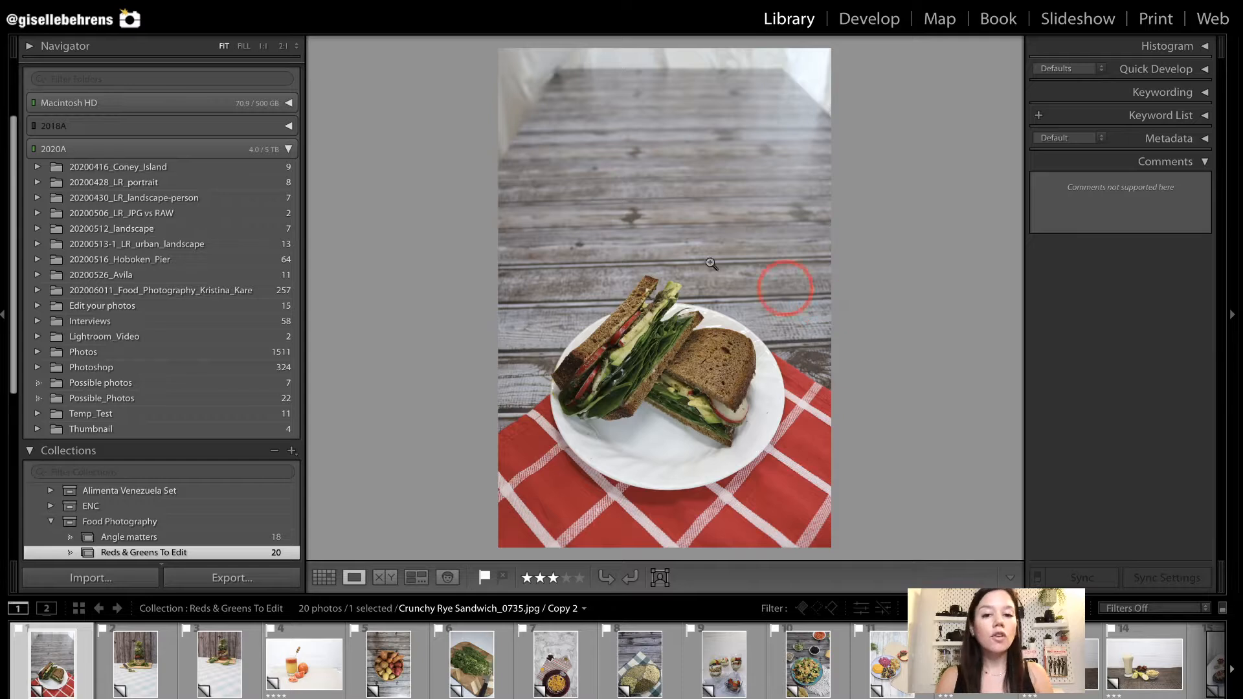
pyautogui.moveTo(548, 57)
pyautogui.mouseDown()
pyautogui.moveTo(730, 149)
pyautogui.moveTo(758, 276)
pyautogui.moveTo(775, 260)
pyautogui.mouseUp()
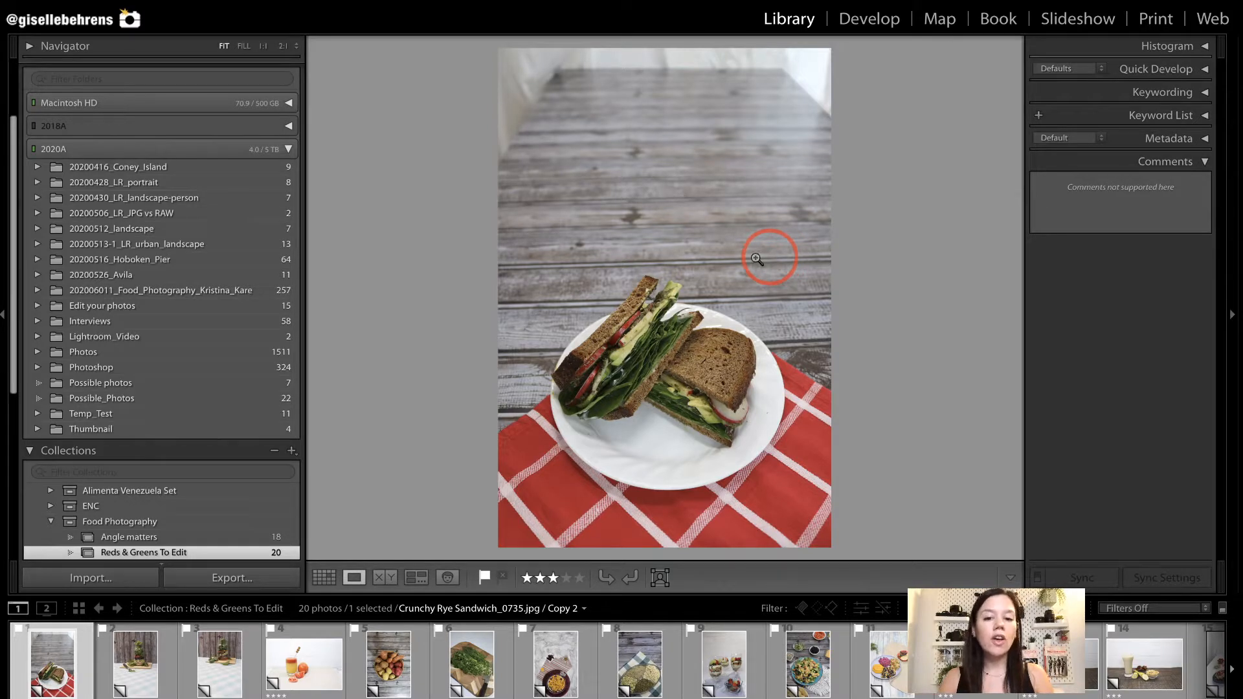
pyautogui.moveTo(510, 255); pyautogui.dragTo(830, 527)
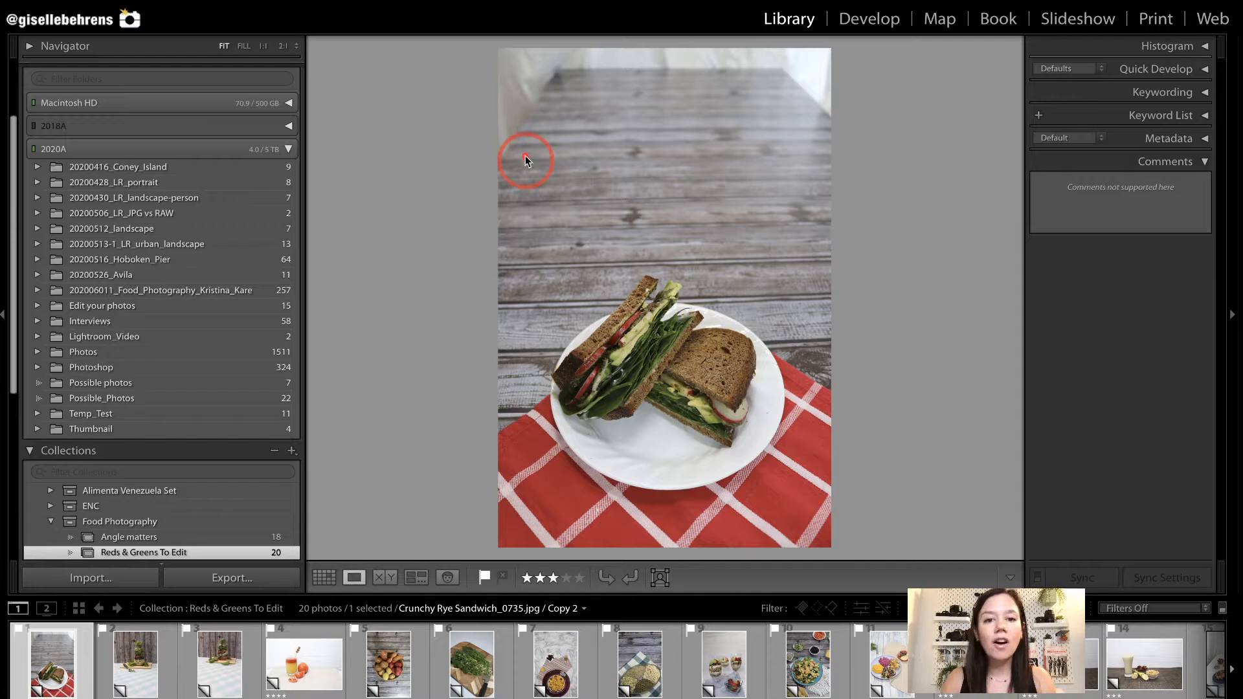
pyautogui.moveTo(506, 55); pyautogui.dragTo(825, 270)
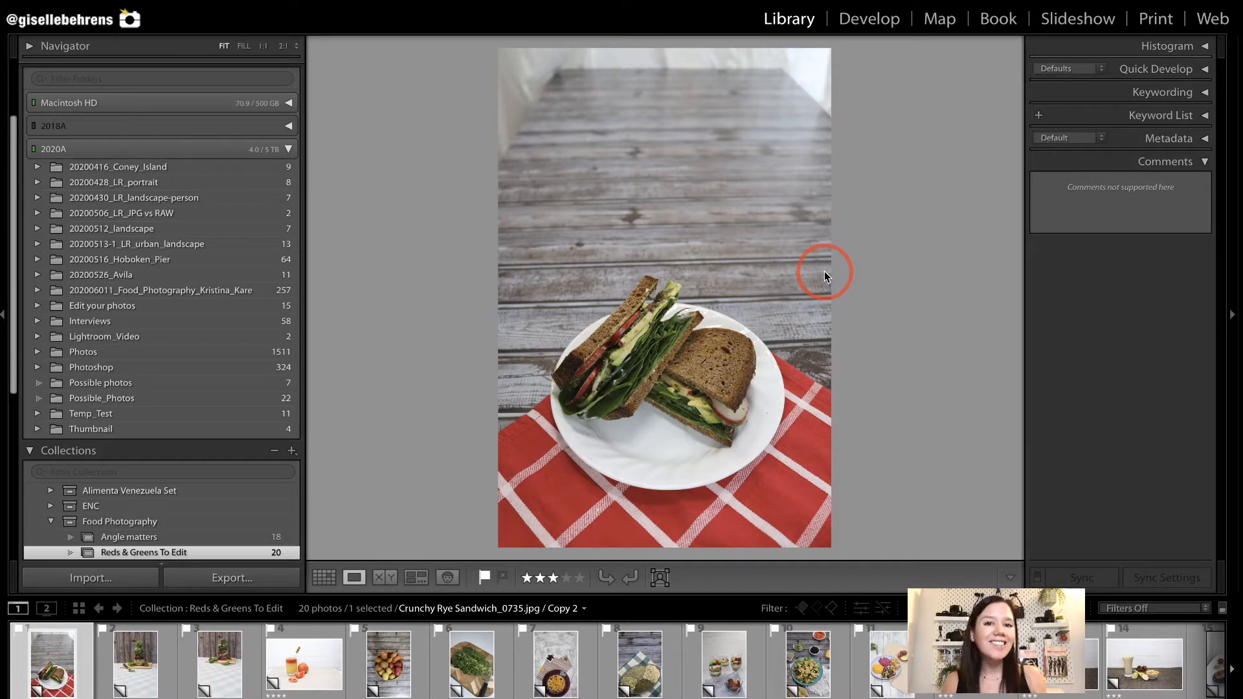
pyautogui.moveTo(543, 80)
pyautogui.mouseDown()
pyautogui.moveTo(817, 290)
pyautogui.moveTo(803, 267)
pyautogui.mouseUp()
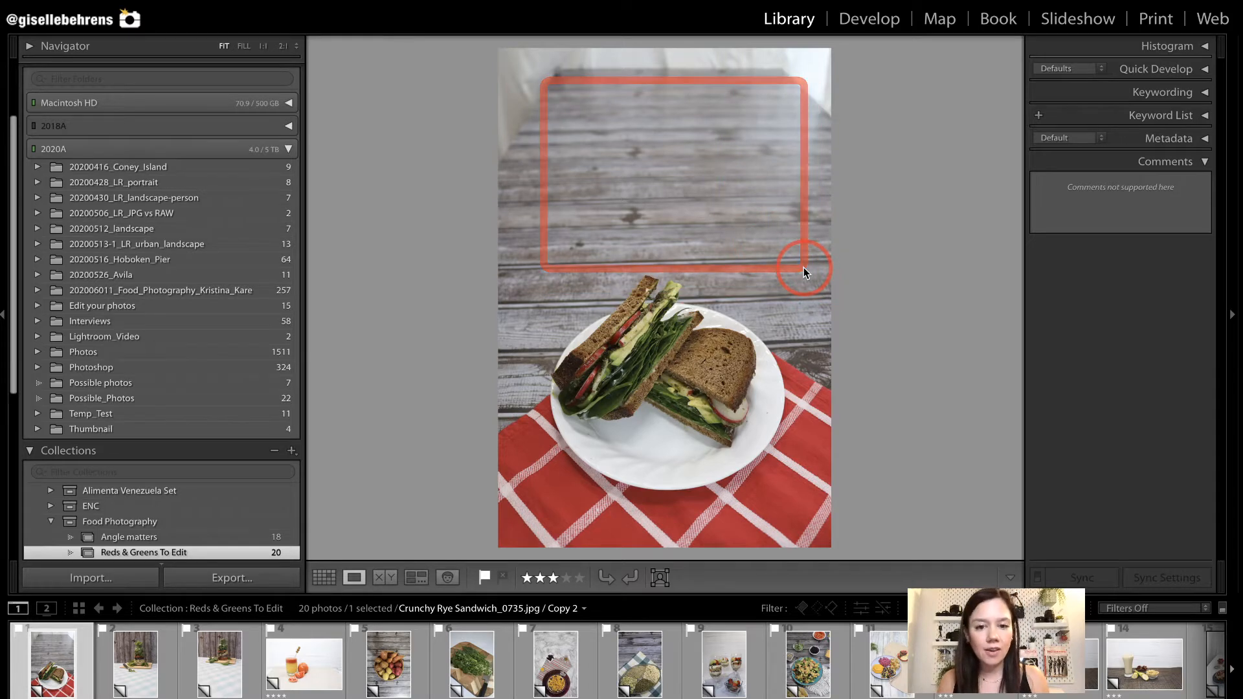
pyautogui.moveTo(499, 269); pyautogui.dragTo(829, 531)
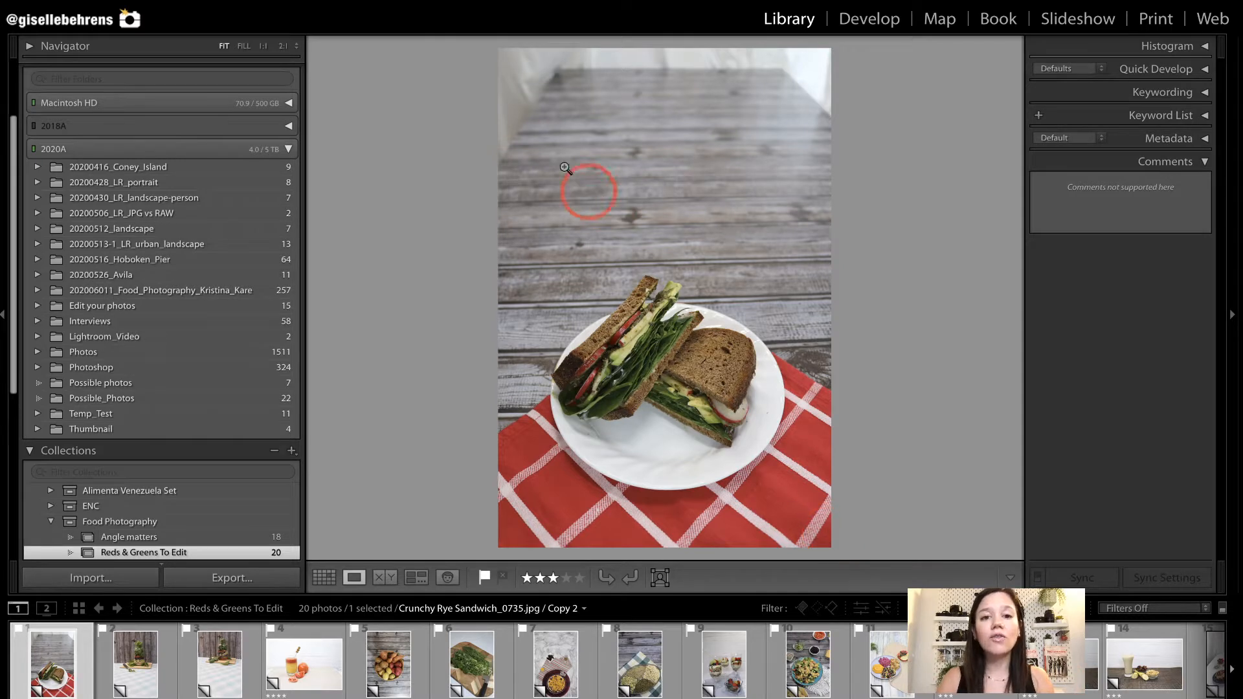
pyautogui.moveTo(507, 60)
pyautogui.mouseDown()
pyautogui.moveTo(693, 301)
pyautogui.moveTo(787, 508)
pyautogui.moveTo(826, 541)
pyautogui.mouseUp()
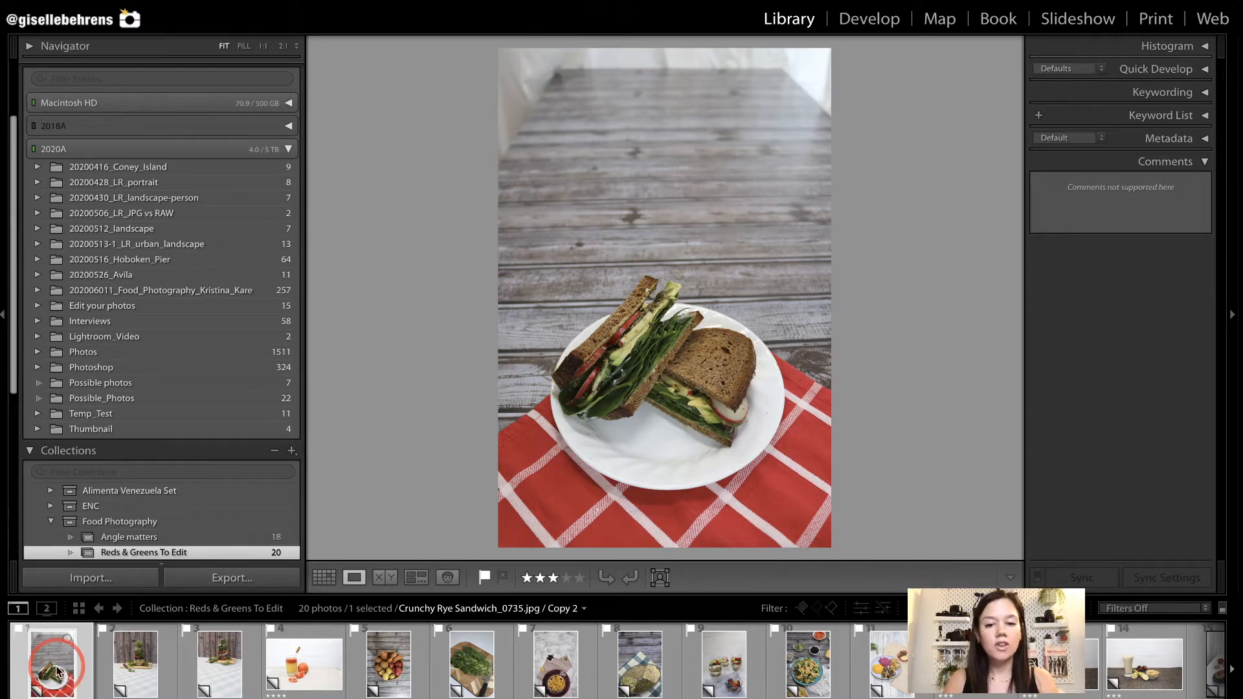
# Browse the photos in the Reds & Greens To Edit collection and examine the framing of the potato basket shot.
pyautogui.press('Right')
pyautogui.press('Right')
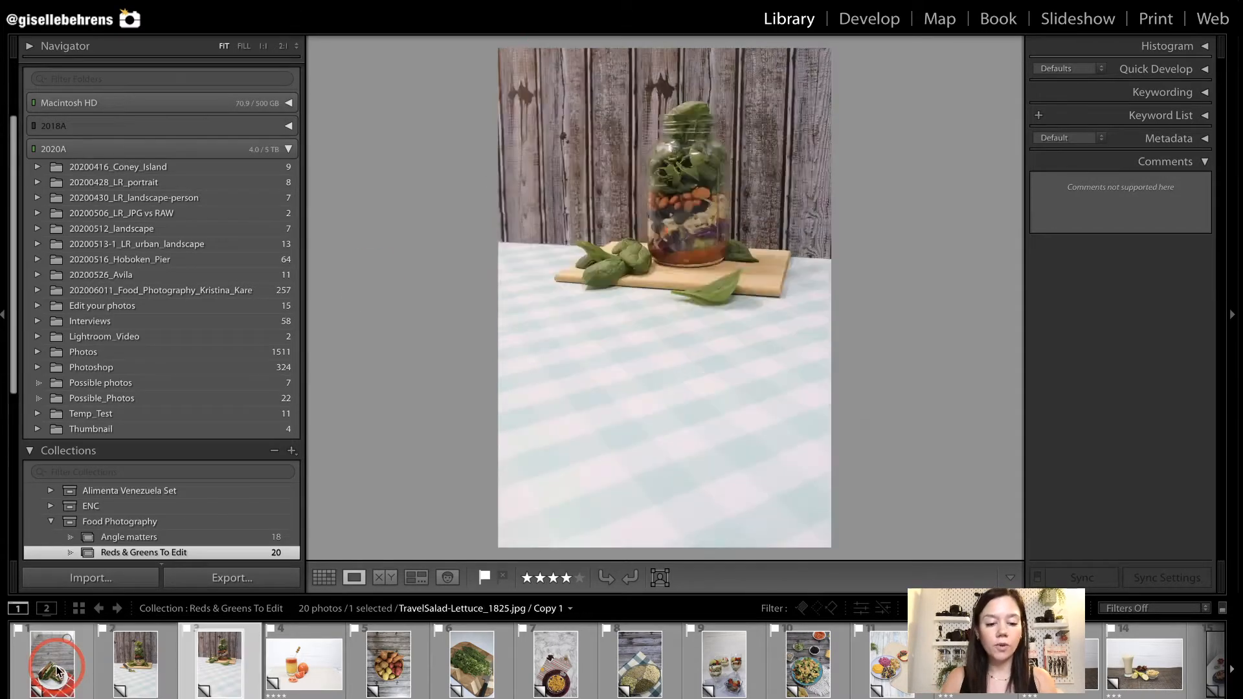
pyautogui.press('Right')
pyautogui.press('Right')
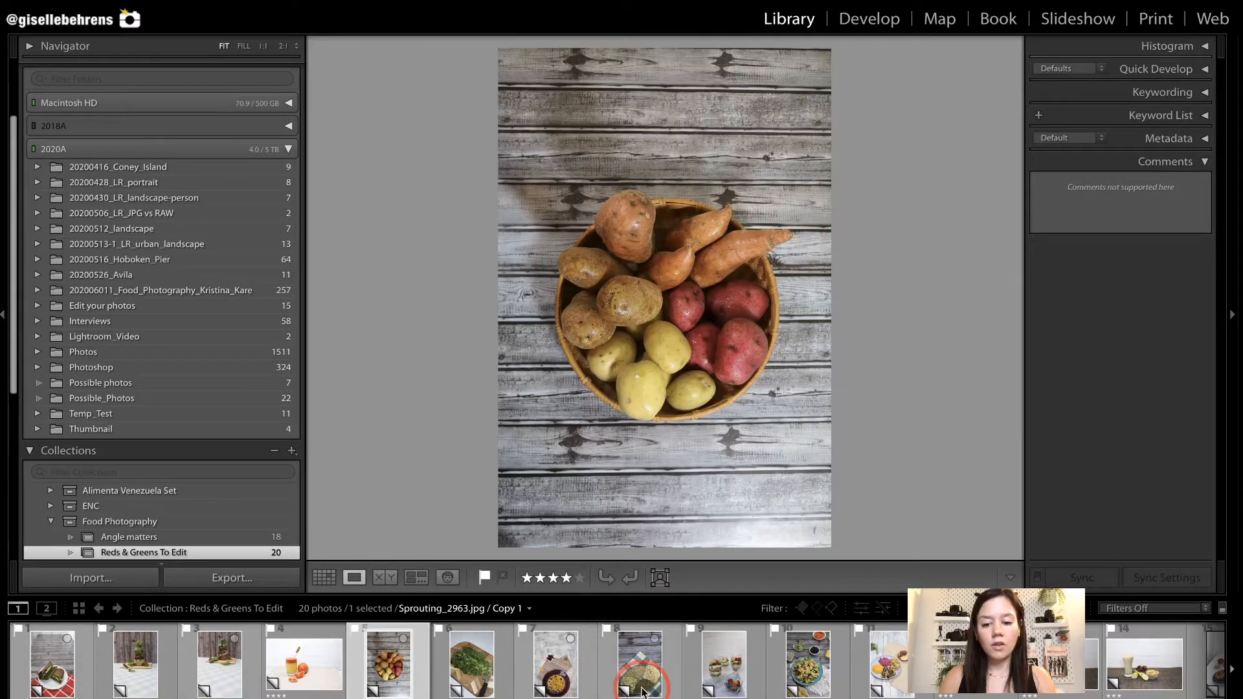
pyautogui.press('Right')
pyautogui.press('Right')
pyautogui.press('Right')
pyautogui.press('Right')
pyautogui.press('Right')
pyautogui.press('Right')
pyautogui.press('Right')
pyautogui.press('Right')
pyautogui.press('Right')
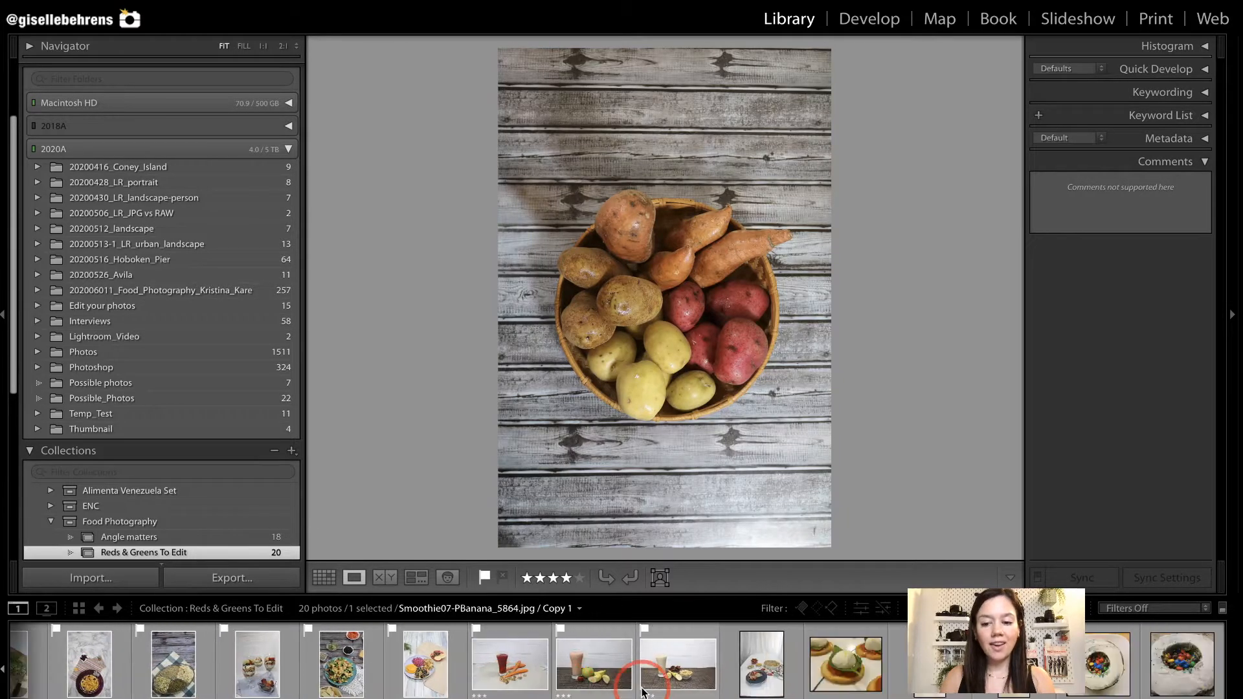
pyautogui.click(853, 671)
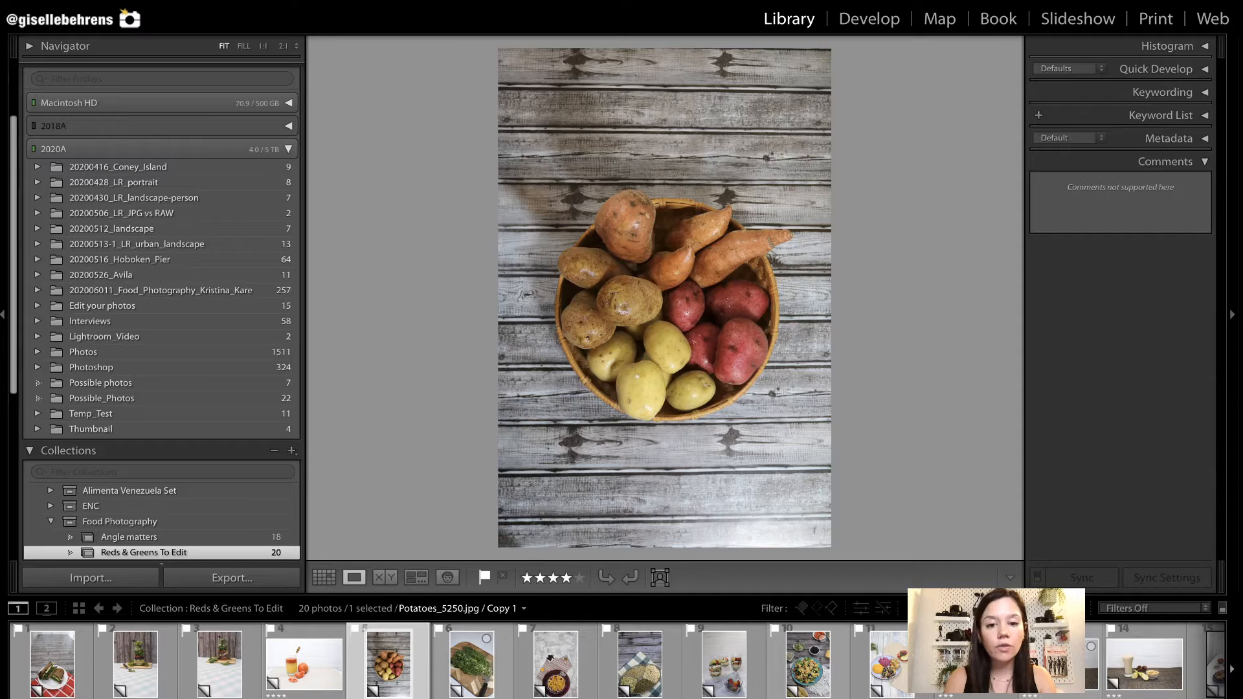
pyautogui.moveTo(542, 179)
pyautogui.mouseDown()
pyautogui.moveTo(789, 379)
pyautogui.moveTo(783, 429)
pyautogui.mouseUp()
pyautogui.click(682, 129)
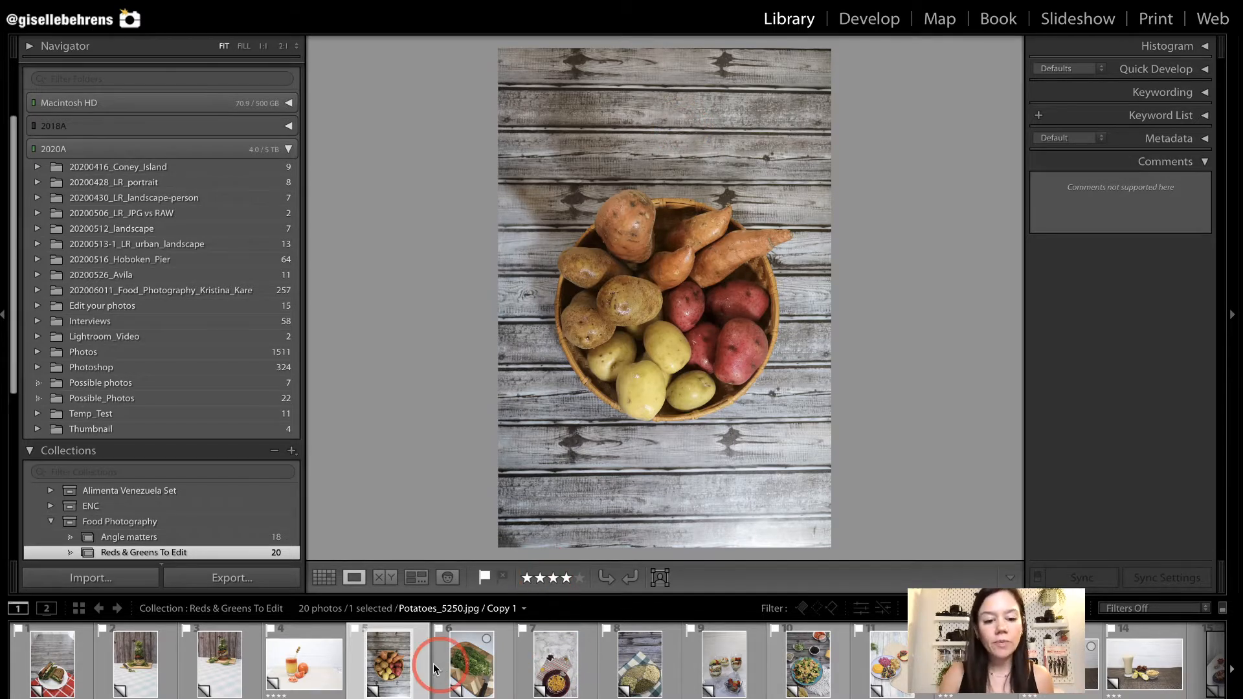
# View the spinach jar salad photo, and compare the uncropped and cropped lettuce jar salad photos in the Angle matters collection.
pyautogui.click(228, 668)
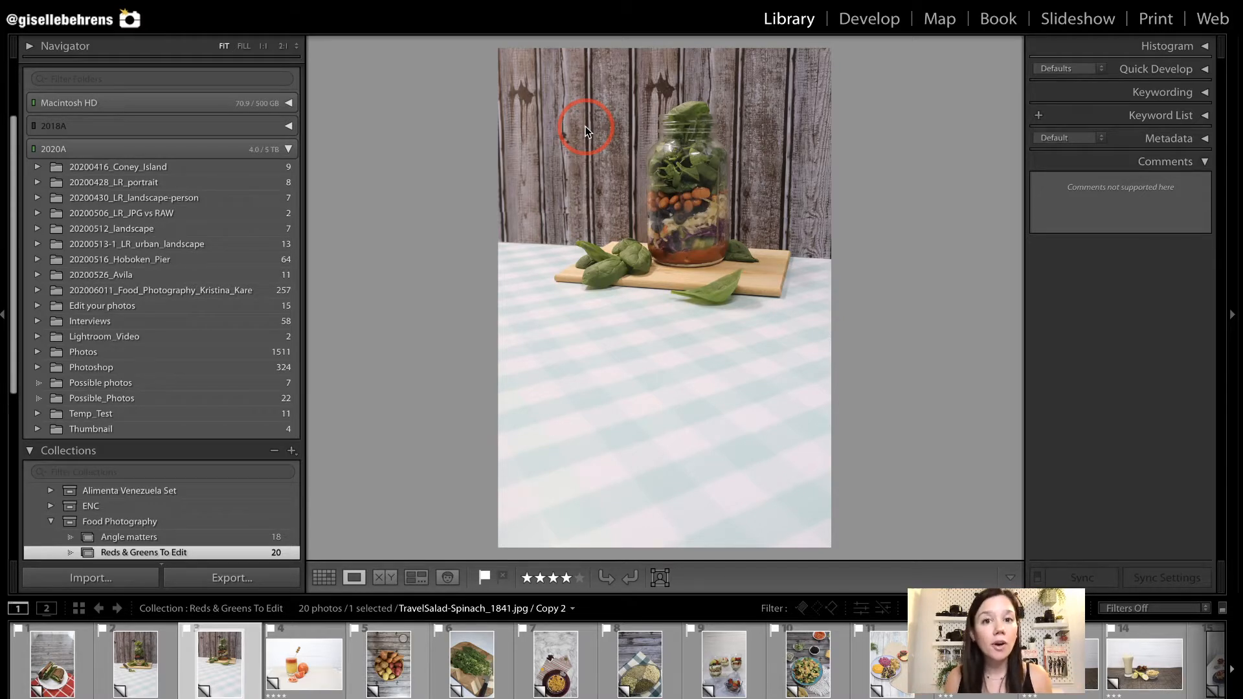
pyautogui.moveTo(514, 78); pyautogui.dragTo(817, 338)
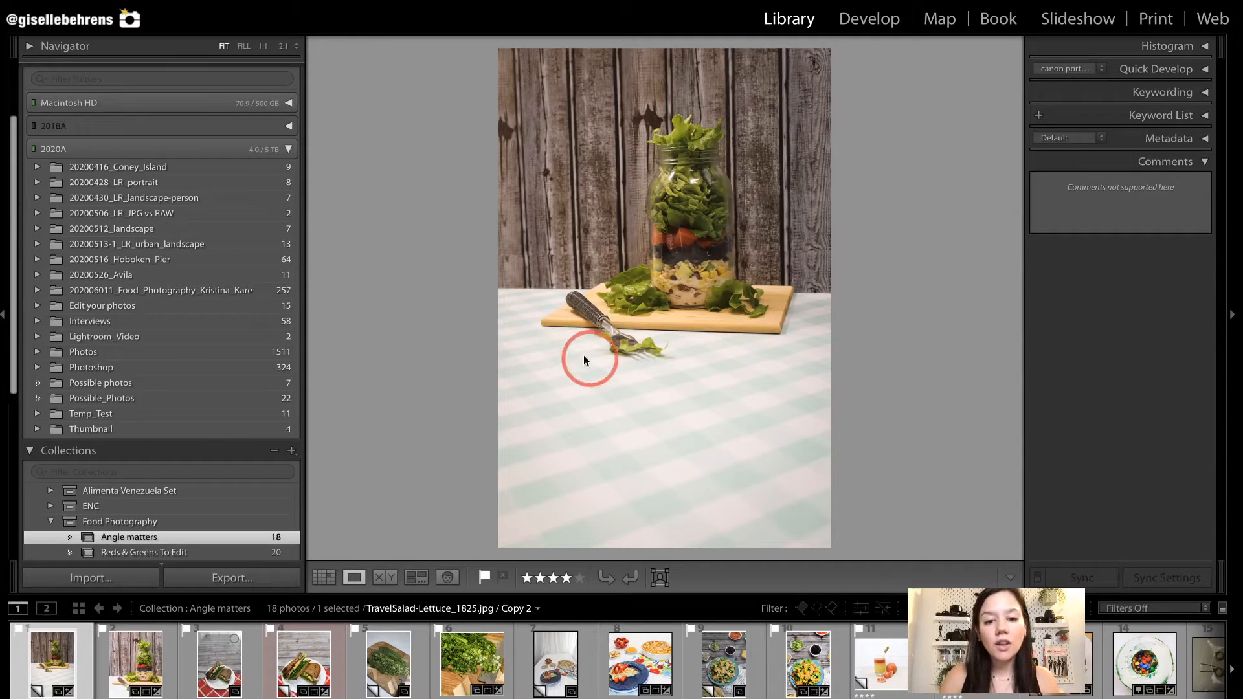
pyautogui.moveTo(509, 349)
pyautogui.mouseDown()
pyautogui.moveTo(616, 449)
pyautogui.moveTo(826, 527)
pyautogui.moveTo(824, 541)
pyautogui.mouseUp()
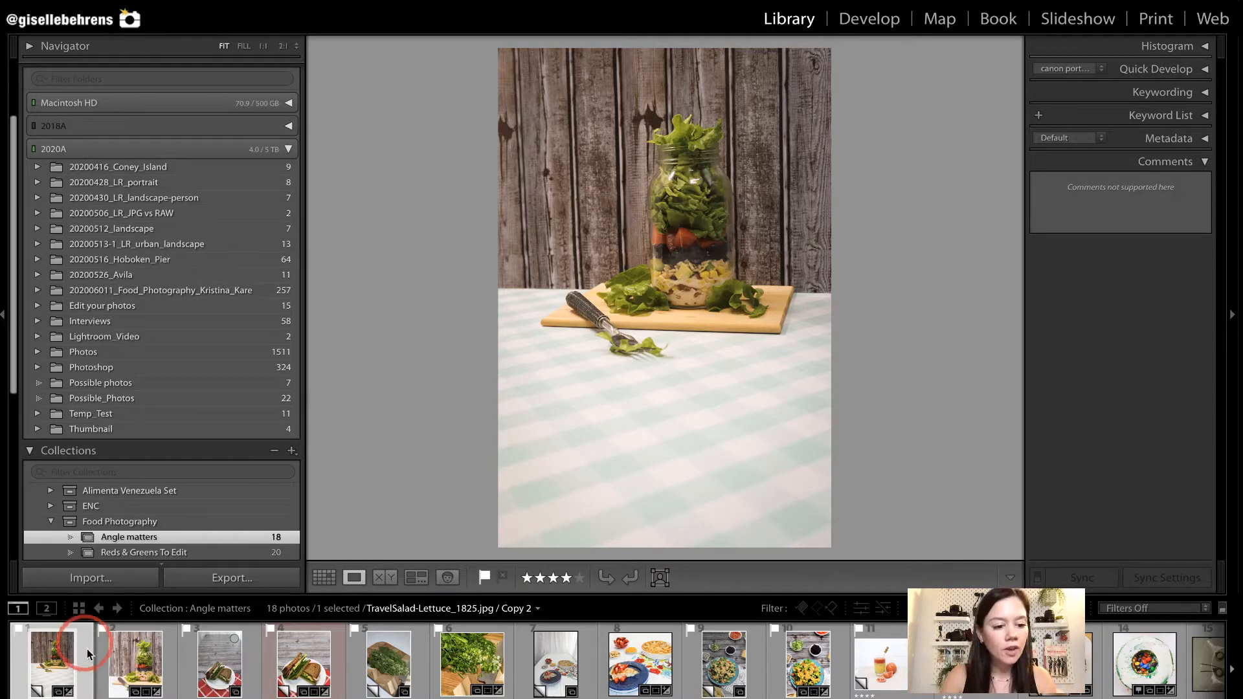
pyautogui.click(117, 671)
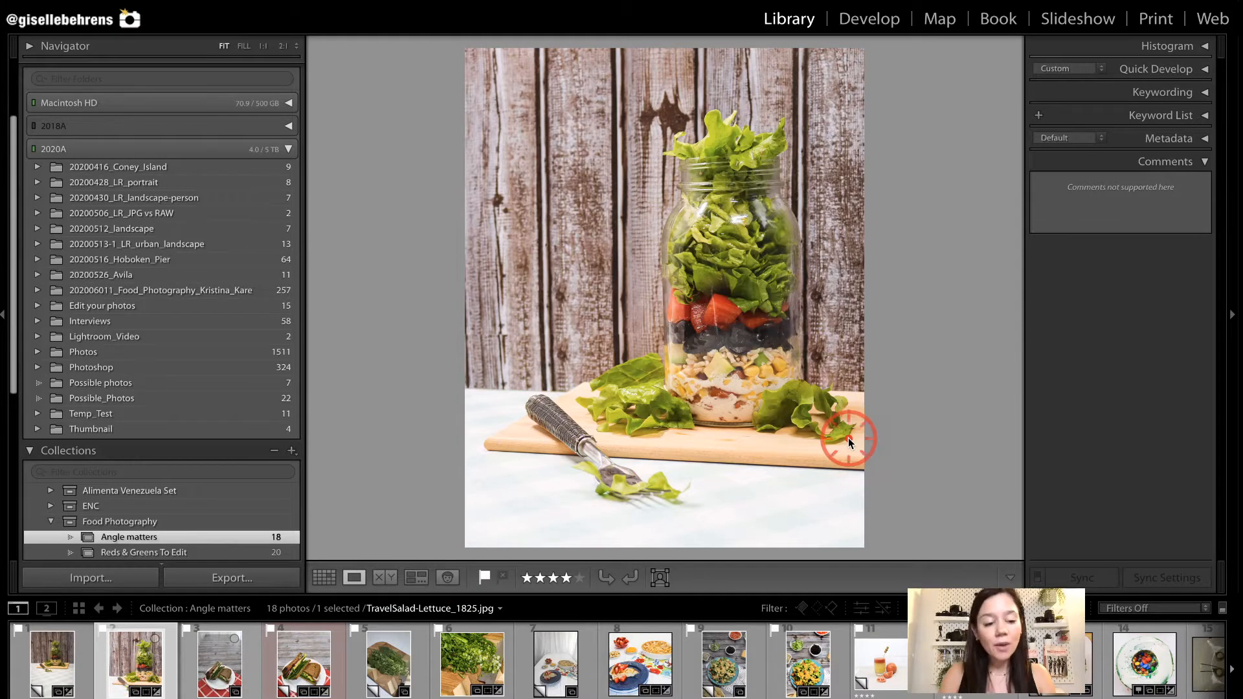
pyautogui.moveTo(828, 385); pyautogui.dragTo(897, 543)
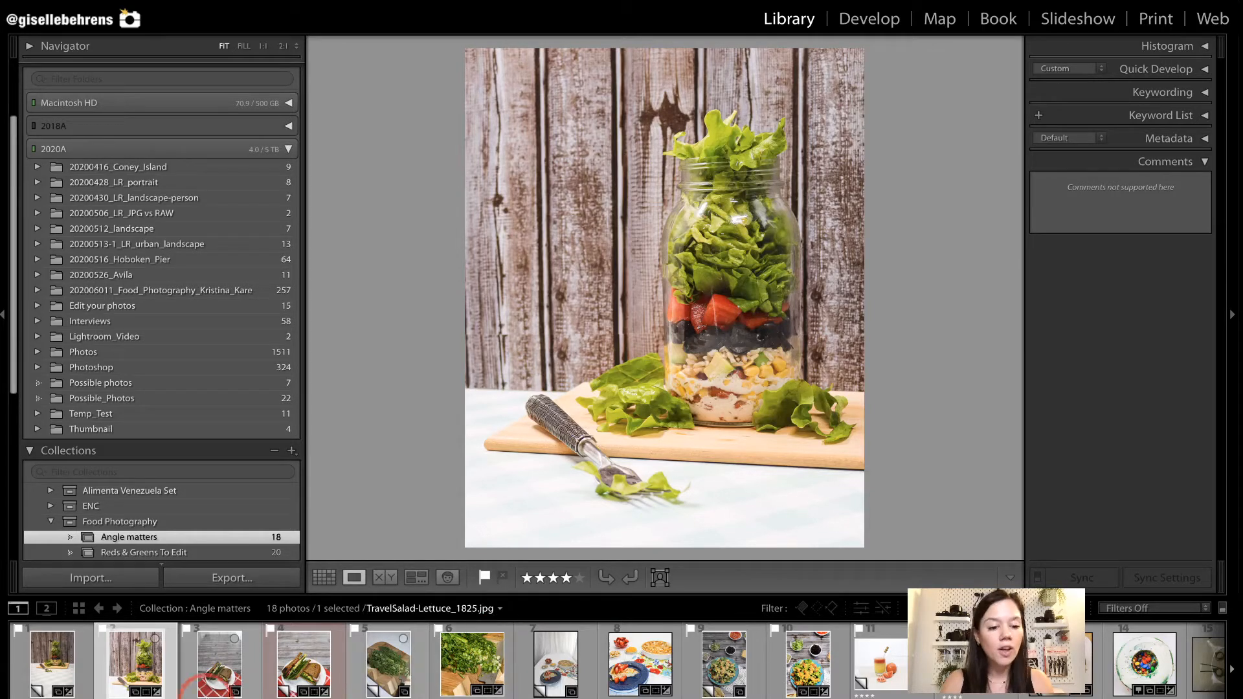
# Compare the unedited and edited versions of the sandwich photo and of the chopped herbs photo.
pyautogui.click(214, 678)
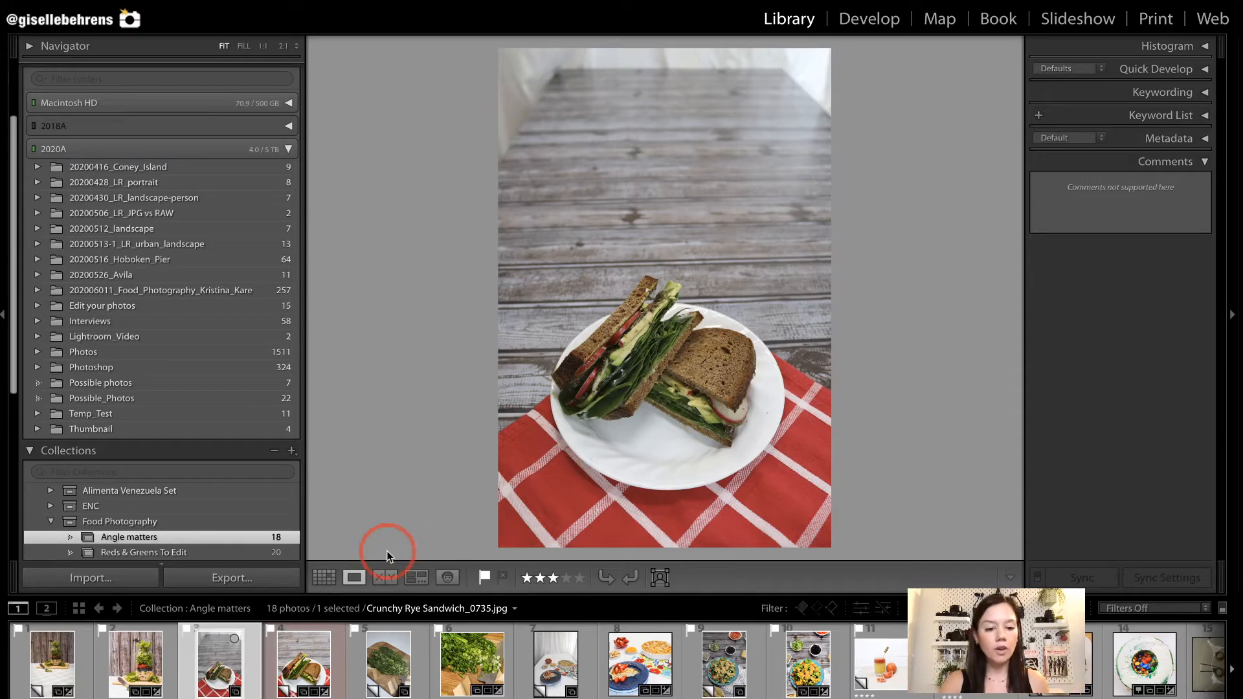
pyautogui.click(313, 666)
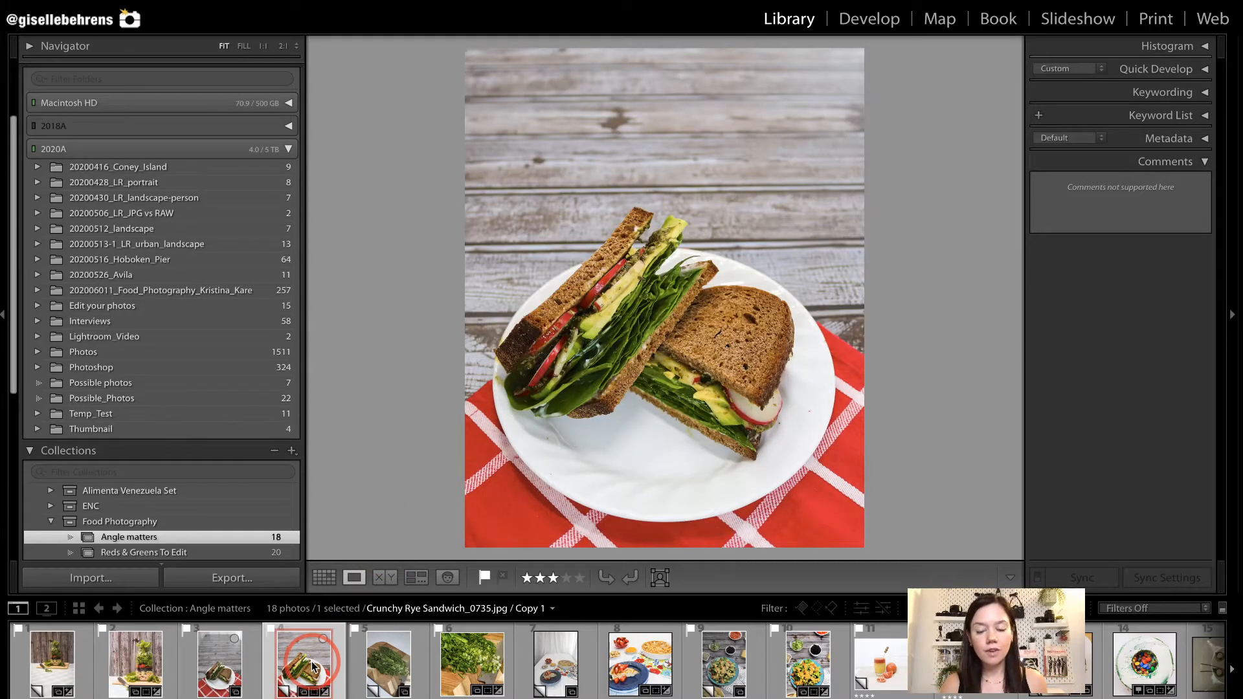
pyautogui.click(391, 669)
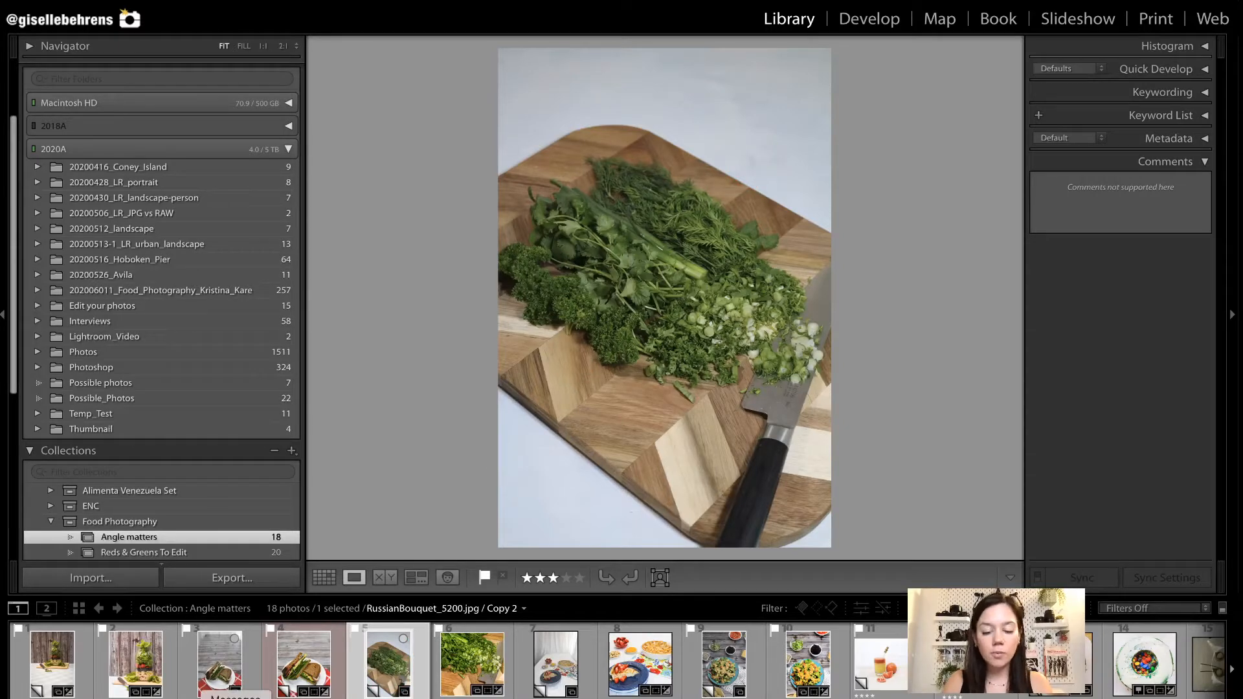
pyautogui.click(453, 683)
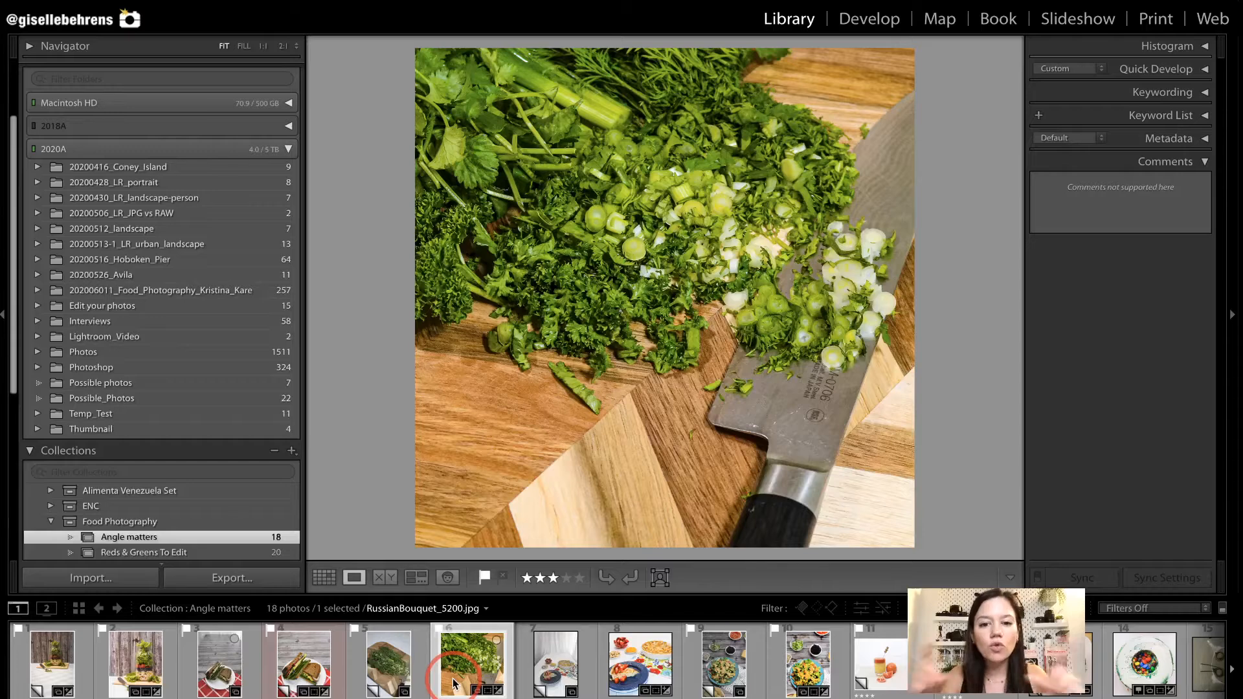
# Compare the framing of the uncropped custard pie photo with its cropped, edited version.
pyautogui.click(566, 675)
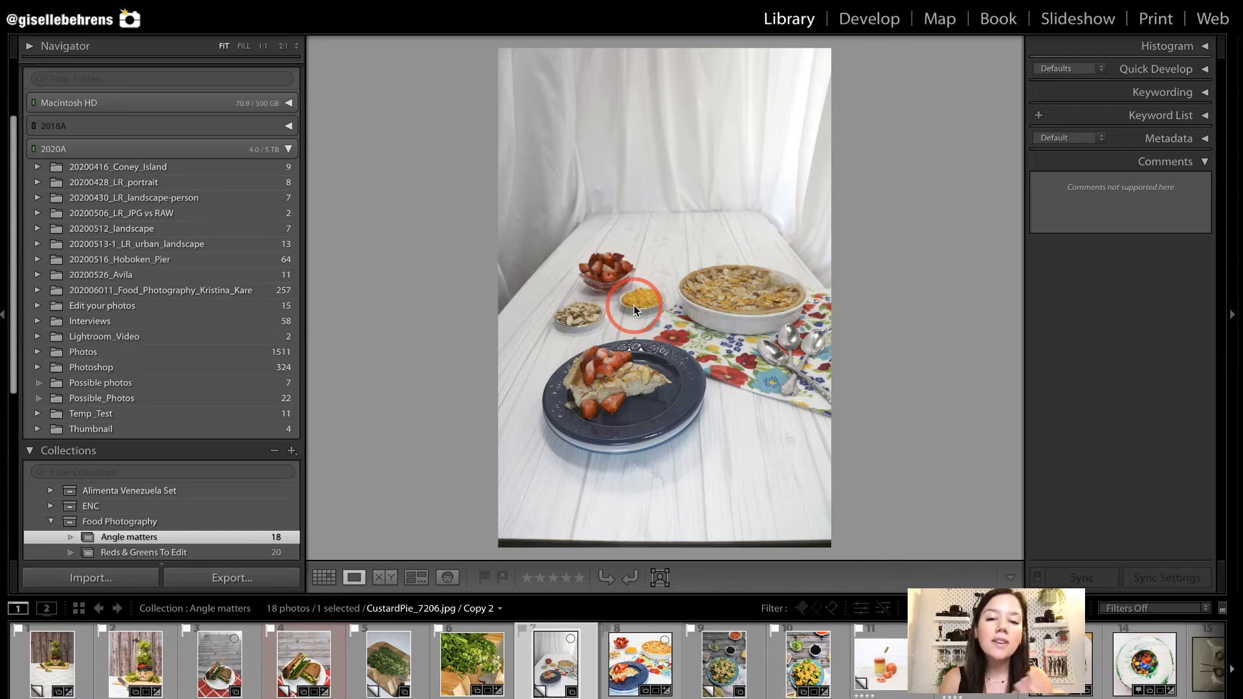
pyautogui.moveTo(506, 67); pyautogui.dragTo(826, 228)
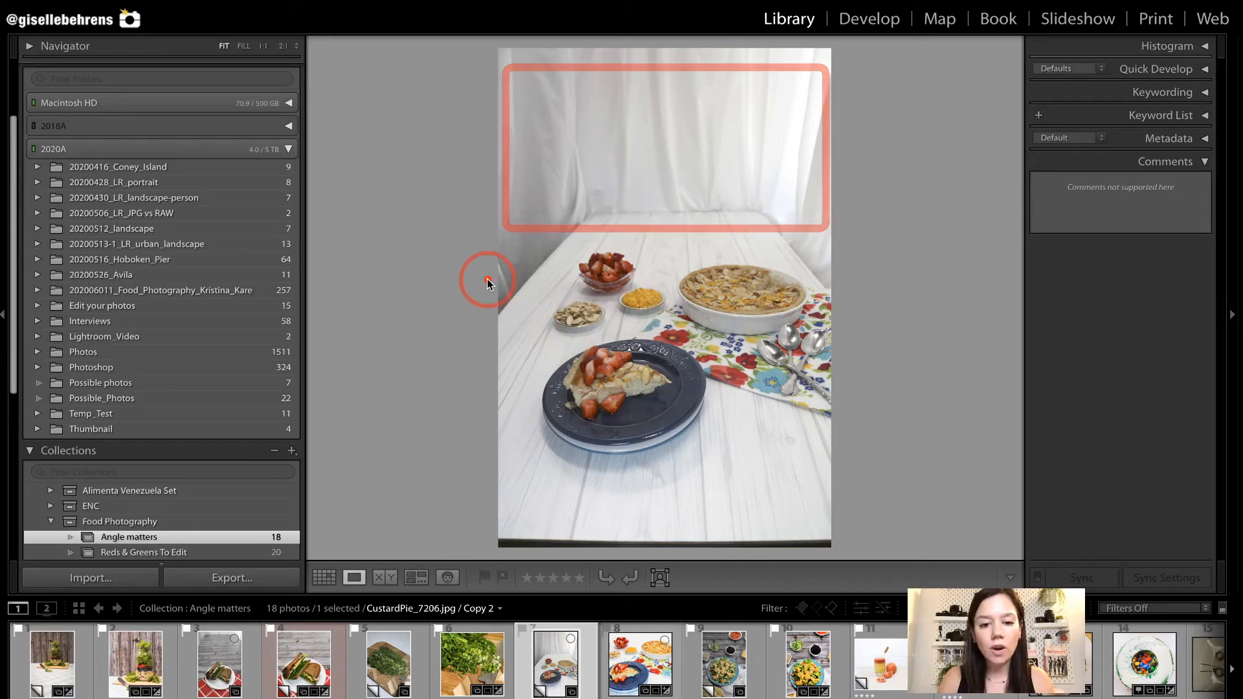
pyautogui.click(643, 686)
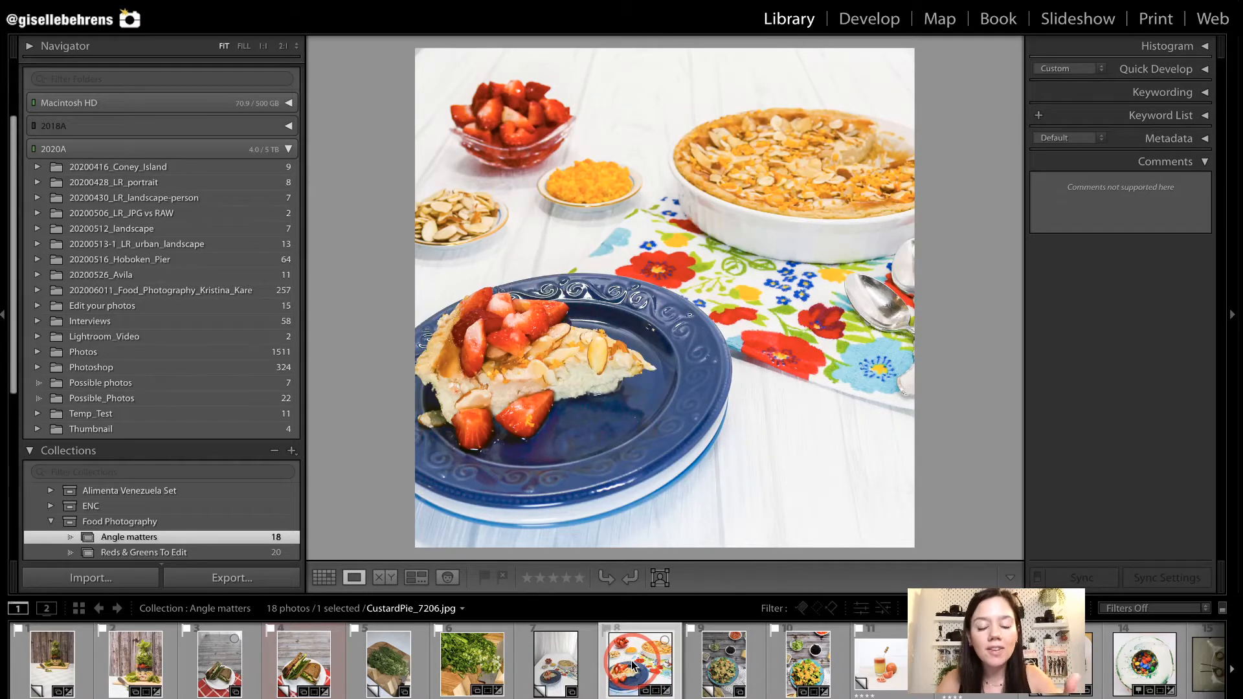
pyautogui.moveTo(395, 298); pyautogui.dragTo(419, 520)
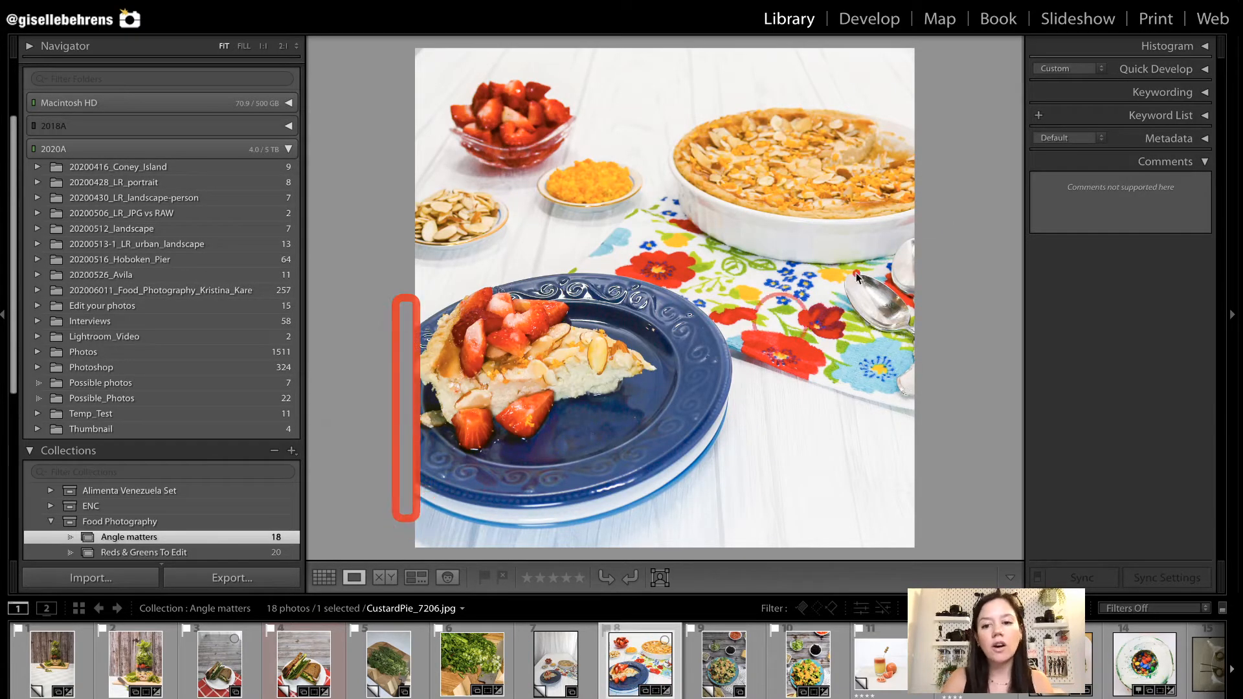
pyautogui.moveTo(894, 103); pyautogui.dragTo(943, 386)
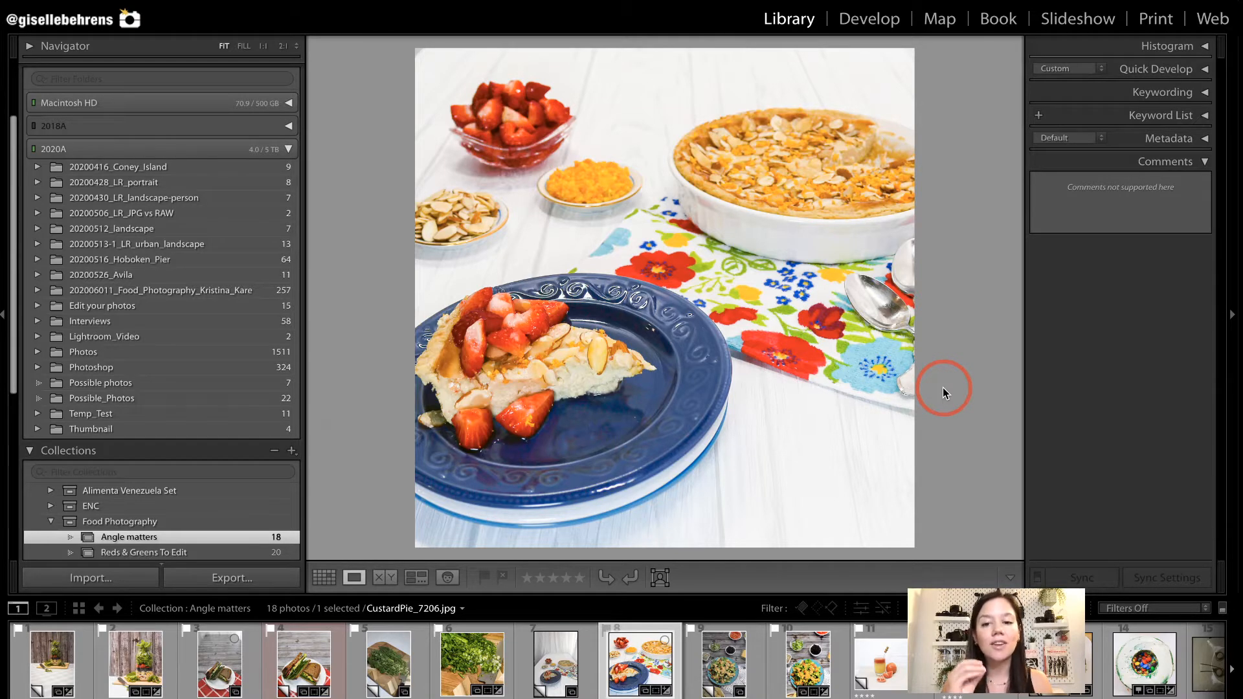
pyautogui.click(544, 644)
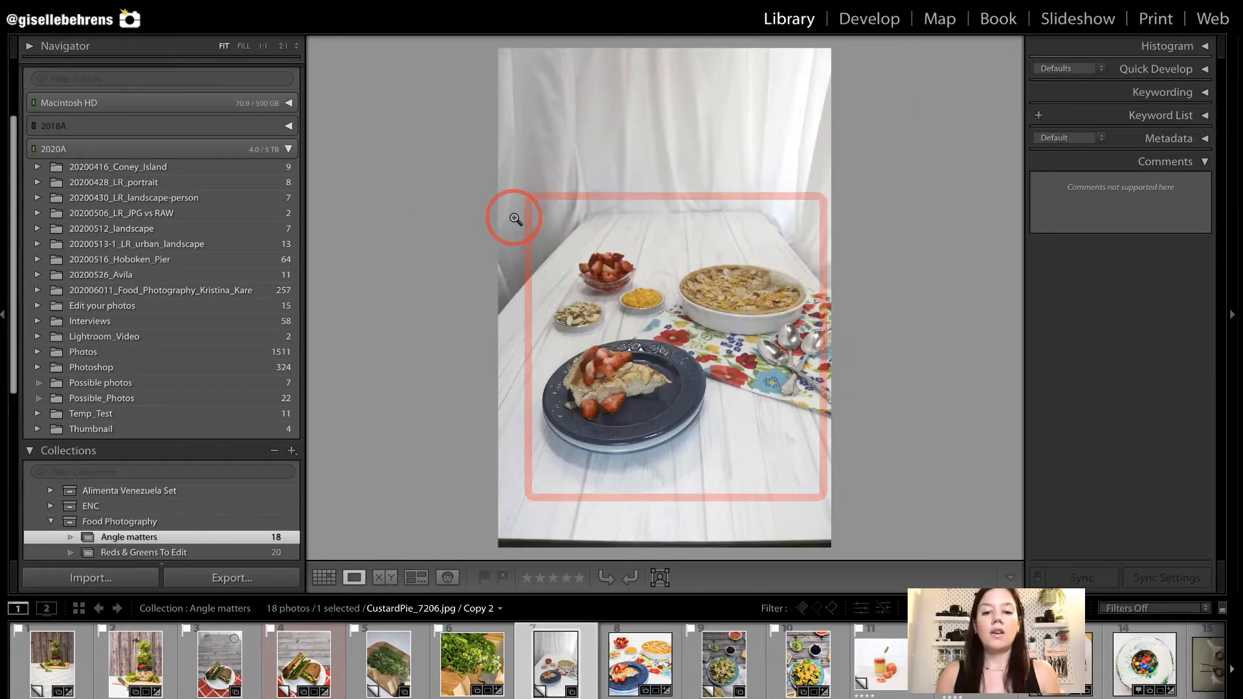
pyautogui.moveTo(524, 214)
pyautogui.mouseDown()
pyautogui.moveTo(831, 459)
pyautogui.moveTo(819, 471)
pyautogui.mouseUp()
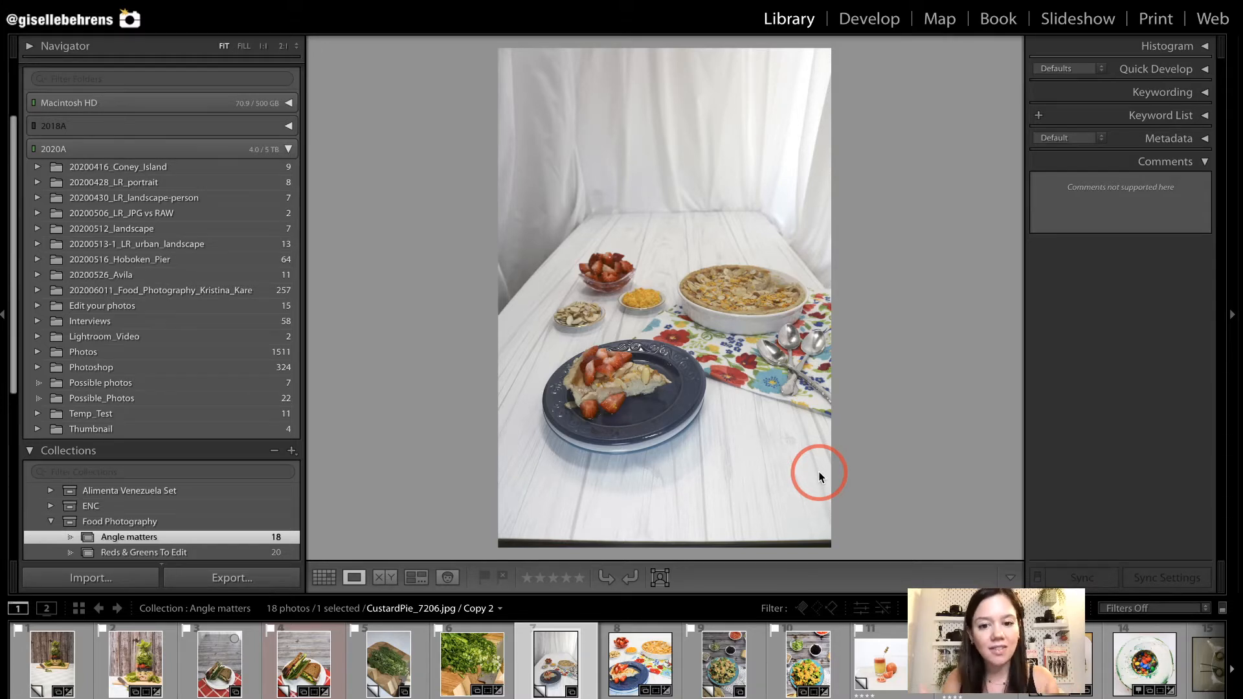
pyautogui.click(631, 677)
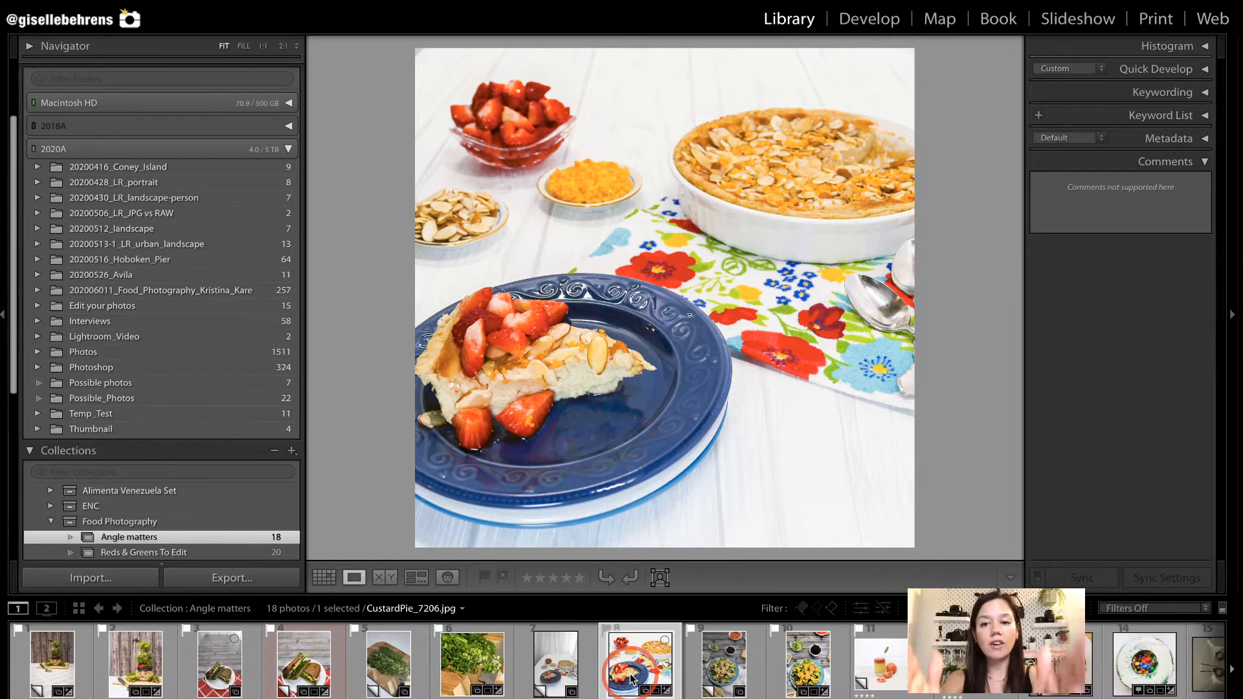
# Open the unedited Menu27-Haystacks_3031 salad photo in the Develop module and switch to its edited version.
pyautogui.click(732, 669)
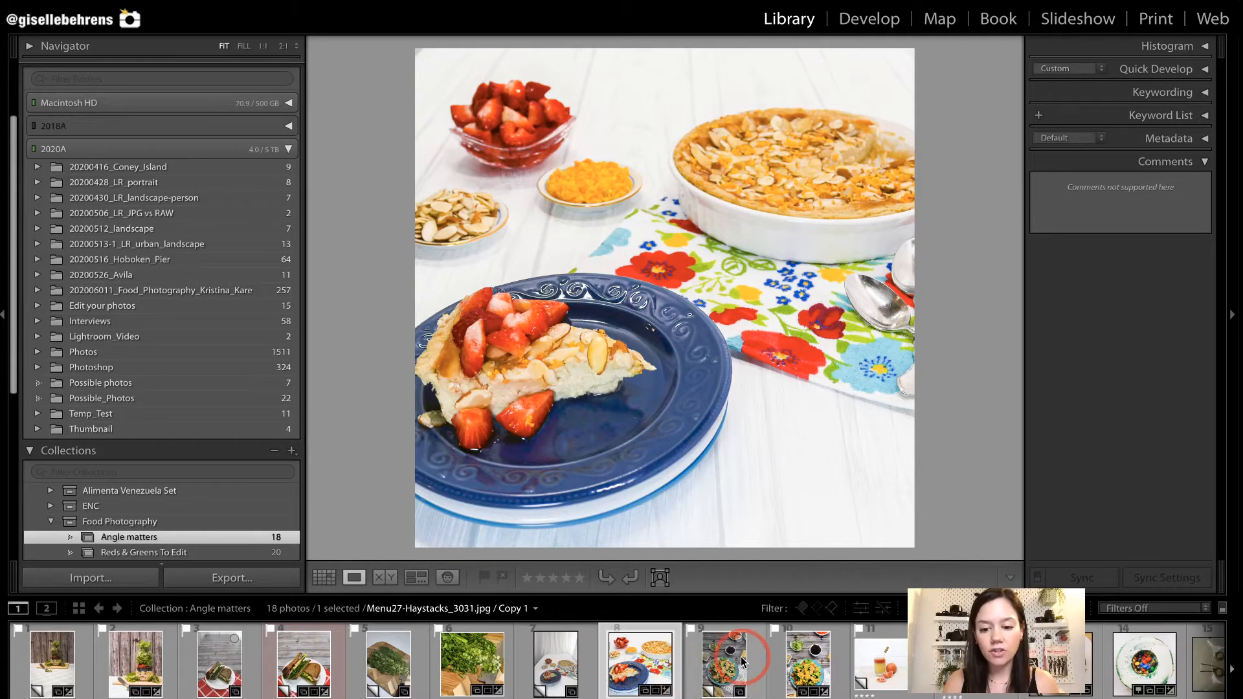
pyautogui.press('d')
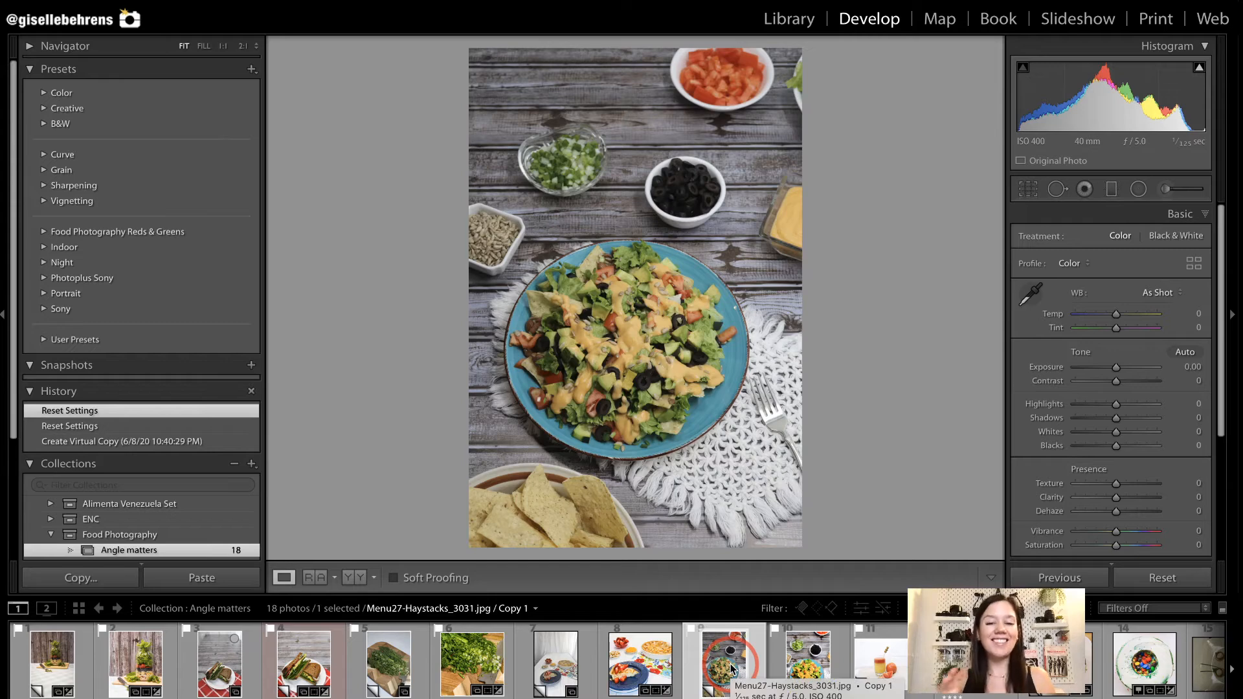
pyautogui.click(803, 670)
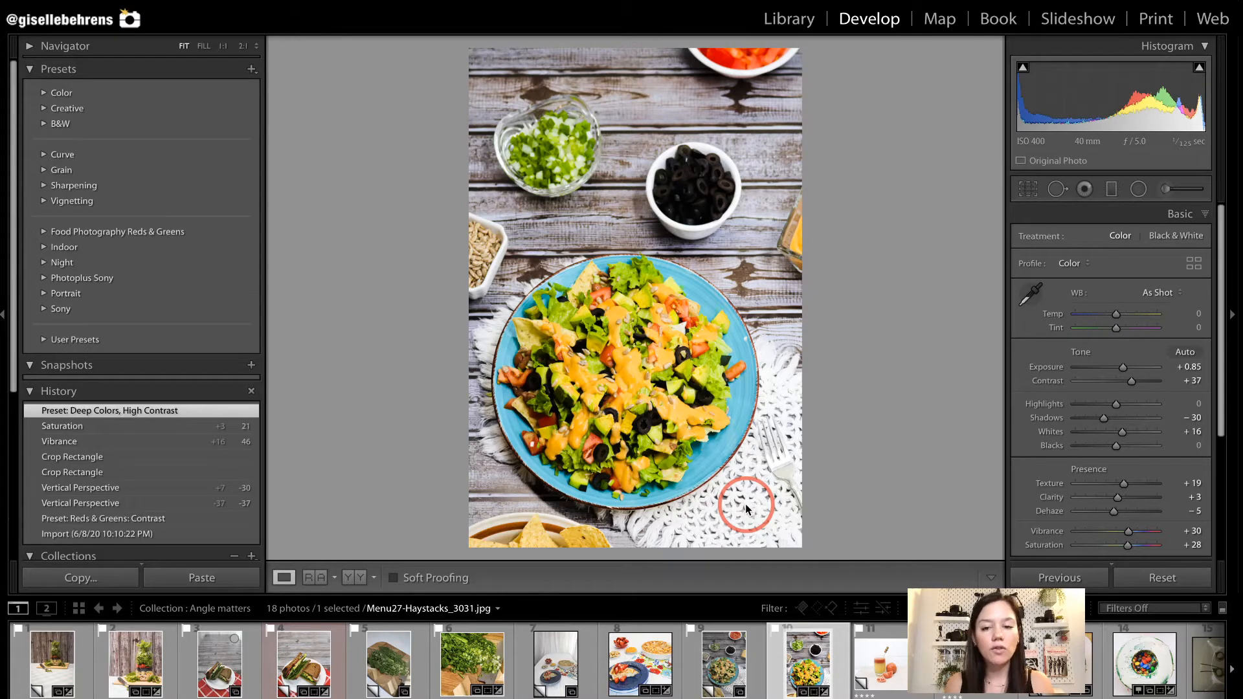
# Compare the before and after views of the edited haystack salad photo.
pyautogui.click(891, 648)
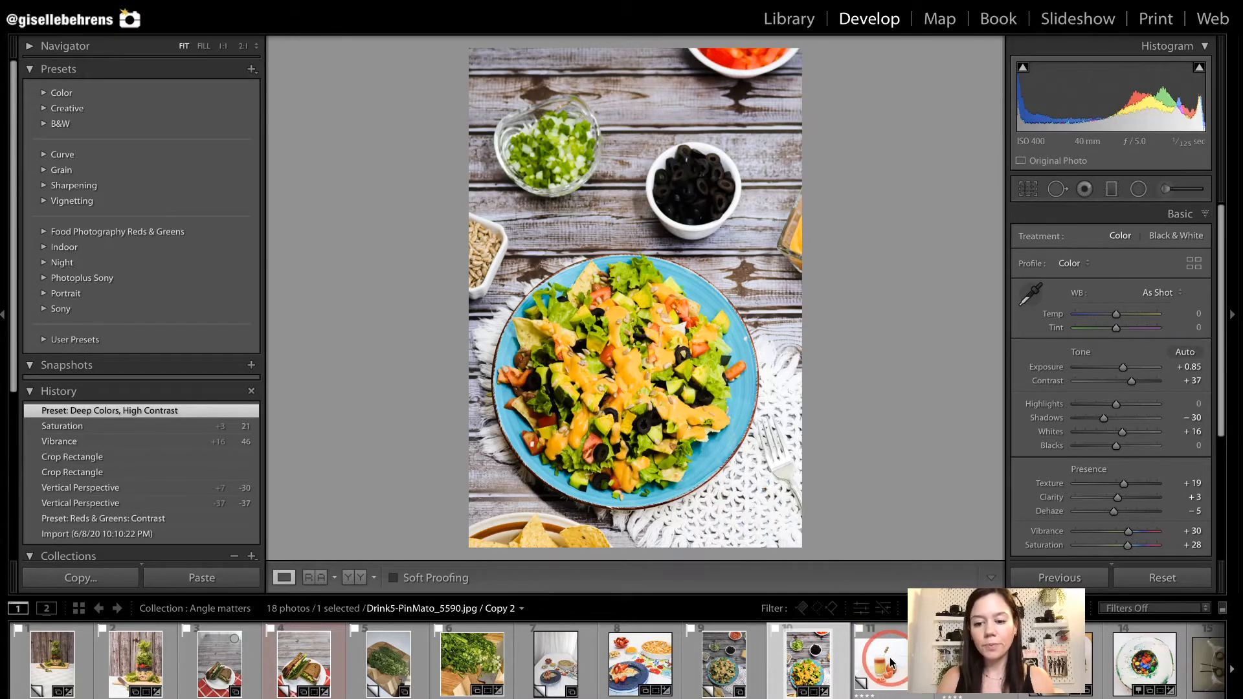
pyautogui.press('\\')
pyautogui.press('\\')
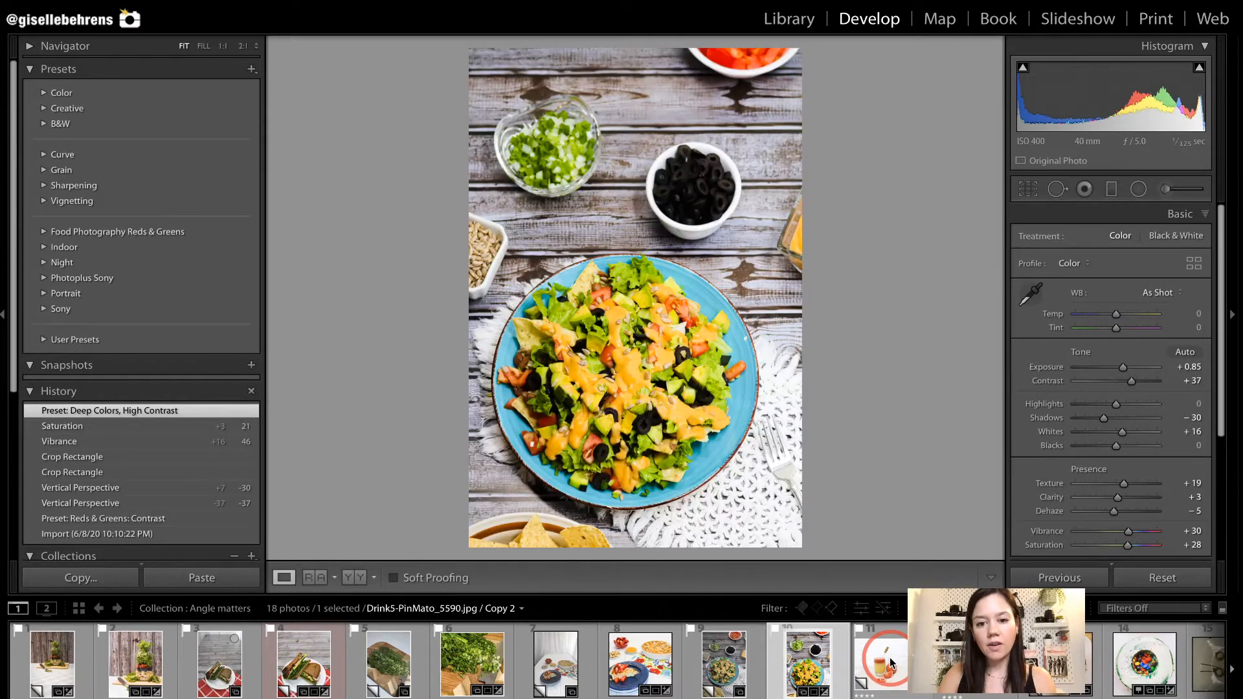
pyautogui.press('\\')
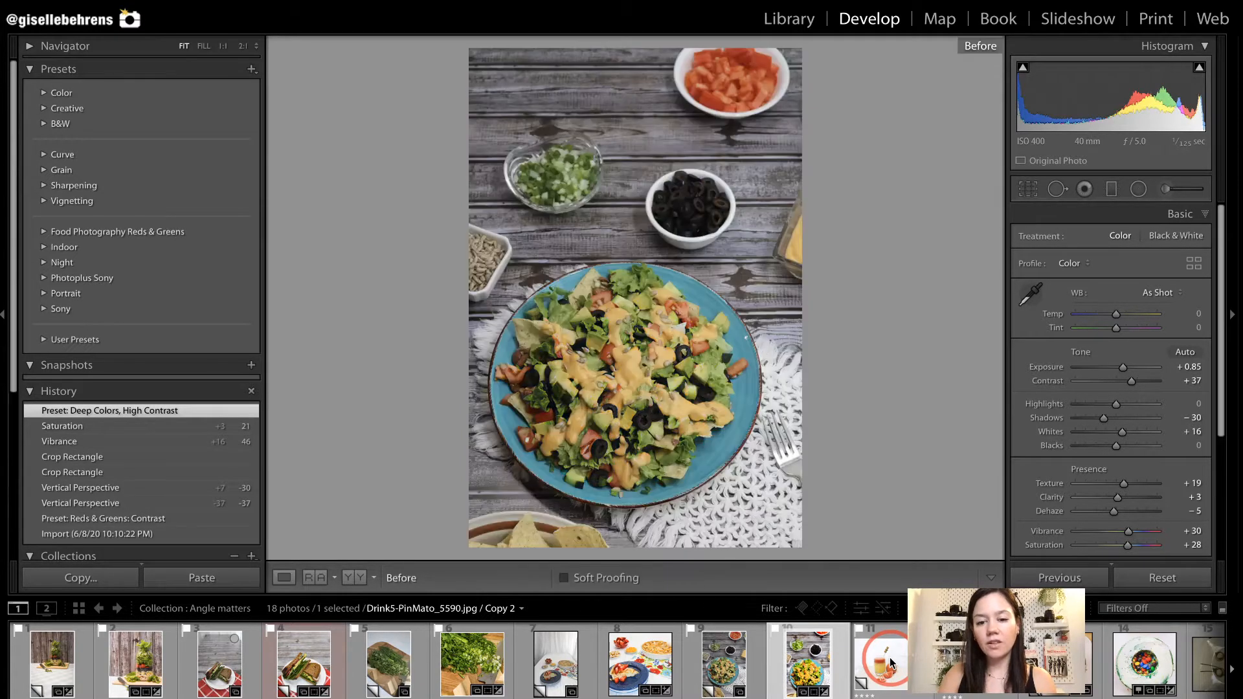
pyautogui.press('\\')
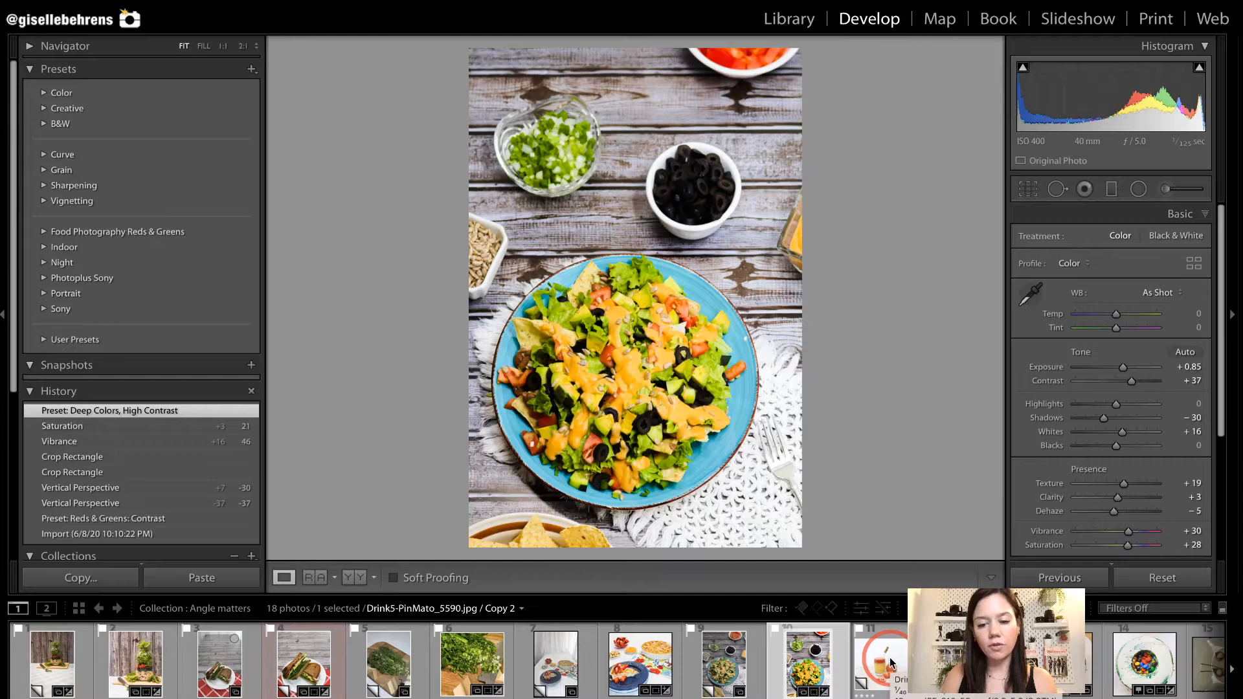
# Compare the unedited and edited versions of the Drink5-PinMato_5590 tomato drink photo.
pyautogui.click(880, 655)
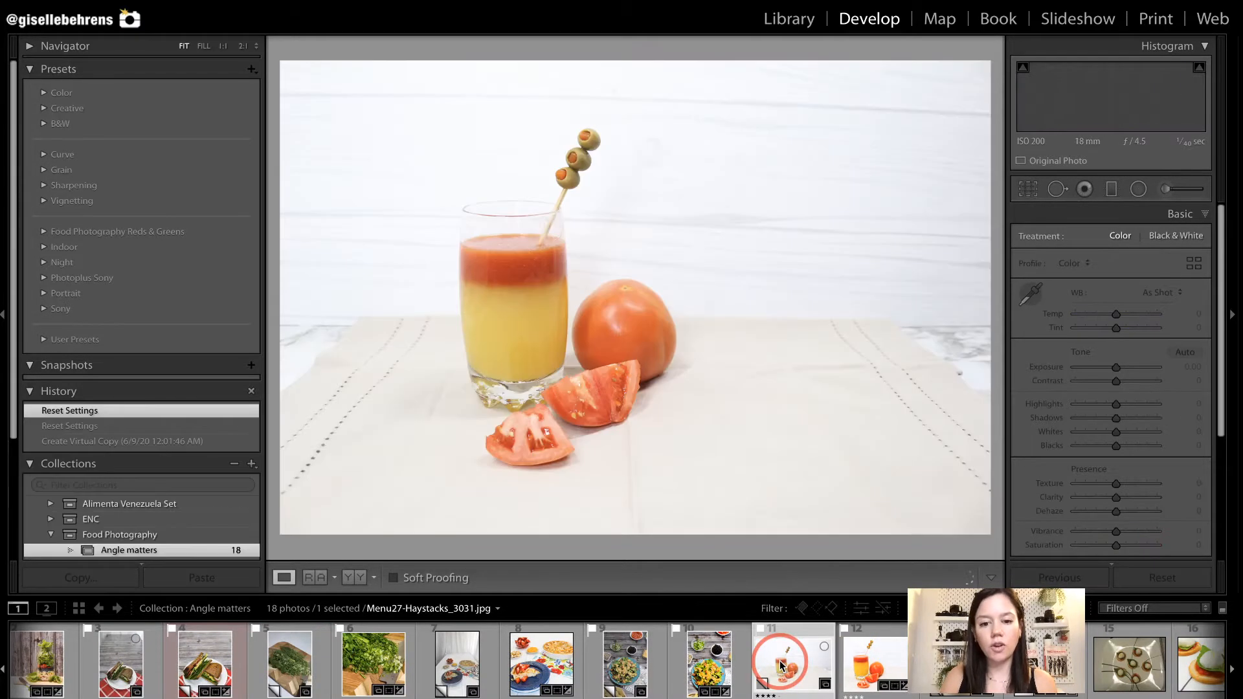
pyautogui.press('Right')
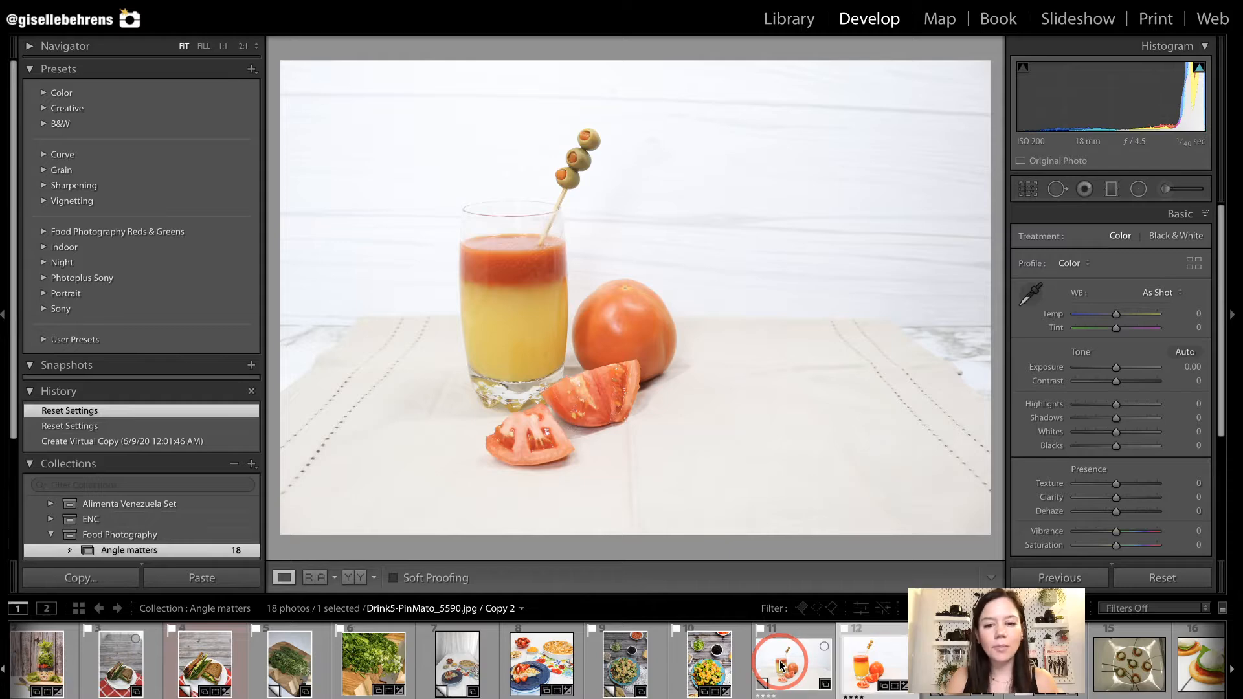
pyautogui.click(781, 665)
pyautogui.press('Right')
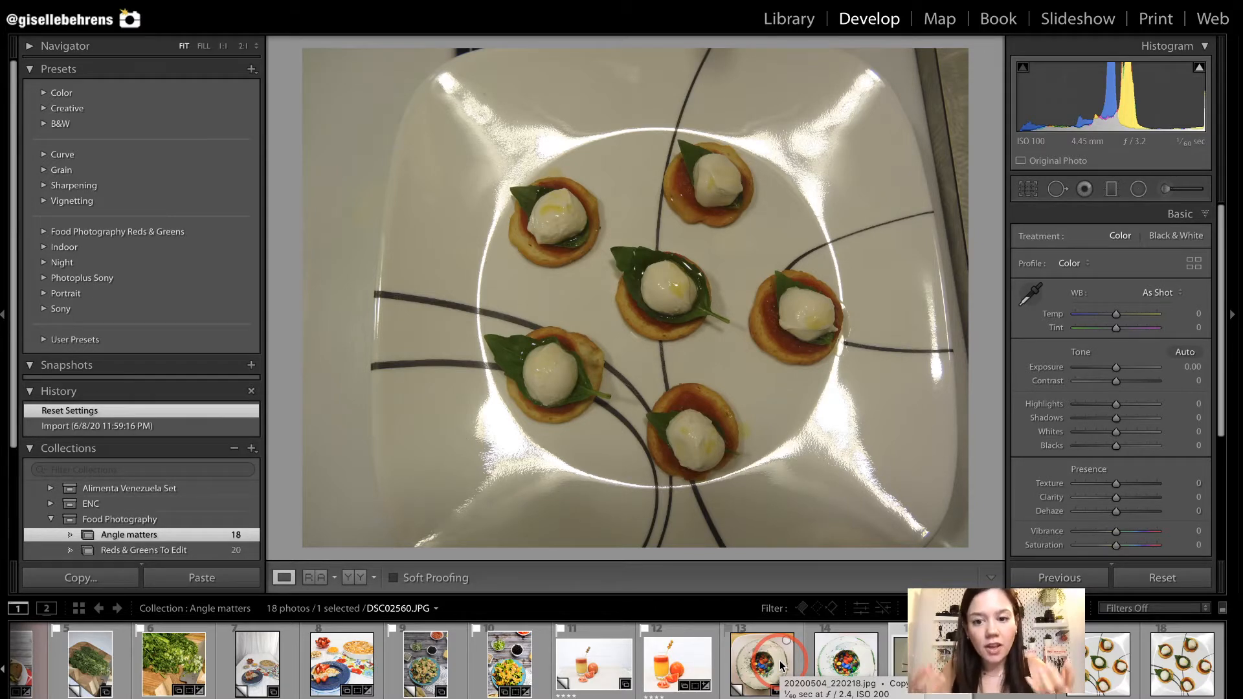
# Compare the two edited mozzarella and basil appetizer photos, 4.jpg and 5.jpg, by switching back and forth between them.
pyautogui.click(781, 666)
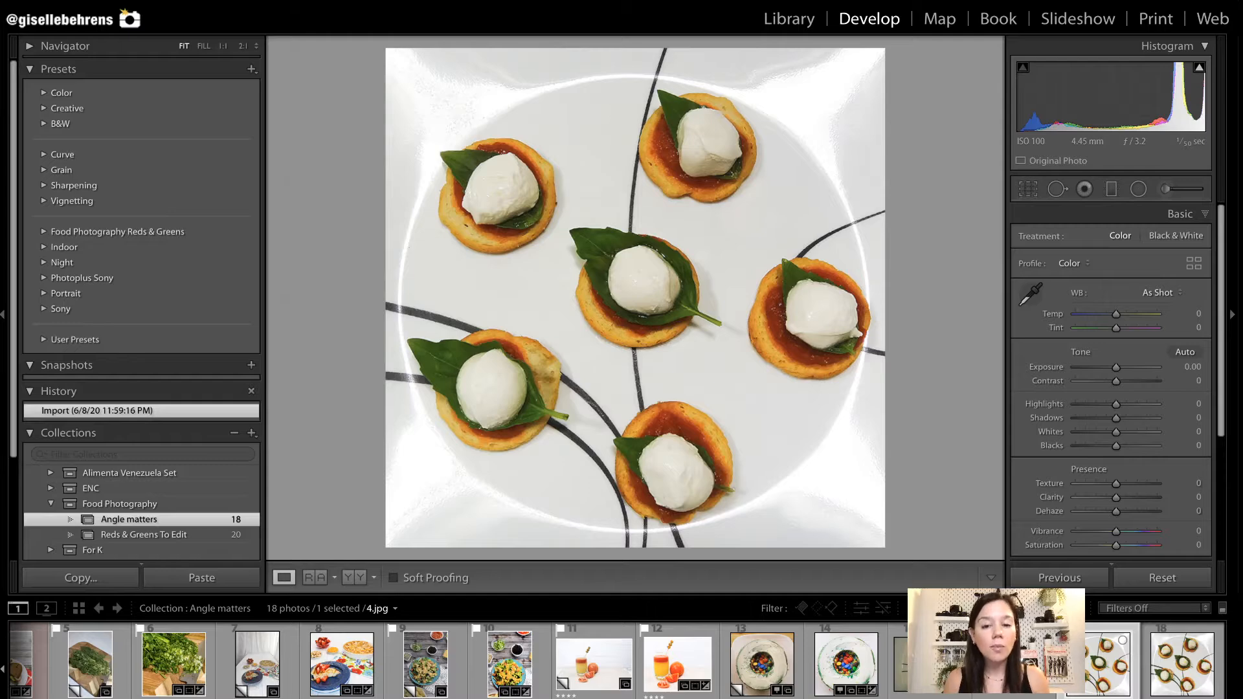
pyautogui.click(1180, 662)
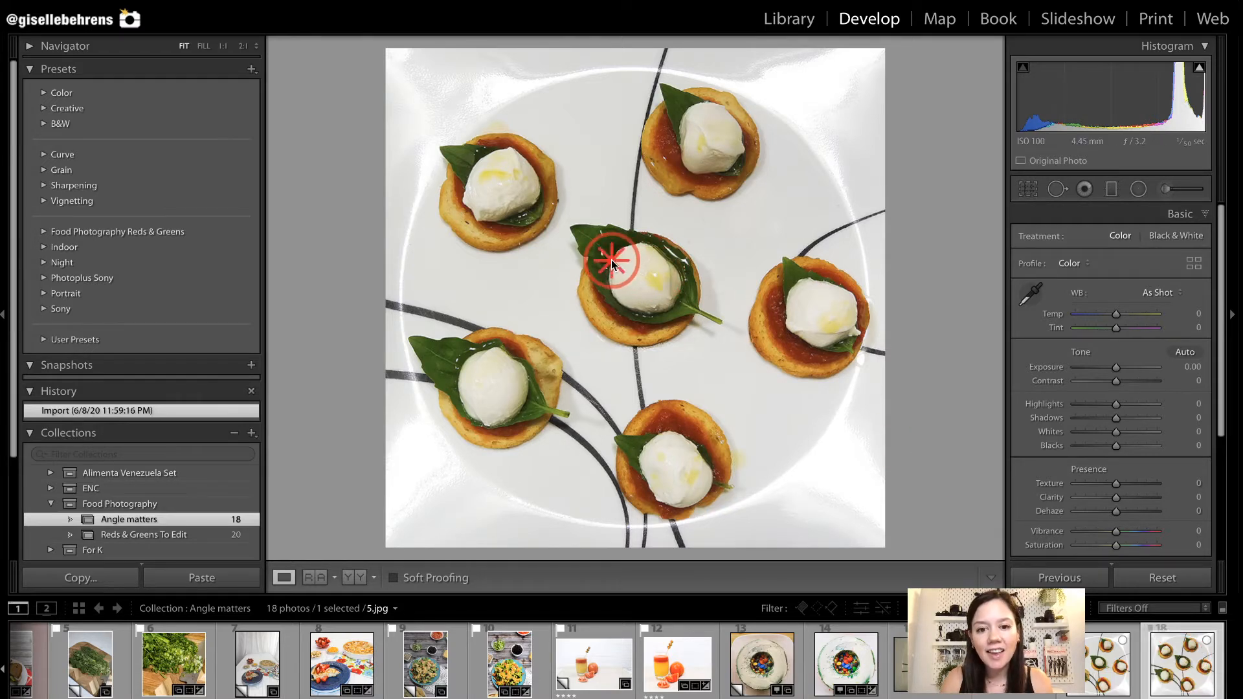
pyautogui.click(483, 153)
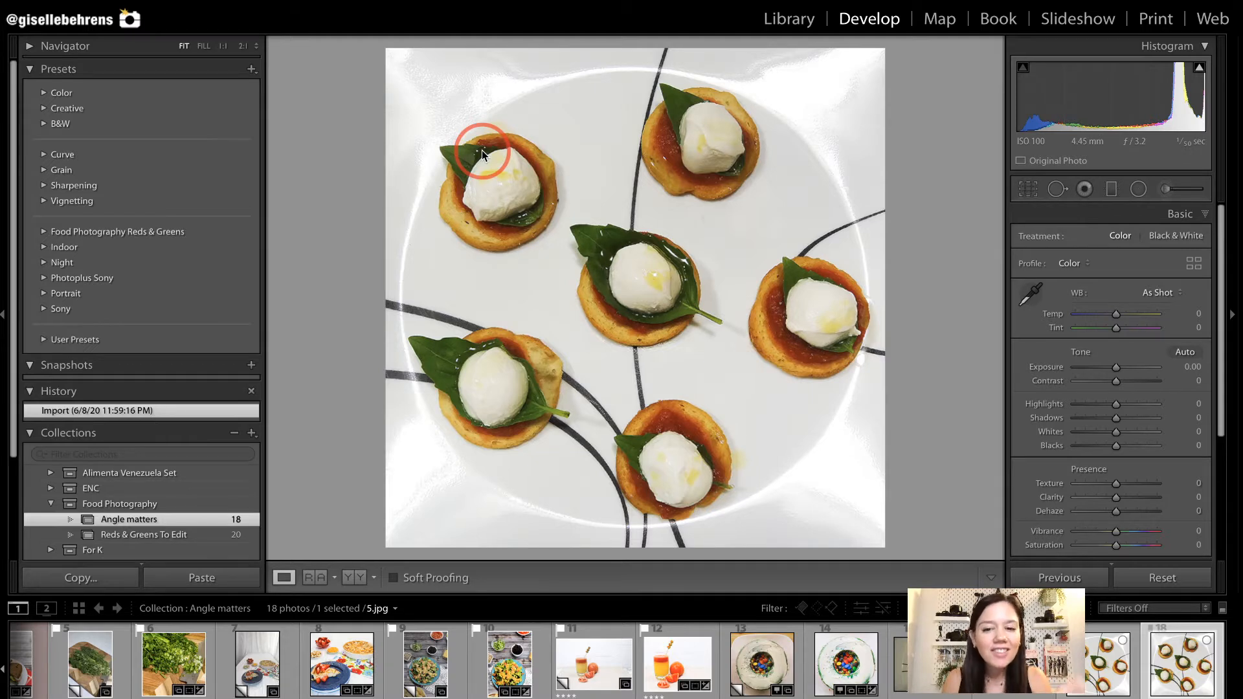
pyautogui.press('Left')
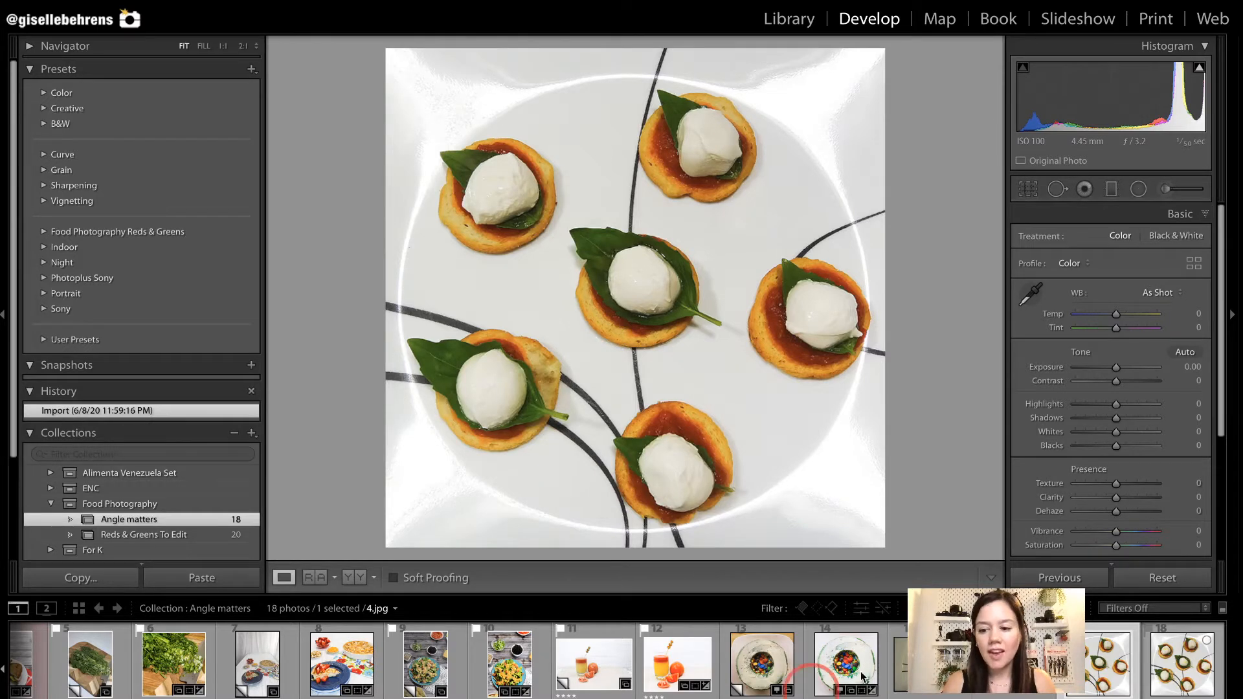
pyautogui.click(1201, 683)
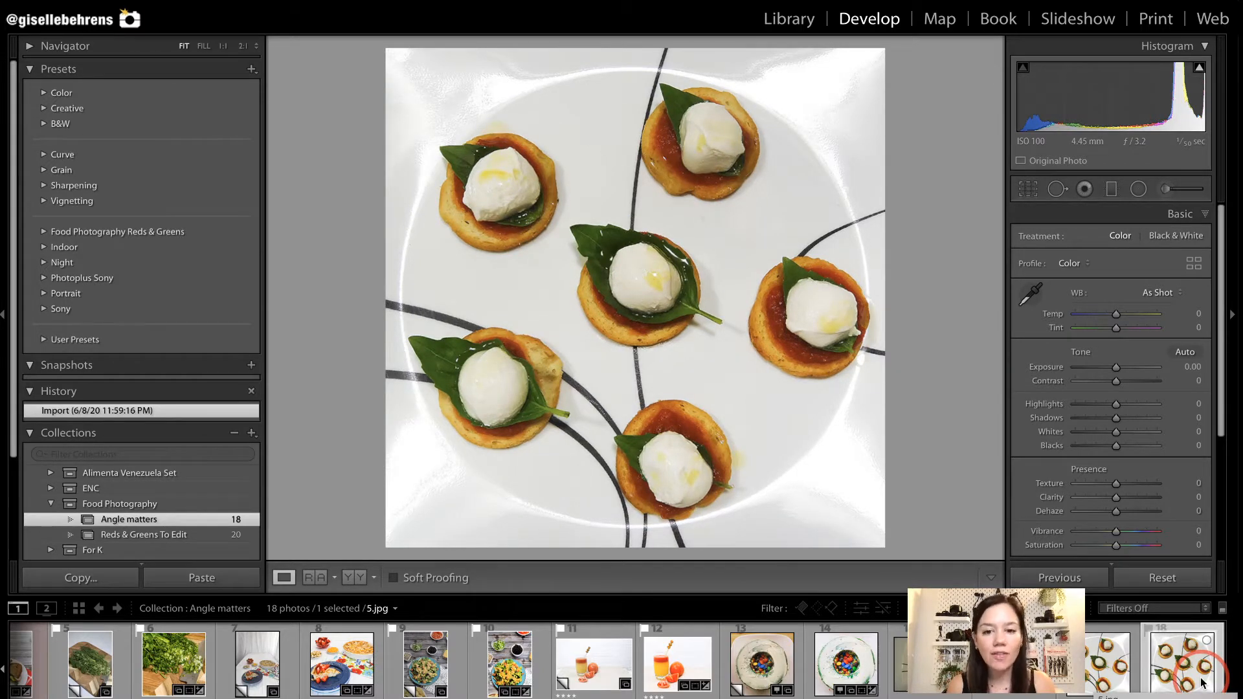
pyautogui.click(1108, 677)
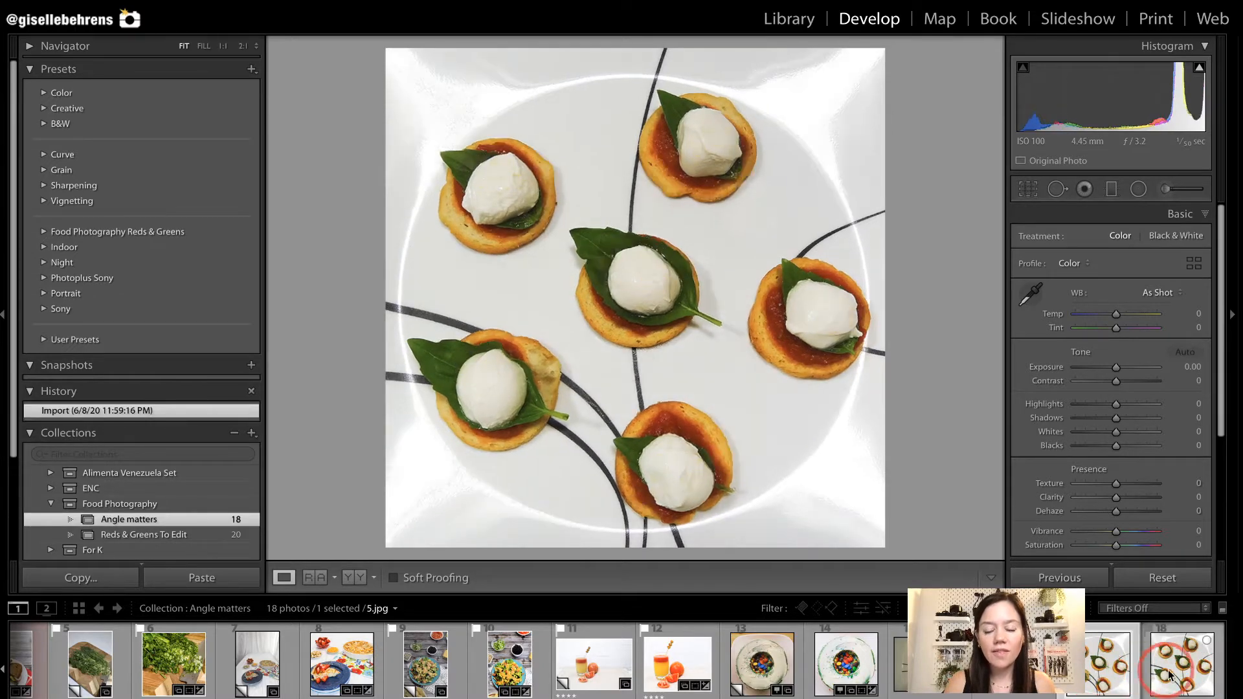
pyautogui.click(1173, 676)
pyautogui.click(1119, 676)
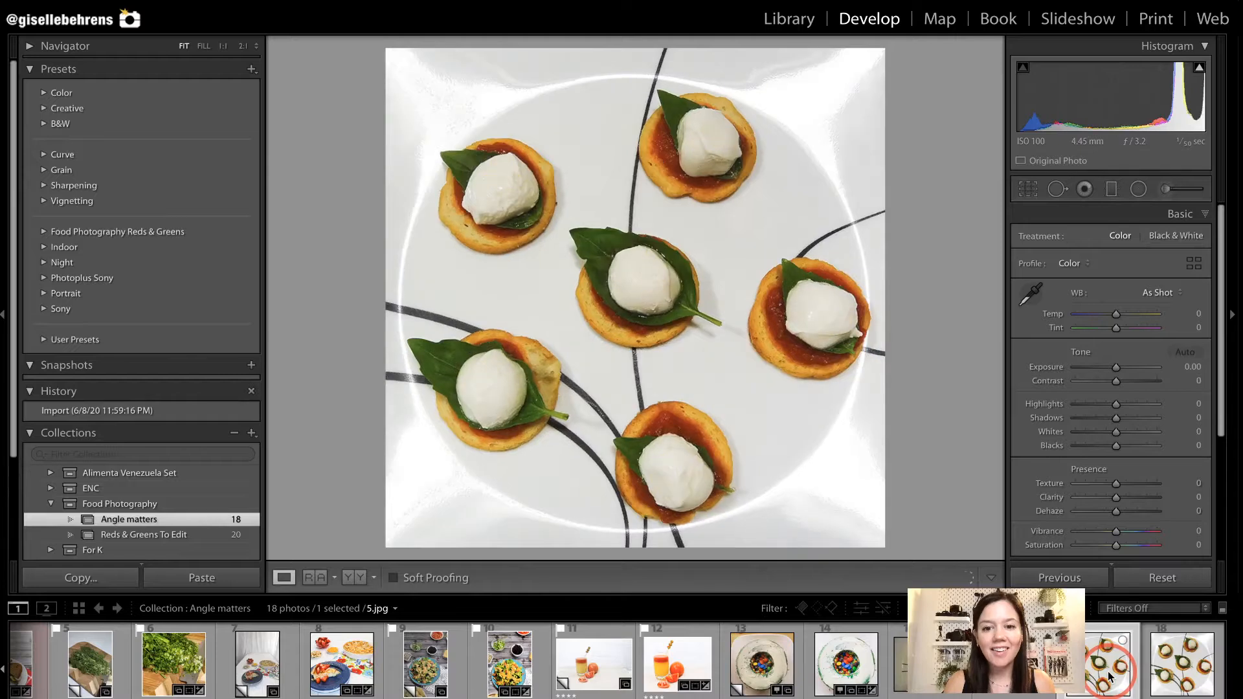
pyautogui.click(1174, 674)
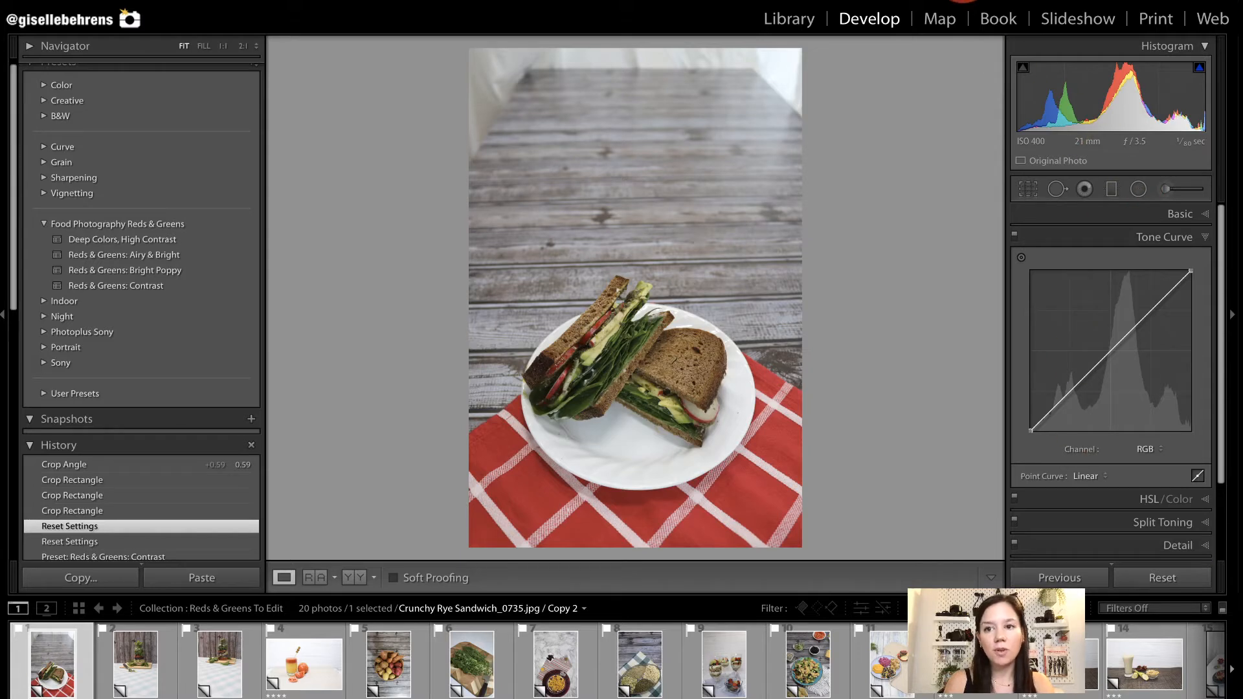
# Crop the Crunchy Rye Sandwich photo tightly around the plate at 4 x 5 / 8 x 10 and apply the Reds & Greens: Contrast preset.
pyautogui.press('r')
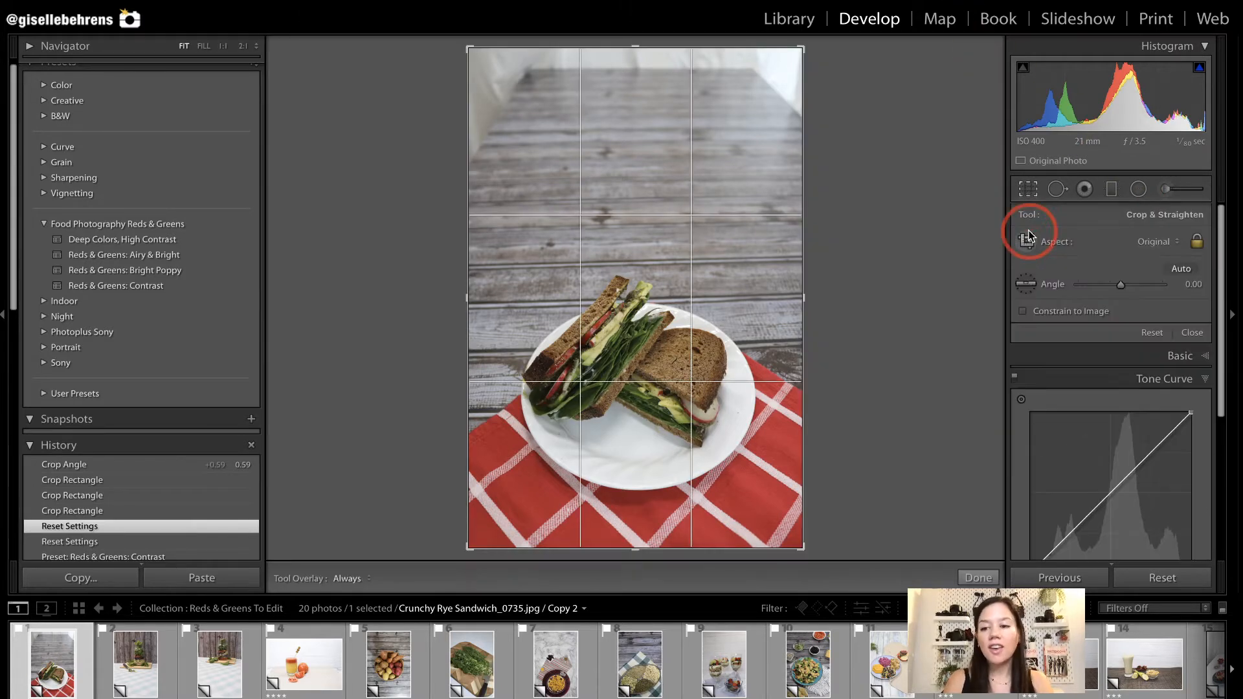
pyautogui.click(1140, 244)
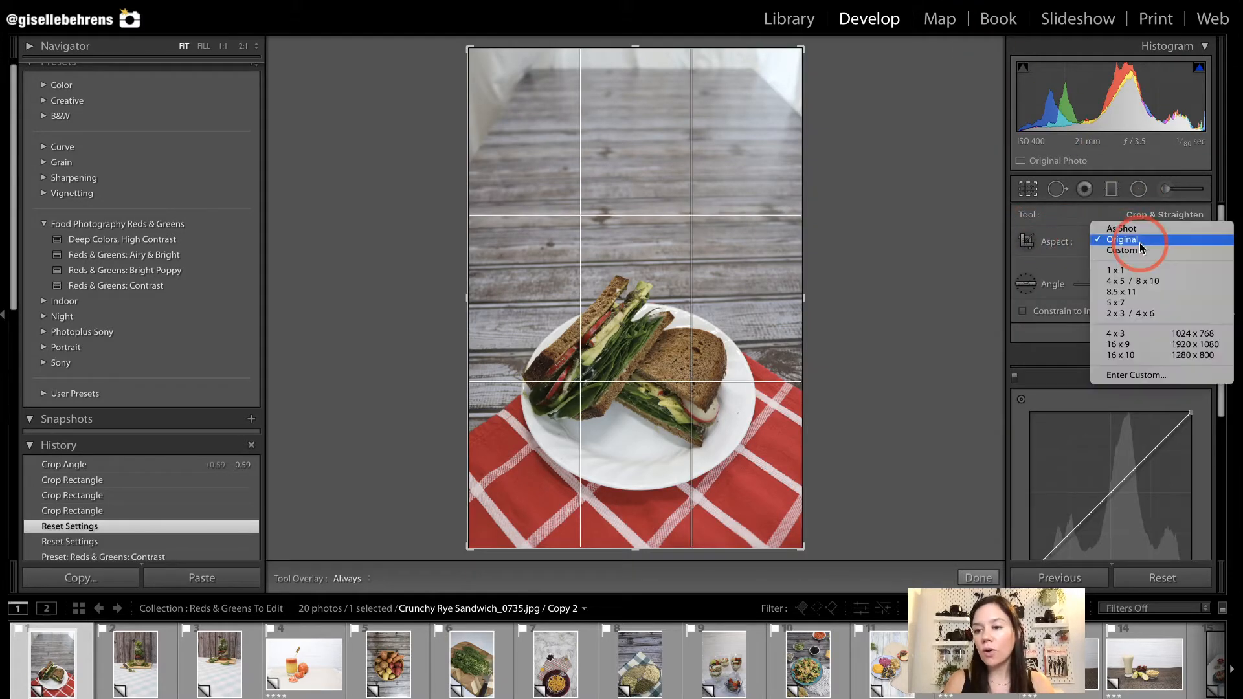
pyautogui.click(1146, 282)
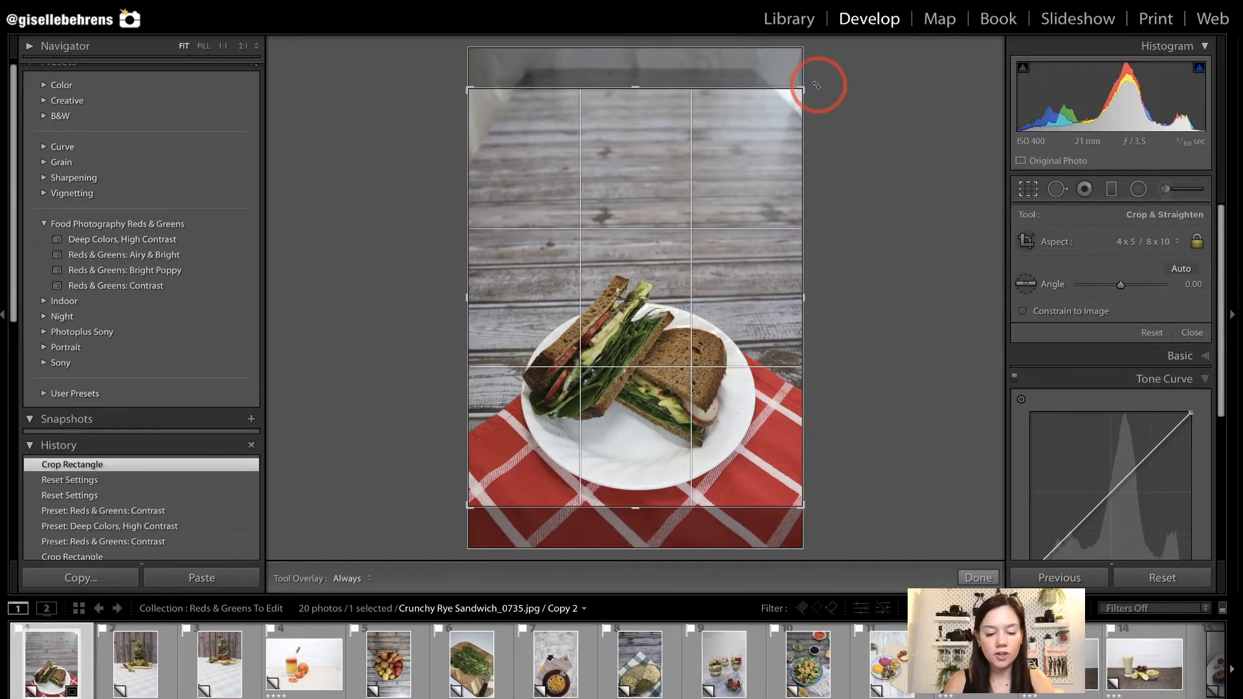
pyautogui.moveTo(807, 82); pyautogui.dragTo(760, 142)
pyautogui.moveTo(665, 320); pyautogui.dragTo(663, 277)
pyautogui.press('Return')
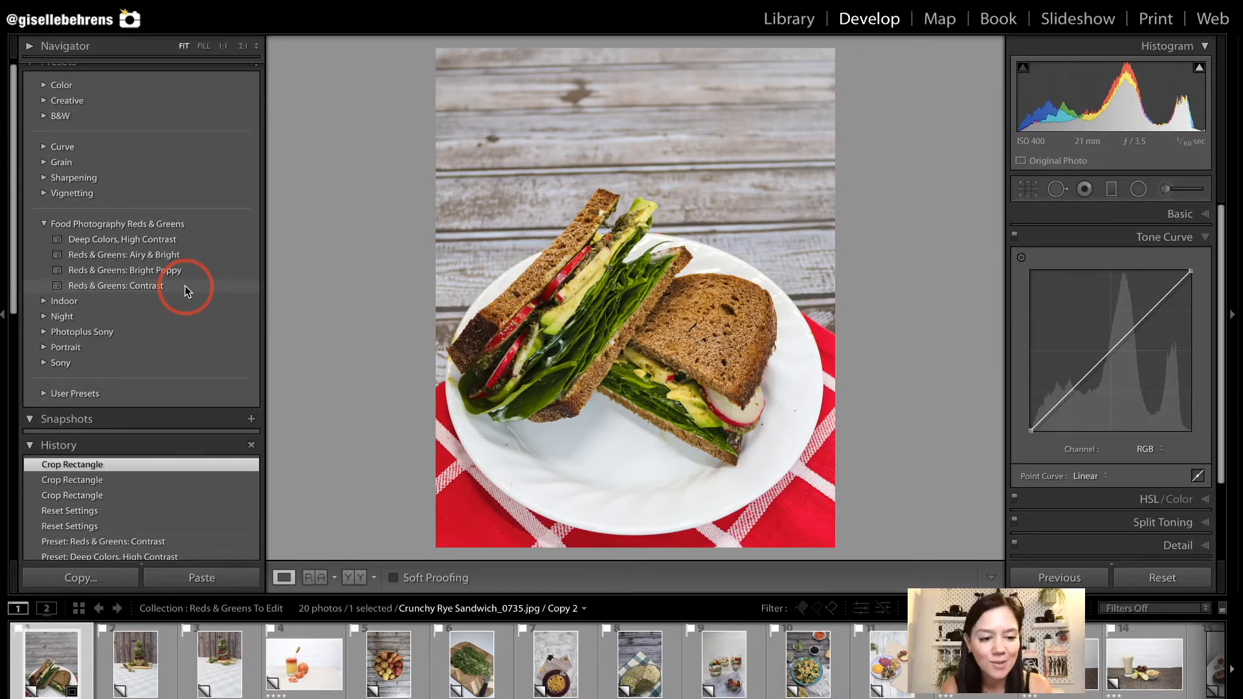
pyautogui.click(184, 285)
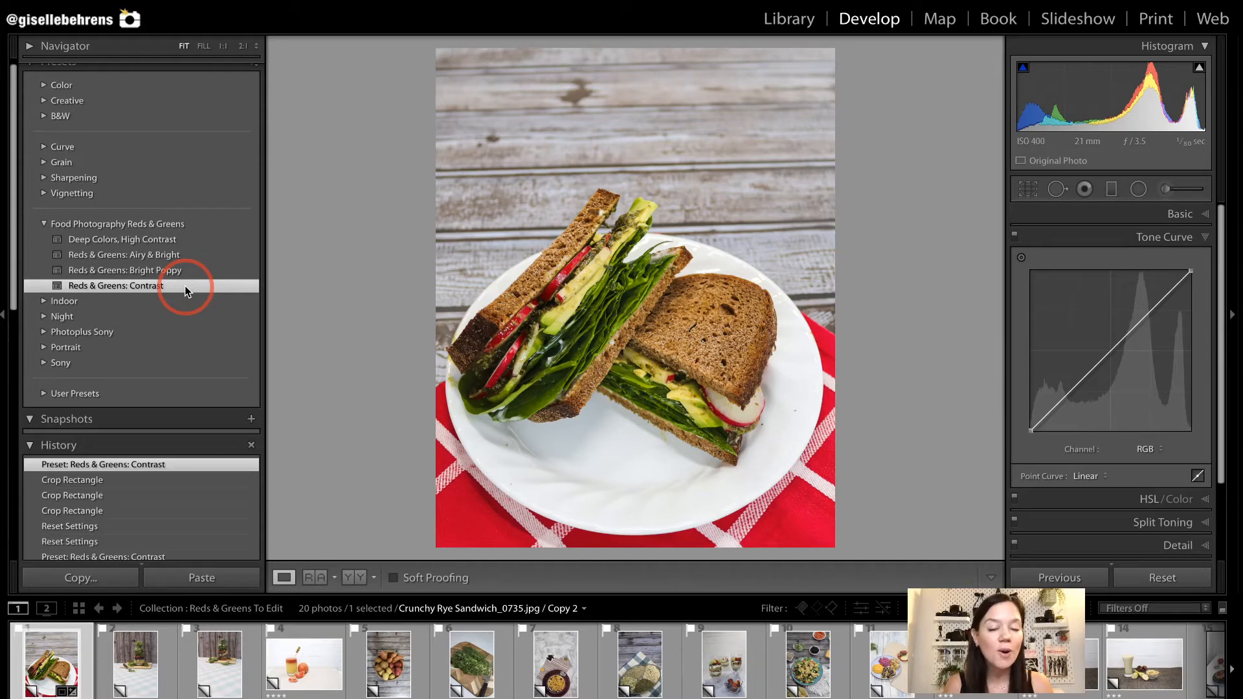
# Crop the TravelSalad-Lettuce_1825 photo at 4 x 5 / 8 x 10 around the jar, cutting board and fork, with the jar off-centre.
pyautogui.click(147, 679)
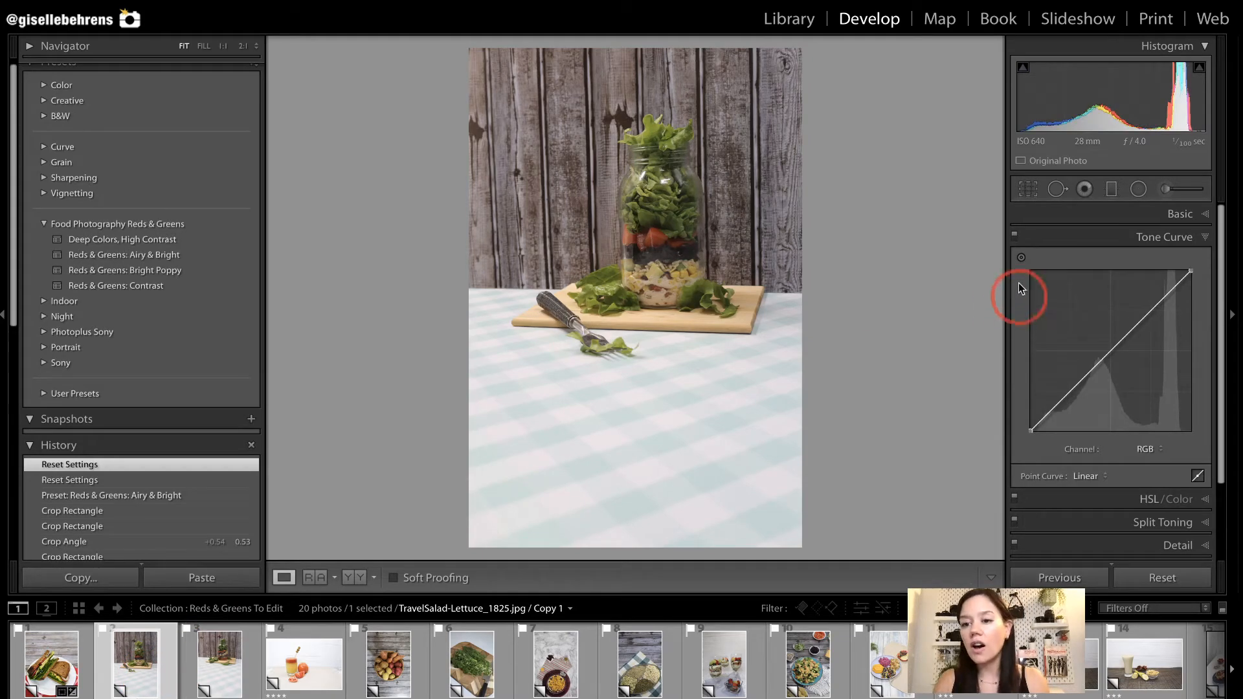
pyautogui.press('r')
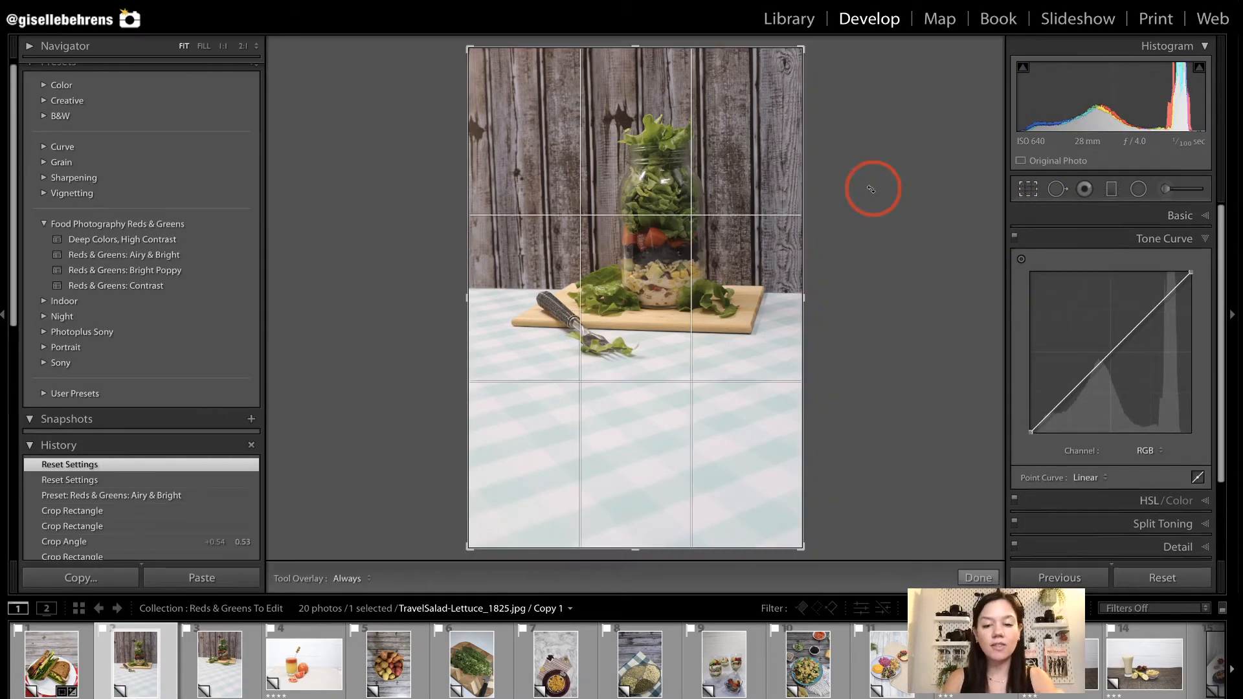
pyautogui.click(1155, 240)
pyautogui.click(1133, 281)
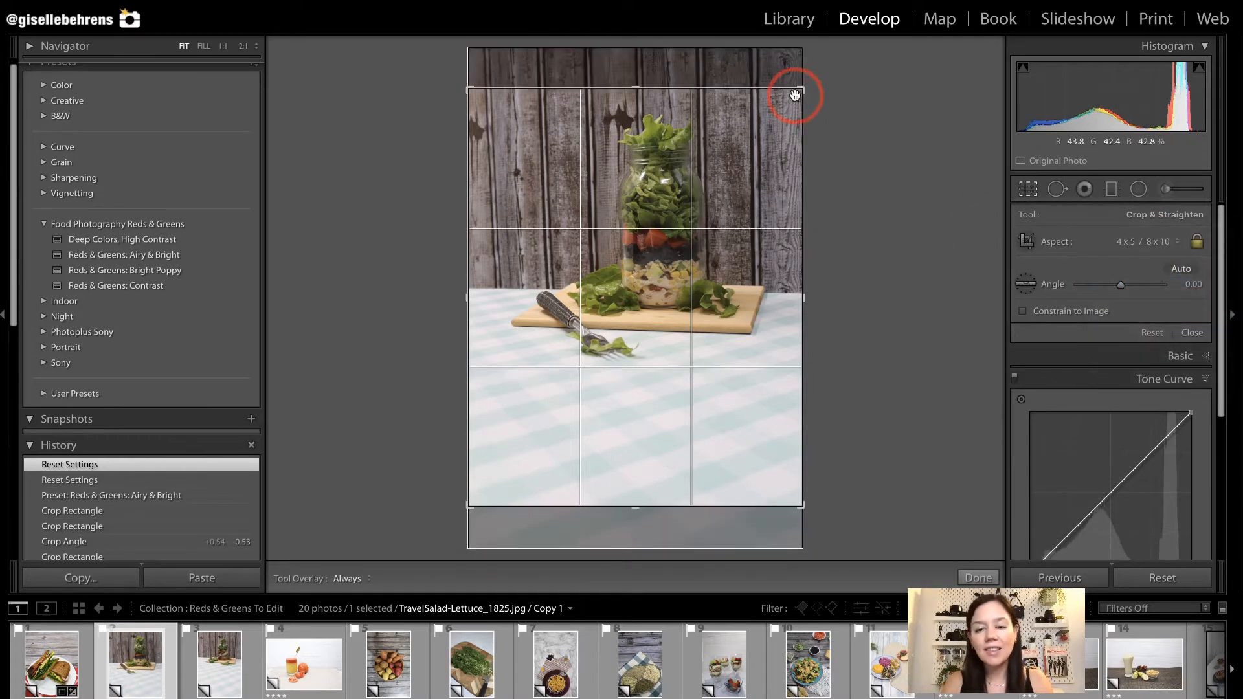
pyautogui.moveTo(801, 95); pyautogui.dragTo(768, 134)
pyautogui.moveTo(683, 256); pyautogui.dragTo(685, 280)
pyautogui.moveTo(504, 137); pyautogui.dragTo(522, 133)
pyautogui.moveTo(561, 213); pyautogui.dragTo(564, 251)
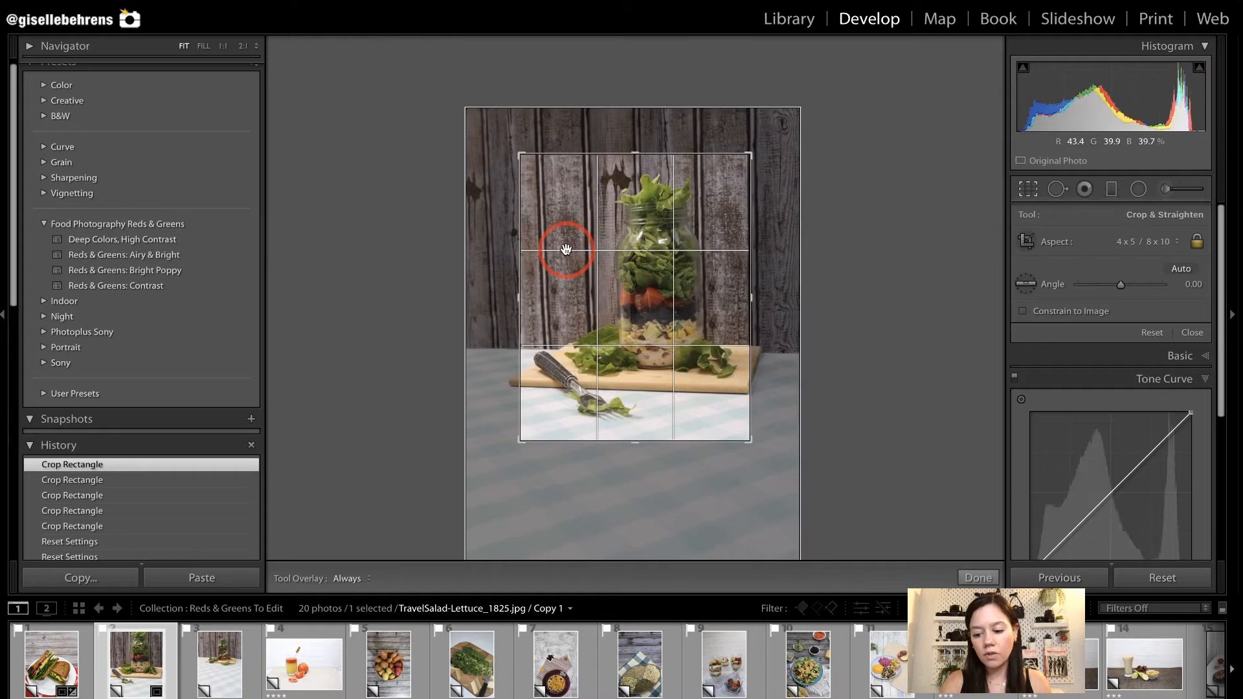
pyautogui.press('Return')
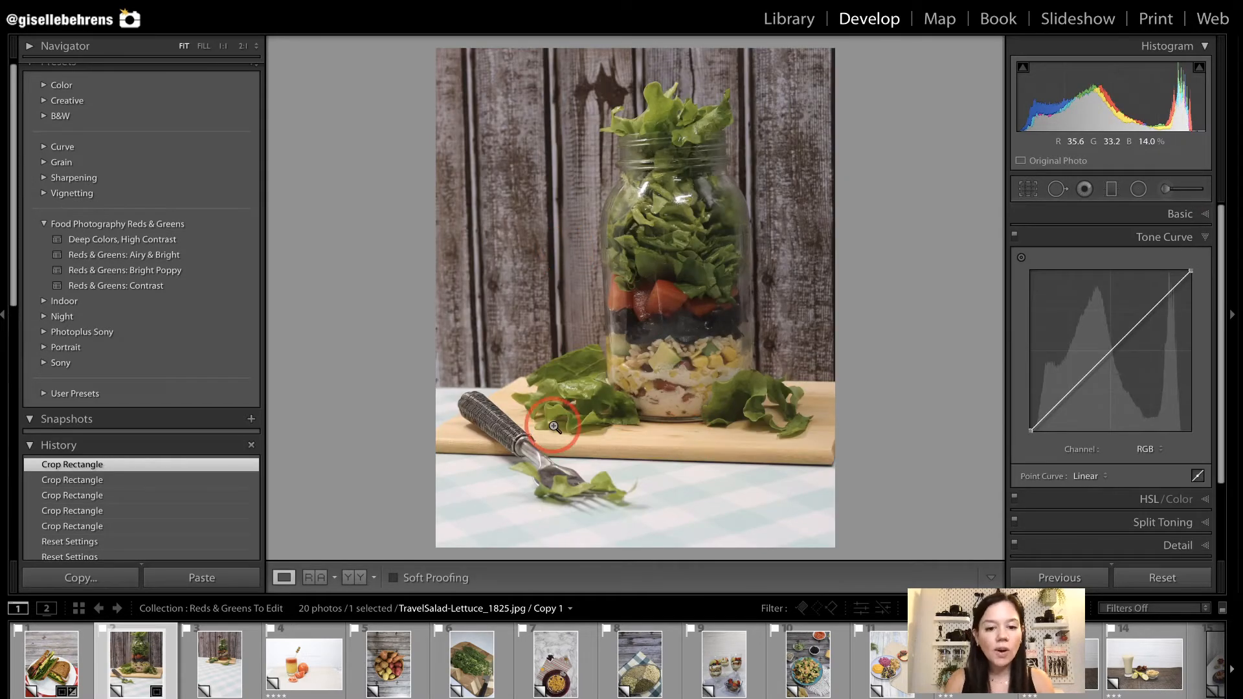
# Straighten the lettuce jar photo to a crop angle of 0.73 and apply the Reds & Greens: Airy & Bright preset.
pyautogui.press('r')
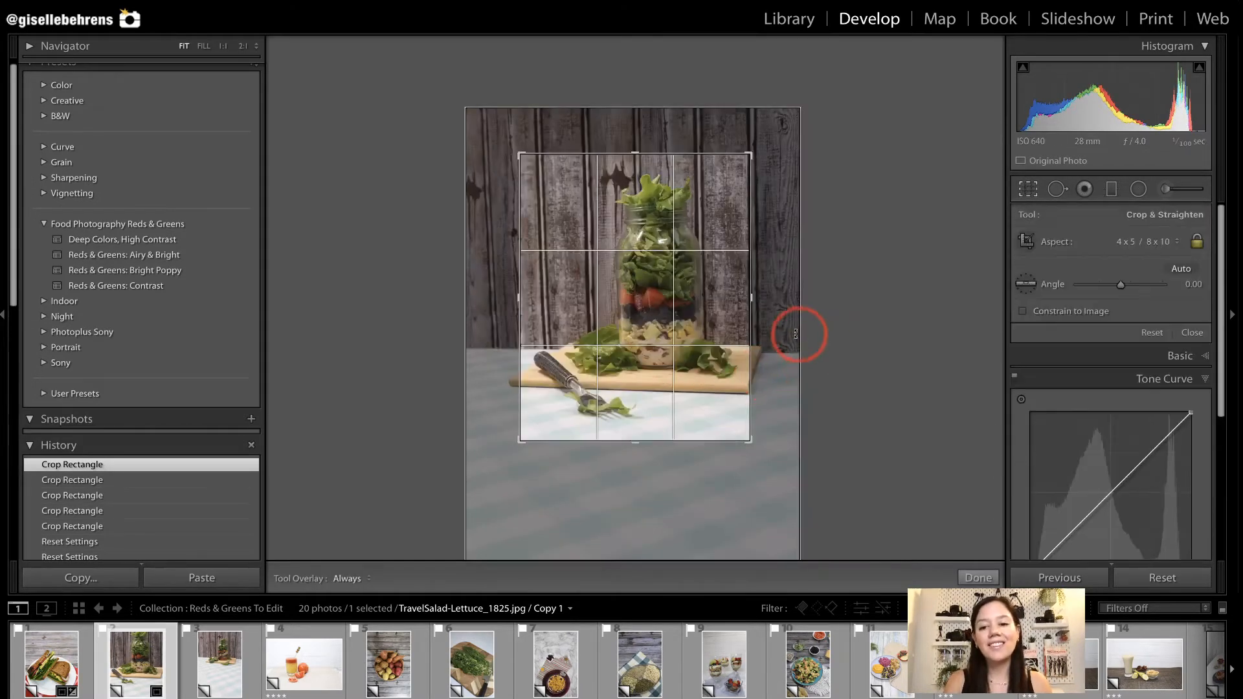
pyautogui.moveTo(784, 334); pyautogui.dragTo(785, 336)
pyautogui.press('r')
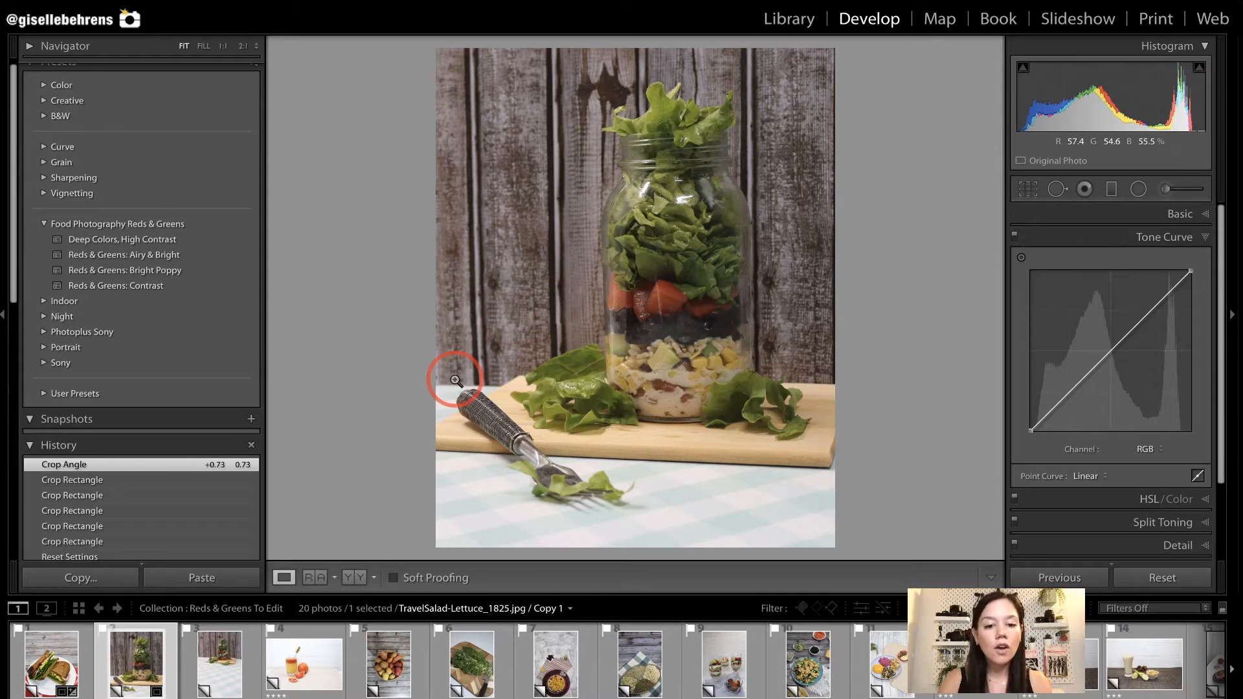
pyautogui.moveTo(438, 378); pyautogui.dragTo(629, 530)
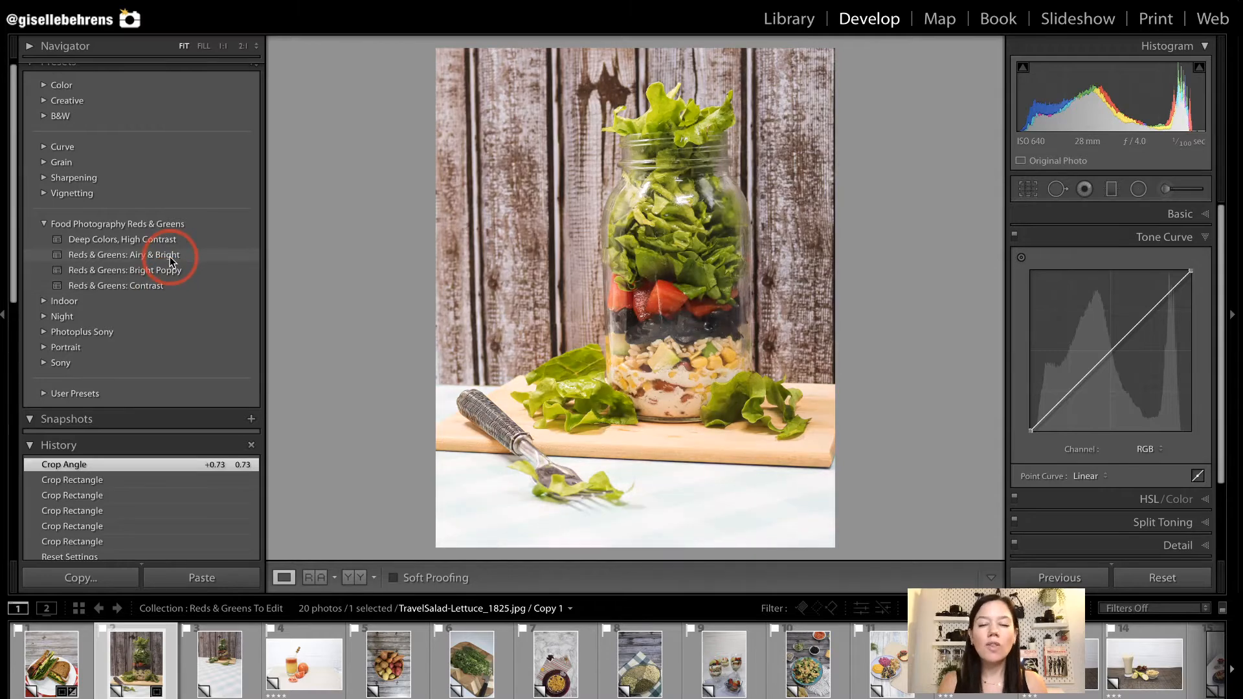
pyautogui.click(169, 256)
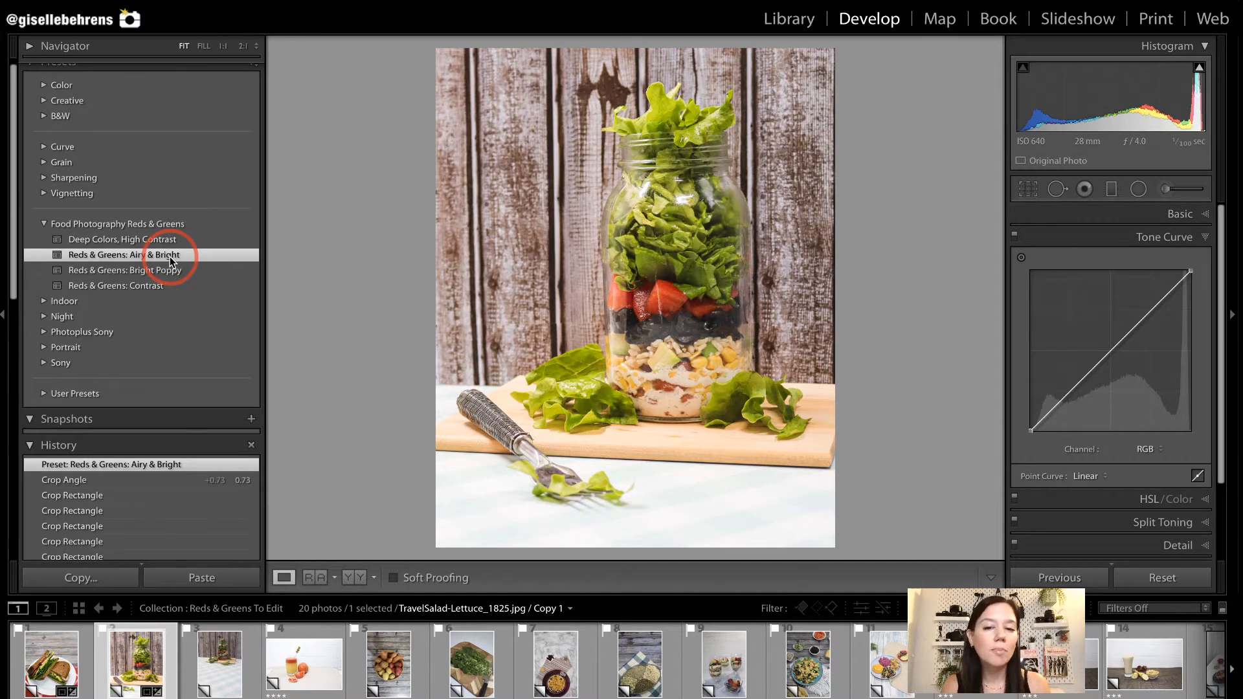
# Open the TravelSalad-Spinach_1841 photo and set its crop to the 4 x 5 / 8 x 10 aspect ratio.
pyautogui.click(247, 636)
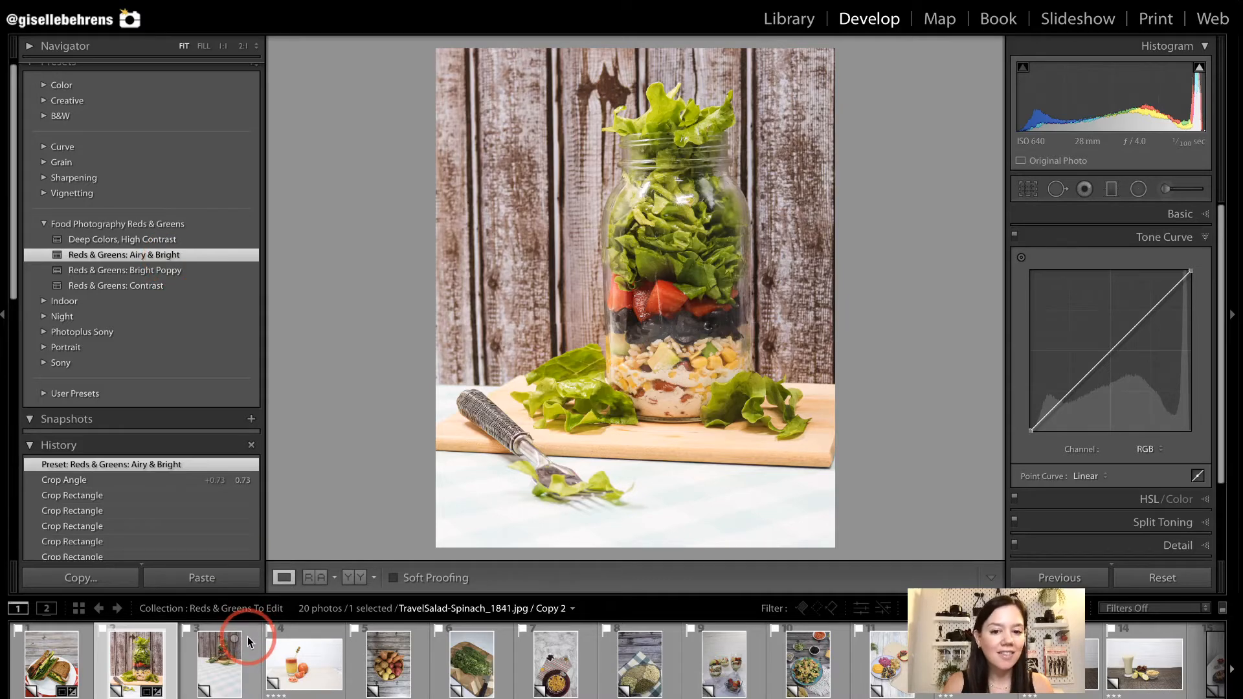
pyautogui.click(221, 669)
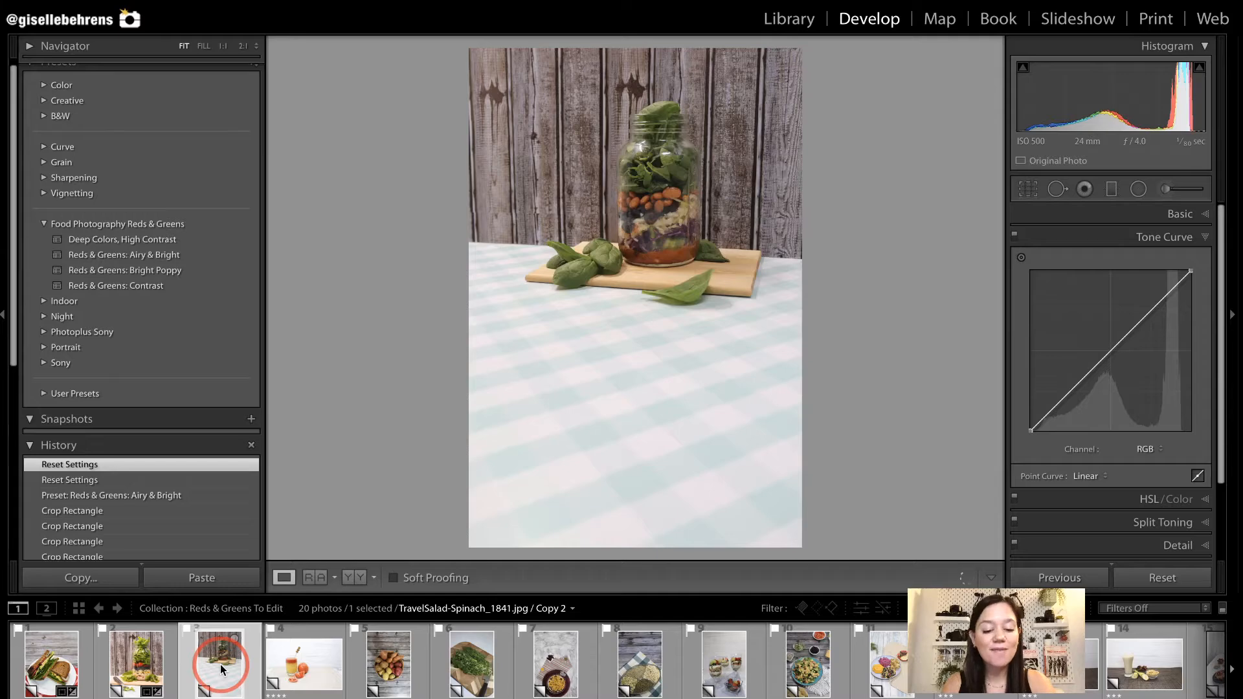
pyautogui.press('r')
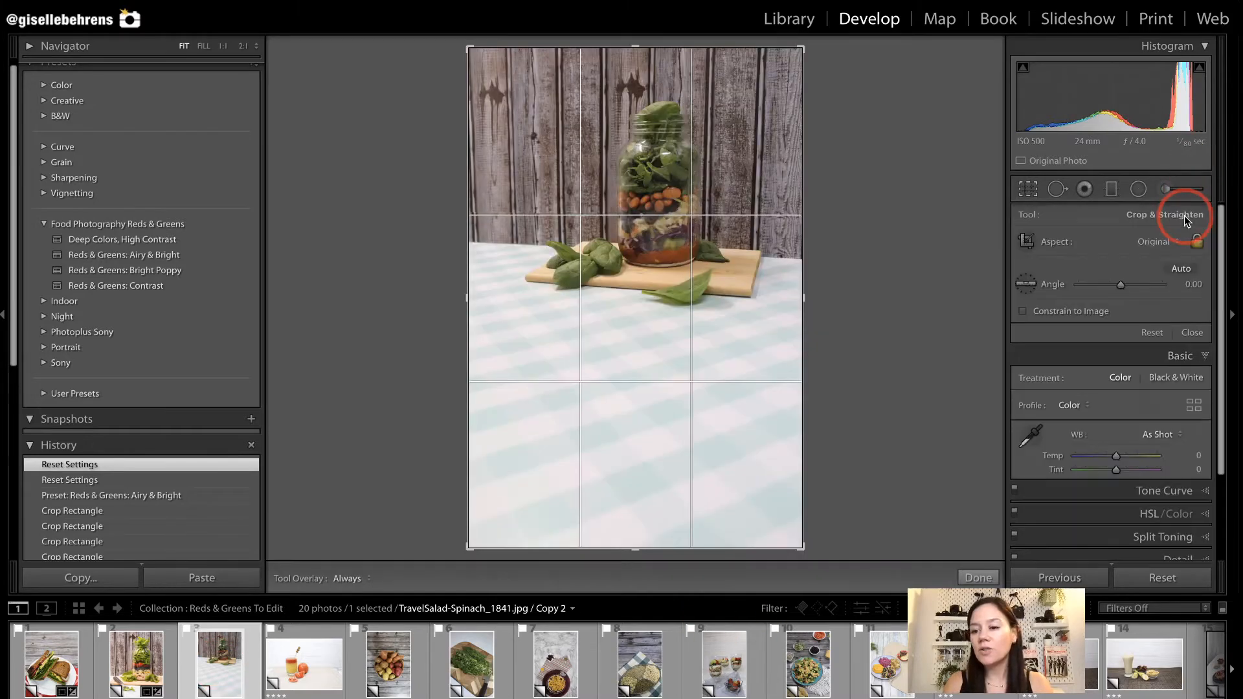
pyautogui.press('r')
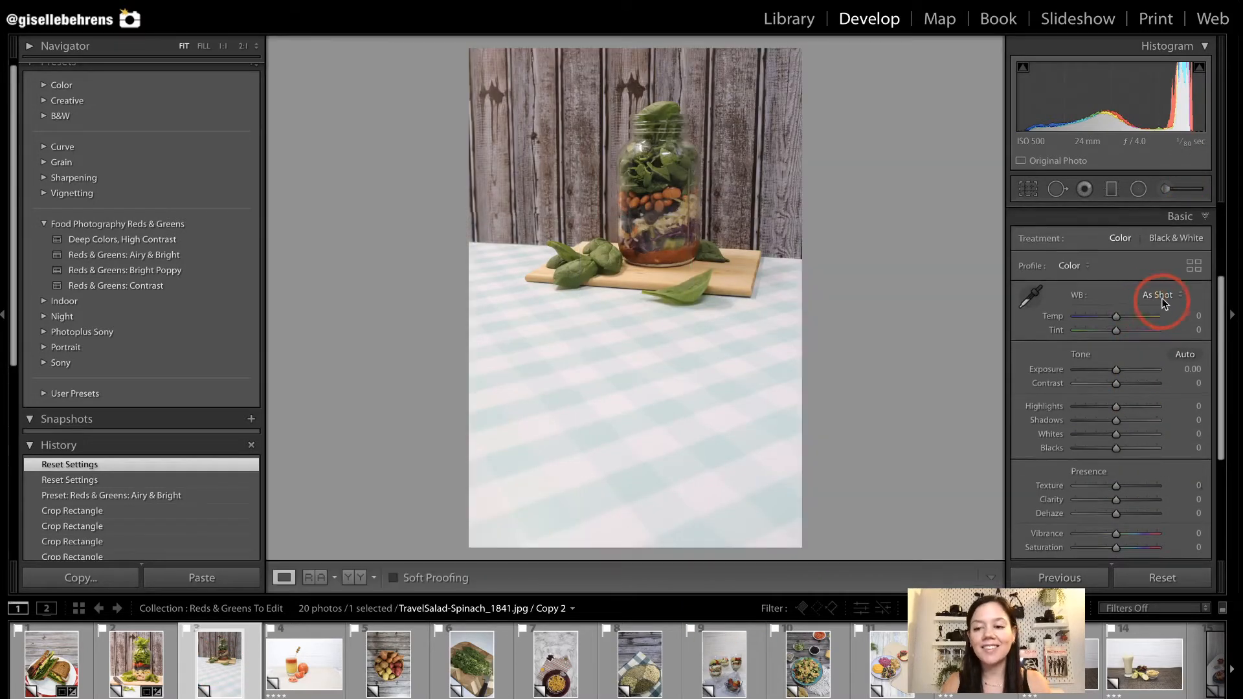
pyautogui.press('r')
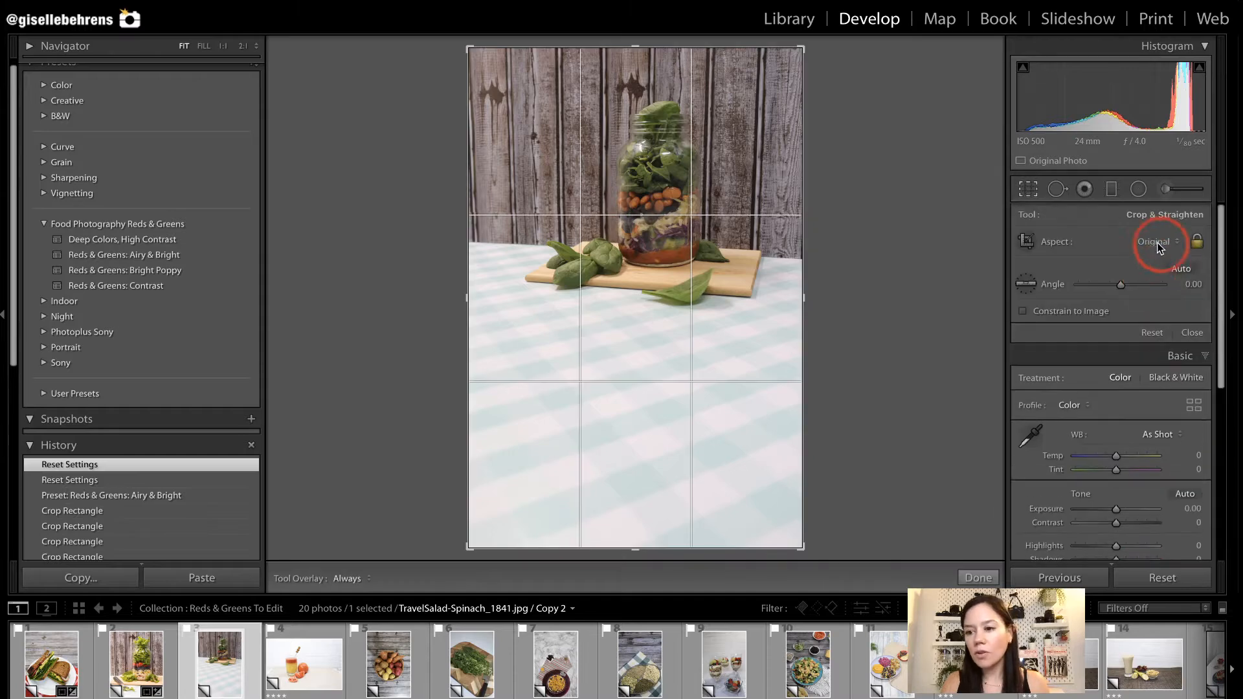
pyautogui.click(1160, 243)
pyautogui.click(1160, 272)
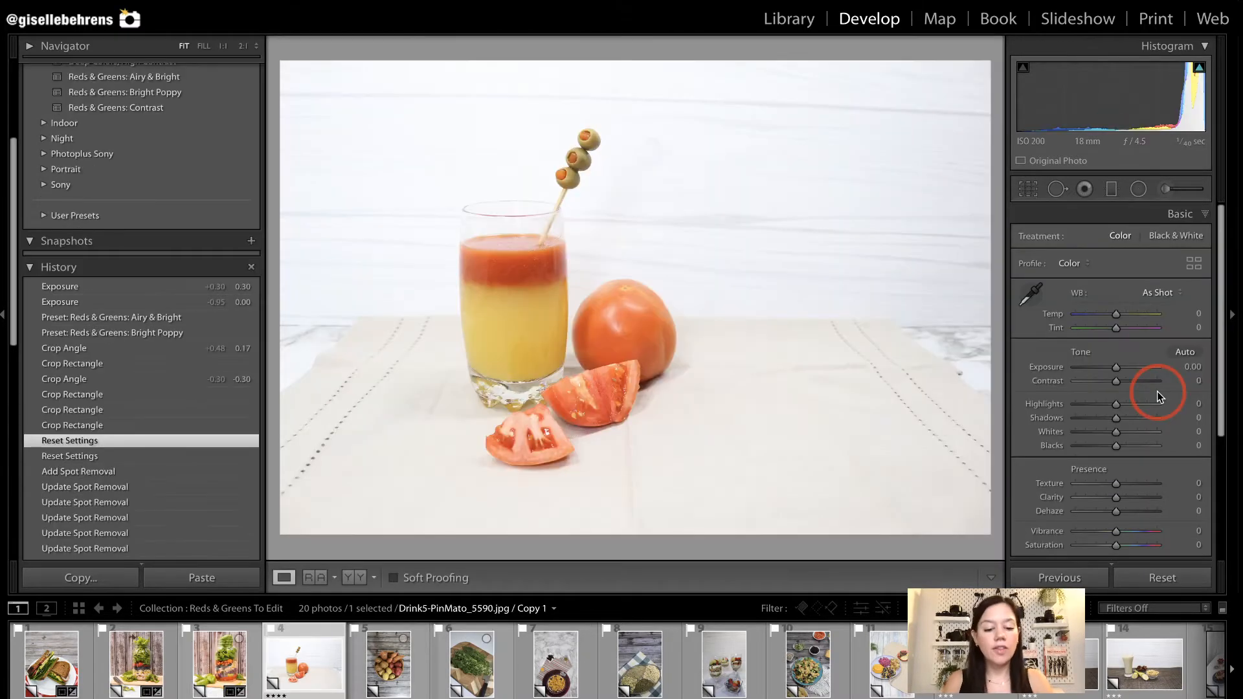
# Crop the Drink5-PinMato_5590 photo at 4 x 5 / 8 x 10 closer around the glass and tomatoes, and straighten it to -0.12.
pyautogui.press('r')
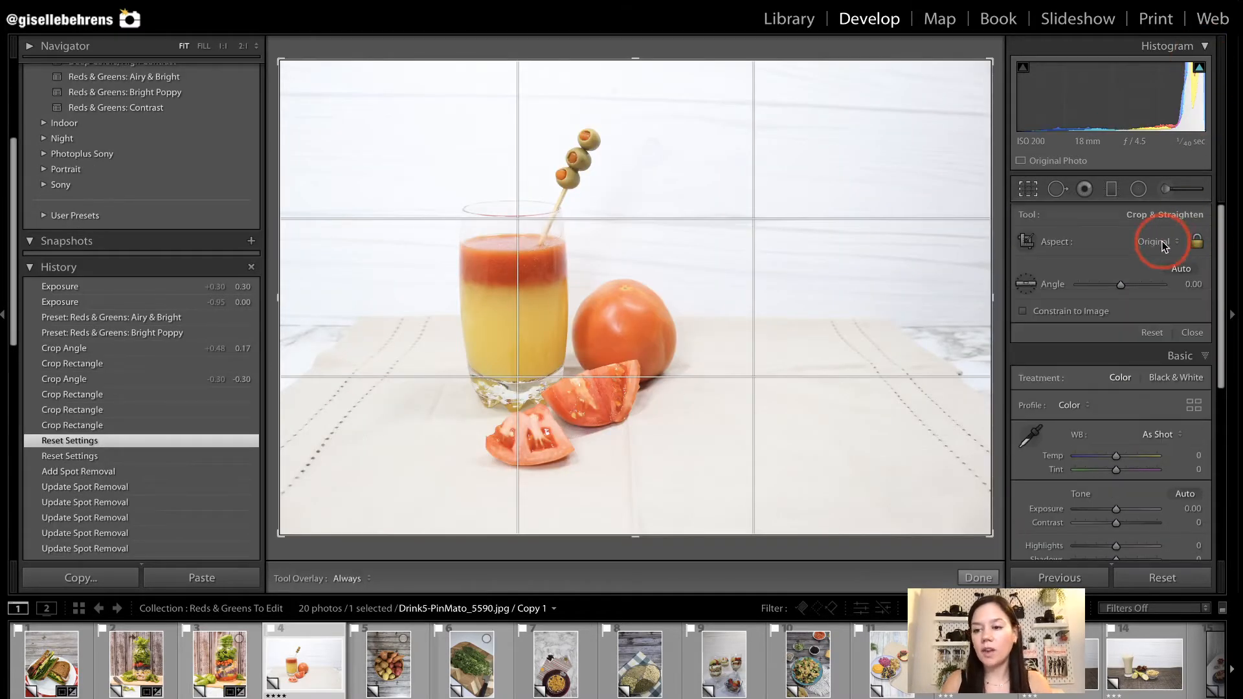
pyautogui.click(1162, 243)
pyautogui.click(1139, 275)
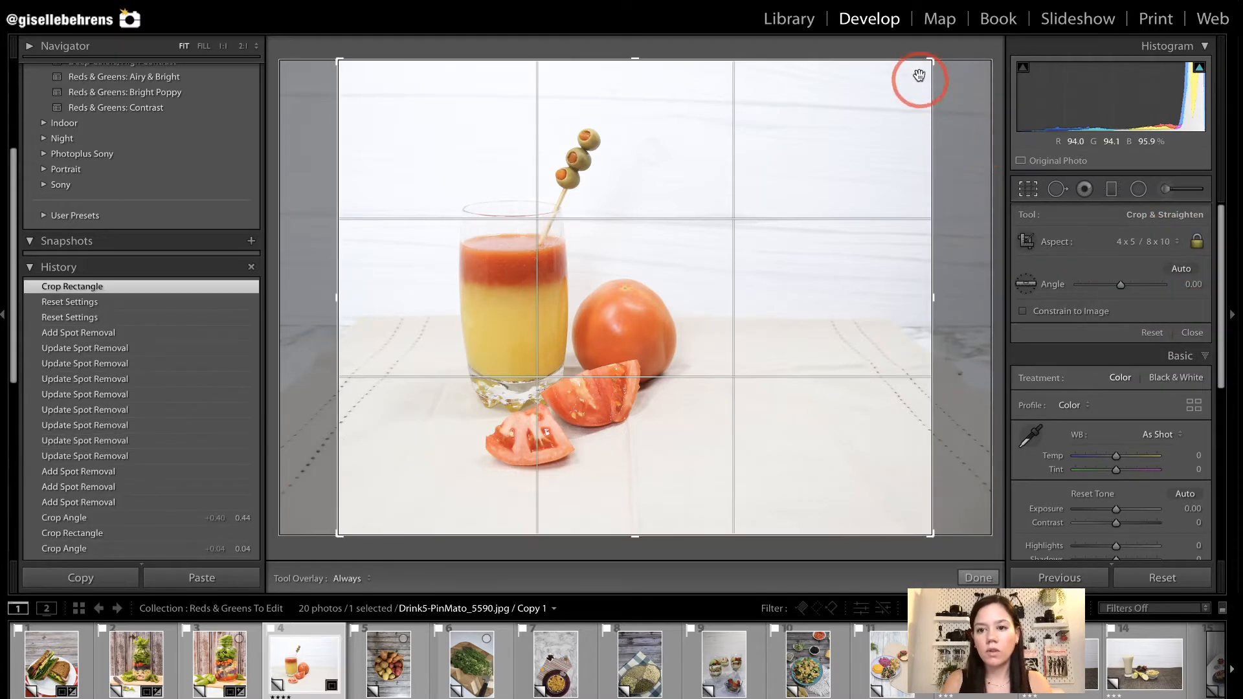
pyautogui.moveTo(926, 59); pyautogui.dragTo(891, 96)
pyautogui.moveTo(920, 308); pyautogui.dragTo(923, 309)
pyautogui.moveTo(730, 317); pyautogui.dragTo(738, 311)
pyautogui.moveTo(892, 95); pyautogui.dragTo(893, 102)
pyautogui.moveTo(922, 260); pyautogui.dragTo(912, 259)
pyautogui.moveTo(810, 284); pyautogui.dragTo(807, 284)
pyautogui.press('Return')
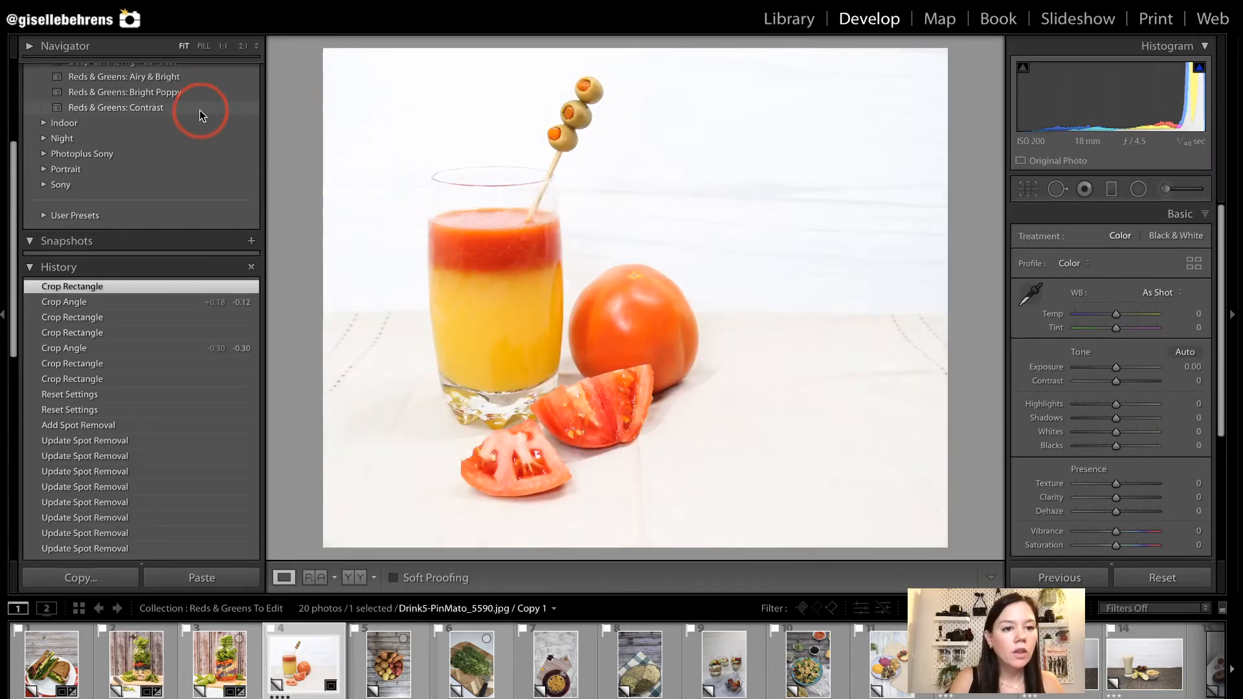
pyautogui.scroll(1, 199, 110)
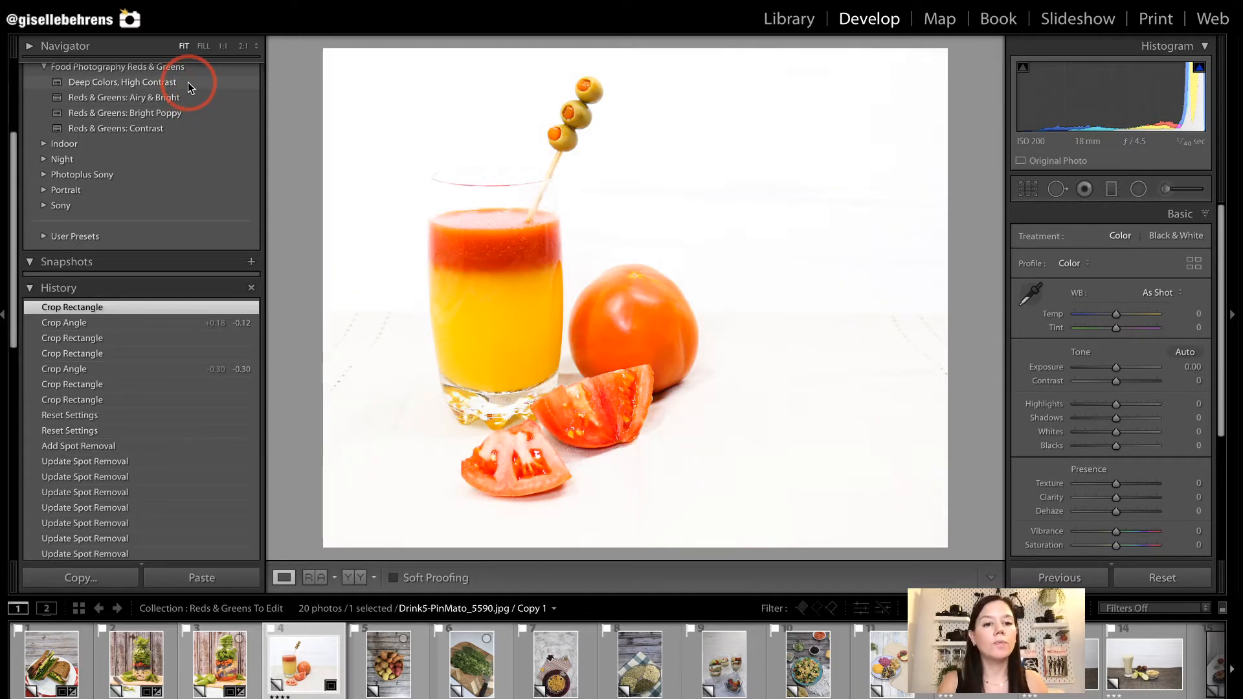
# Apply the Reds & Greens: Bright Poppy preset to the Drink5-PinMato_5590 photo and set its exposure to +0.40.
pyautogui.click(185, 119)
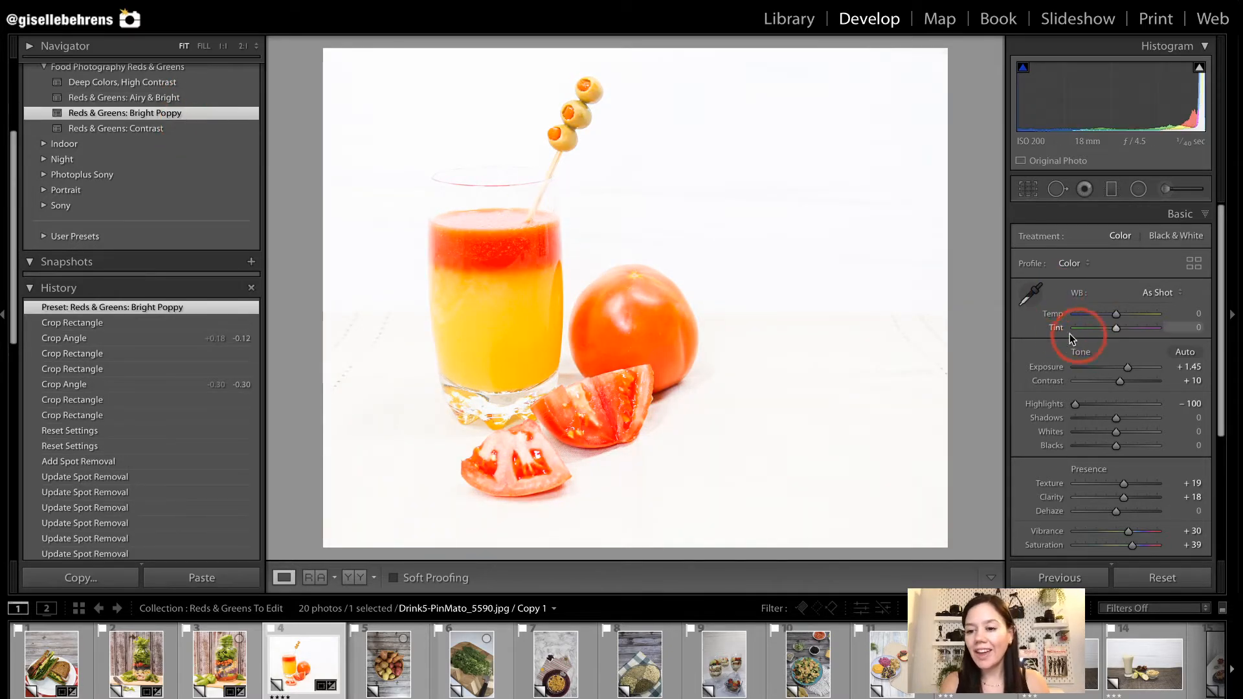
pyautogui.doubleClick(1047, 366)
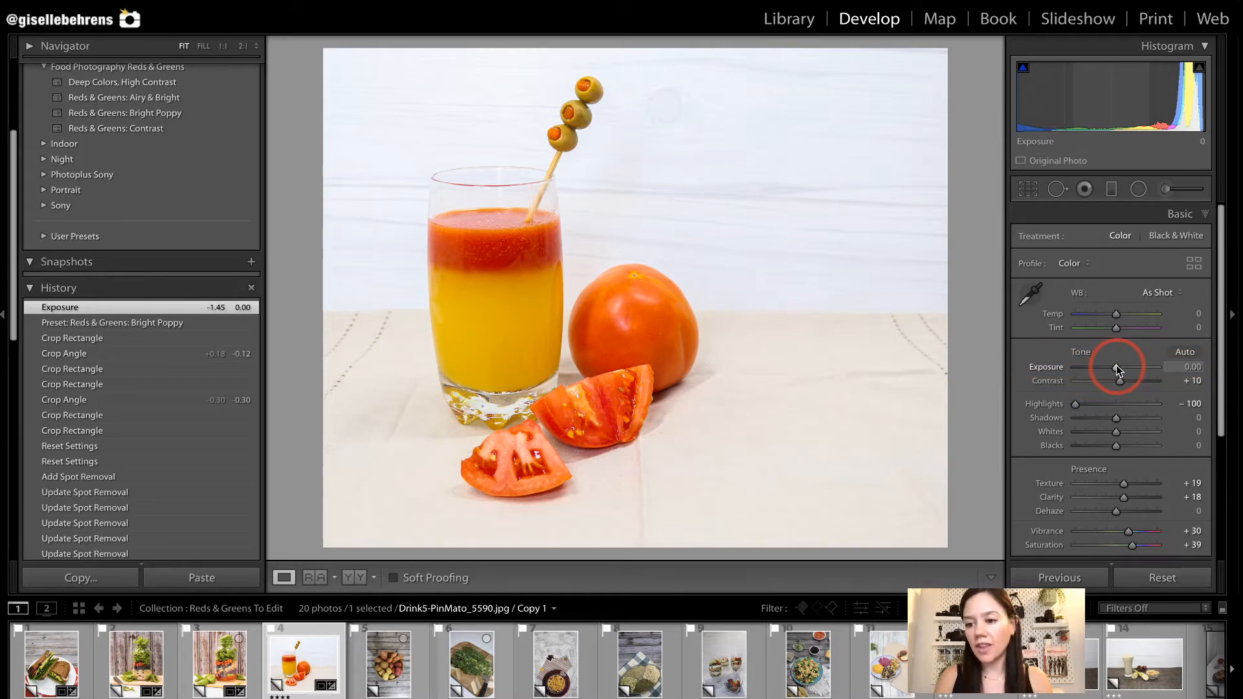
pyautogui.moveTo(1116, 365); pyautogui.dragTo(1119, 367)
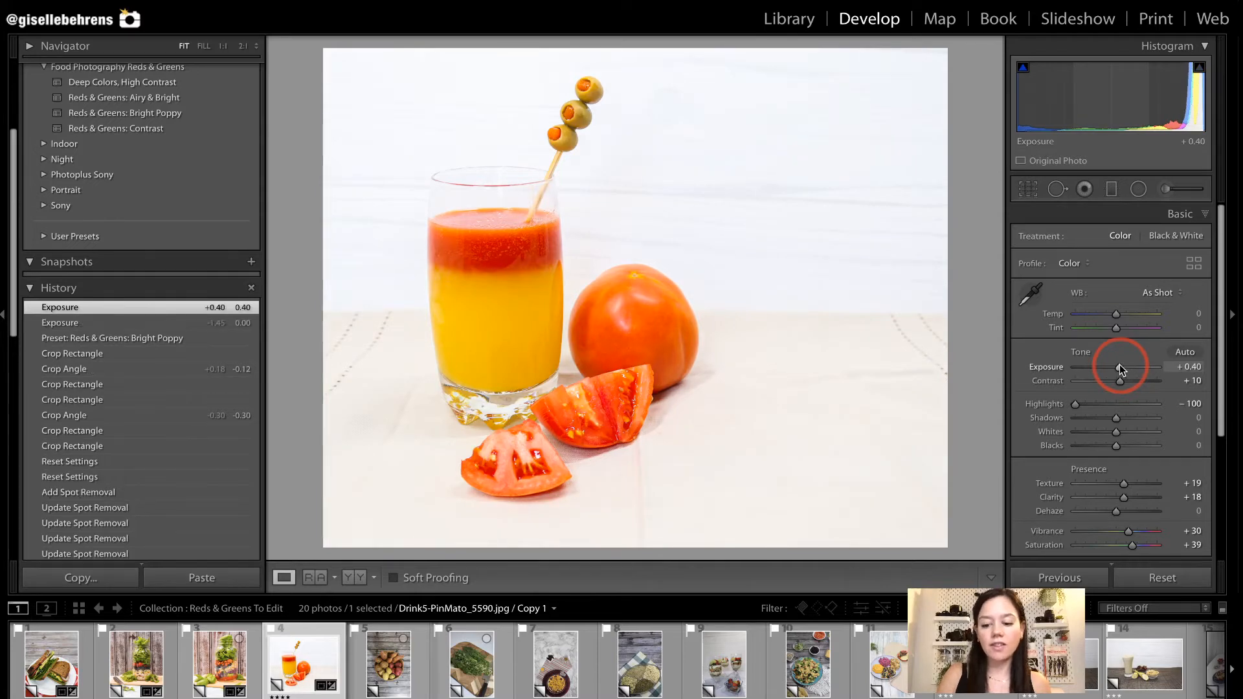
pyautogui.scroll(-3, 259, 302)
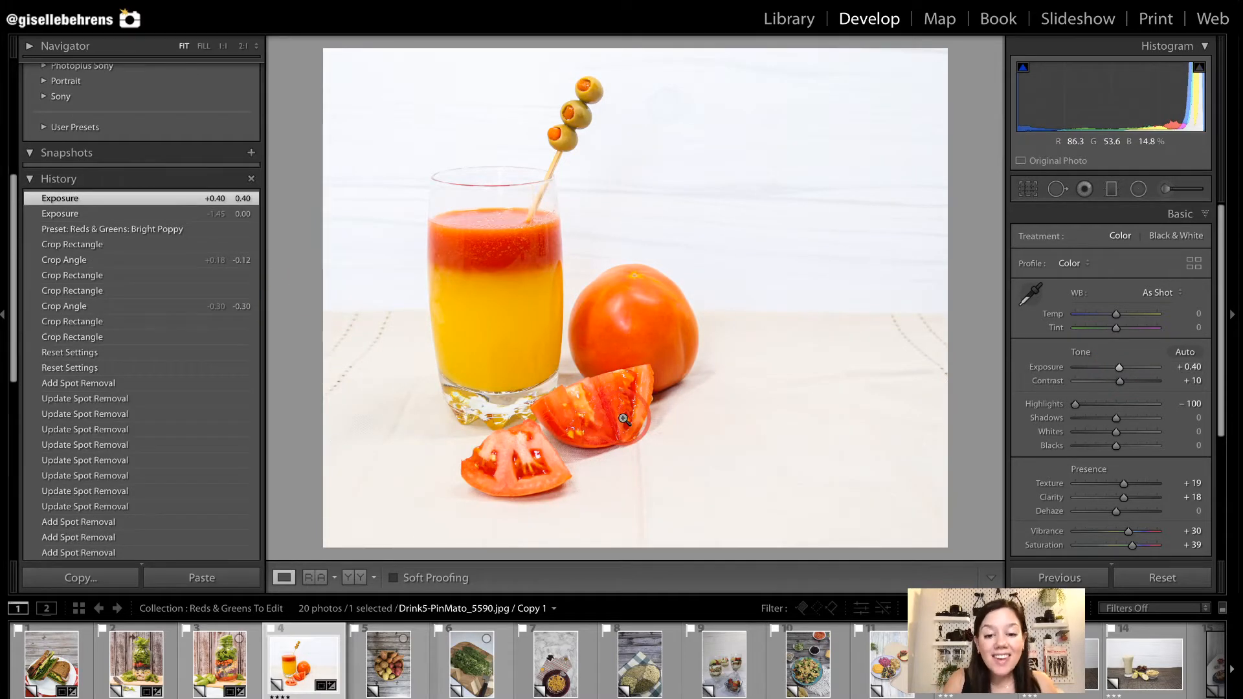
pyautogui.moveTo(651, 500); pyautogui.dragTo(663, 571)
pyautogui.moveTo(716, 348); pyautogui.dragTo(934, 392)
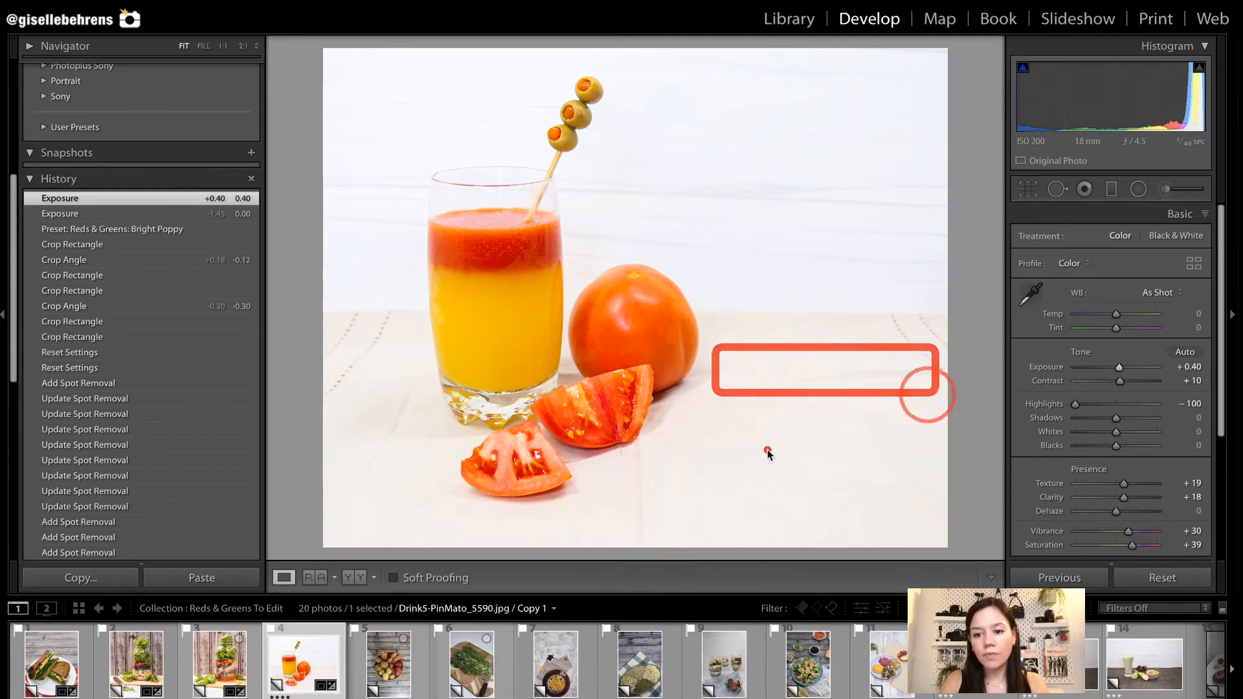
pyautogui.moveTo(409, 341)
pyautogui.mouseDown()
pyautogui.moveTo(406, 507)
pyautogui.moveTo(347, 575)
pyautogui.mouseUp()
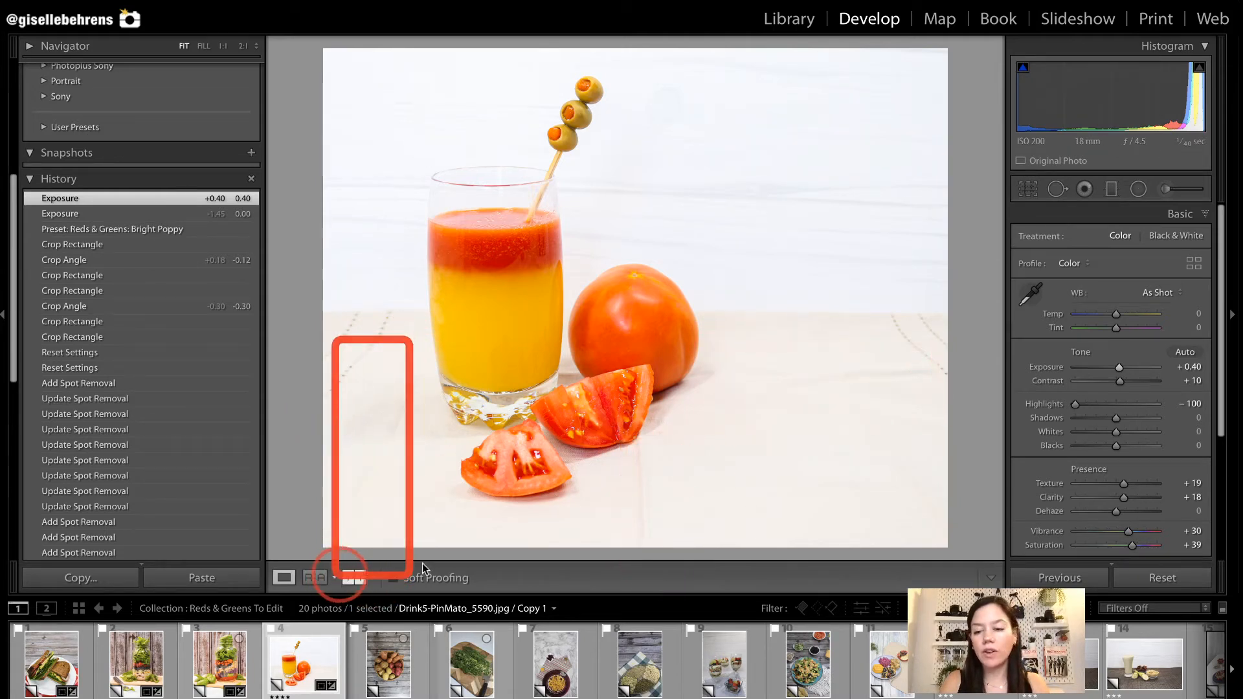
# Heal the tablecloth creases beside the whole tomato, below the tomato wedges and beside the glass with Spot Removal.
pyautogui.press('q')
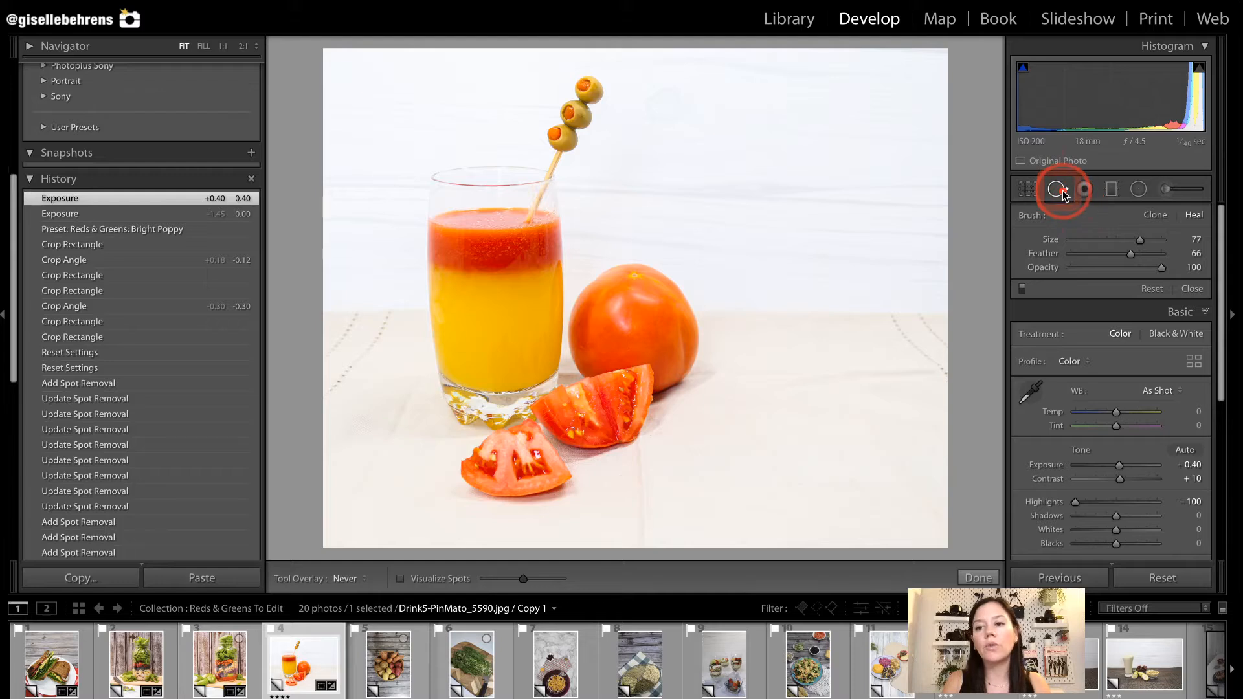
pyautogui.moveTo(715, 374); pyautogui.dragTo(919, 374)
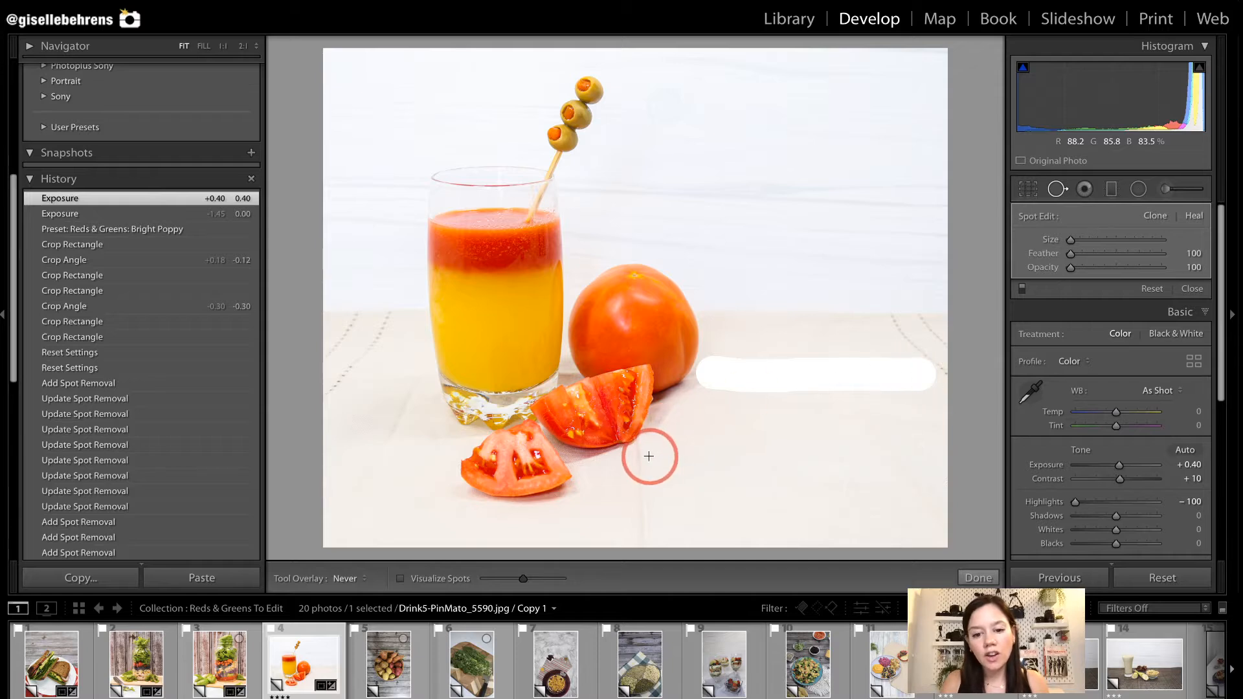
pyautogui.moveTo(645, 458); pyautogui.dragTo(641, 543)
pyautogui.moveTo(342, 518); pyautogui.dragTo(408, 375)
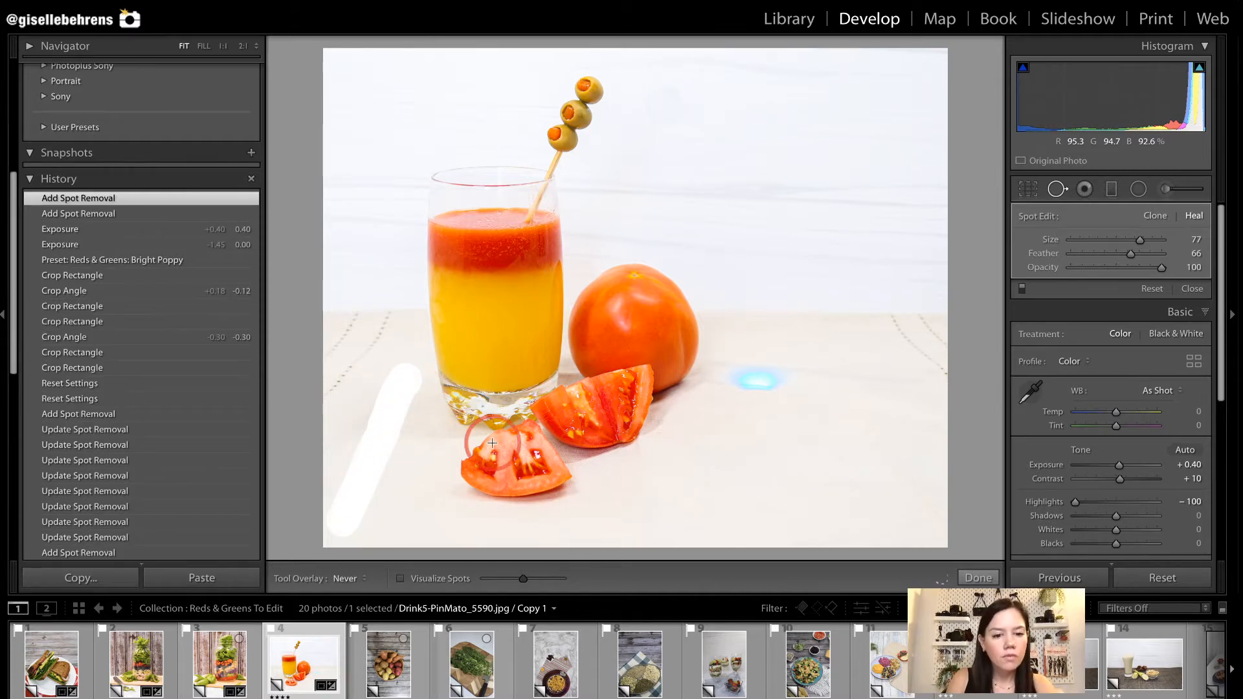
# Show the Spot Removal pins and reposition the healing sources for the tablecloth creases, then close the tool.
pyautogui.press('h')
pyautogui.moveTo(377, 244)
pyautogui.mouseDown()
pyautogui.moveTo(413, 497)
pyautogui.moveTo(398, 479)
pyautogui.mouseUp()
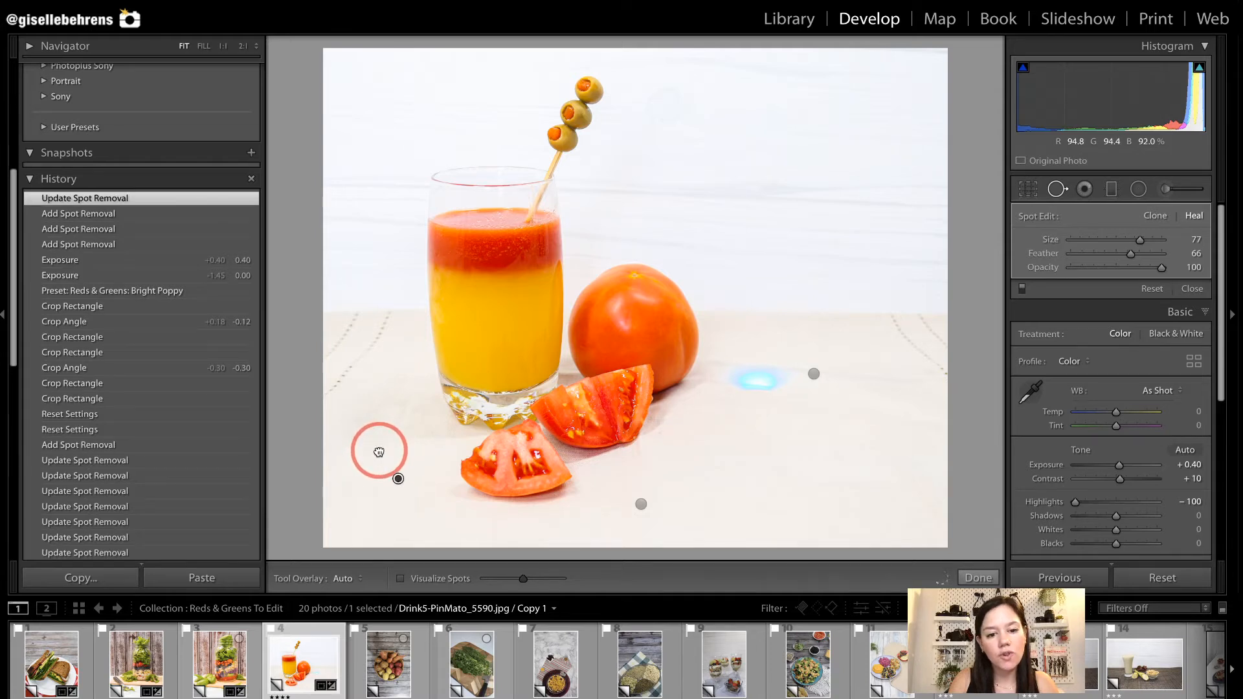
pyautogui.click(813, 374)
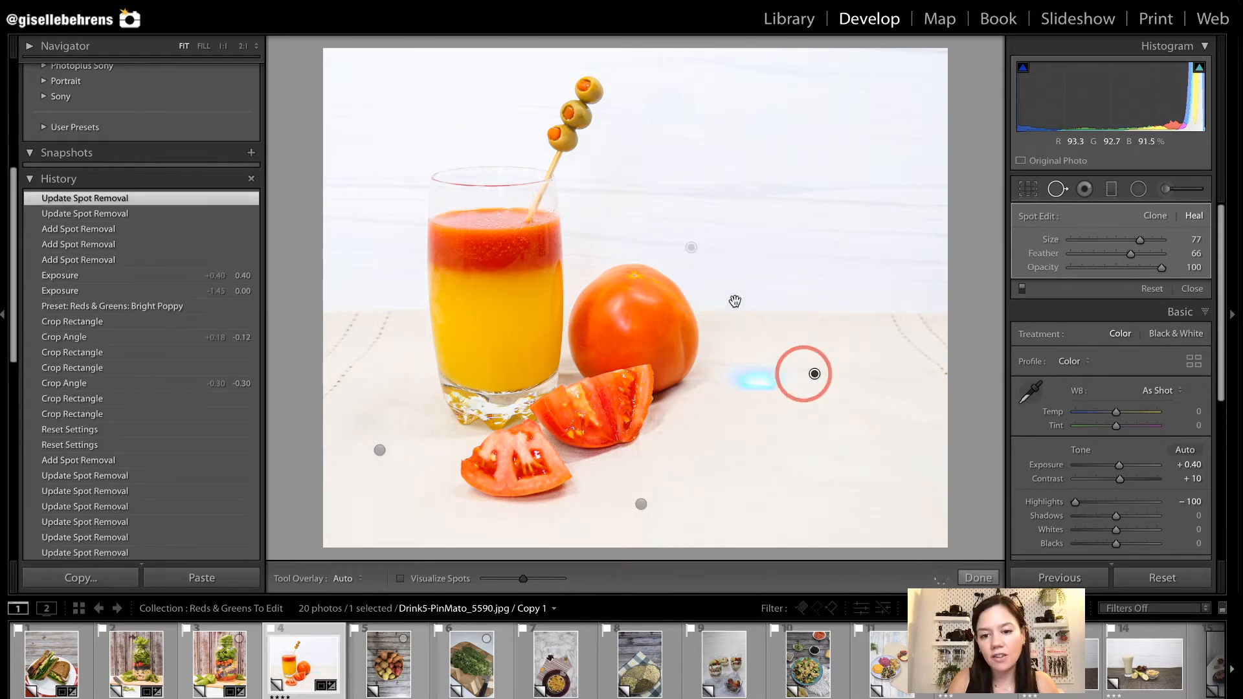
pyautogui.moveTo(692, 249)
pyautogui.mouseDown()
pyautogui.moveTo(708, 245)
pyautogui.moveTo(759, 310)
pyautogui.moveTo(794, 444)
pyautogui.moveTo(804, 439)
pyautogui.moveTo(720, 487)
pyautogui.moveTo(641, 504)
pyautogui.mouseUp()
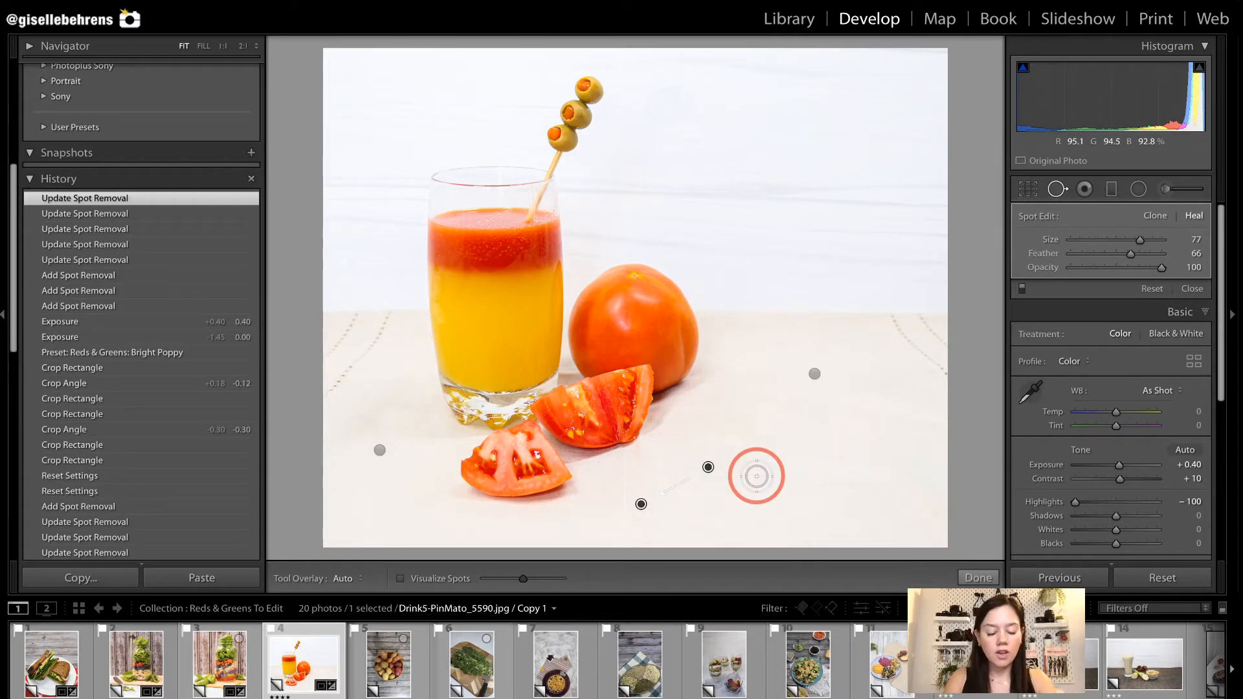
pyautogui.press('q')
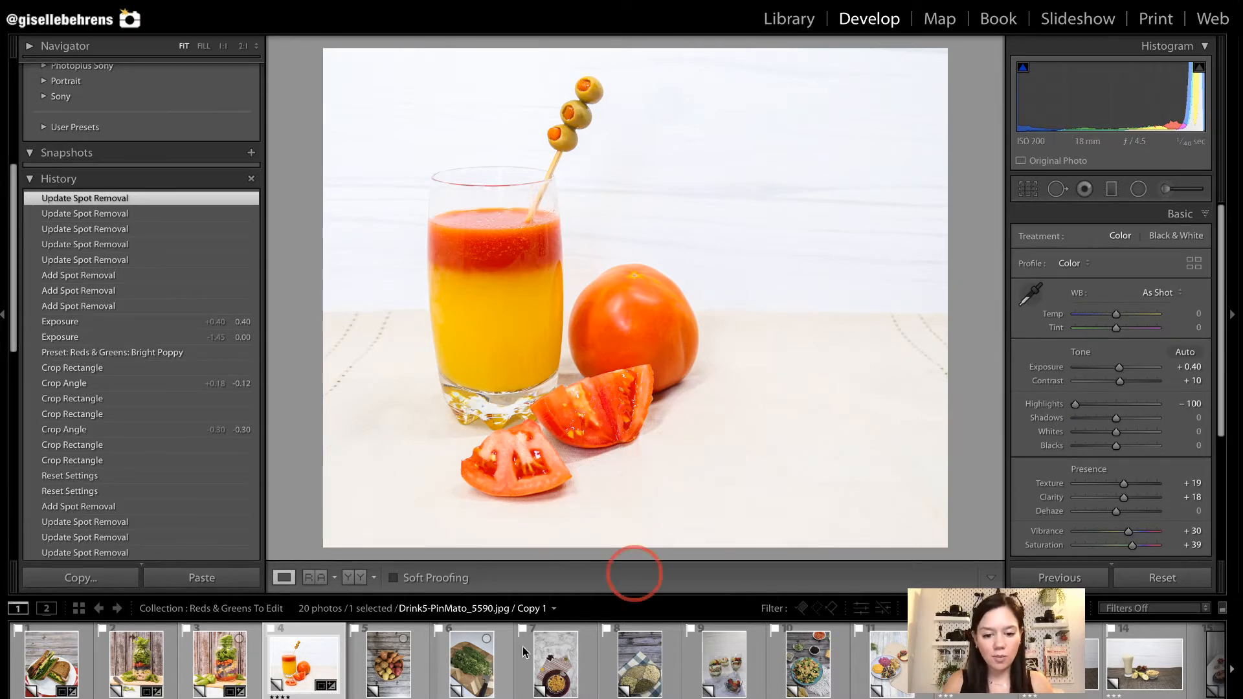
# Open the Potatoes_5250 photo and crop it at 4 x 5 / 8 x 10 closer around the basket.
pyautogui.click(411, 675)
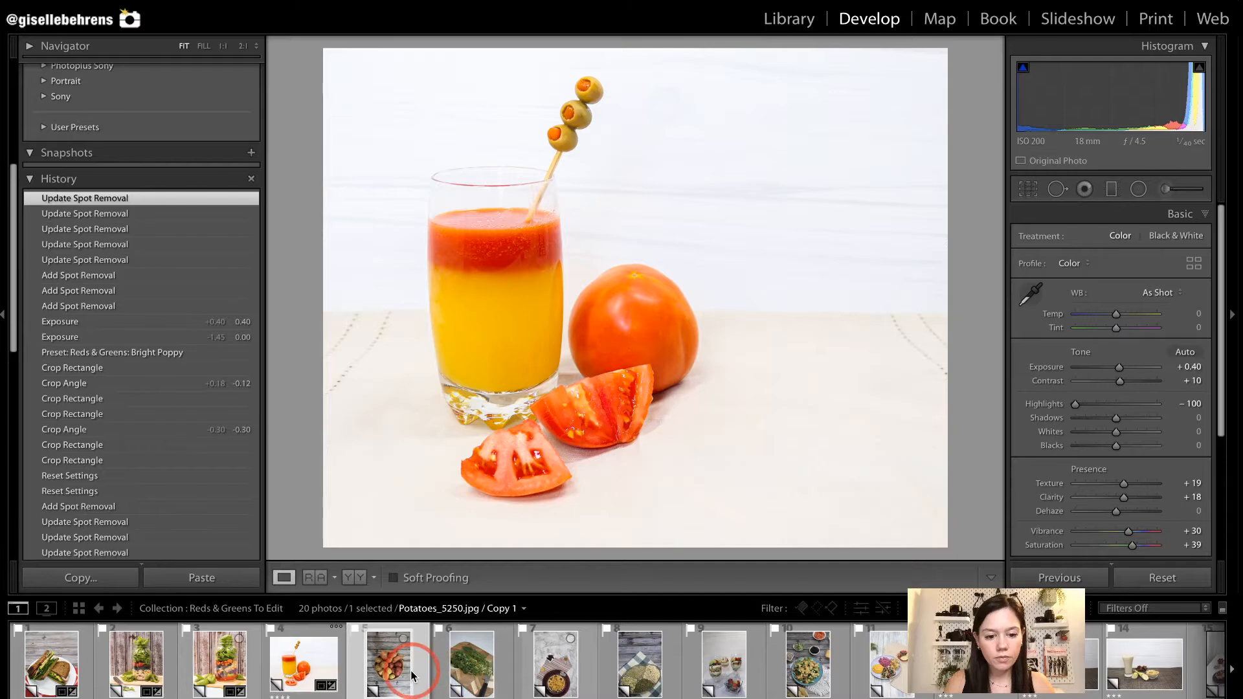
pyautogui.press('r')
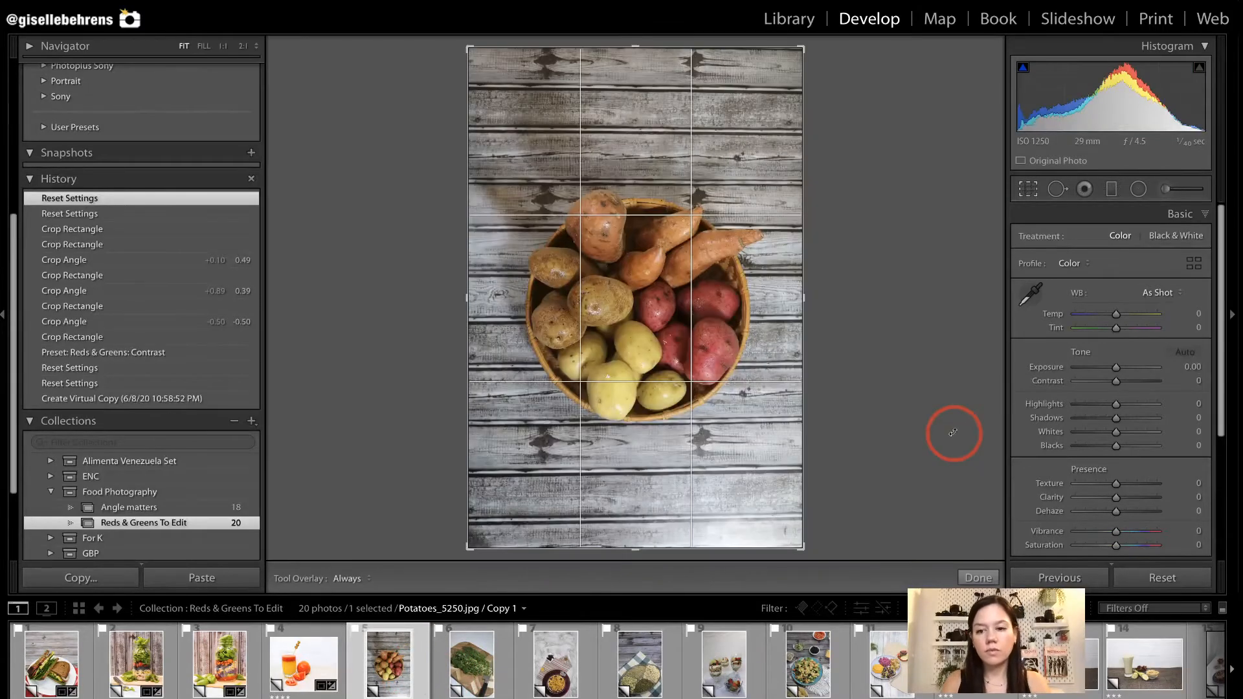
pyautogui.press('r')
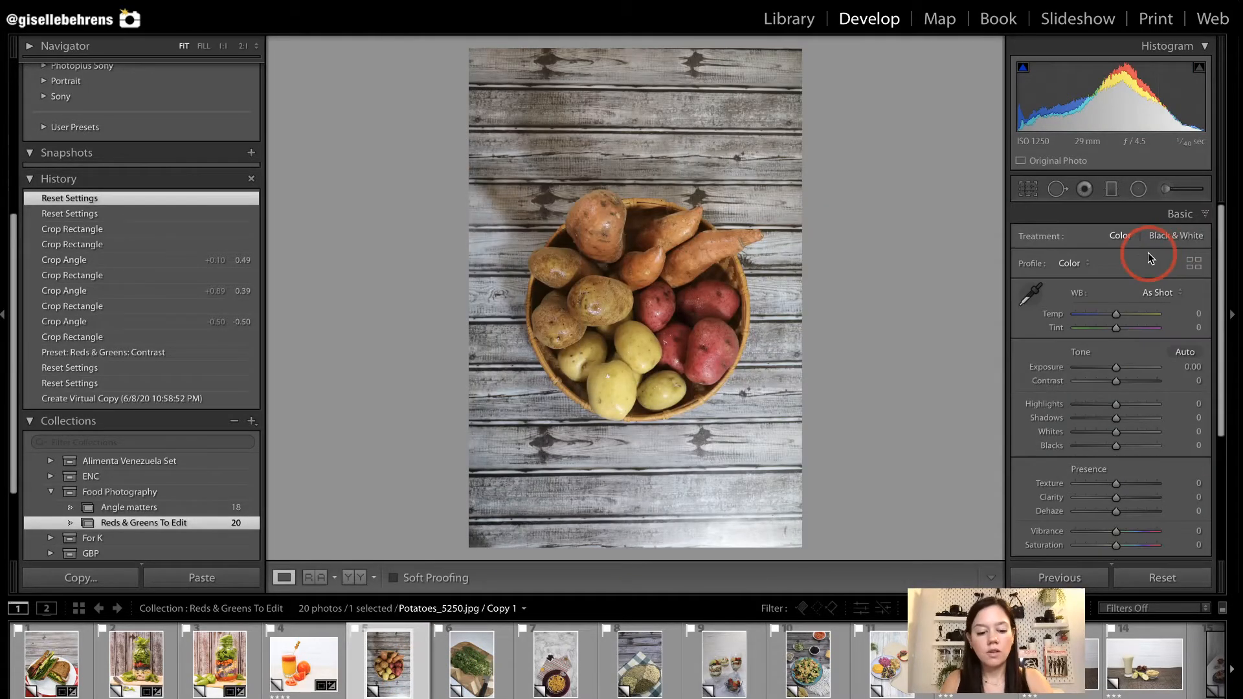
pyautogui.press('r')
pyautogui.click(1163, 243)
pyautogui.click(1130, 279)
pyautogui.moveTo(801, 92); pyautogui.dragTo(790, 111)
# Change the potatoes photo's crop to 1 x 1 around the basket and straighten it to 0.12.
pyautogui.click(1109, 242)
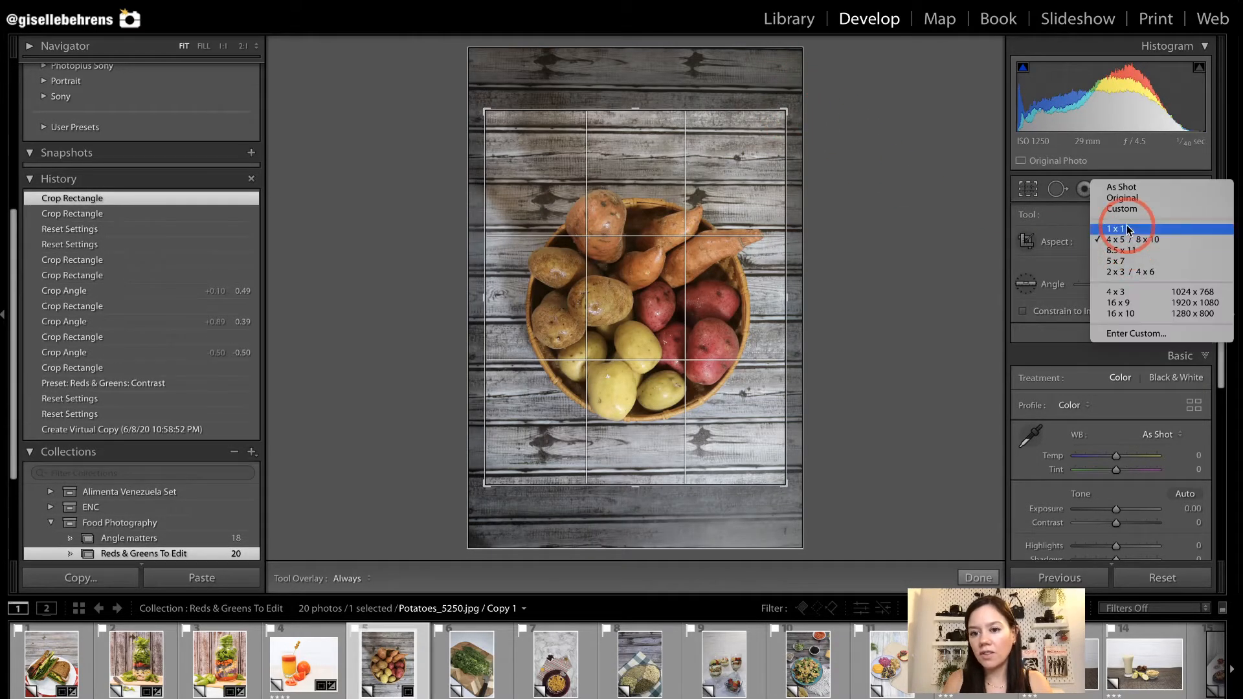
pyautogui.click(1114, 228)
pyautogui.moveTo(838, 236); pyautogui.dragTo(836, 239)
pyautogui.moveTo(659, 297); pyautogui.dragTo(646, 302)
pyautogui.press('Return')
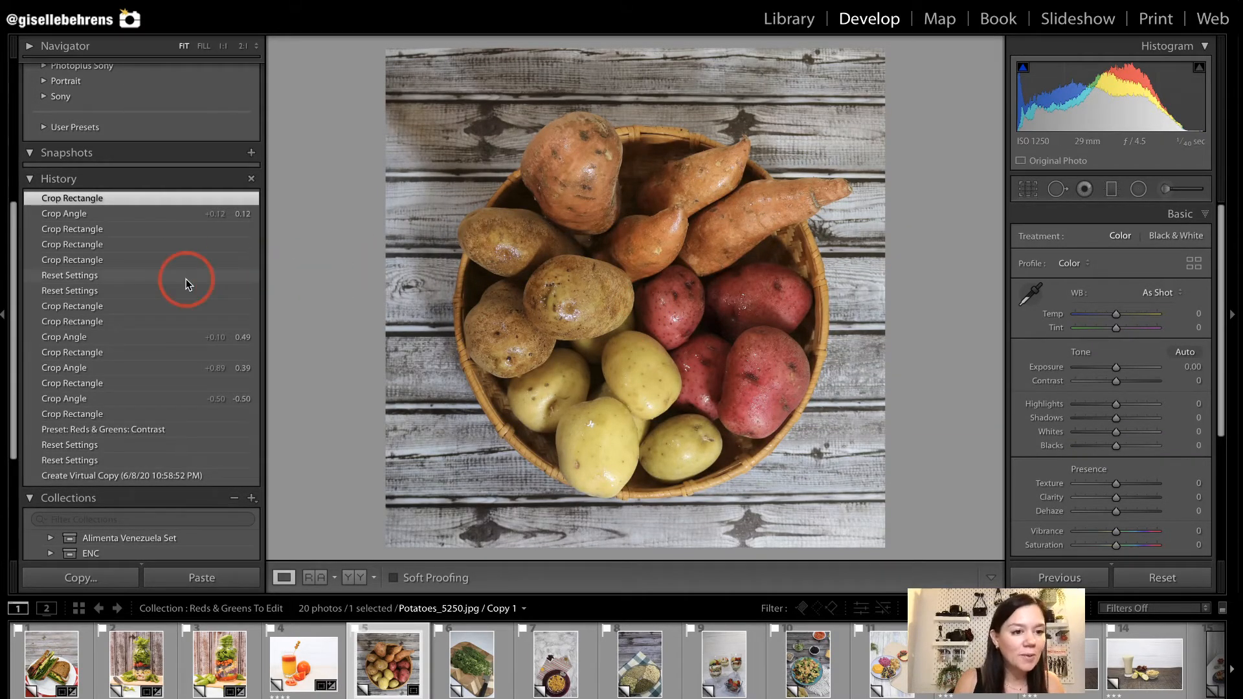
# Apply the Reds & Greens: Contrast preset to the potatoes photo and check it against the before view and in close-up.
pyautogui.scroll(7, 166, 191)
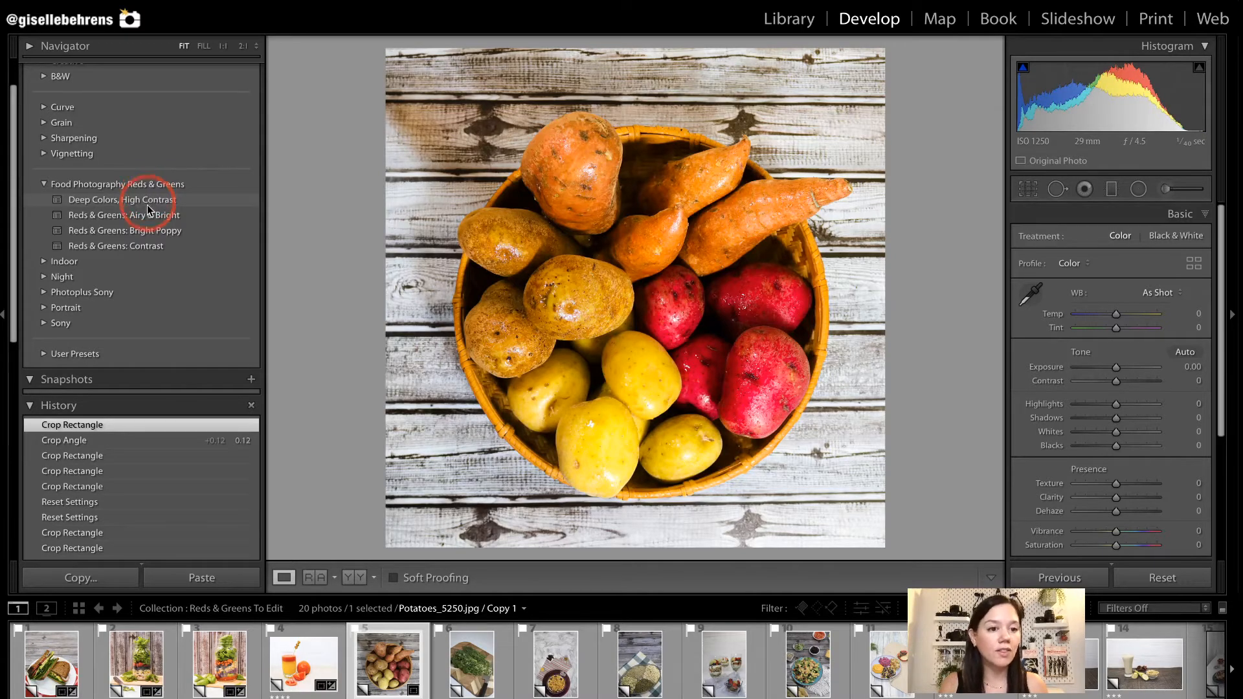
pyautogui.click(147, 248)
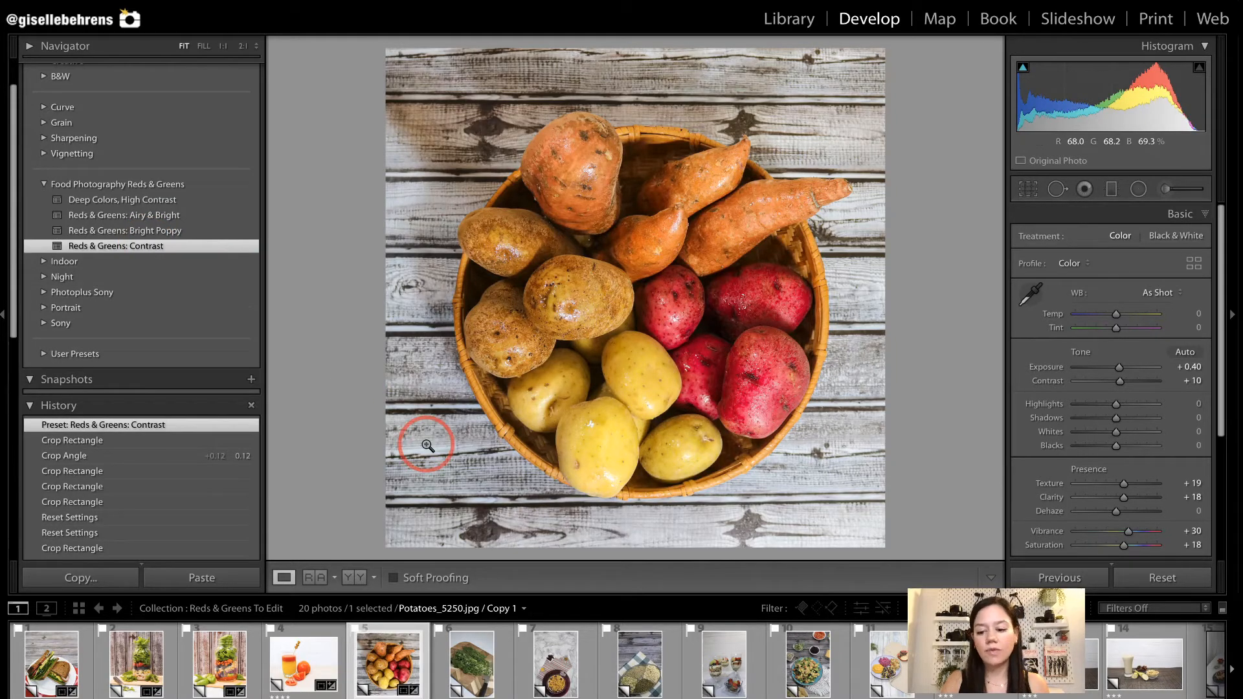
pyautogui.press('\\')
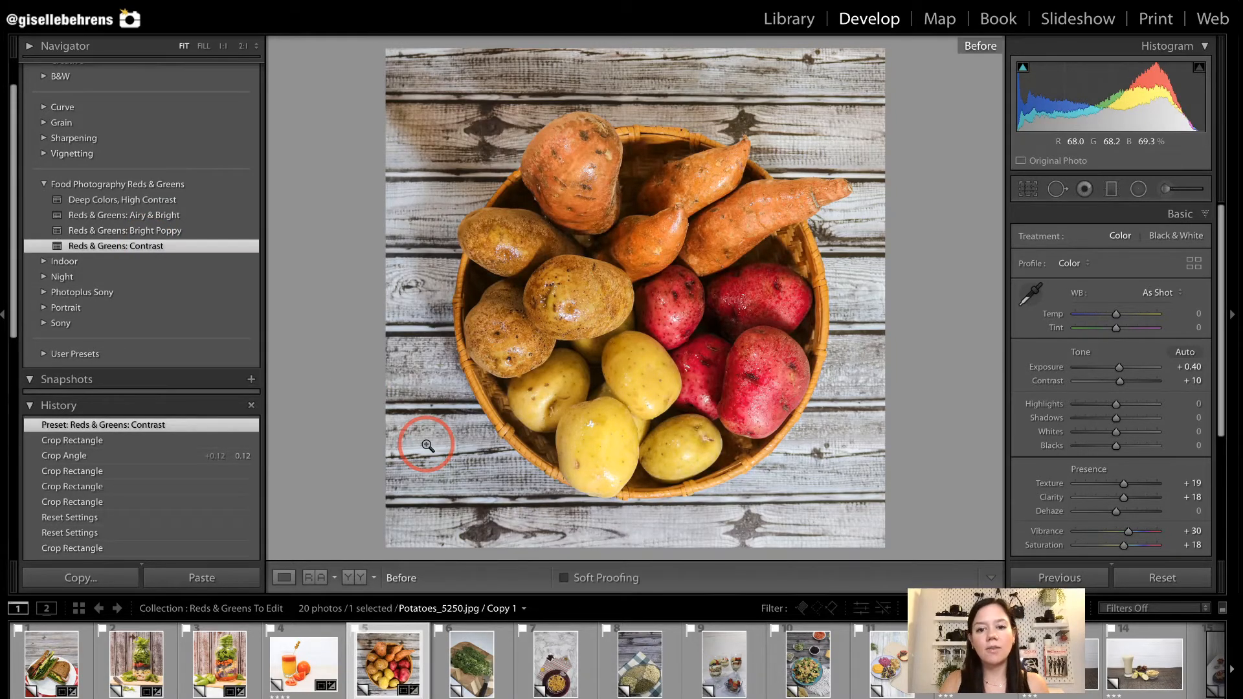
pyautogui.press('\\')
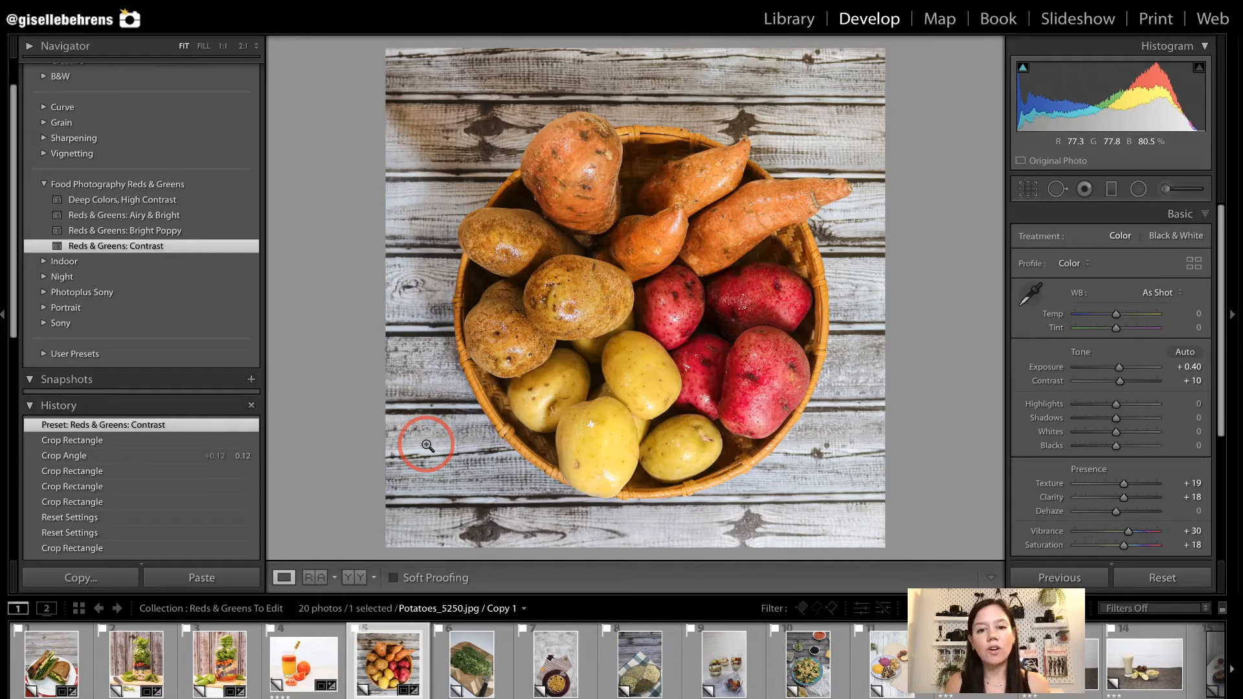
pyautogui.click(555, 301)
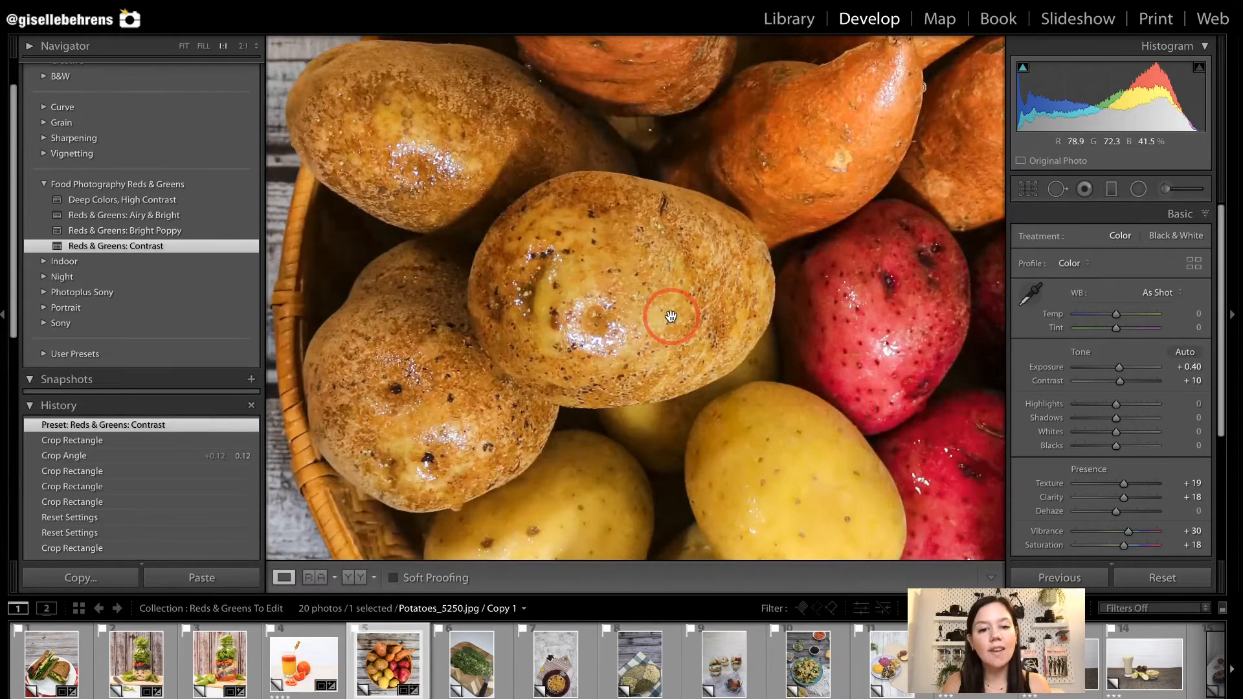
pyautogui.click(652, 304)
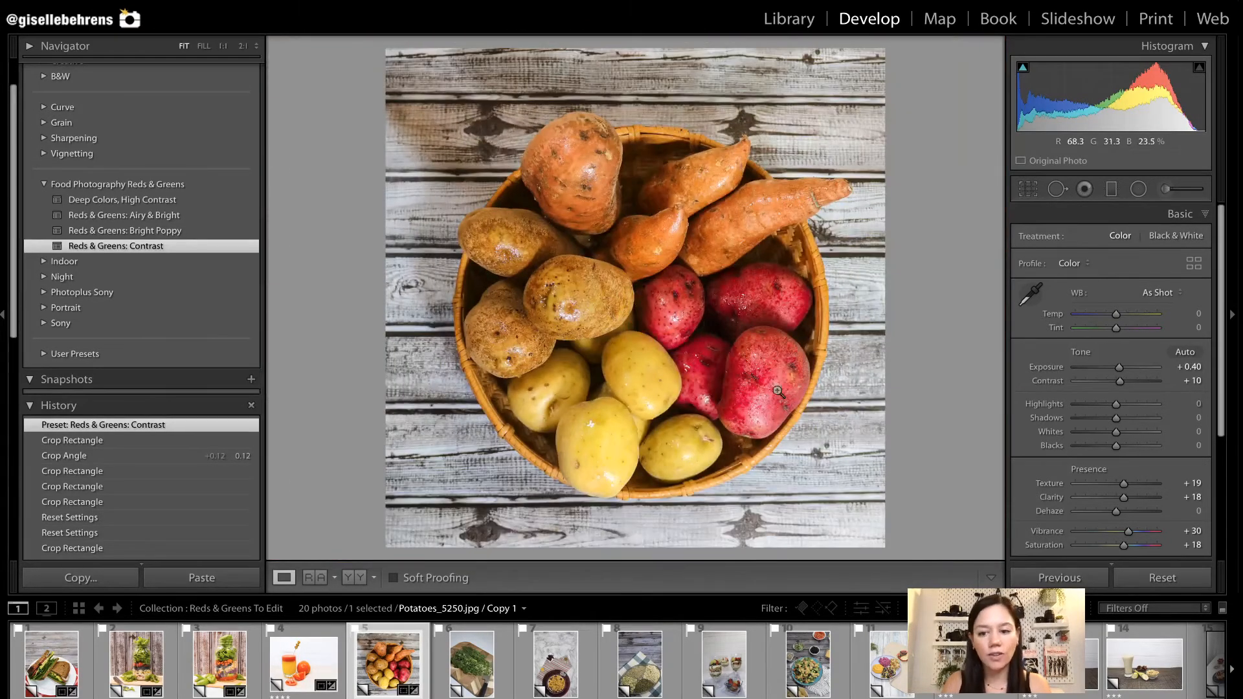
# Open the RussianBouquet_5200 photo and crop it at 1 x 1 closer around the chopped herbs.
pyautogui.click(473, 673)
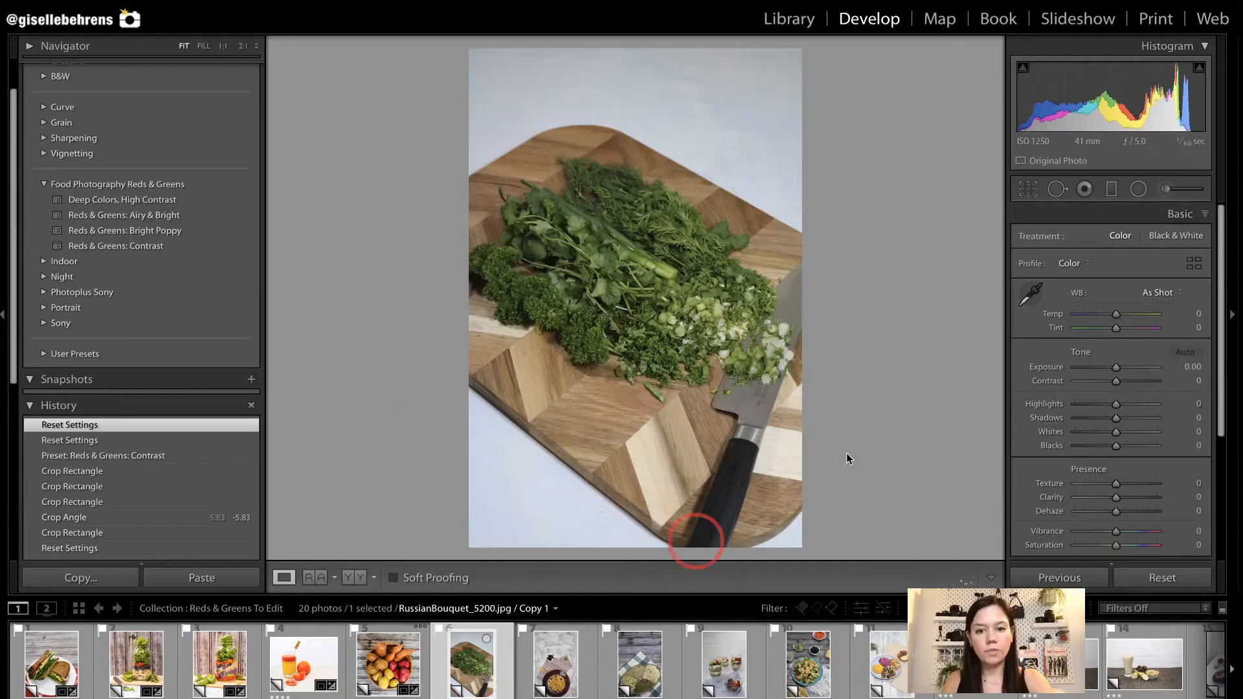
pyautogui.press('r')
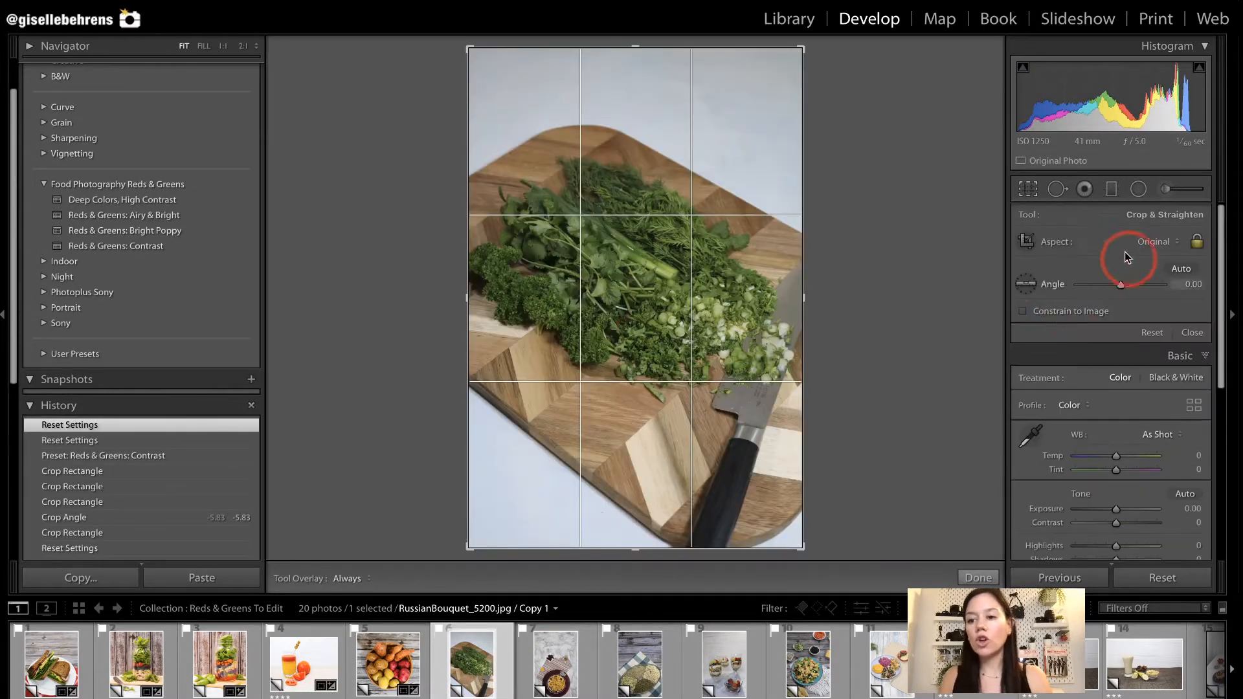
pyautogui.click(1161, 243)
pyautogui.click(1147, 265)
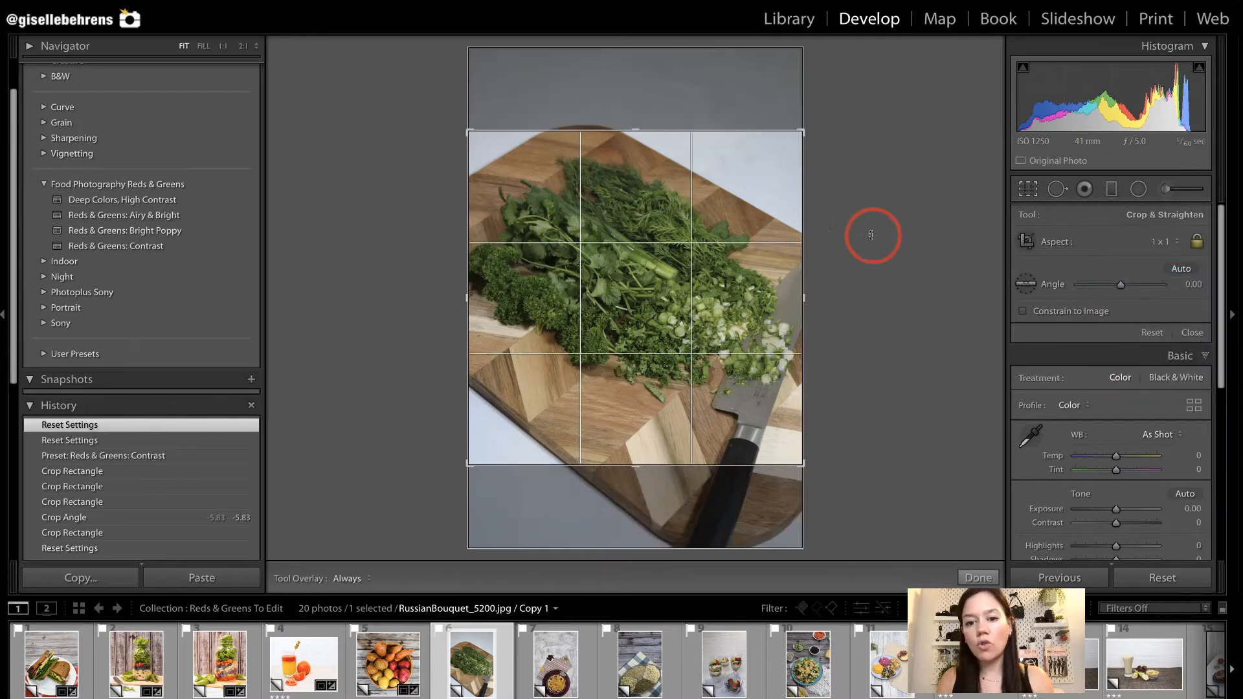
pyautogui.moveTo(802, 132); pyautogui.dragTo(756, 177)
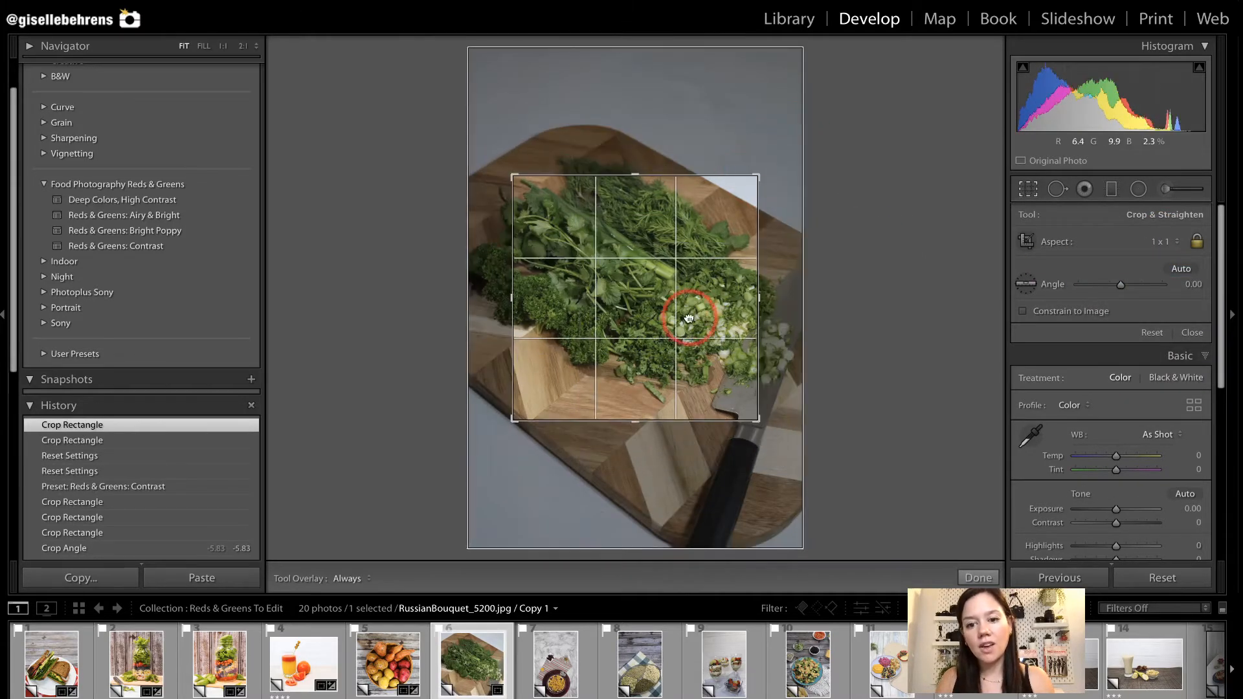
# Rotate the herb photo's crop to 12.99 and tighten it around the chopped scallions and knife blade.
pyautogui.moveTo(694, 318); pyautogui.dragTo(622, 317)
pyautogui.moveTo(806, 288); pyautogui.dragTo(813, 361)
pyautogui.moveTo(754, 181)
pyautogui.mouseDown()
pyautogui.moveTo(768, 193)
pyautogui.moveTo(755, 201)
pyautogui.mouseUp()
pyautogui.moveTo(657, 273); pyautogui.dragTo(614, 240)
pyautogui.doubleClick(614, 240)
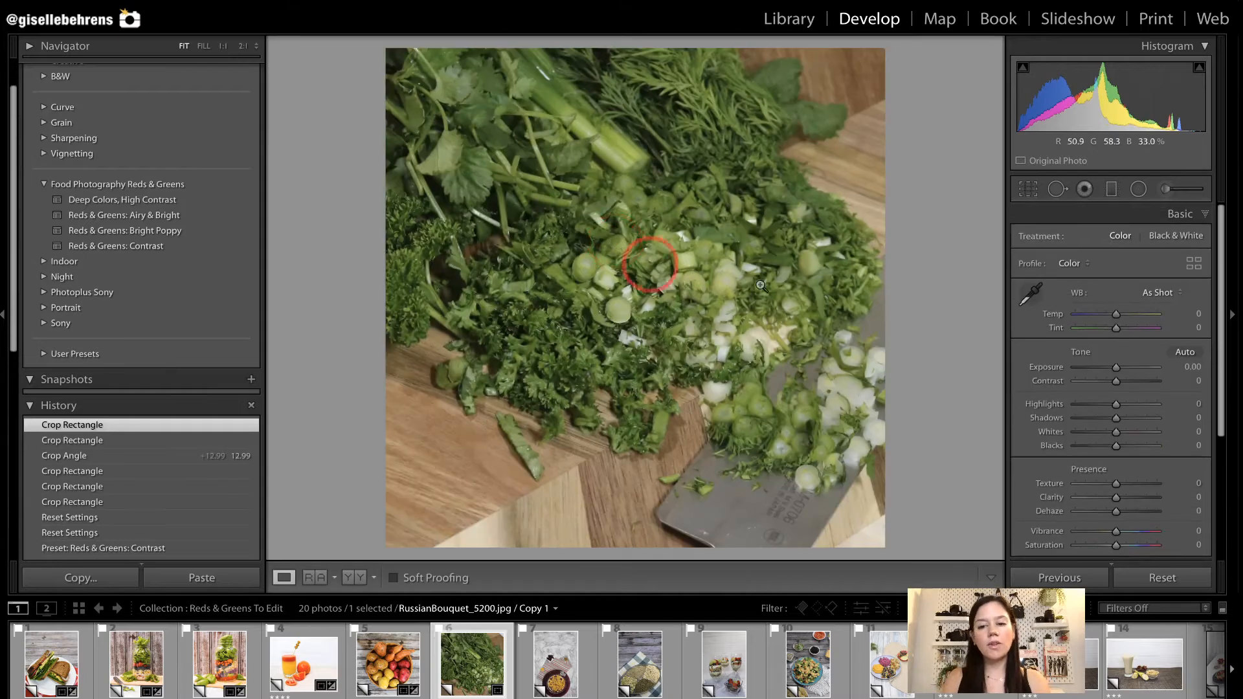
# Set the herb photo's crop angle to 3.58 and reposition the crop over the scallions and knife blade.
pyautogui.press('r')
pyautogui.moveTo(921, 368); pyautogui.dragTo(913, 328)
pyautogui.moveTo(675, 362); pyautogui.dragTo(661, 352)
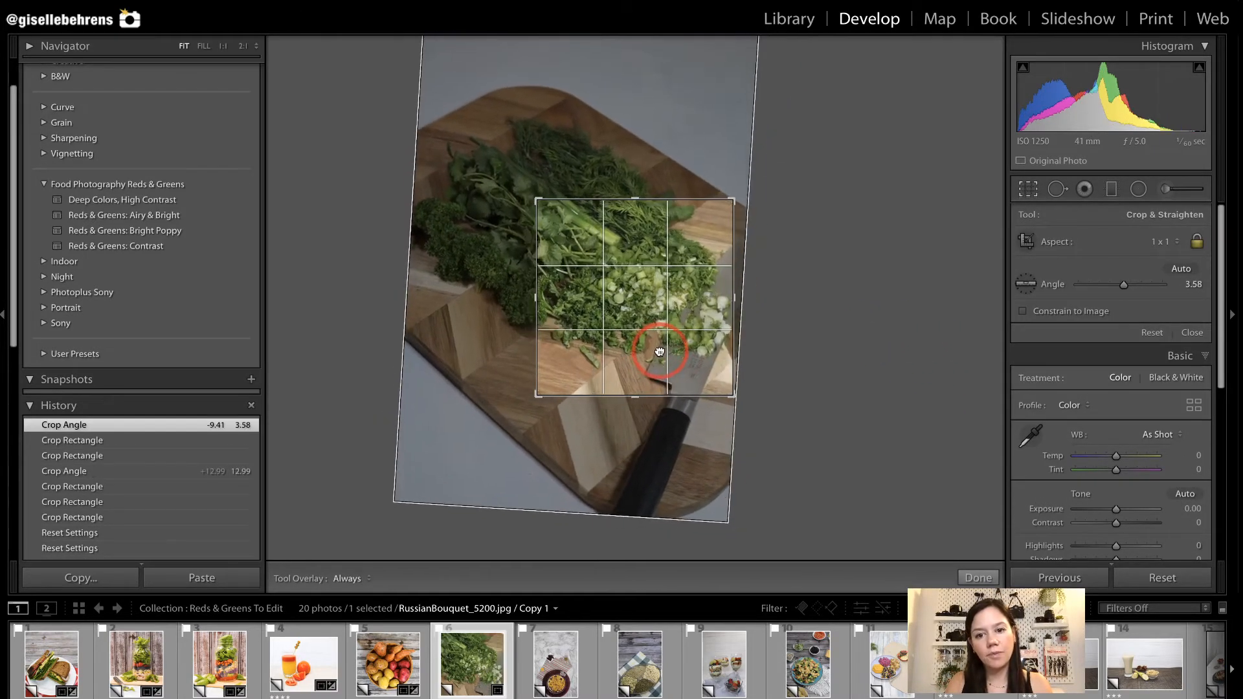
pyautogui.doubleClick(660, 351)
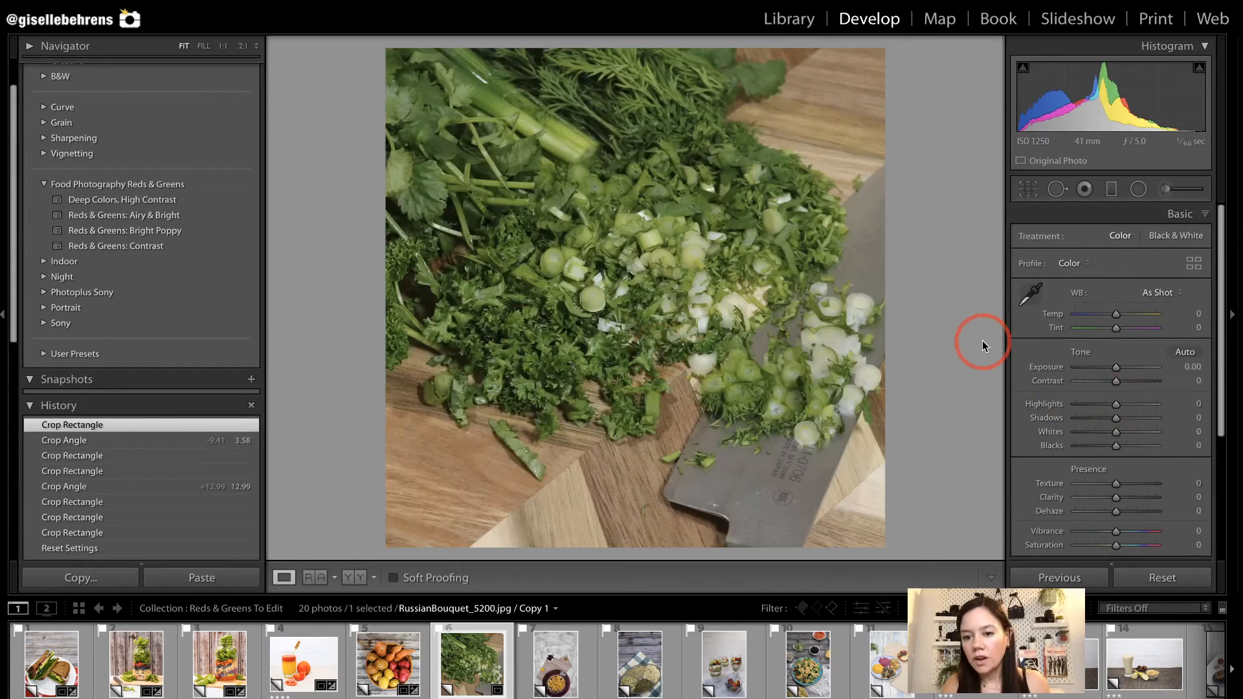
# Apply the Reds & Greens: Contrast preset to the herb photo, with exposure at +0.55 and dehaze at +14.
pyautogui.moveTo(193, 246)
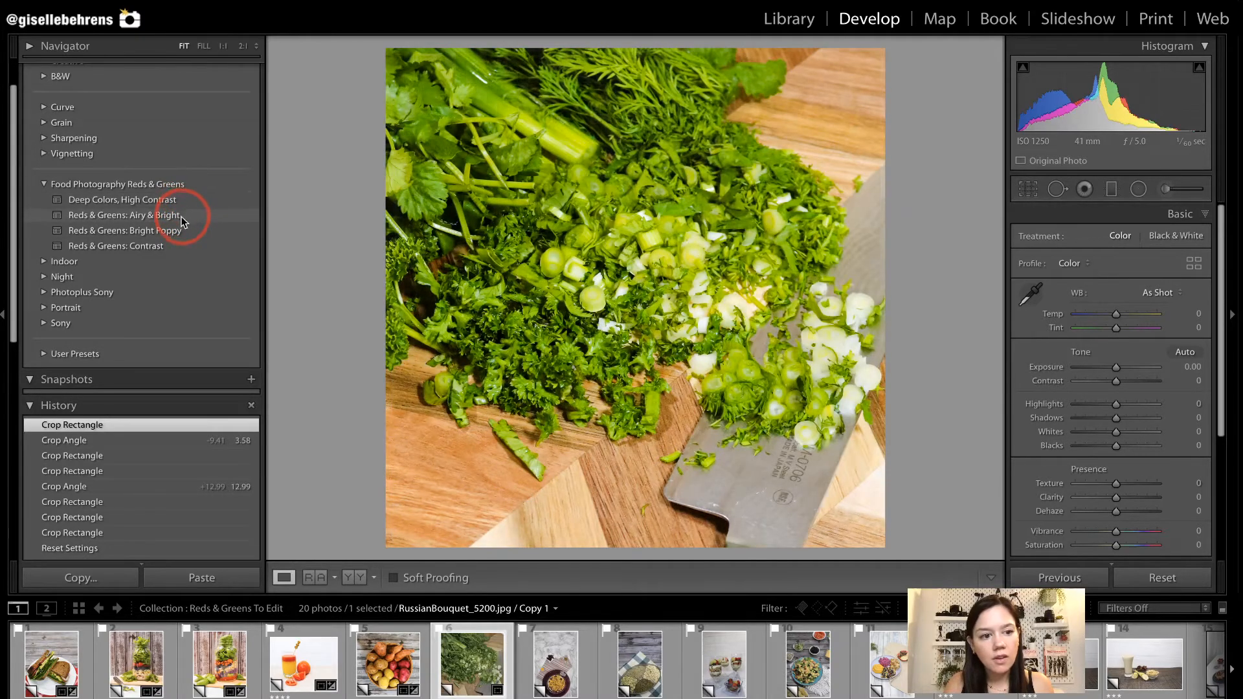
pyautogui.click(172, 240)
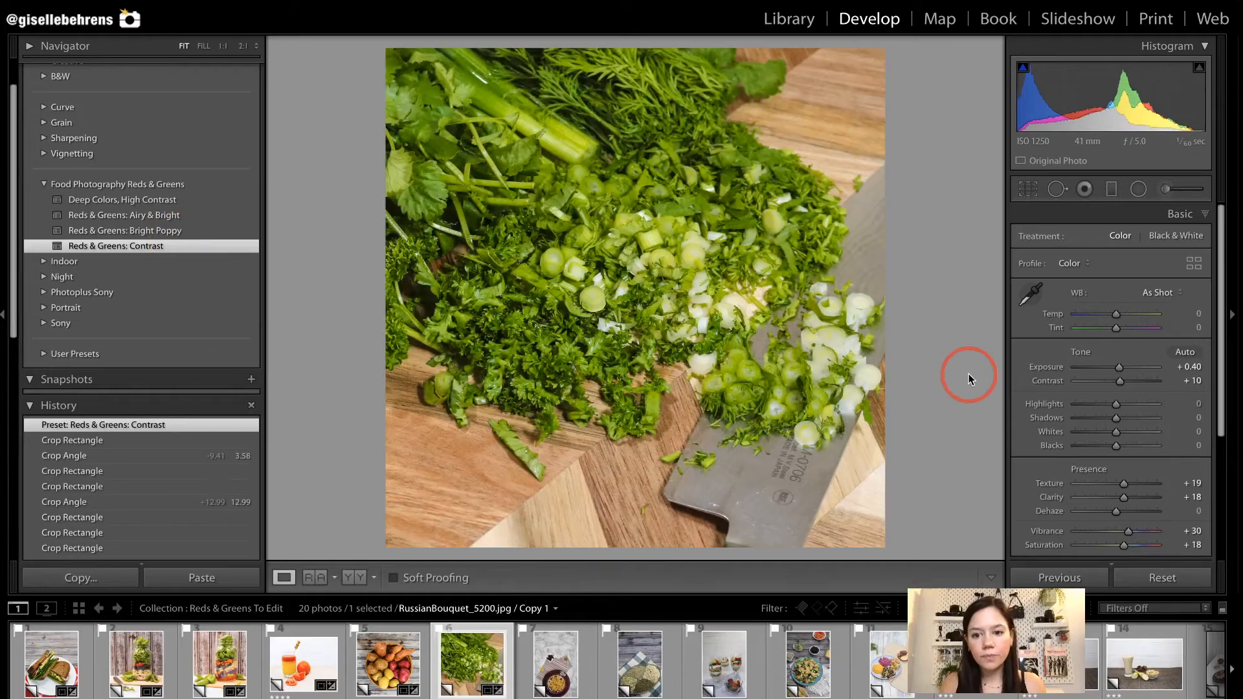
pyautogui.moveTo(1115, 366); pyautogui.dragTo(1119, 367)
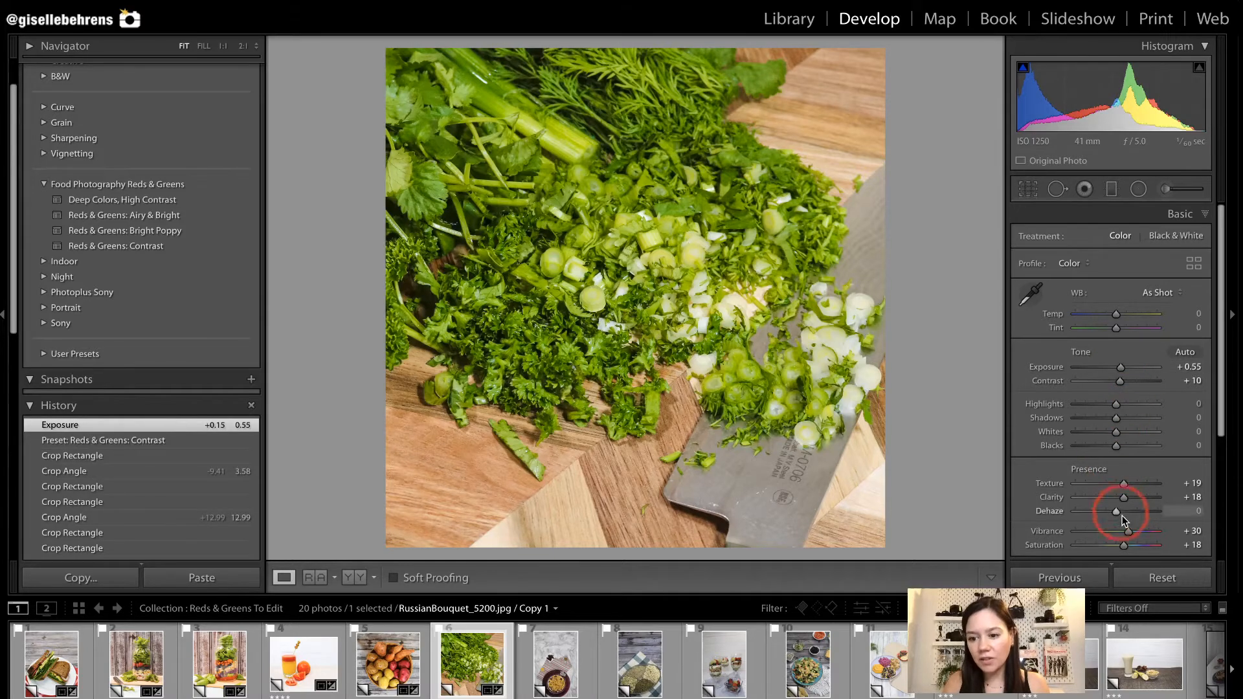
pyautogui.moveTo(1119, 511); pyautogui.dragTo(1120, 514)
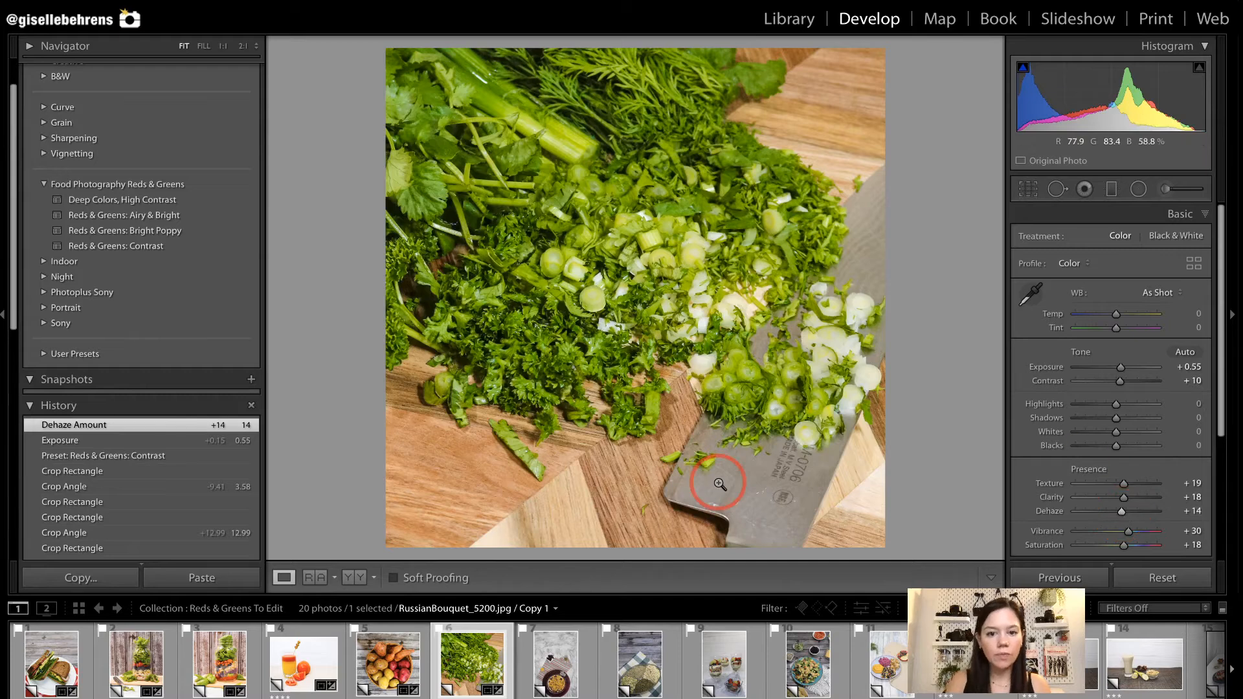
# Open the GoldenRubySalad_0472 photo, set its crop aspect to 4 x 5 / 8 x 10 and shift the crop down over the whole plate.
pyautogui.click(567, 671)
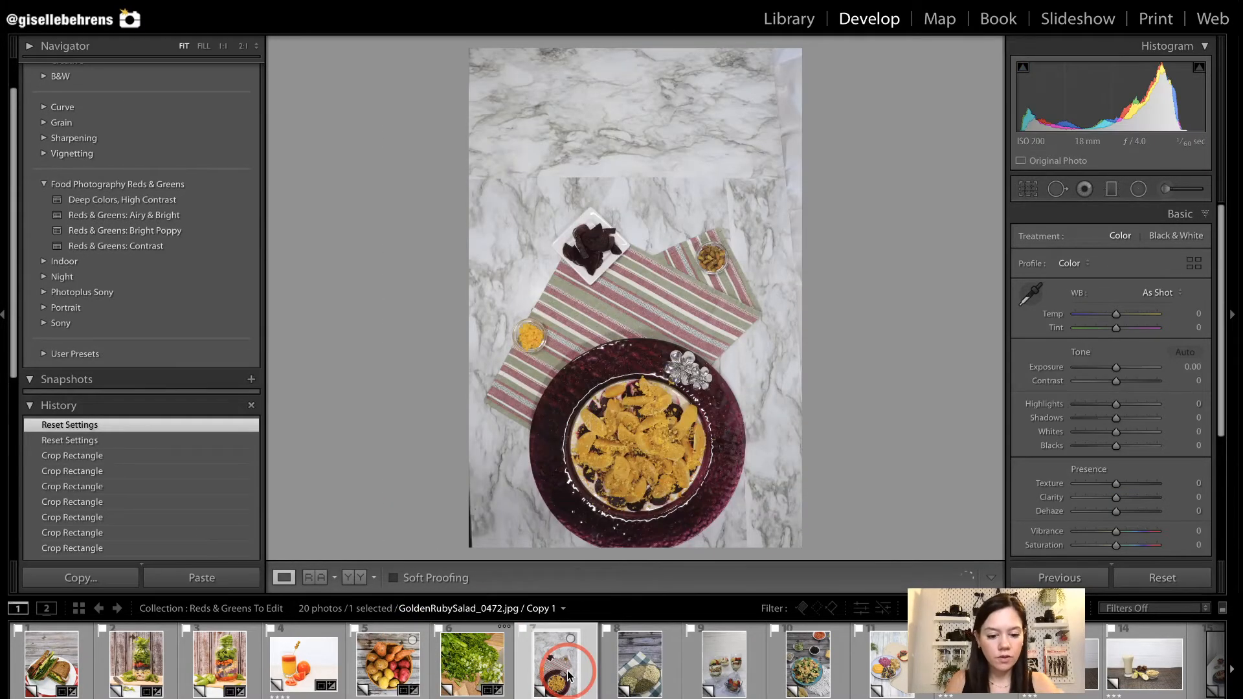
pyautogui.press('r')
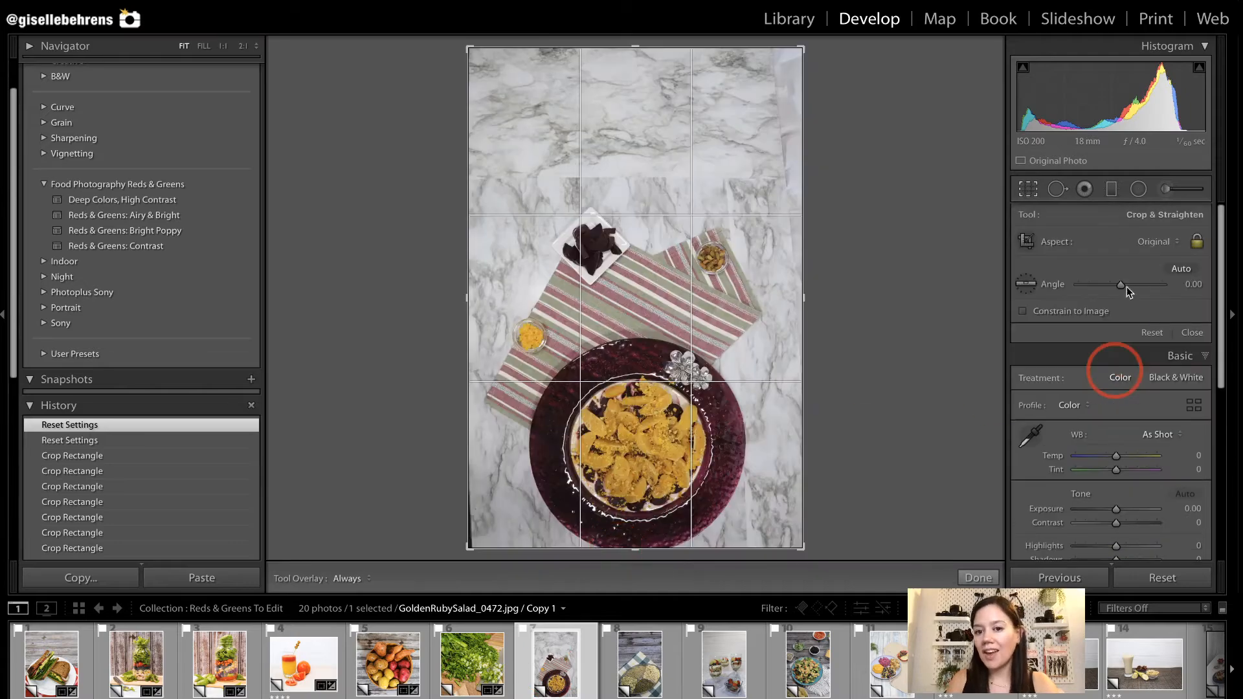
pyautogui.click(1156, 242)
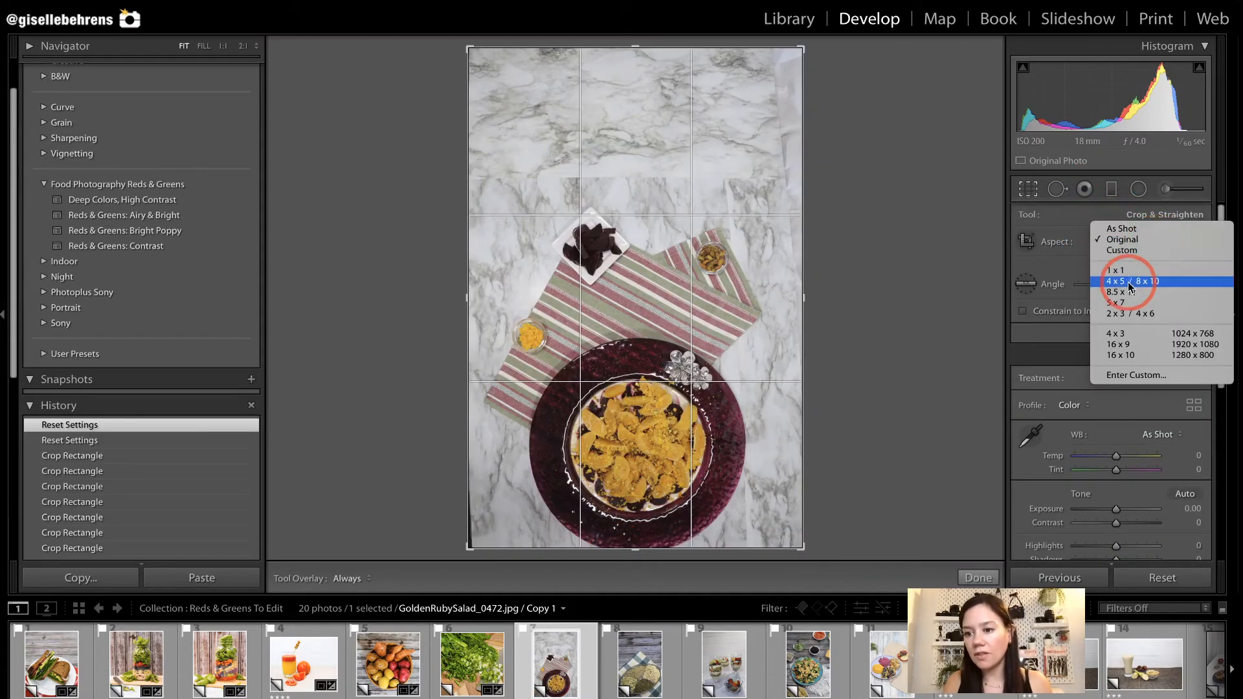
pyautogui.click(1128, 281)
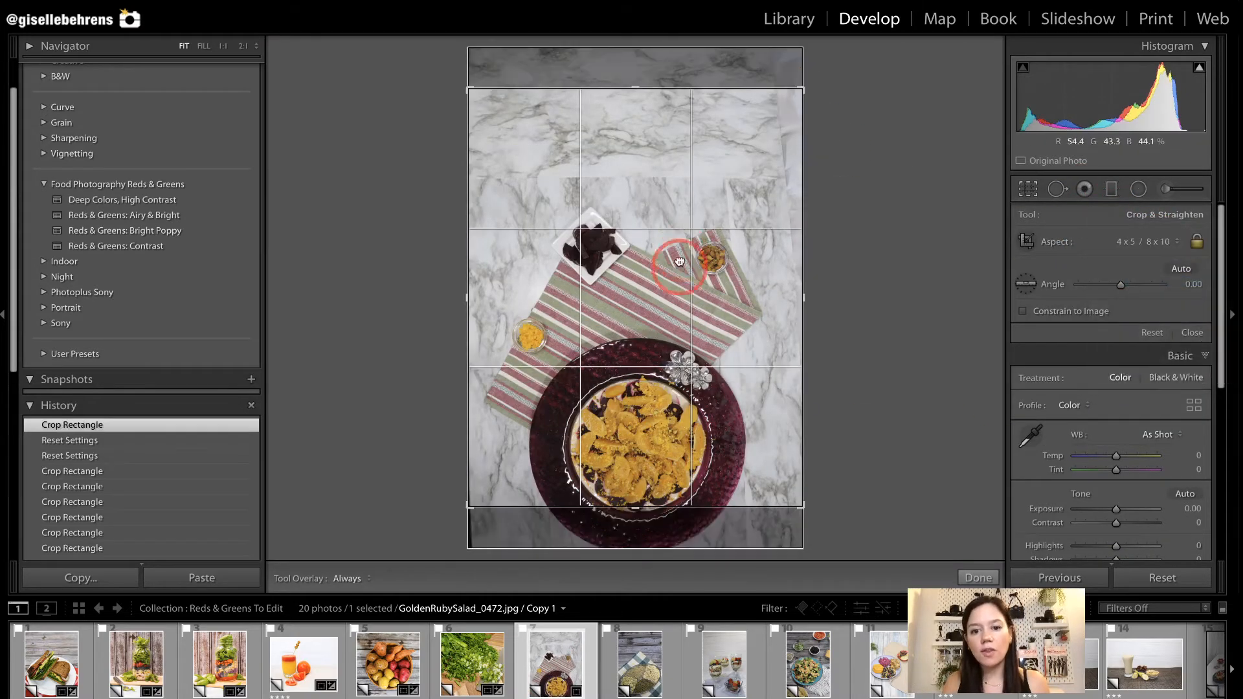
pyautogui.moveTo(703, 165); pyautogui.dragTo(703, 125)
# Tighten the salad photo's crop around the purple plate and part of the striped cloth, and apply the Reds & Greens: Airy & Bright preset.
pyautogui.click(801, 87)
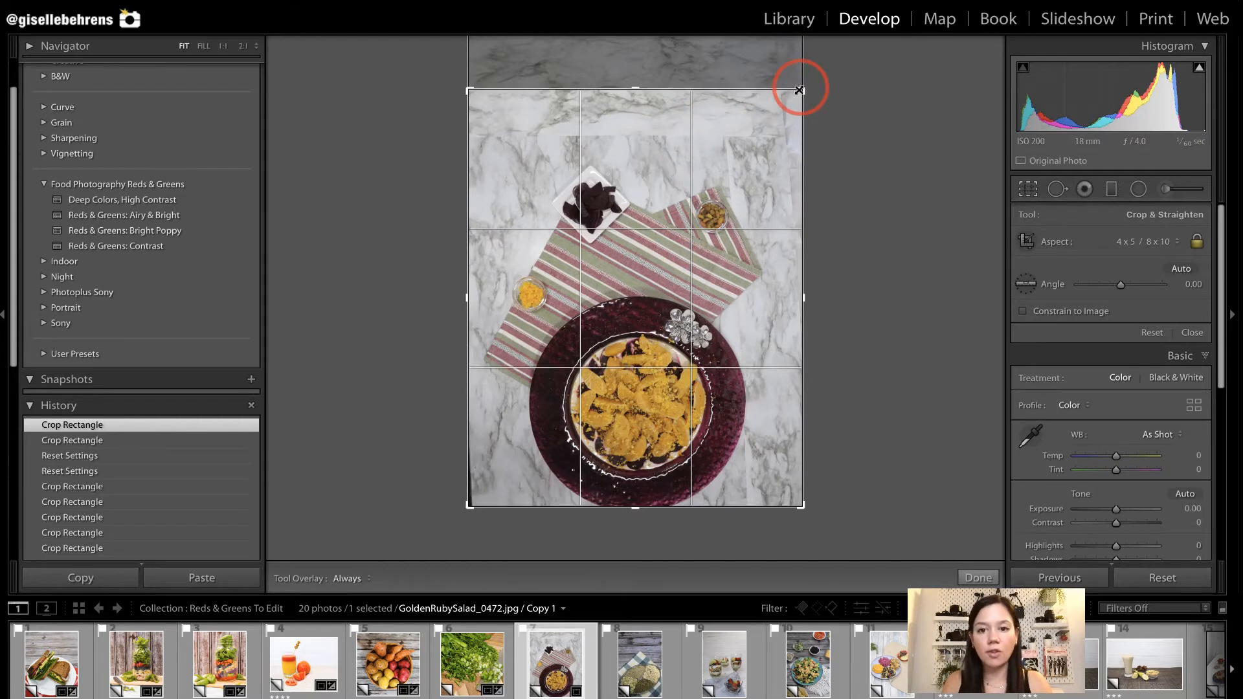
pyautogui.moveTo(801, 87); pyautogui.dragTo(773, 124)
pyautogui.moveTo(666, 210); pyautogui.dragTo(667, 167)
pyautogui.moveTo(774, 124)
pyautogui.mouseDown()
pyautogui.moveTo(790, 117)
pyautogui.moveTo(776, 143)
pyautogui.mouseUp()
pyautogui.moveTo(658, 285); pyautogui.dragTo(653, 286)
pyautogui.press('Return')
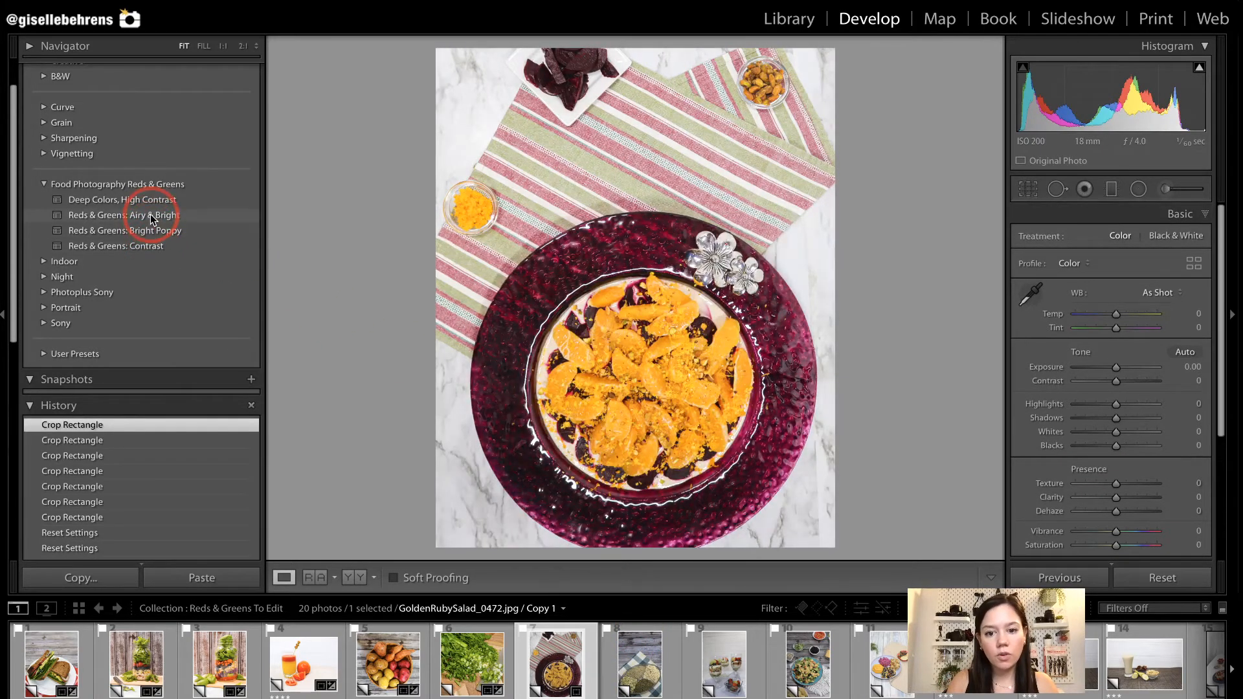
pyautogui.click(146, 214)
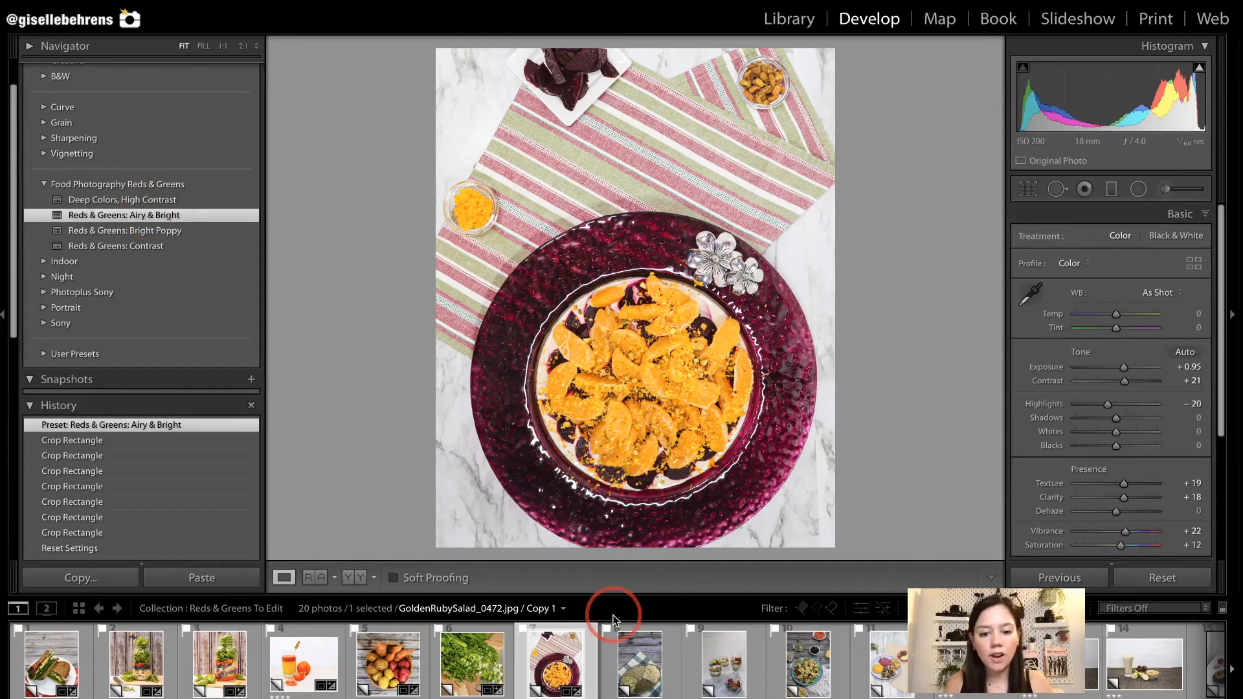
# Open the Sprouting_2963 photo, crop it at 1 x 1 over the sprout tray and rotate the crop to 37.31.
pyautogui.click(636, 659)
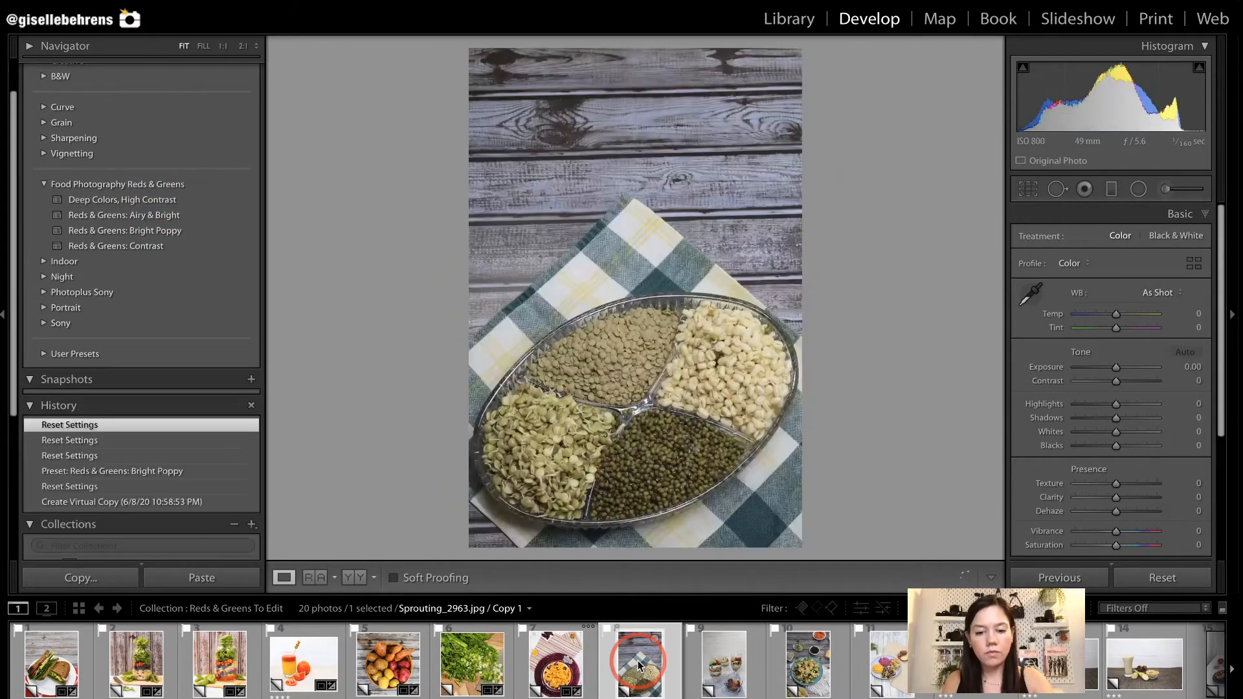
pyautogui.press('r')
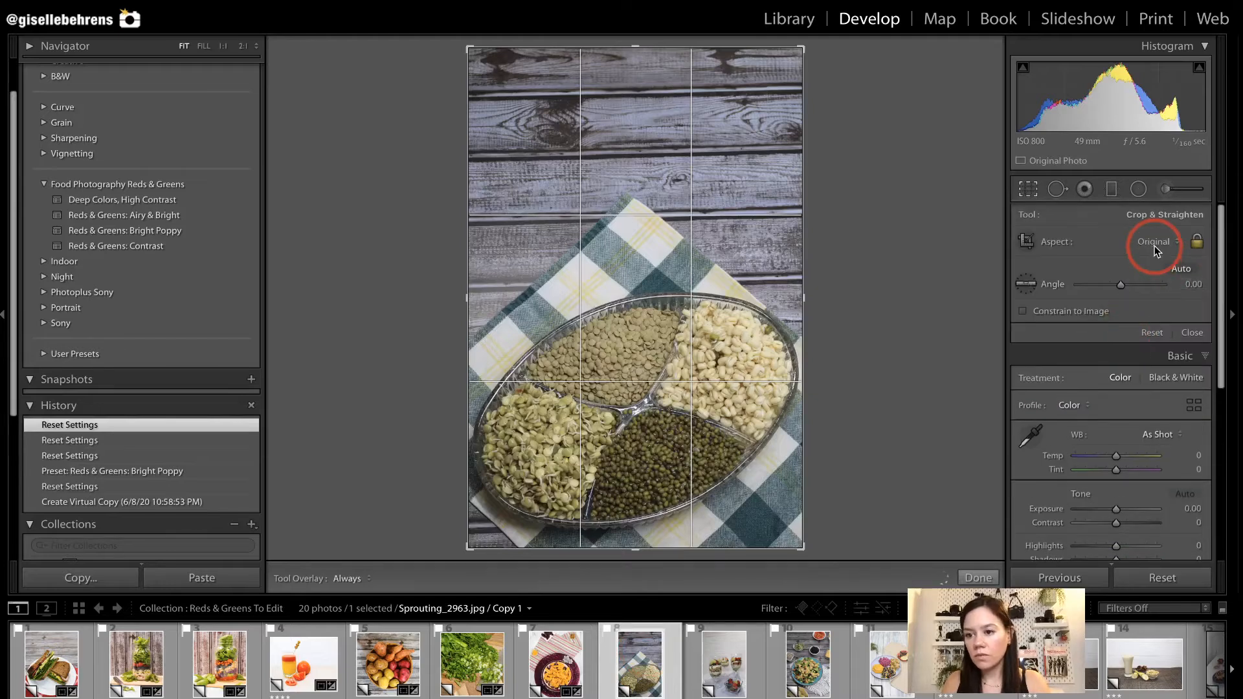
pyautogui.click(1156, 246)
pyautogui.click(1156, 273)
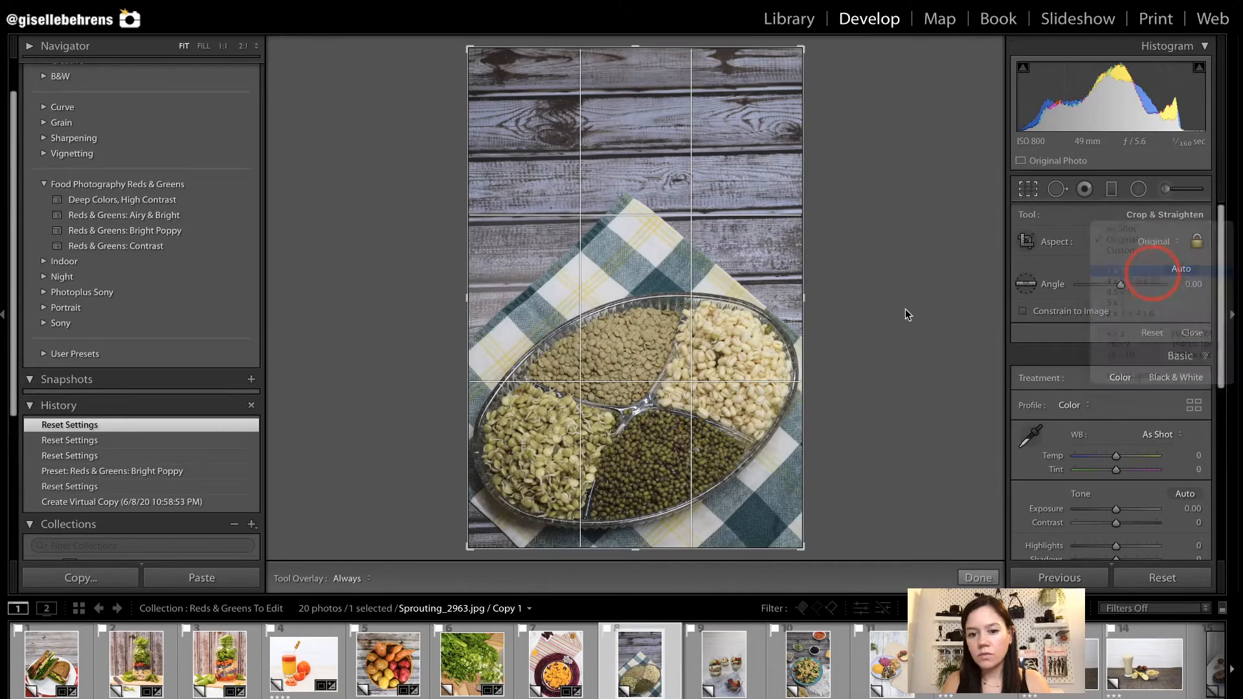
pyautogui.moveTo(705, 372); pyautogui.dragTo(694, 227)
pyautogui.moveTo(817, 211); pyautogui.dragTo(878, 360)
pyautogui.moveTo(666, 347); pyautogui.dragTo(727, 391)
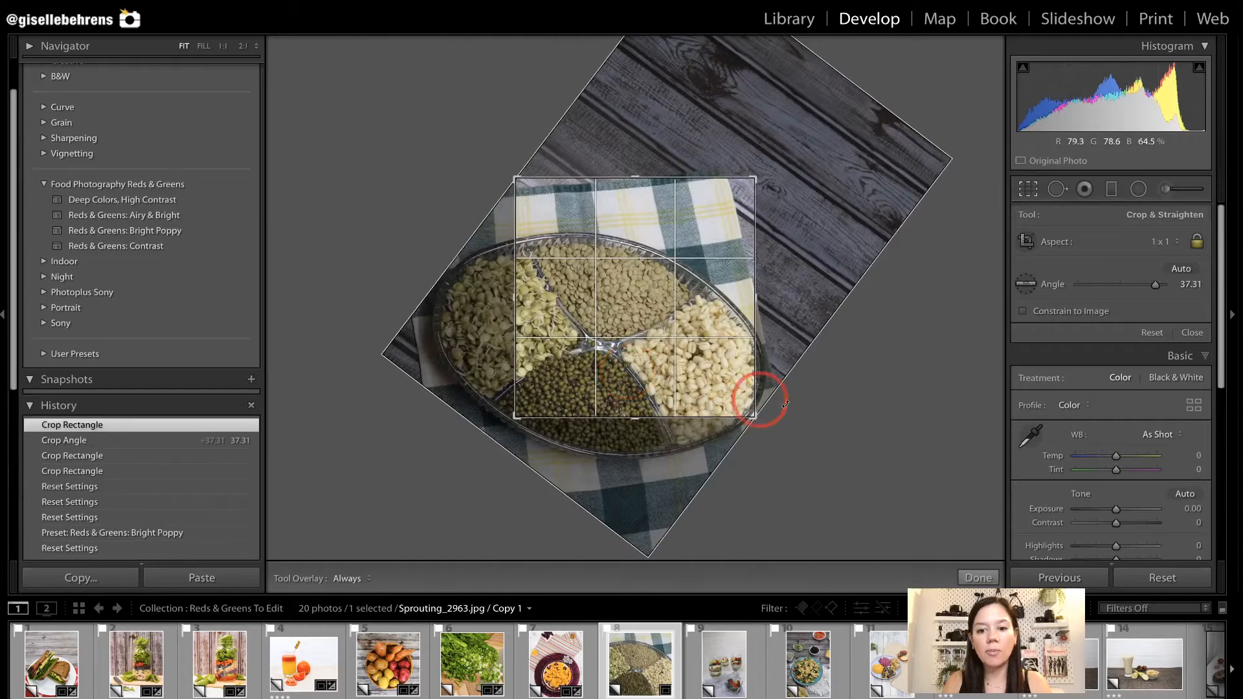
# Set the sprout photo's crop angle to 29.21 and tighten the crop around the lentils and tray divider.
pyautogui.moveTo(831, 385); pyautogui.dragTo(832, 348)
pyautogui.moveTo(667, 370); pyautogui.dragTo(668, 379)
pyautogui.moveTo(754, 182); pyautogui.dragTo(744, 186)
pyautogui.press('Return')
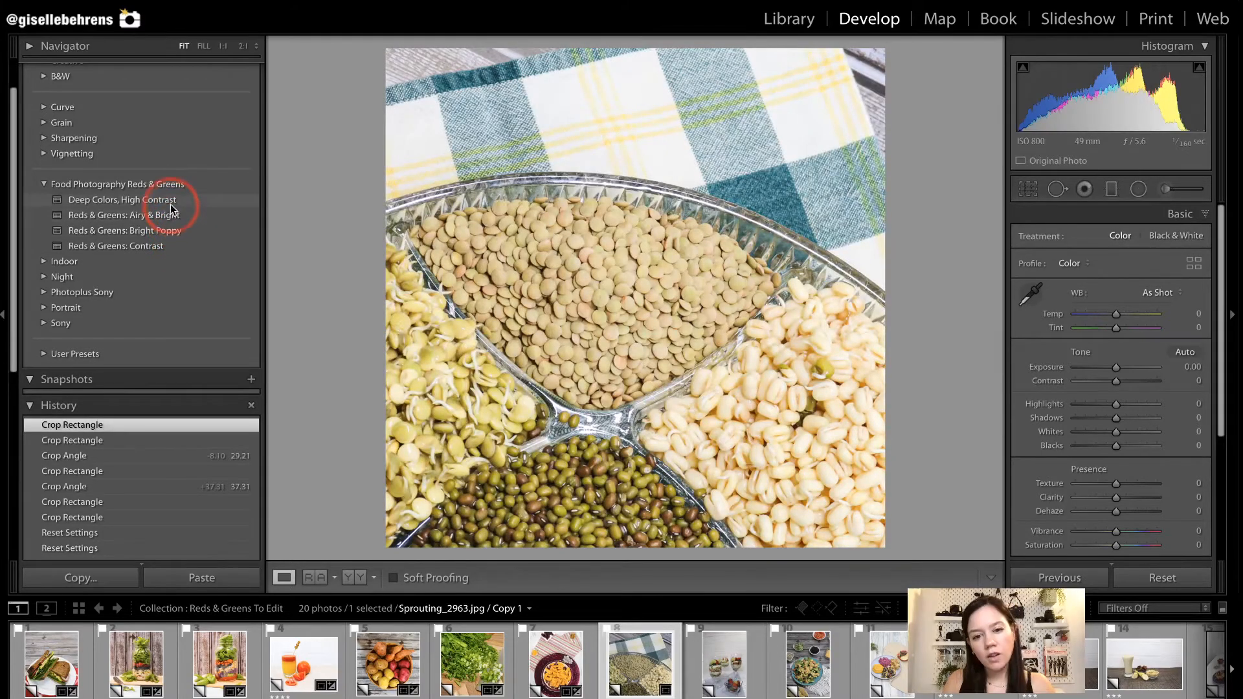
# Apply the Deep Colors, High Contrast preset to the sprout photo, with contrast at +20 and exposure at +0.70.
pyautogui.click(170, 204)
pyautogui.click(308, 211)
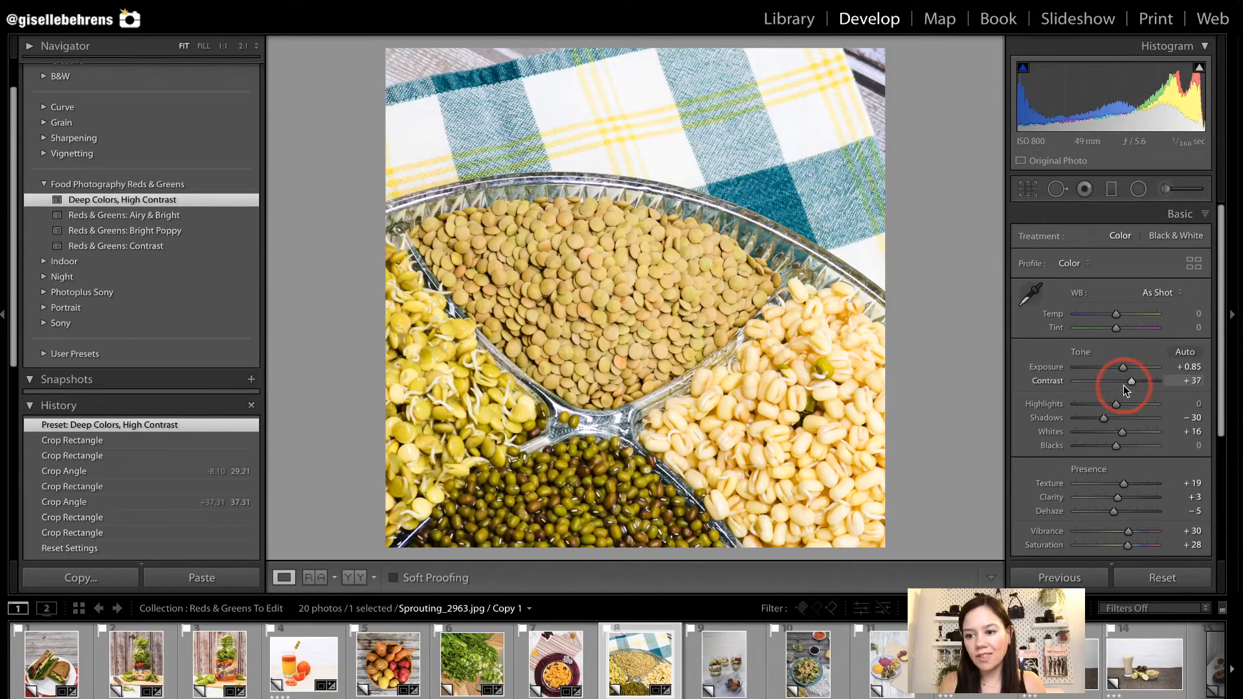
pyautogui.moveTo(1130, 380); pyautogui.dragTo(1128, 381)
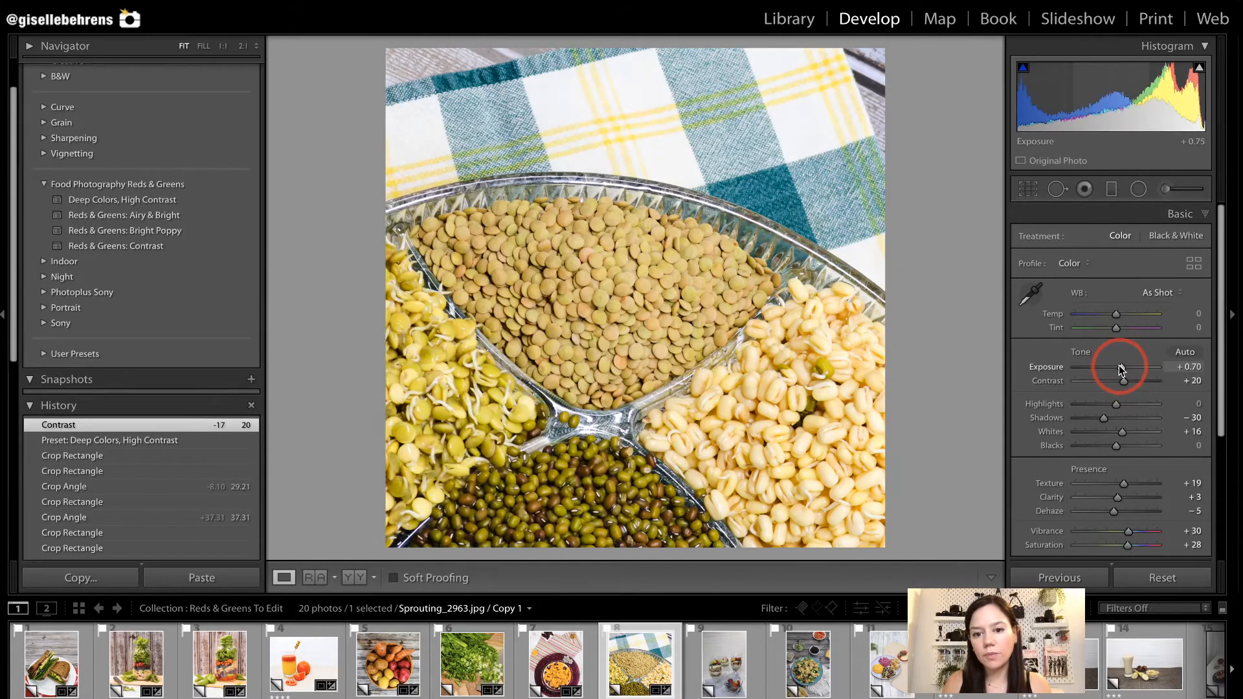
# Try the sprout photo's crop at an angle of 19.78 and settle on 31.51.
pyautogui.press('r')
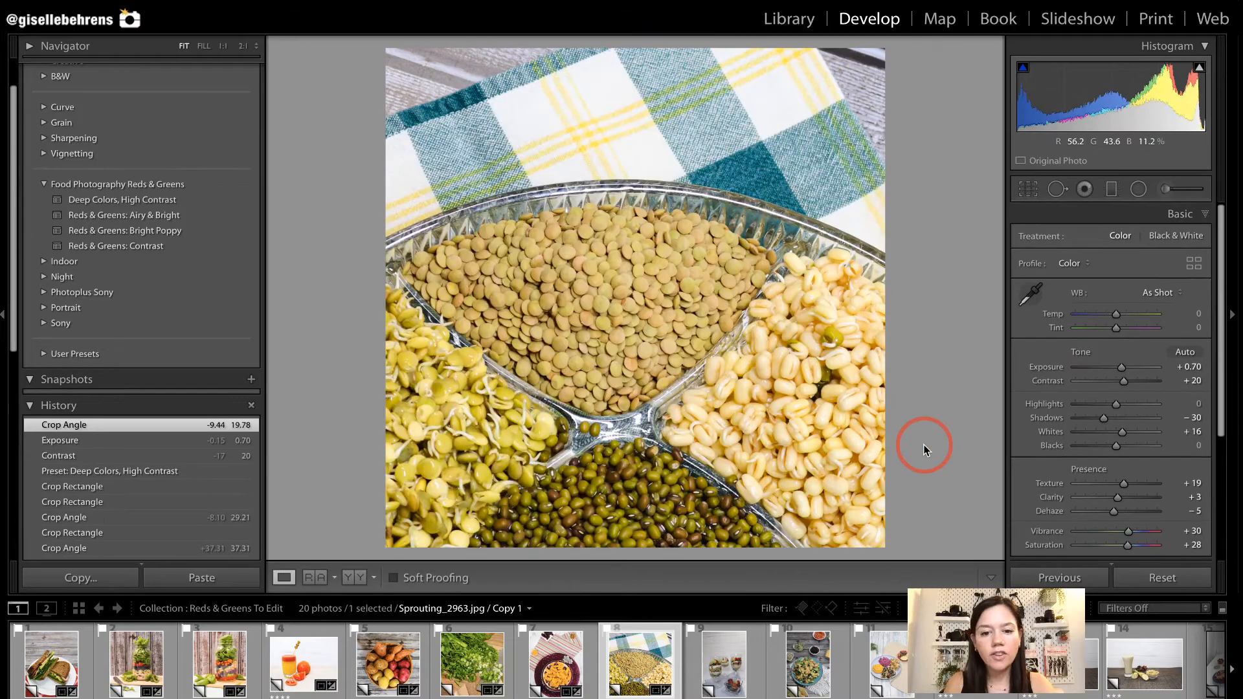
pyautogui.press('r')
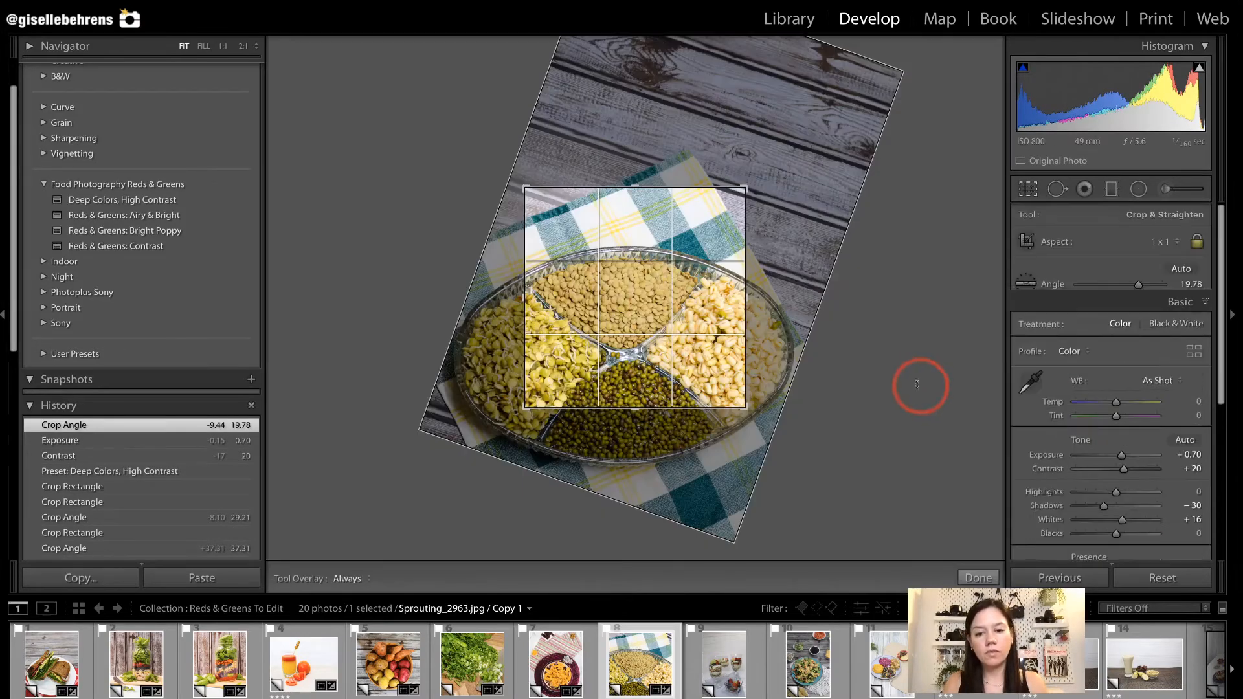
pyautogui.moveTo(914, 383); pyautogui.dragTo(920, 451)
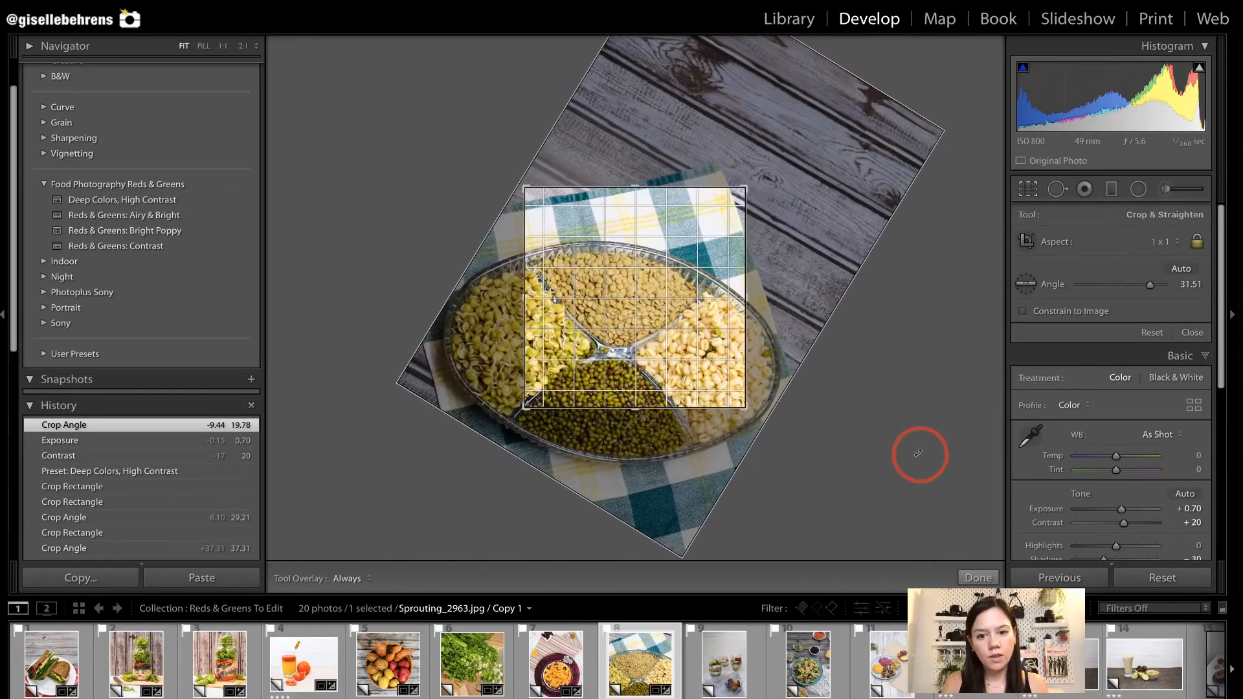
pyautogui.press('r')
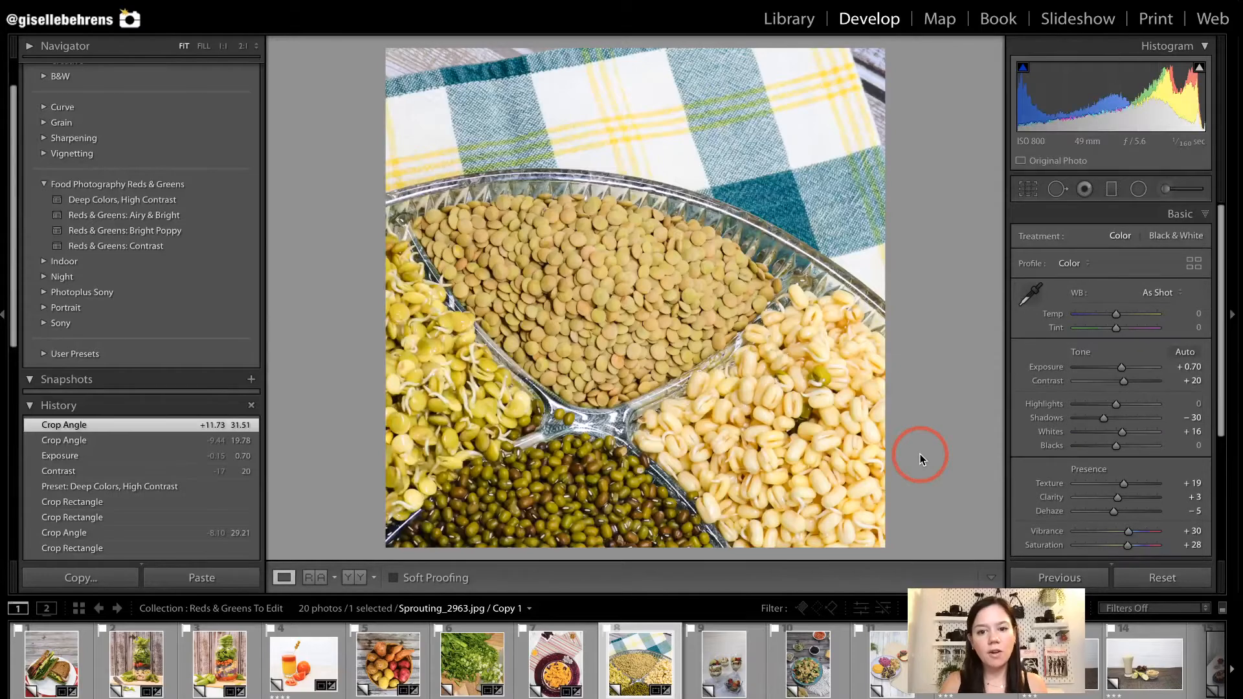
# Open the Parfait_2831 photo and crop it at 4 x 5 / 8 x 10 closer around the parfait glasses and fruit bowl.
pyautogui.click(715, 662)
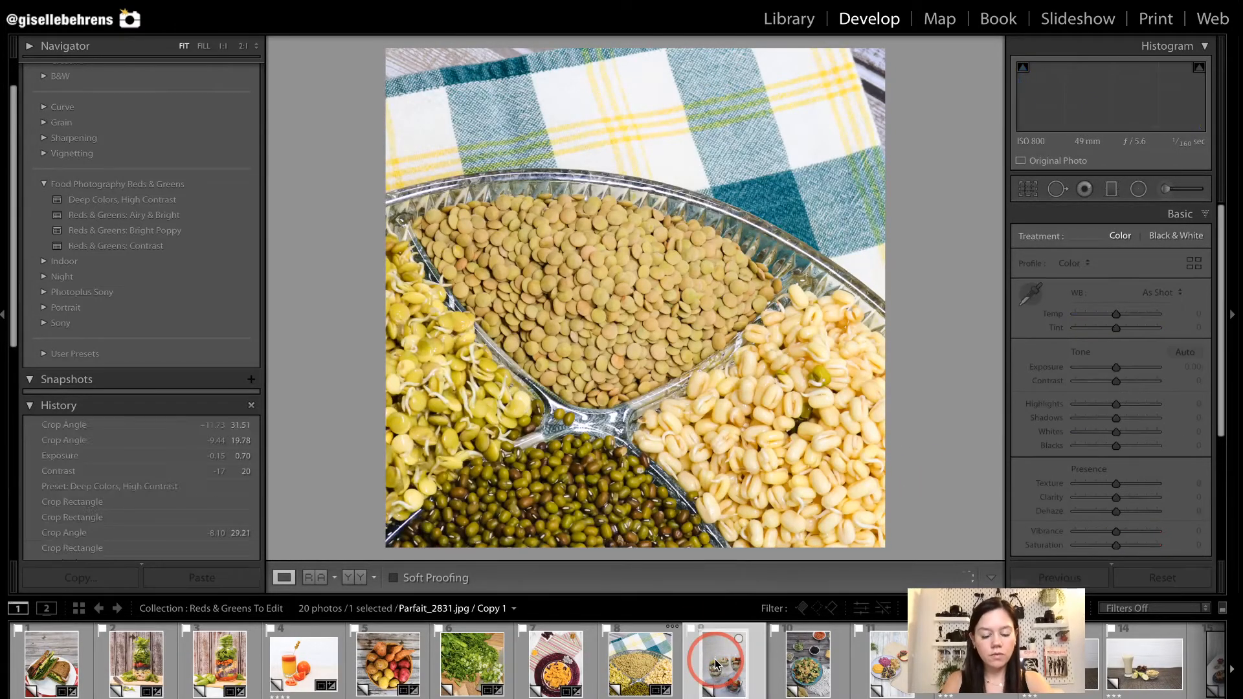
pyautogui.press('r')
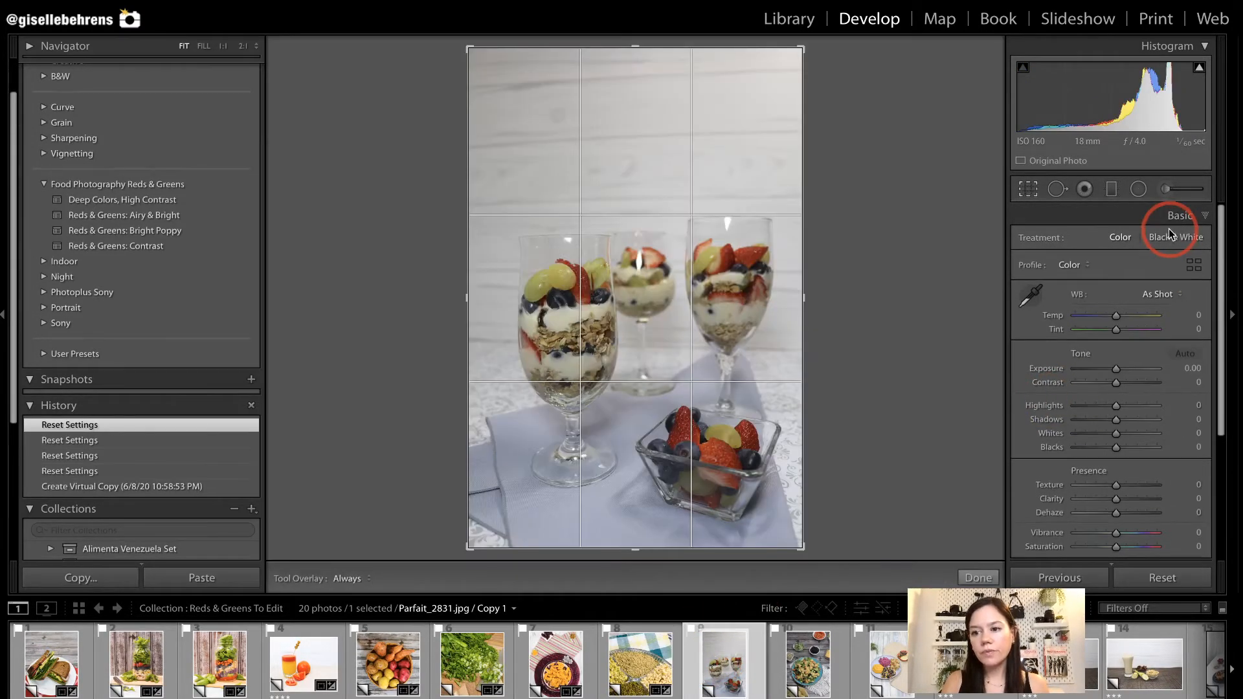
pyautogui.click(1155, 242)
pyautogui.click(1140, 282)
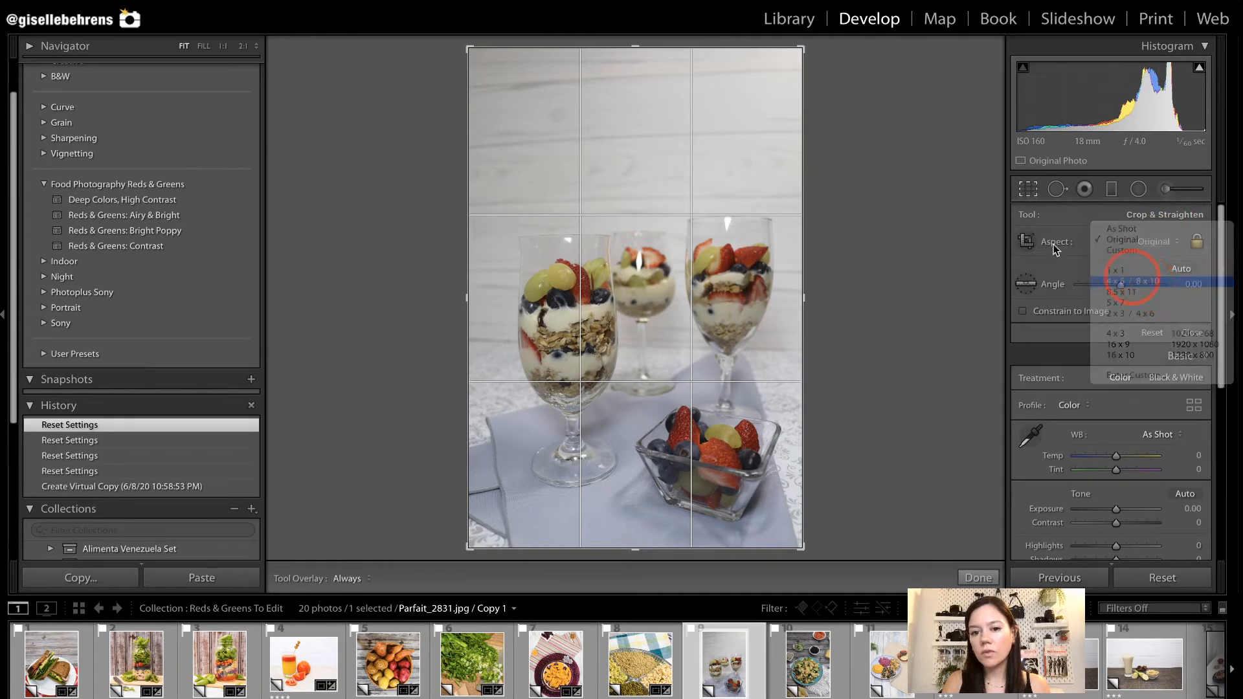
pyautogui.moveTo(590, 204); pyautogui.dragTo(572, 138)
pyautogui.moveTo(473, 87); pyautogui.dragTo(499, 144)
pyautogui.moveTo(503, 233); pyautogui.dragTo(517, 237)
pyautogui.press('Return')
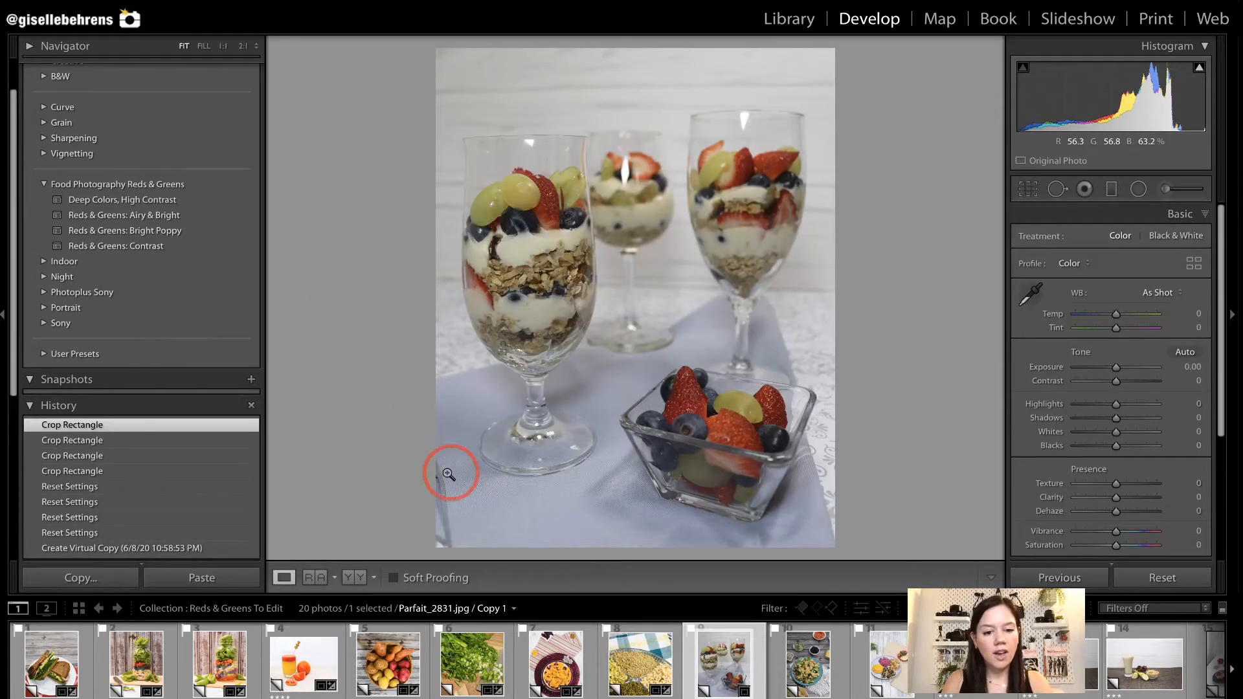
# Tighten the parfait photo's crop to exclude the object at its lower-left edge and rotate the crop to -0.94.
pyautogui.moveTo(396, 439); pyautogui.dragTo(465, 563)
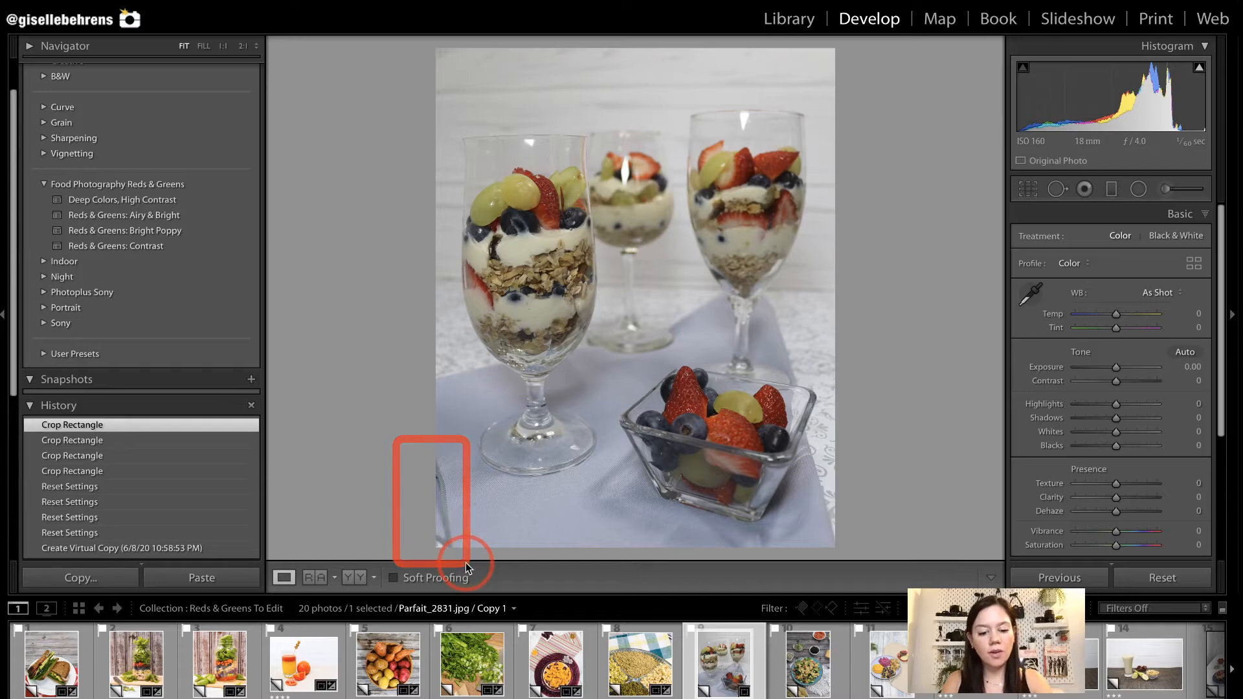
pyautogui.press('r')
pyautogui.moveTo(486, 483); pyautogui.dragTo(490, 477)
pyautogui.moveTo(603, 420); pyautogui.dragTo(605, 422)
pyautogui.moveTo(790, 97); pyautogui.dragTo(778, 121)
pyautogui.moveTo(805, 255); pyautogui.dragTo(802, 253)
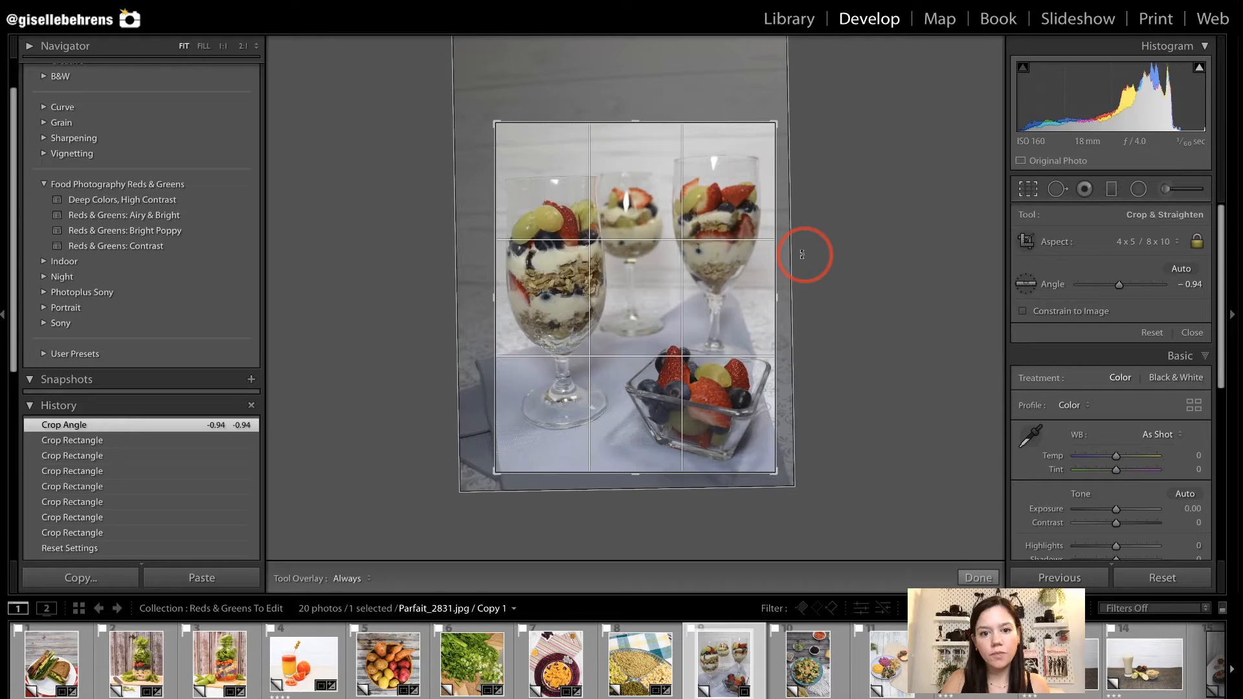
pyautogui.press('r')
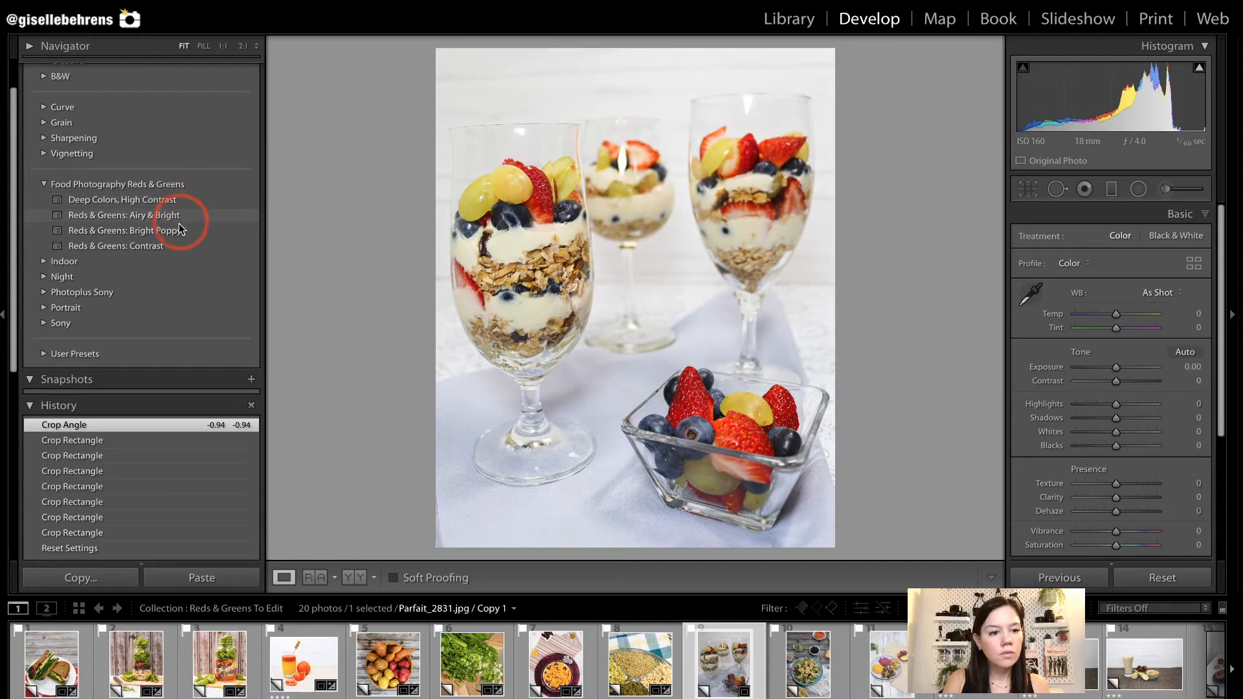
# Apply the Reds & Greens: Bright Poppy preset to the parfait photo and set its crop angle to 0.32.
pyautogui.click(176, 231)
pyautogui.press('r')
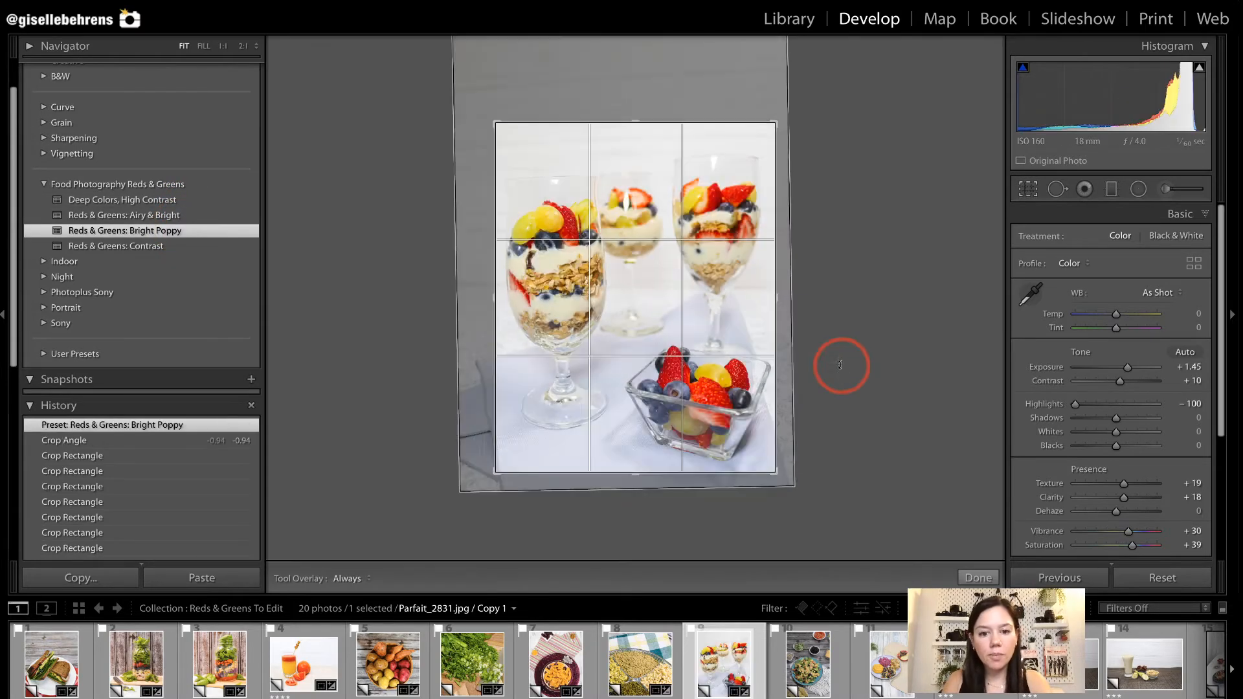
pyautogui.press('r')
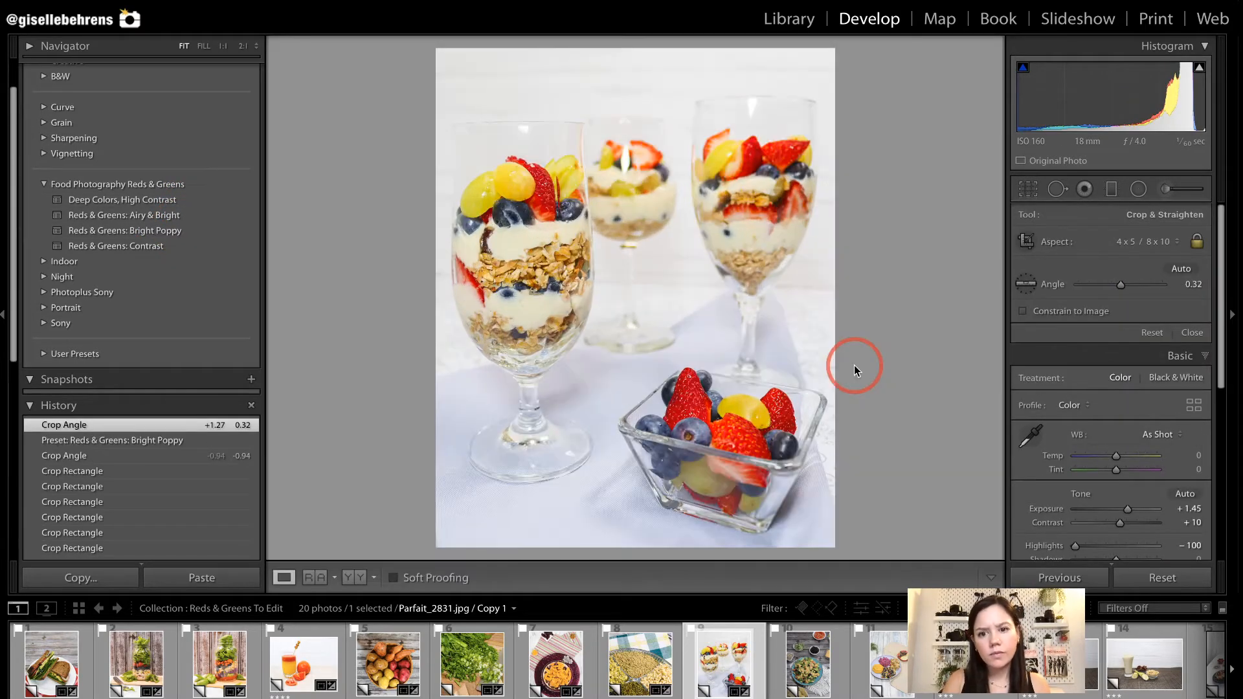
# Apply the Deep Colors, High Contrast preset to the Menu27-Haystacks_3031 photo and set its vertical perspective transform to -30.
pyautogui.click(813, 655)
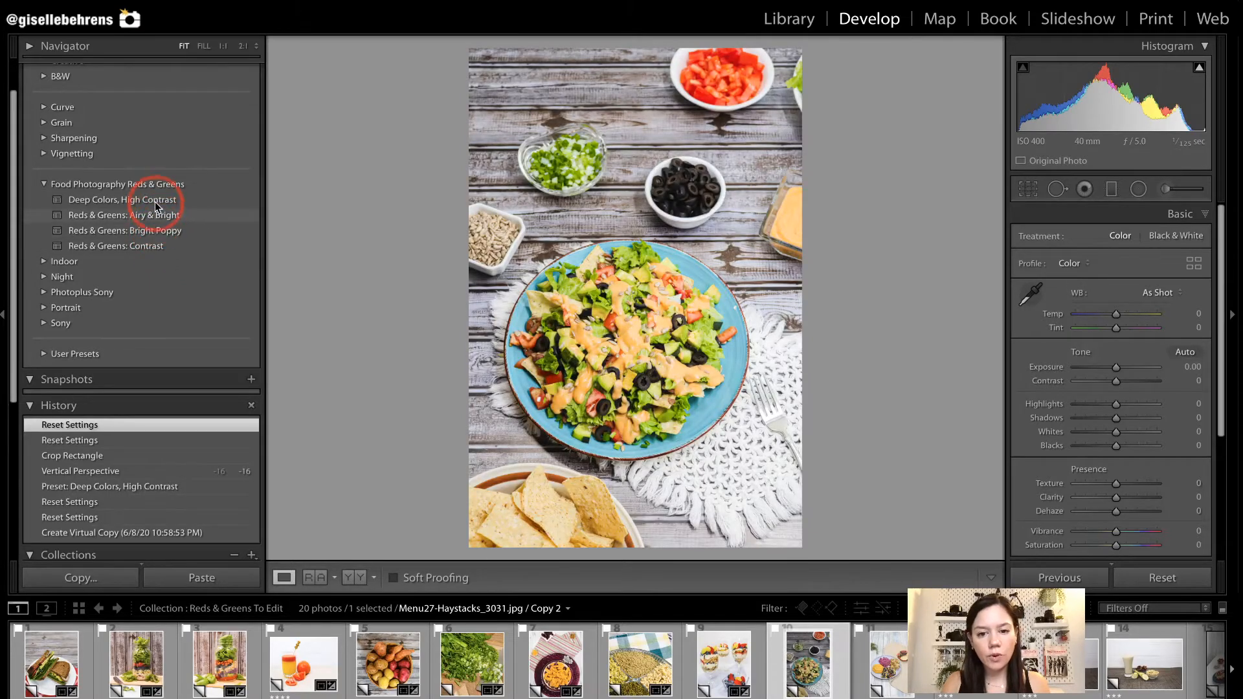
pyautogui.click(154, 200)
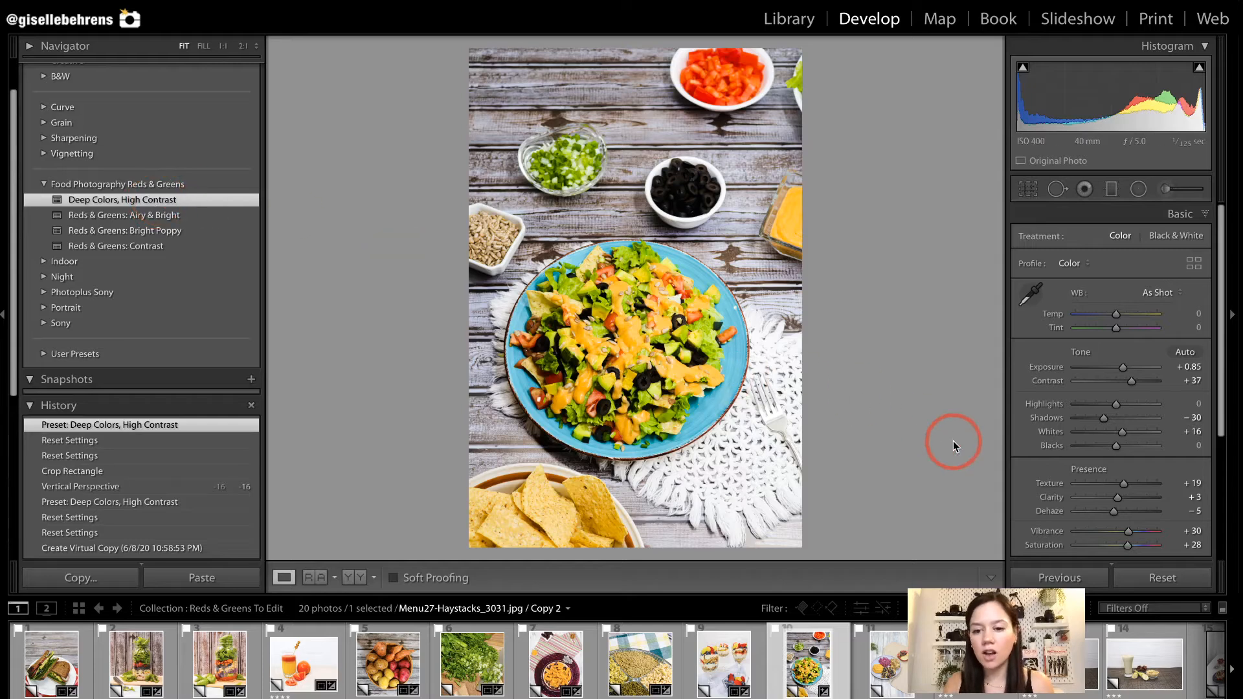
pyautogui.scroll(-5, 1088, 404)
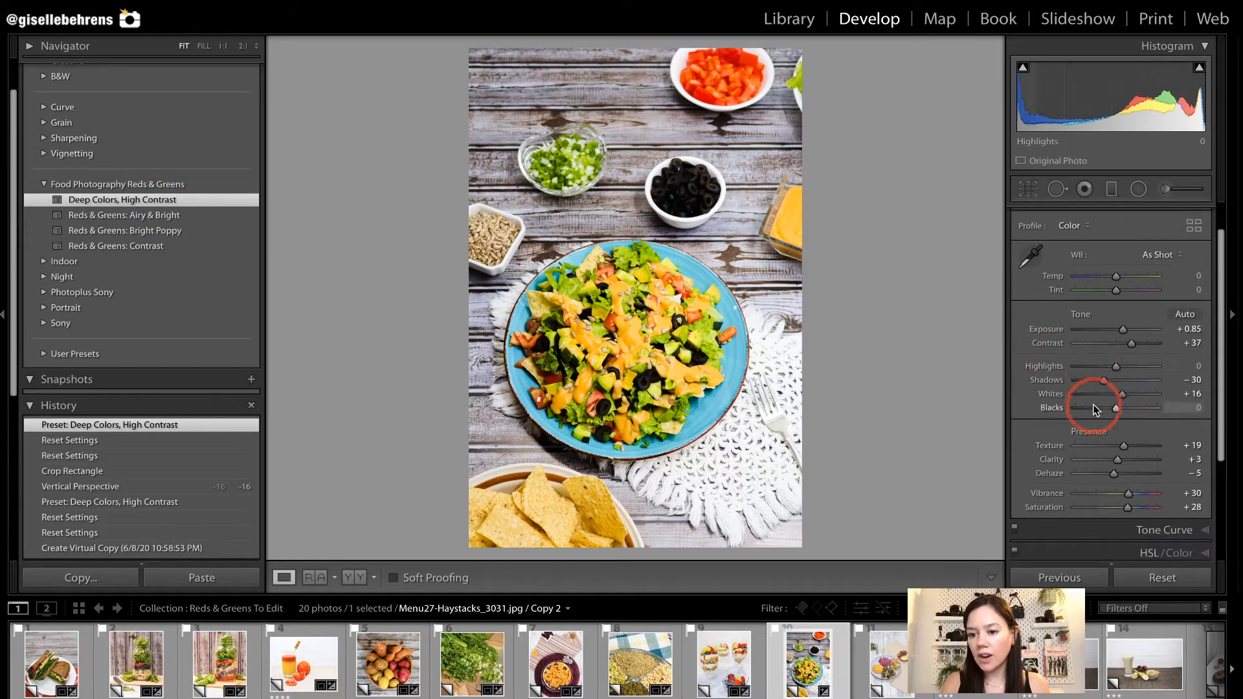
pyautogui.click(1153, 493)
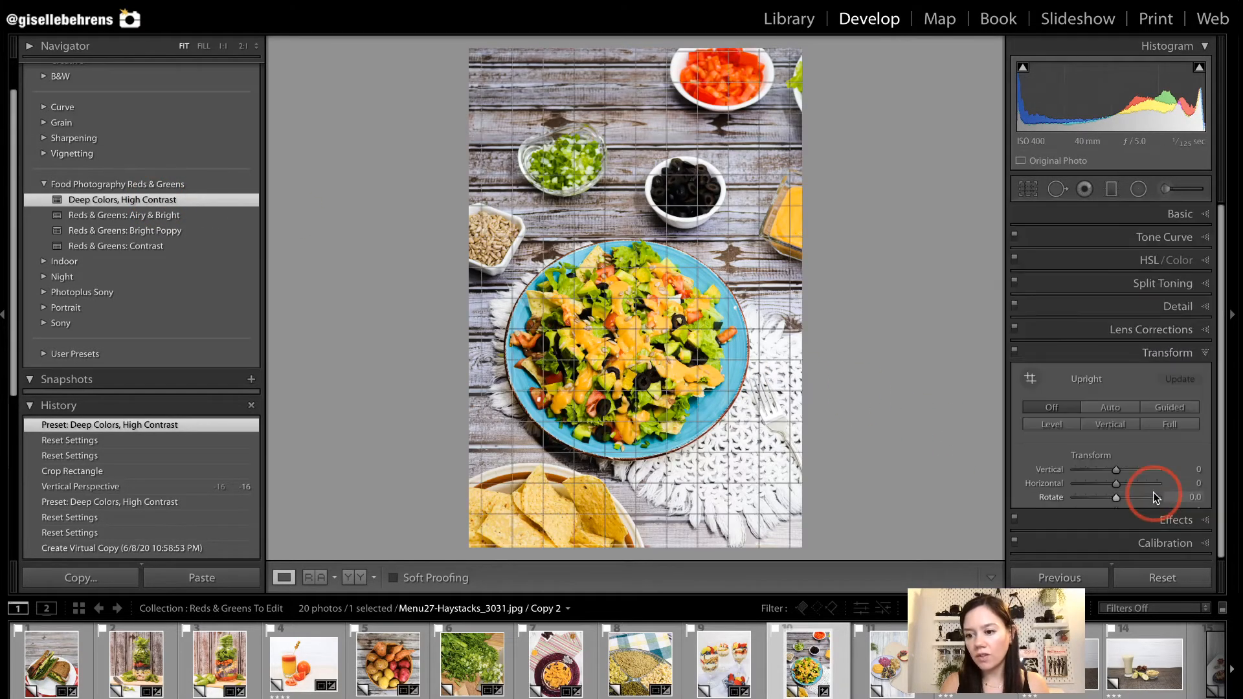
pyautogui.scroll(-2, 1153, 447)
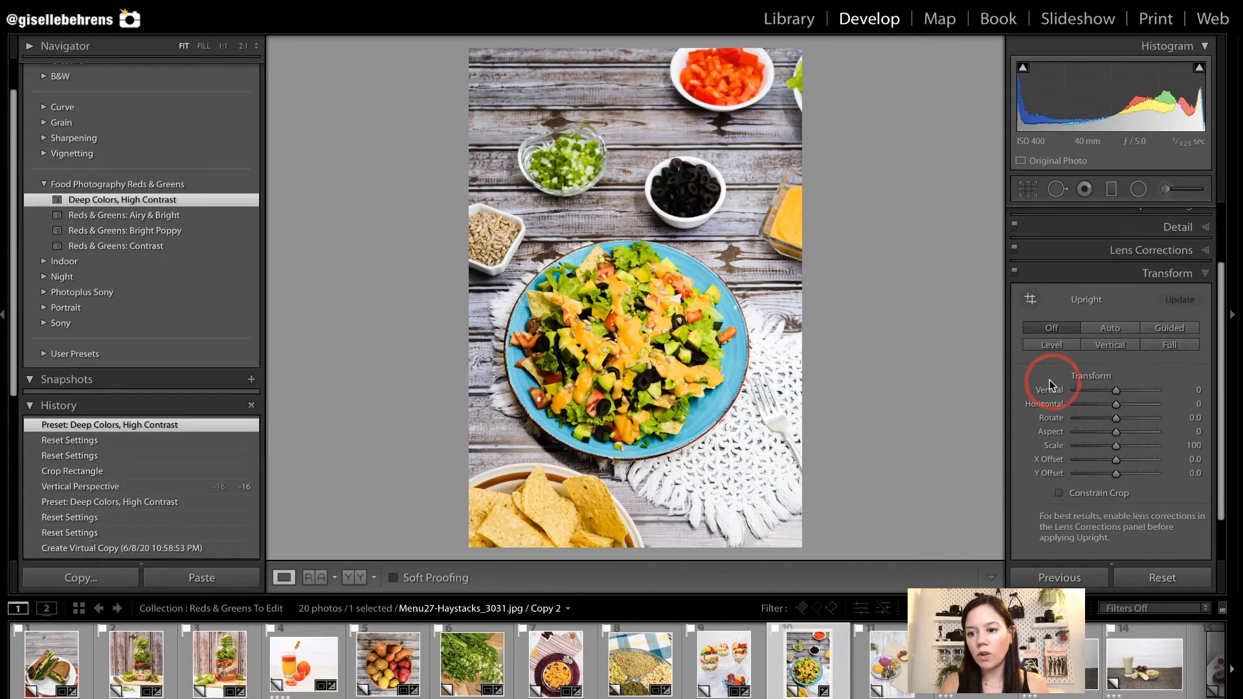
pyautogui.moveTo(1117, 393); pyautogui.dragTo(1103, 391)
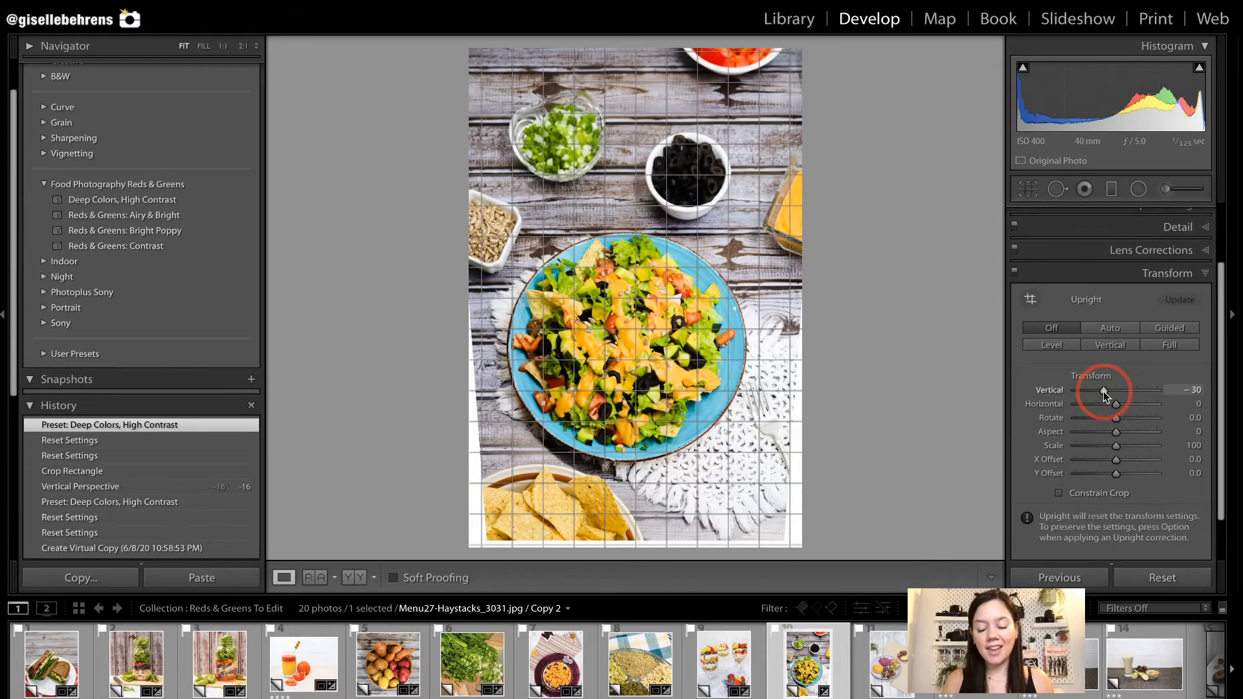
pyautogui.moveTo(1103, 391); pyautogui.dragTo(1103, 391)
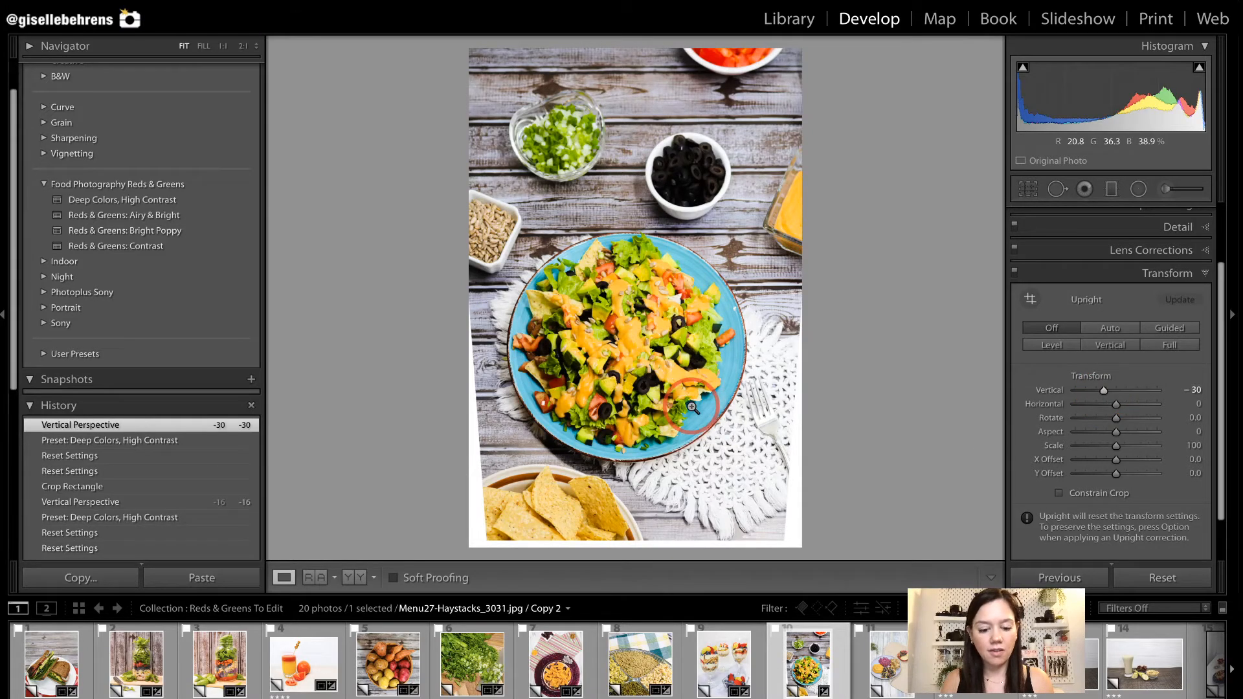
# Crop the Menu27-Haystacks_3031 photo at its original aspect ratio, excluding the blank white edges and framing the salad plate more tightly.
pyautogui.press('r')
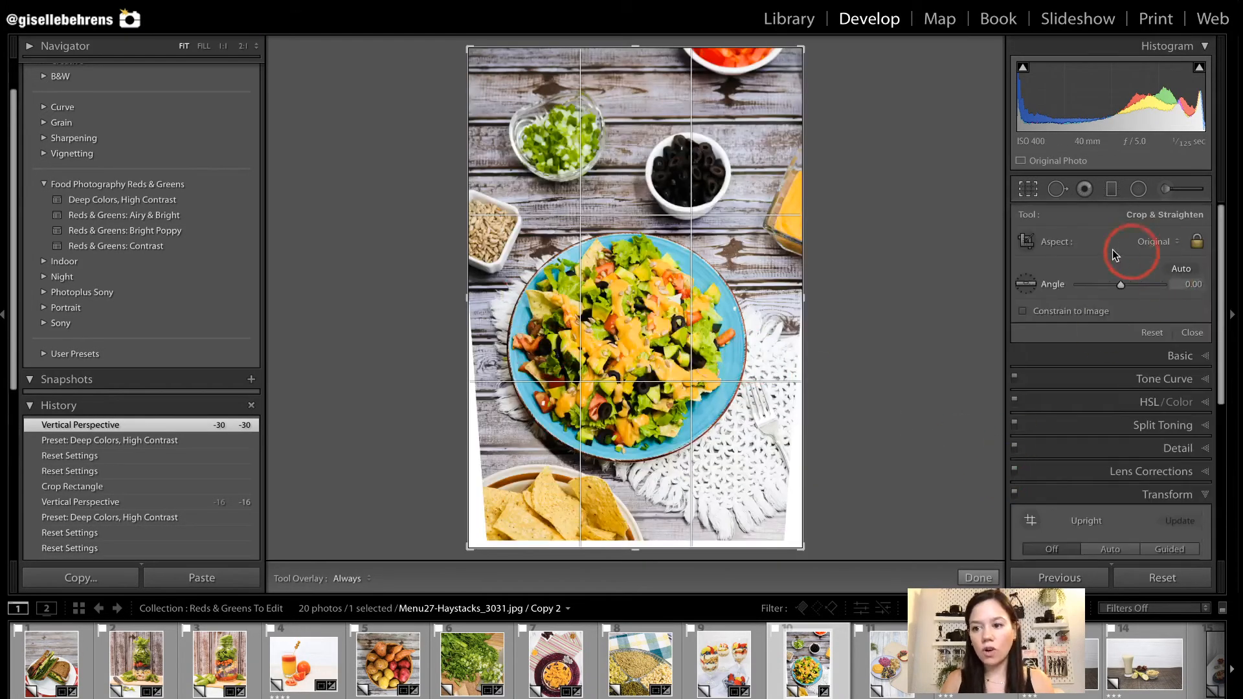
pyautogui.click(1142, 241)
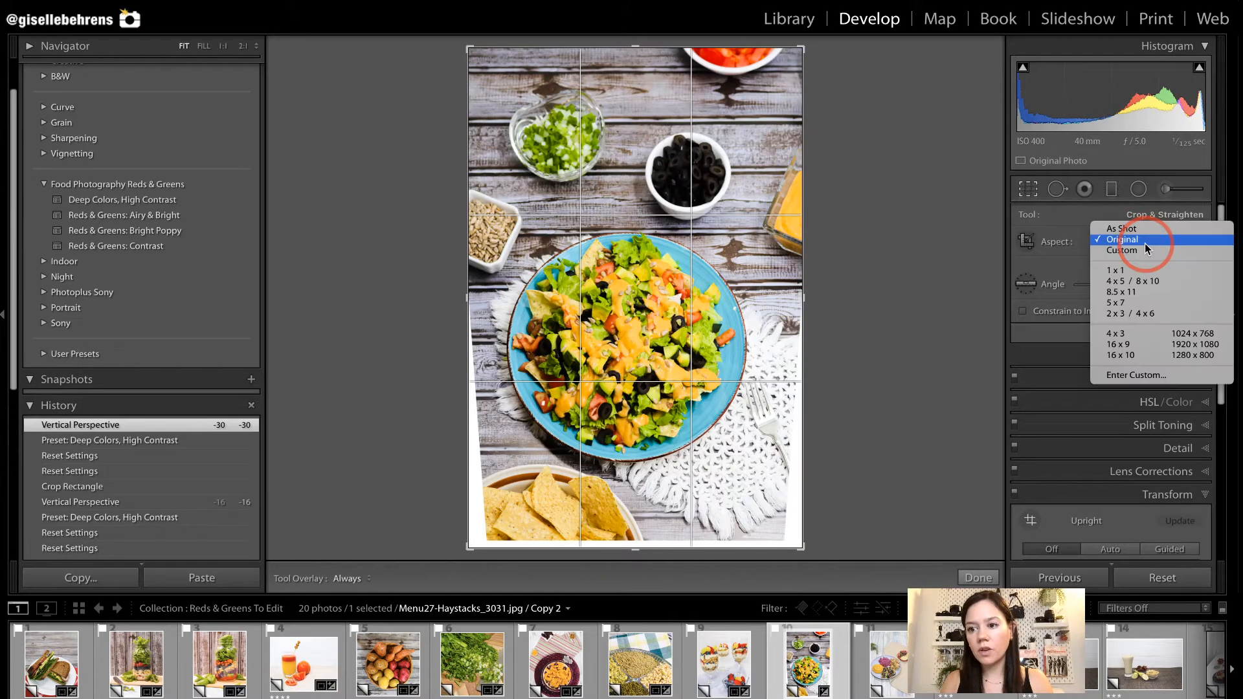
pyautogui.click(832, 497)
pyautogui.moveTo(802, 547); pyautogui.dragTo(782, 536)
pyautogui.moveTo(783, 73); pyautogui.dragTo(785, 56)
pyautogui.moveTo(719, 173); pyautogui.dragTo(719, 182)
pyautogui.moveTo(793, 533); pyautogui.dragTo(735, 490)
pyautogui.press('Return')
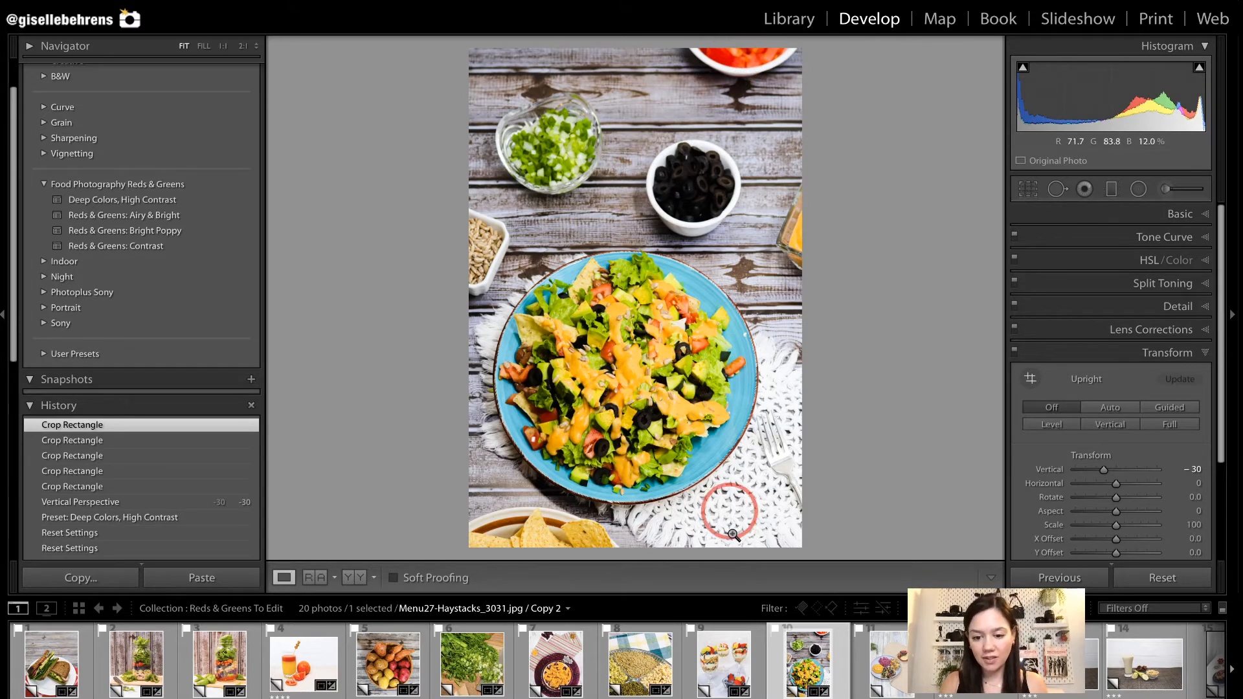
# Open the Menu16-TaterBeetSquash_4382 photo and set its crop aspect ratio to 1 x 1.
pyautogui.click(879, 673)
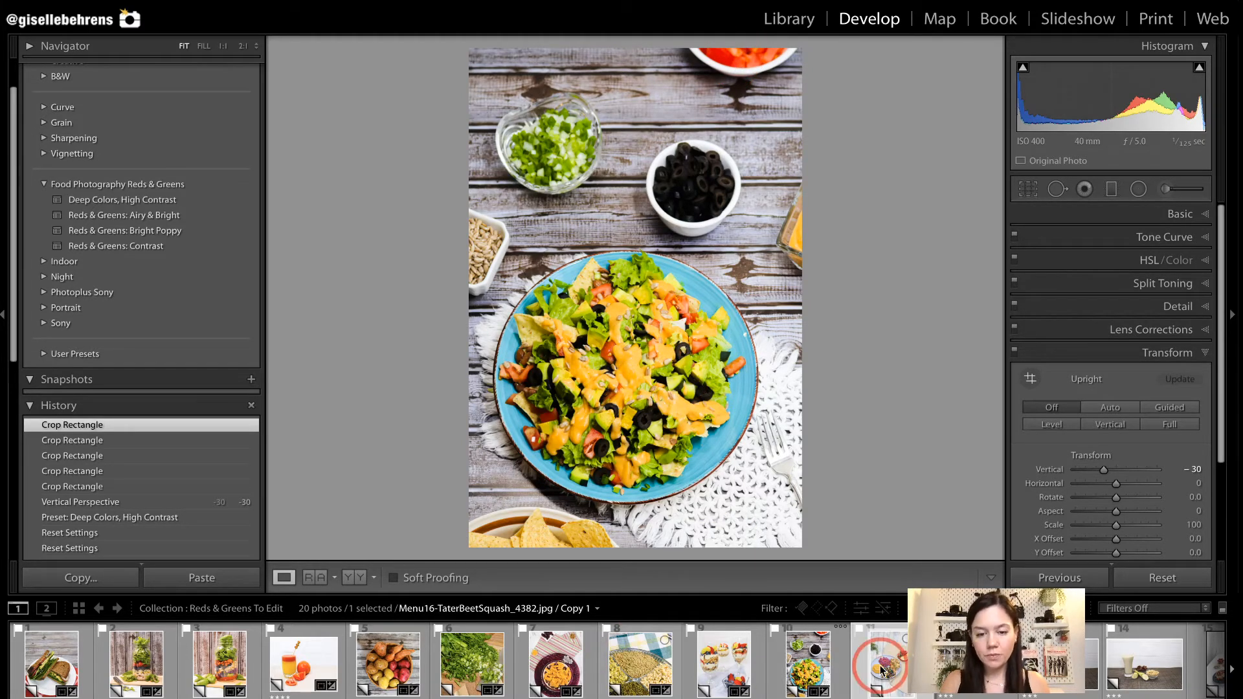
pyautogui.press('r')
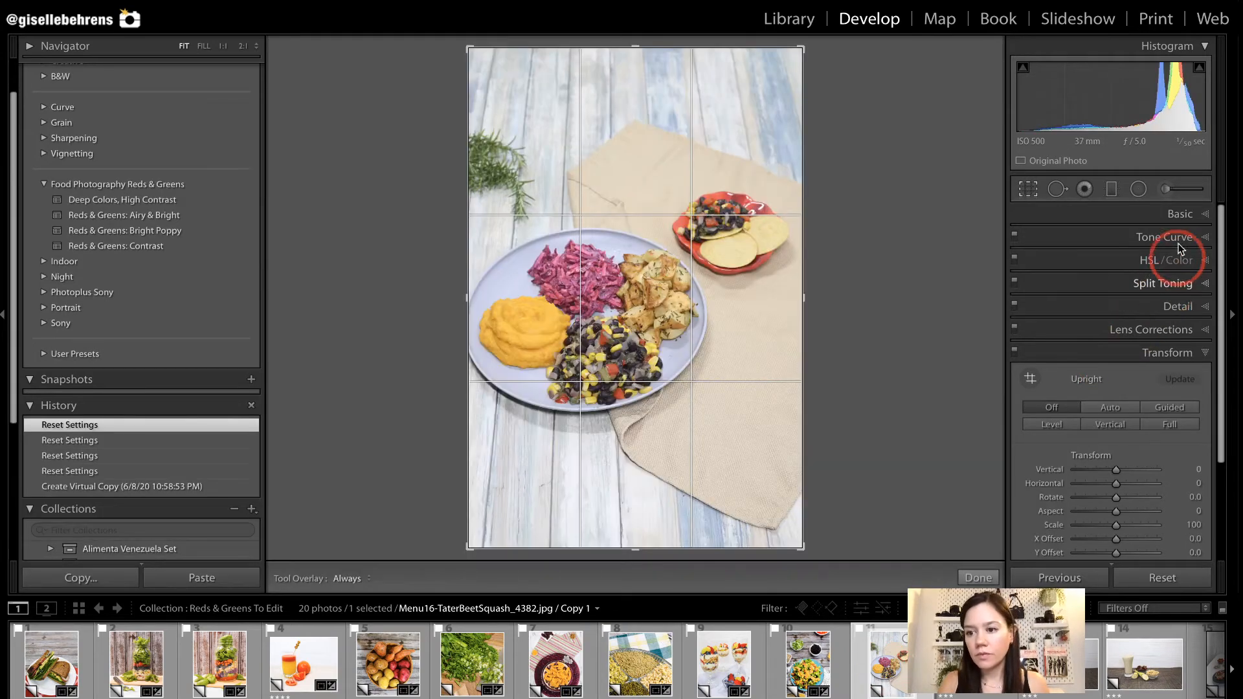
pyautogui.press('r')
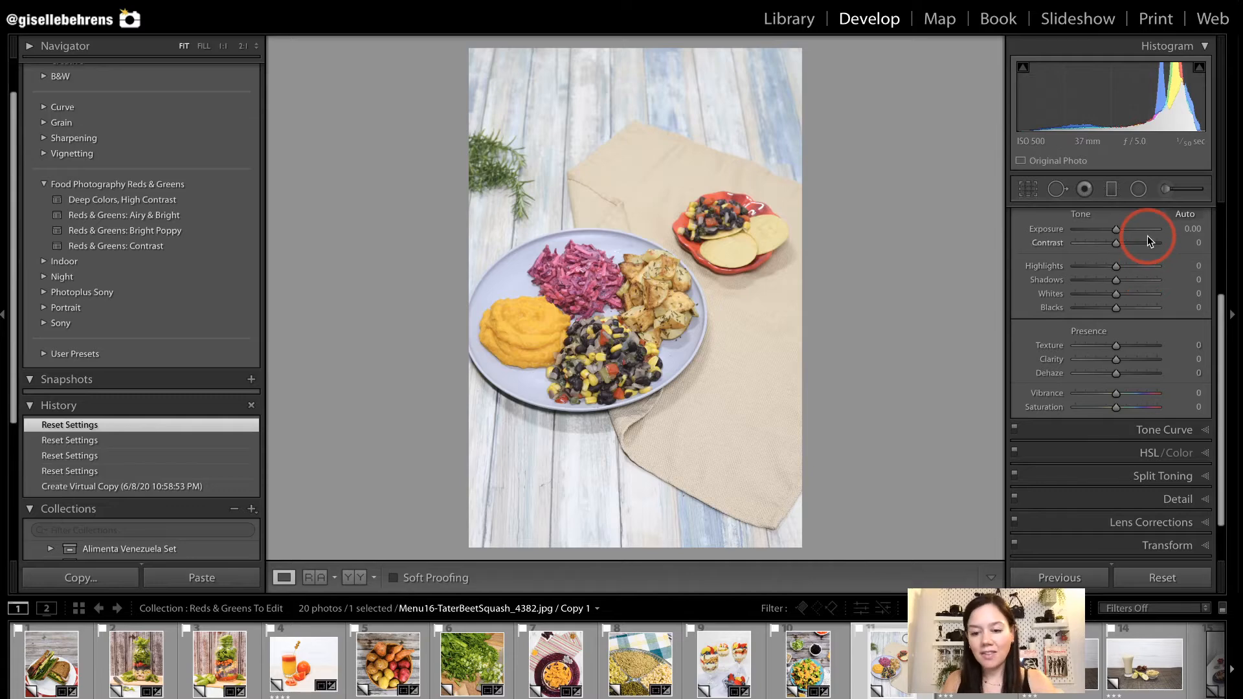
pyautogui.press('r')
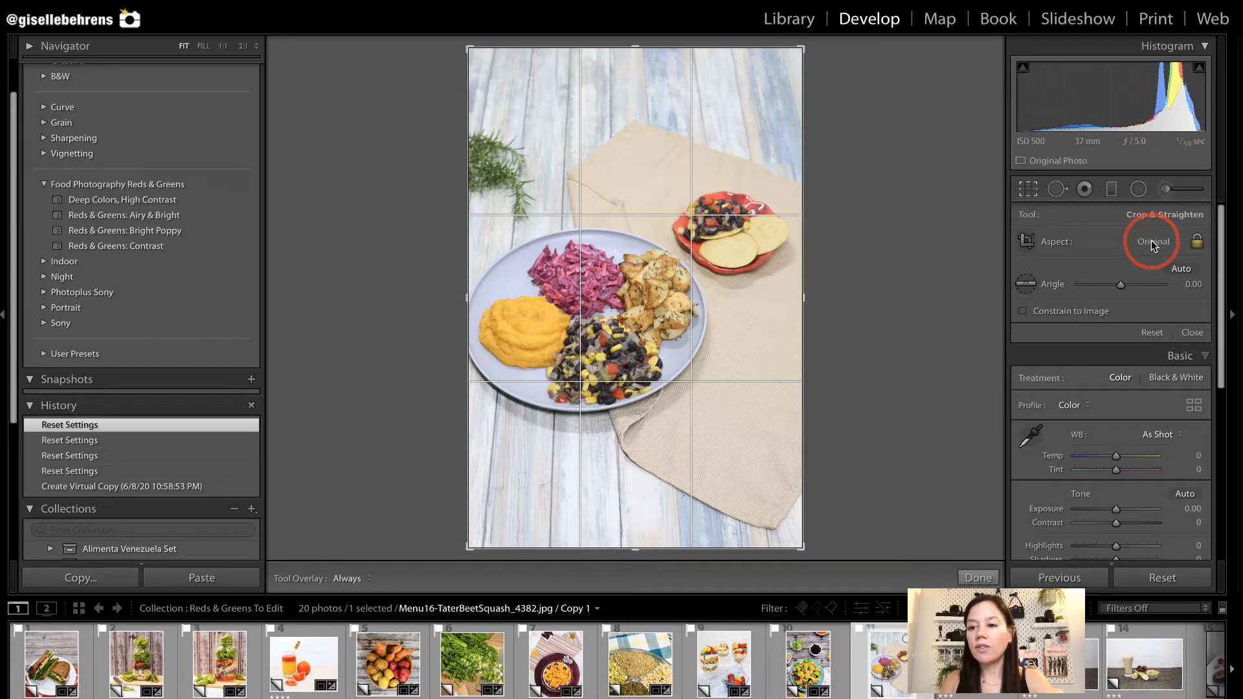
pyautogui.click(1153, 244)
pyautogui.click(1143, 271)
# Rotate the square crop to 15.62, framing the dinner plate and small red plate, and apply the Deep Colors, High Contrast preset.
pyautogui.moveTo(878, 244); pyautogui.dragTo(881, 294)
pyautogui.moveTo(674, 346); pyautogui.dragTo(707, 380)
pyautogui.moveTo(828, 388); pyautogui.dragTo(840, 419)
pyautogui.moveTo(500, 433); pyautogui.dragTo(508, 428)
pyautogui.moveTo(713, 371); pyautogui.dragTo(722, 374)
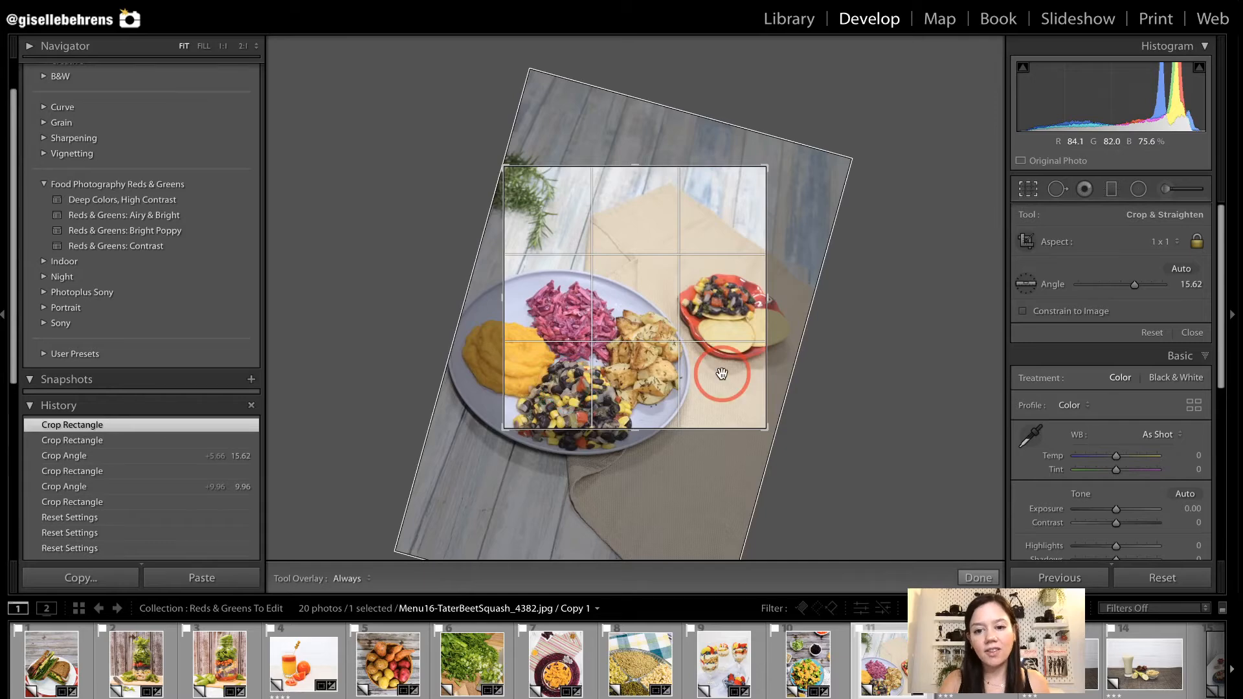
pyautogui.press('Return')
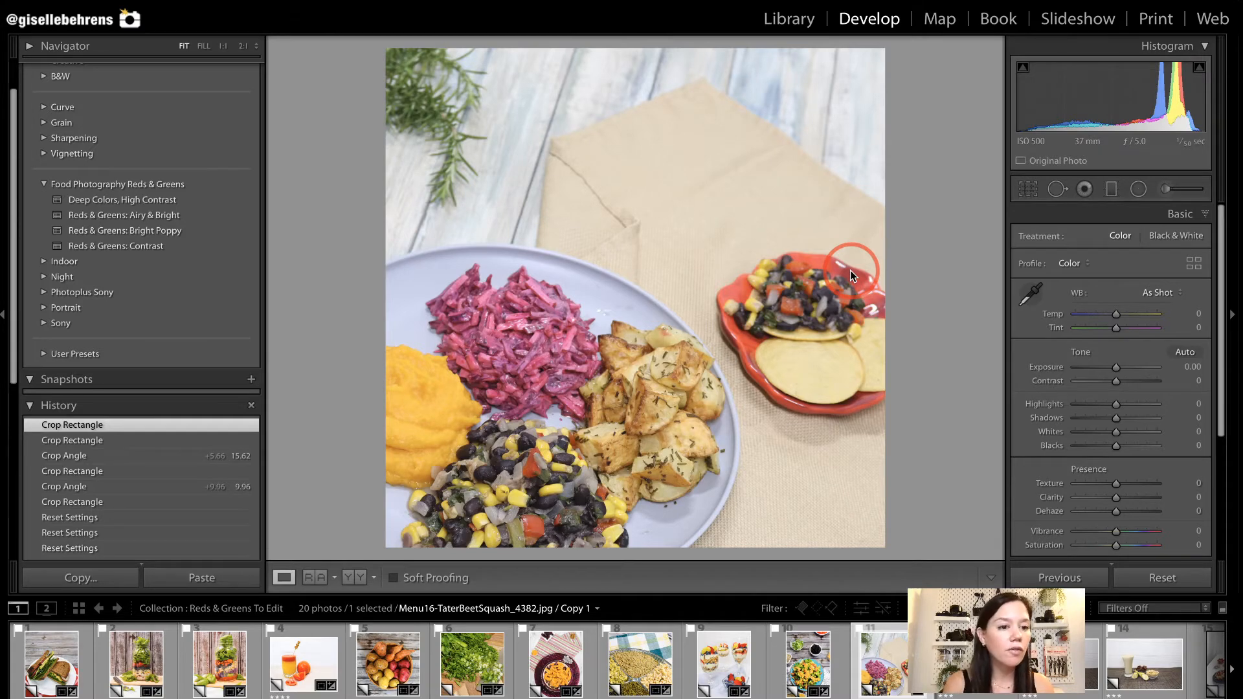
pyautogui.click(133, 246)
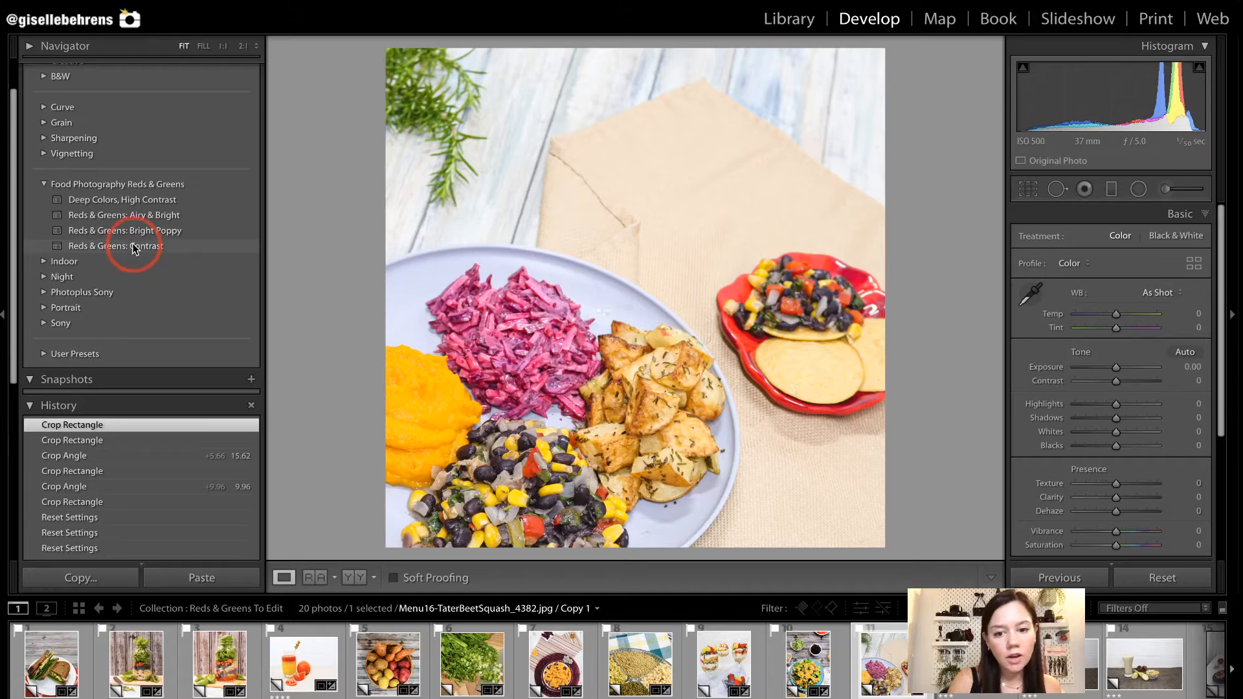
pyautogui.click(135, 203)
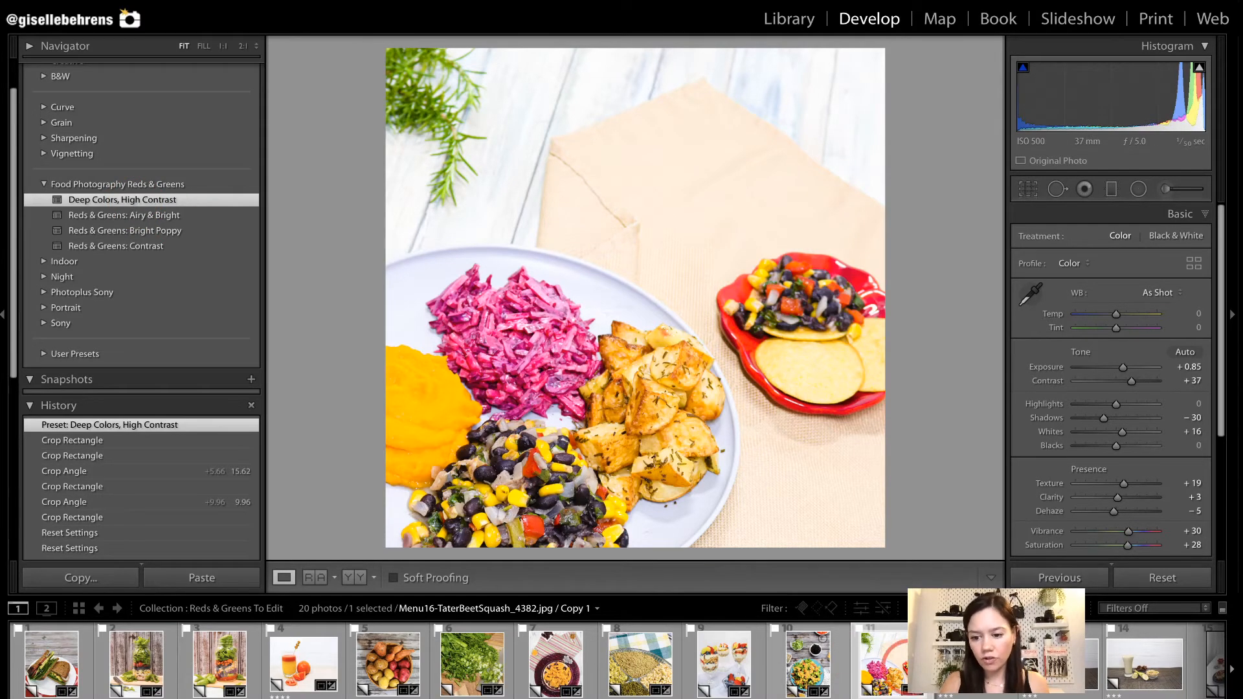
# Open the Smoothie02-PurplePunch_5529 photo and crop it 1 x 1 around the glass, carrots and walnuts at an angle of 0.21.
pyautogui.click(963, 671)
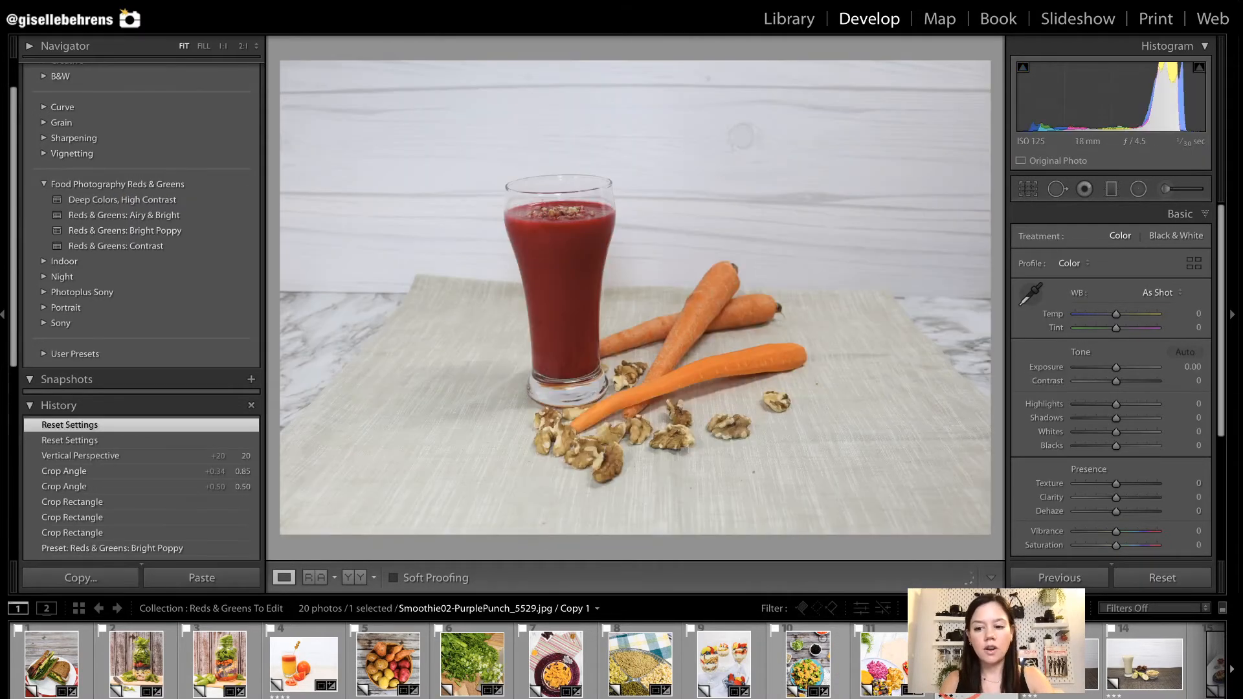
pyautogui.press('r')
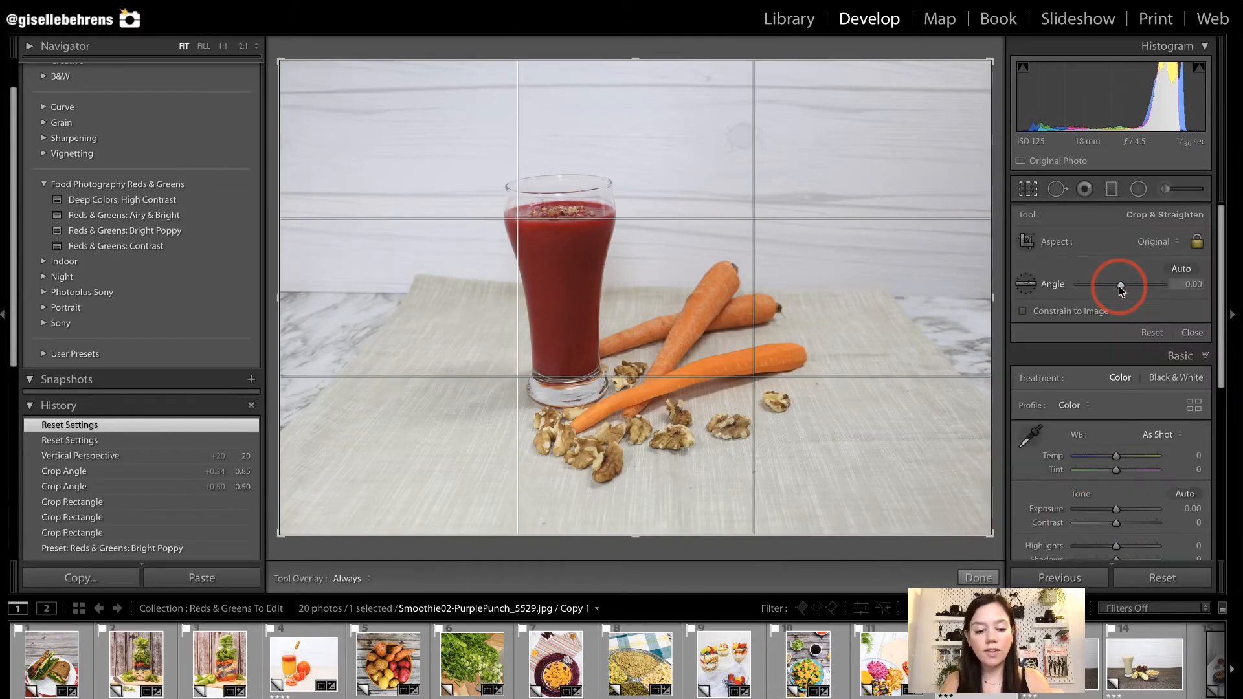
pyautogui.click(1170, 246)
pyautogui.click(1164, 270)
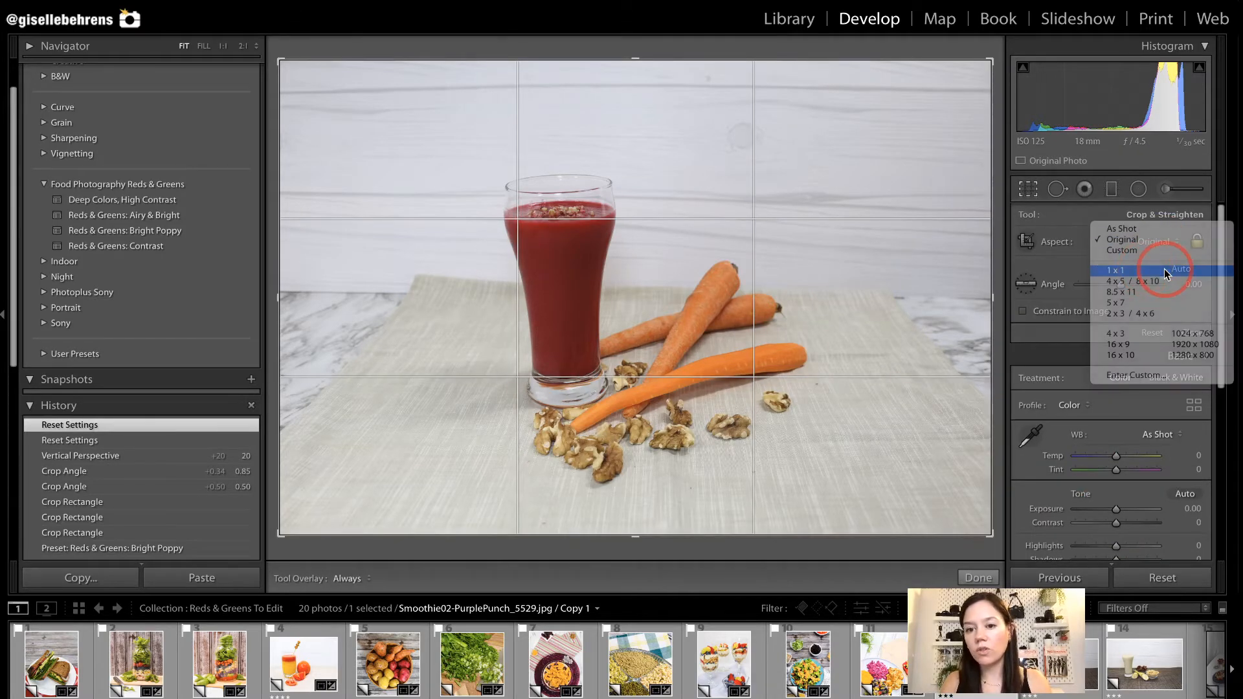
pyautogui.moveTo(868, 63); pyautogui.dragTo(852, 105)
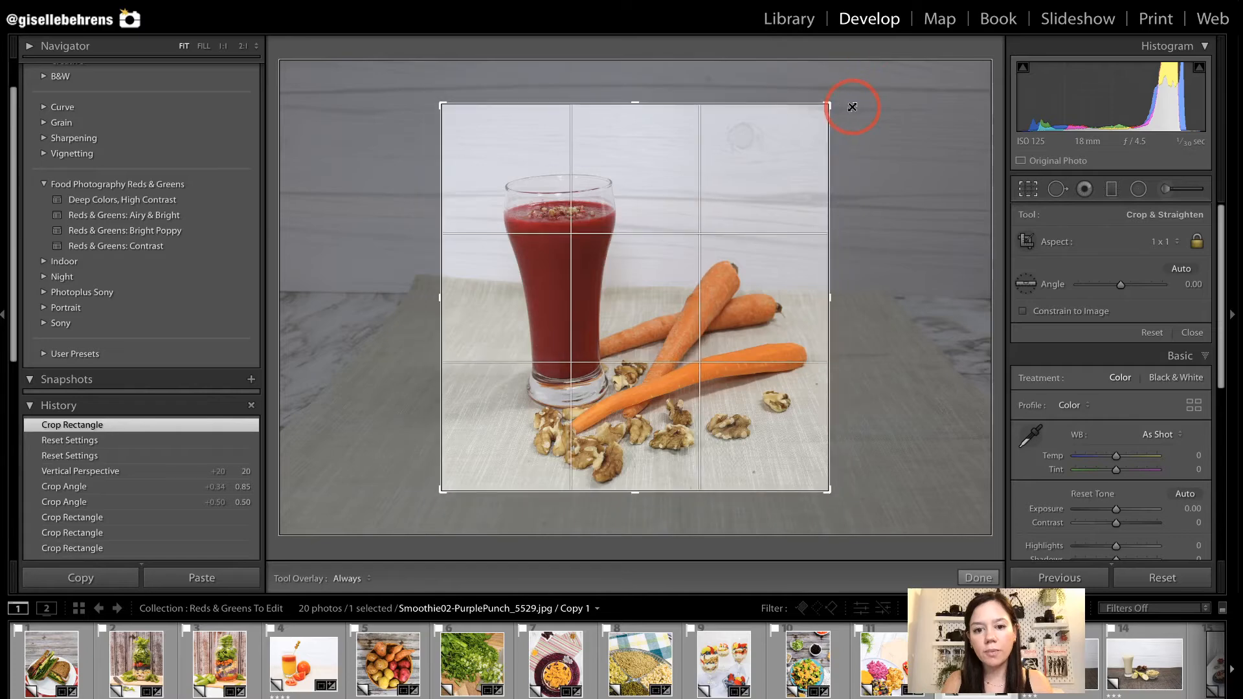
pyautogui.moveTo(647, 278); pyautogui.dragTo(641, 267)
pyautogui.moveTo(864, 317); pyautogui.dragTo(883, 311)
pyautogui.press('Return')
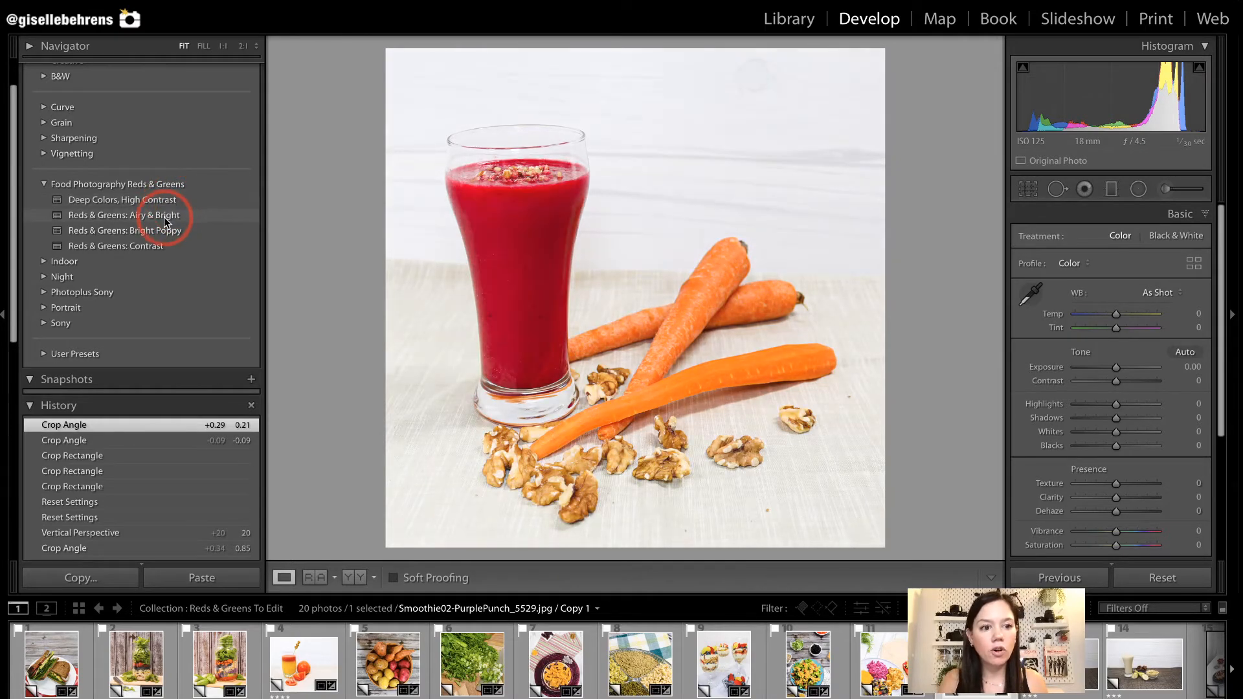
# Apply the Reds & Greens: Airy & Bright preset to the red smoothie photo and set its vertical perspective transform to +16.
pyautogui.click(165, 219)
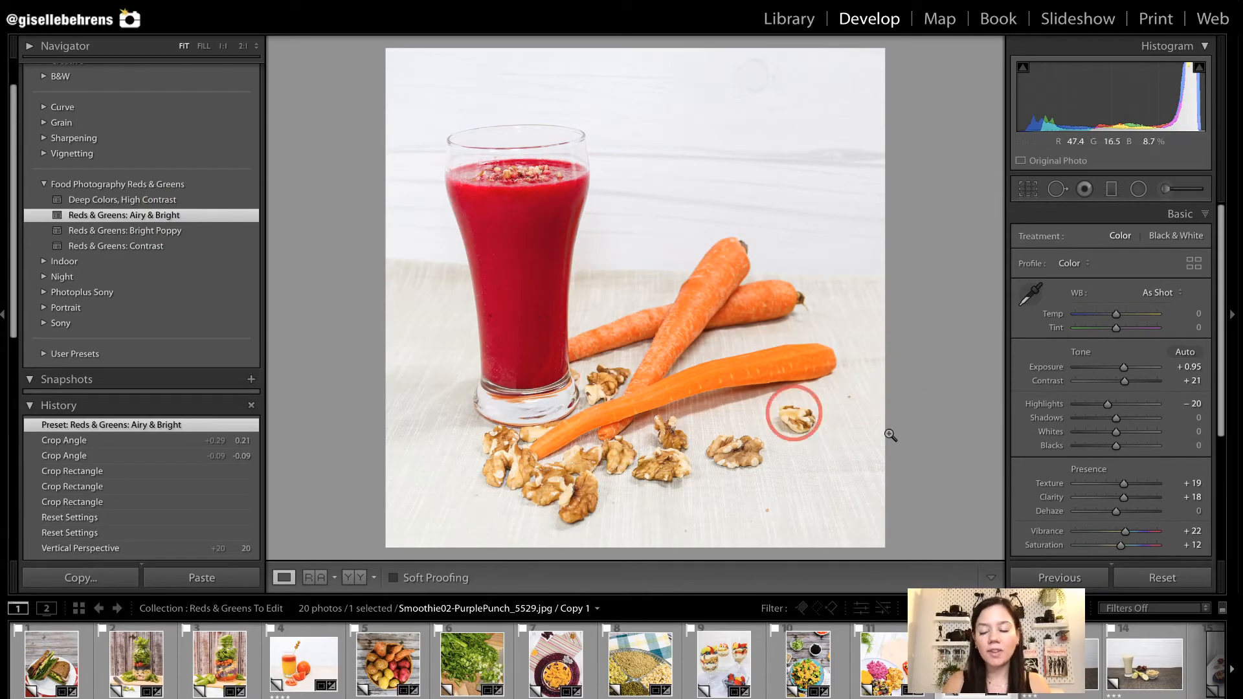
pyautogui.scroll(-3, 1114, 483)
pyautogui.scroll(-1, 1114, 481)
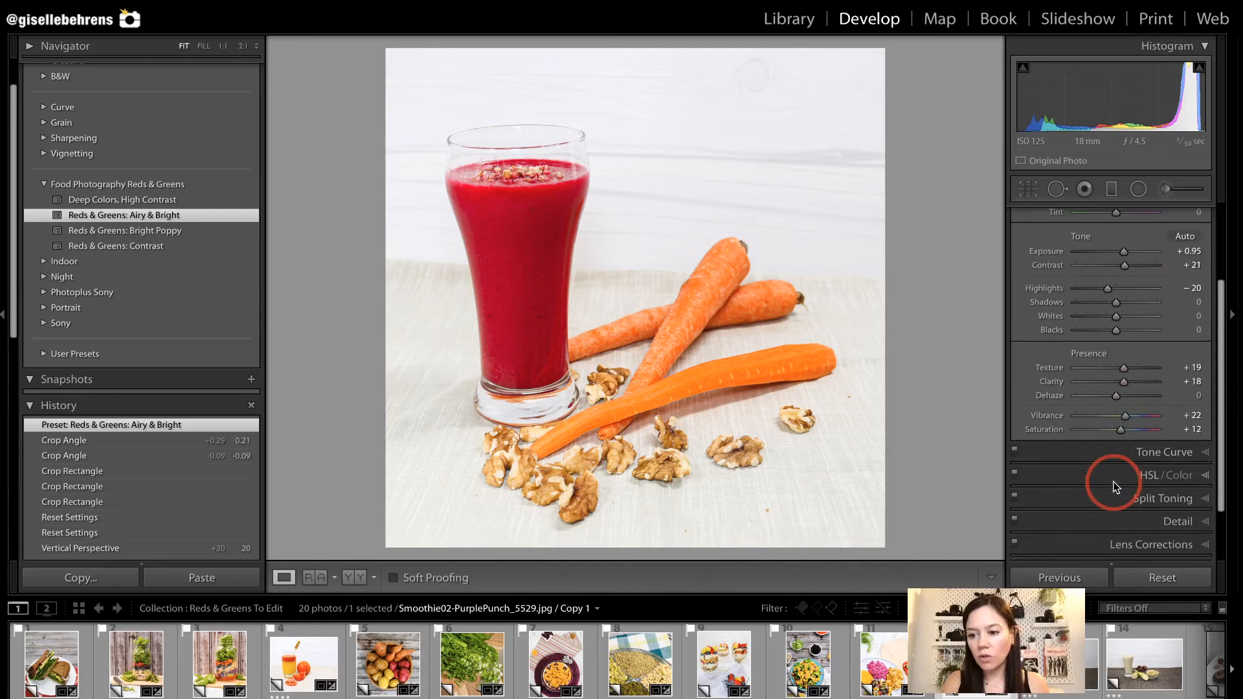
pyautogui.scroll(-3, 1139, 542)
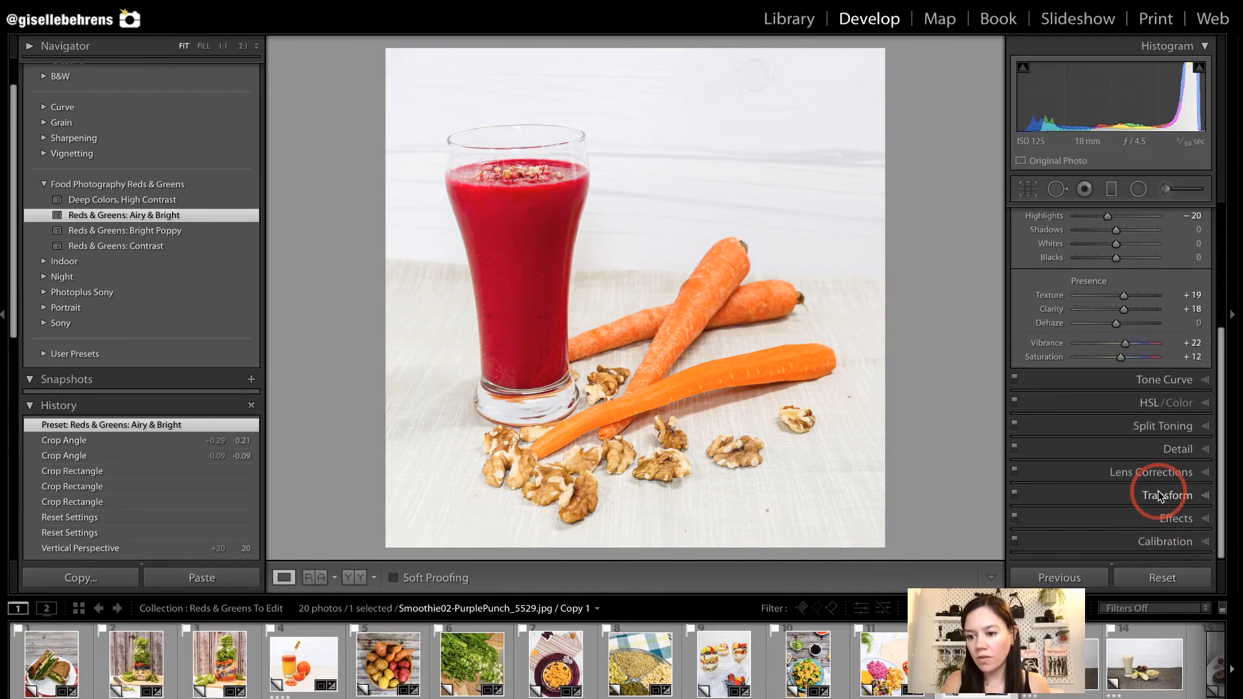
pyautogui.click(1146, 494)
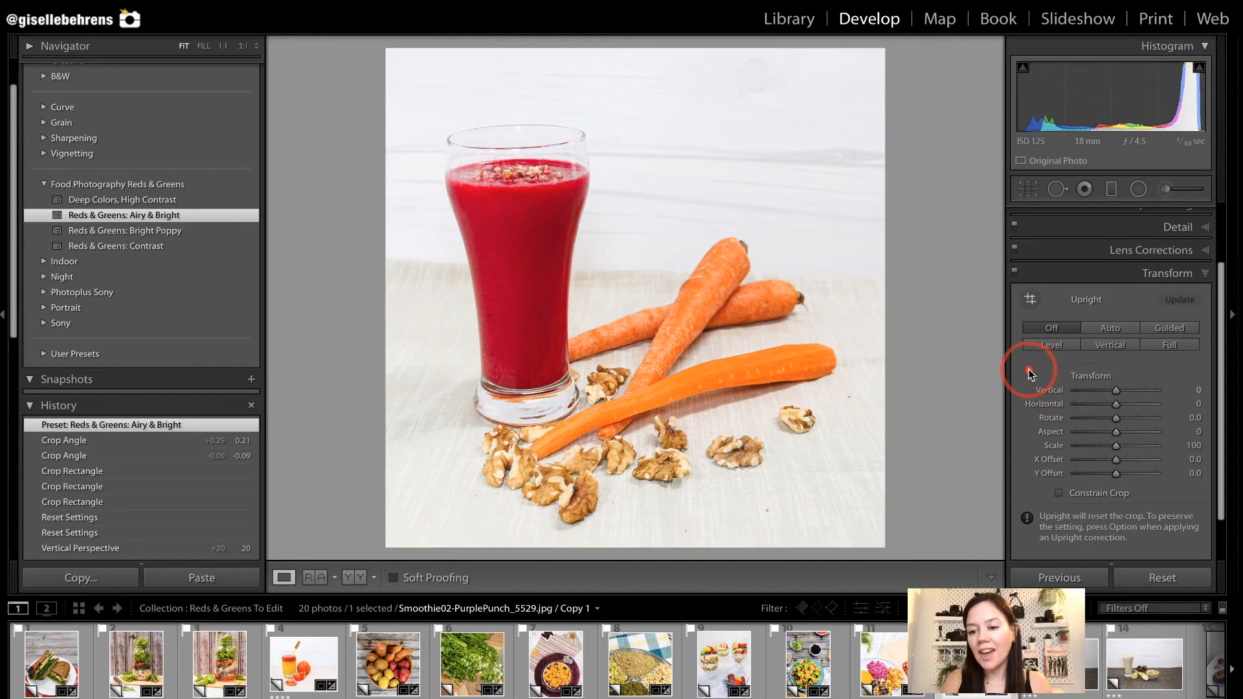
pyautogui.moveTo(1116, 391); pyautogui.dragTo(1124, 394)
# Rotate the red smoothie photo's crop to 0.56 and reposition the image slightly within the crop frame.
pyautogui.press('r')
pyautogui.moveTo(930, 354); pyautogui.dragTo(914, 360)
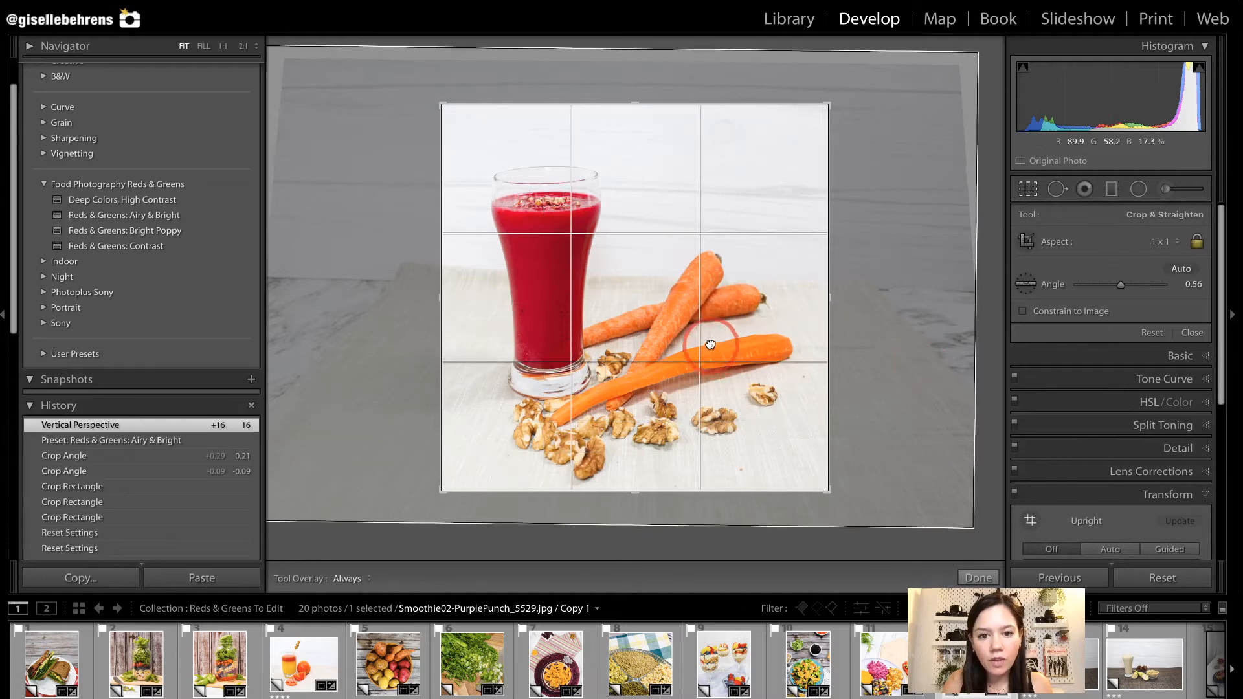
pyautogui.moveTo(712, 353); pyautogui.dragTo(710, 345)
pyautogui.press('Return')
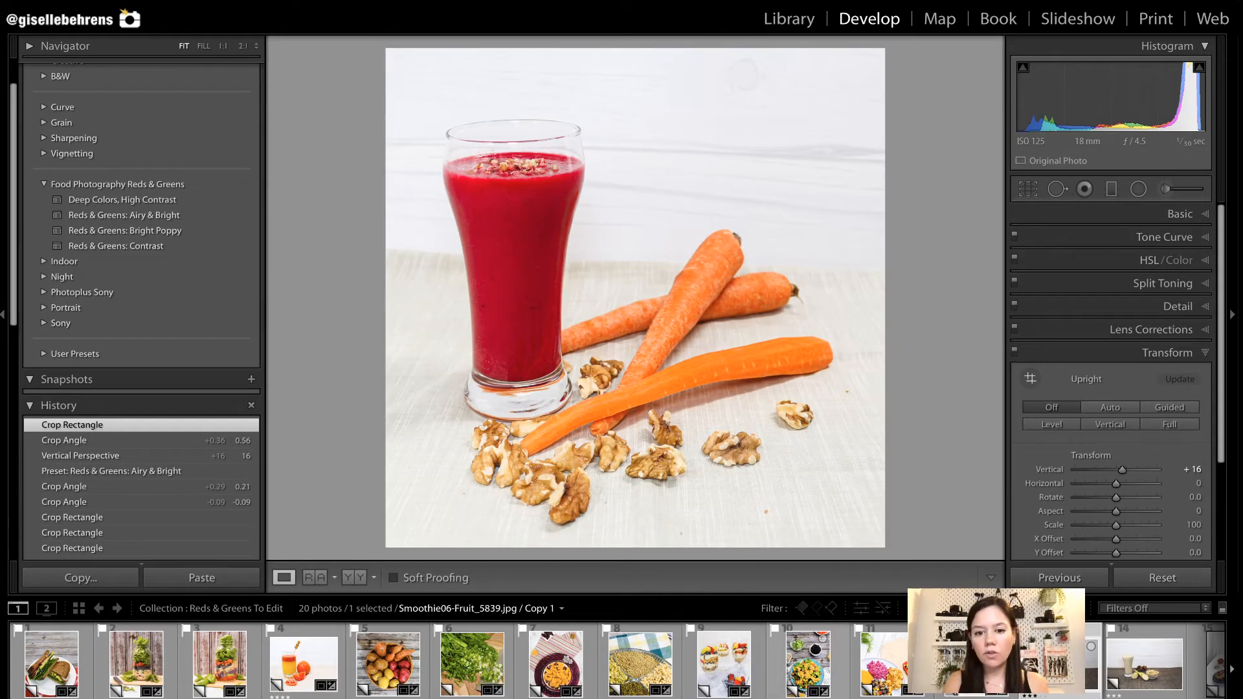
# Open the Smoothie06-Fruit_5839 photo and crop it 1 x 1 around the glass and fruit at an angle of 0.18.
pyautogui.click(1061, 662)
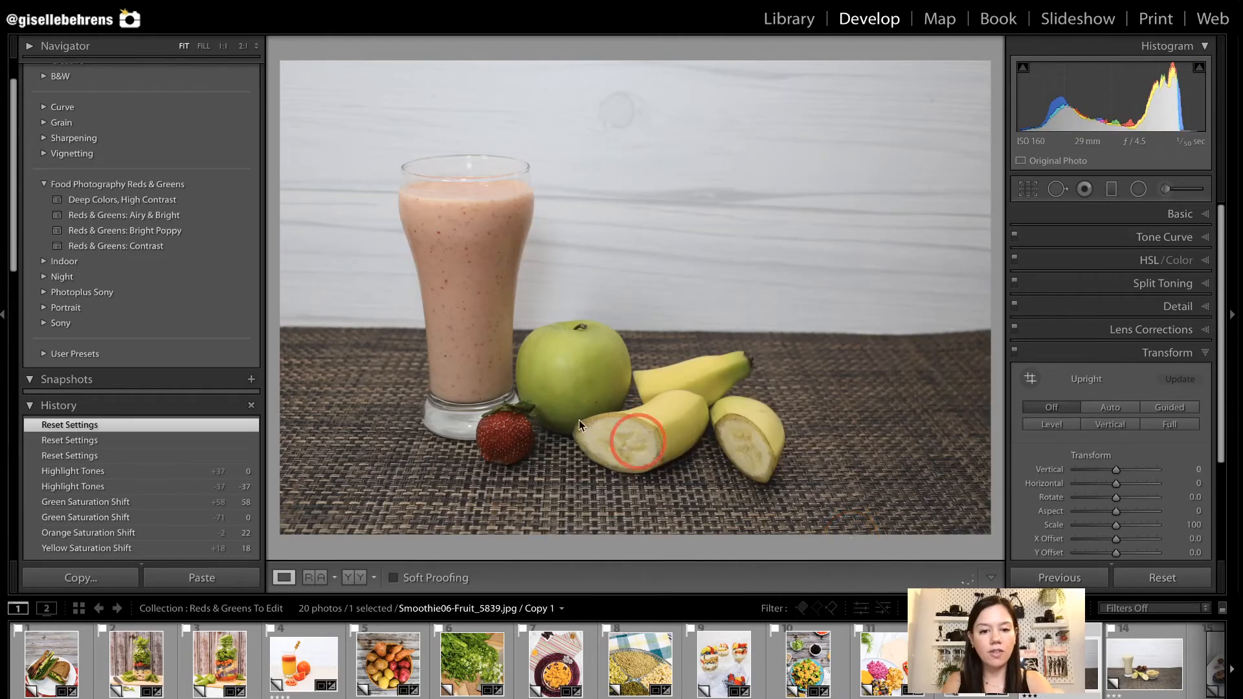
pyautogui.press('r')
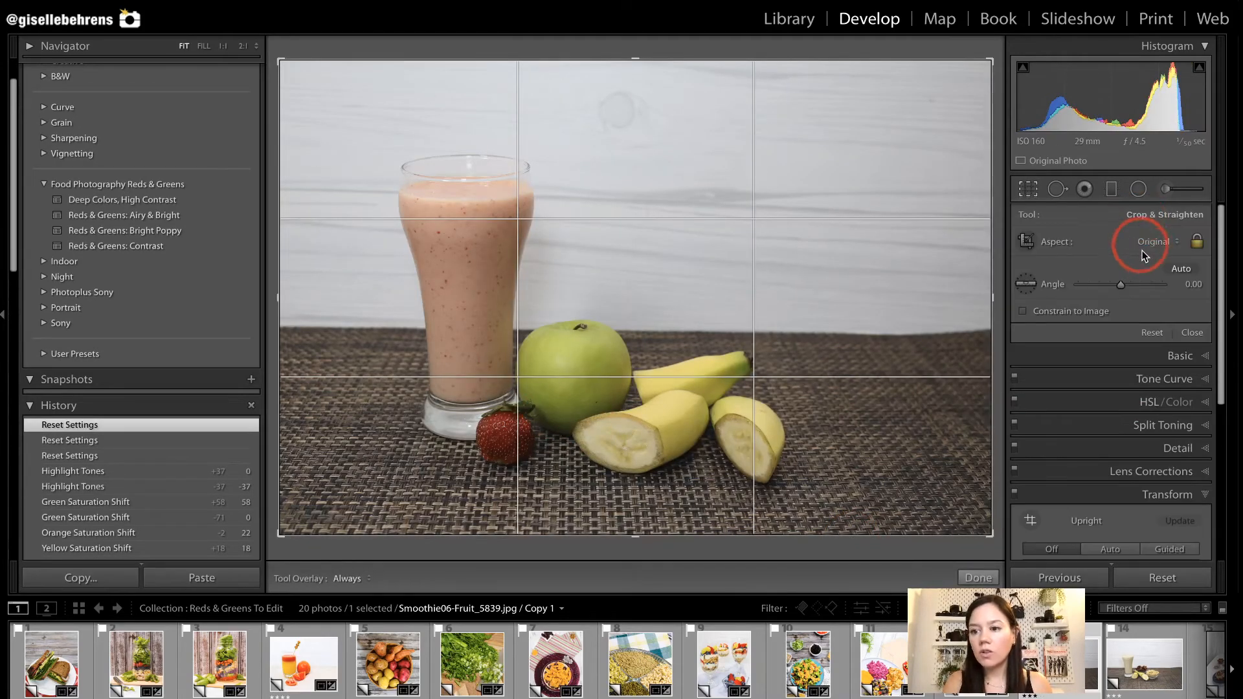
pyautogui.click(1147, 246)
pyautogui.click(1101, 270)
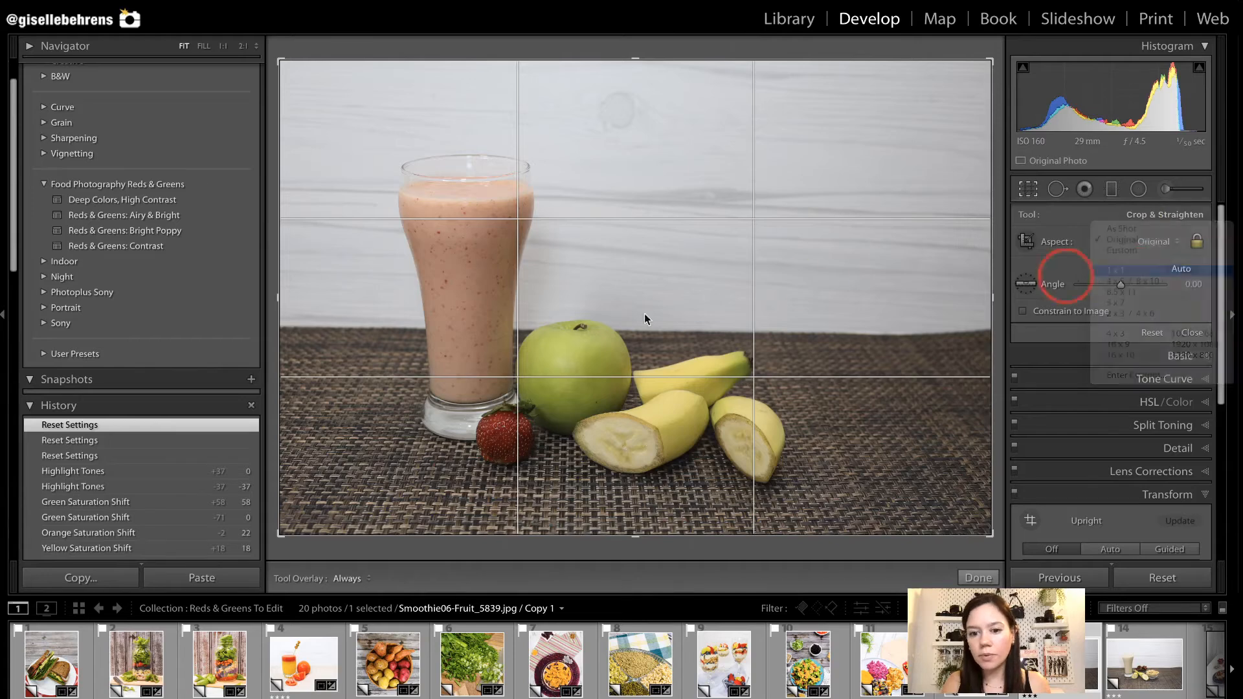
pyautogui.moveTo(791, 132); pyautogui.dragTo(814, 96)
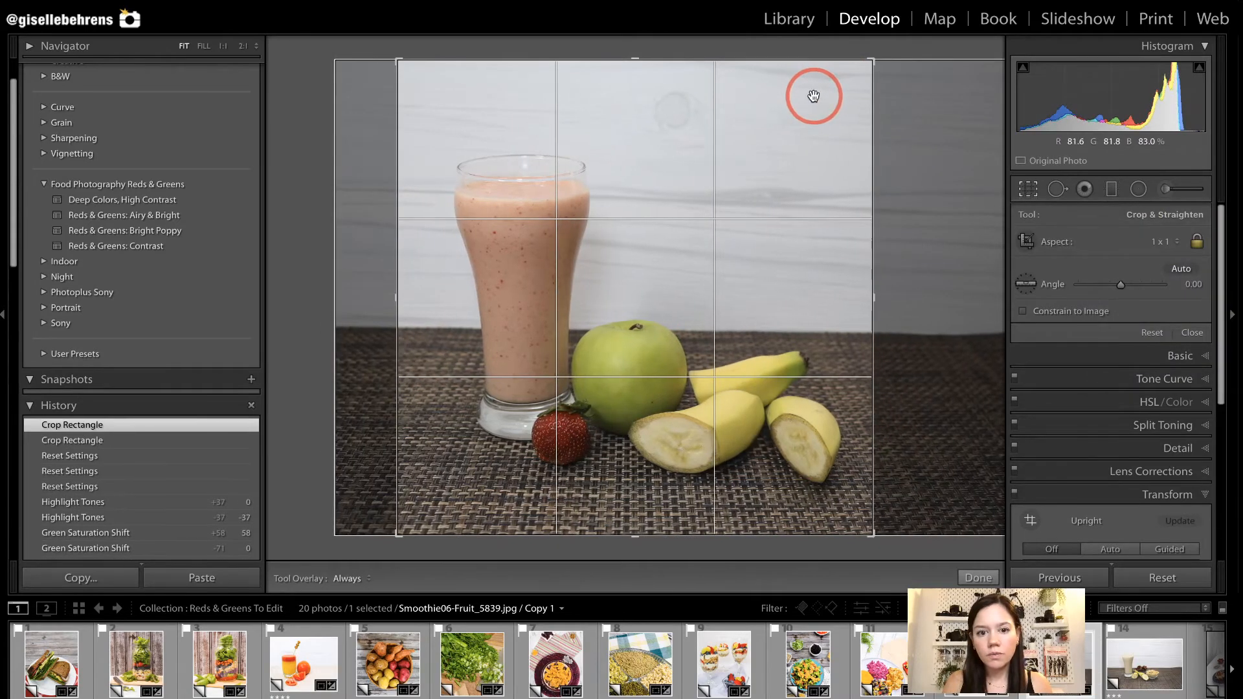
pyautogui.moveTo(875, 63); pyautogui.dragTo(842, 94)
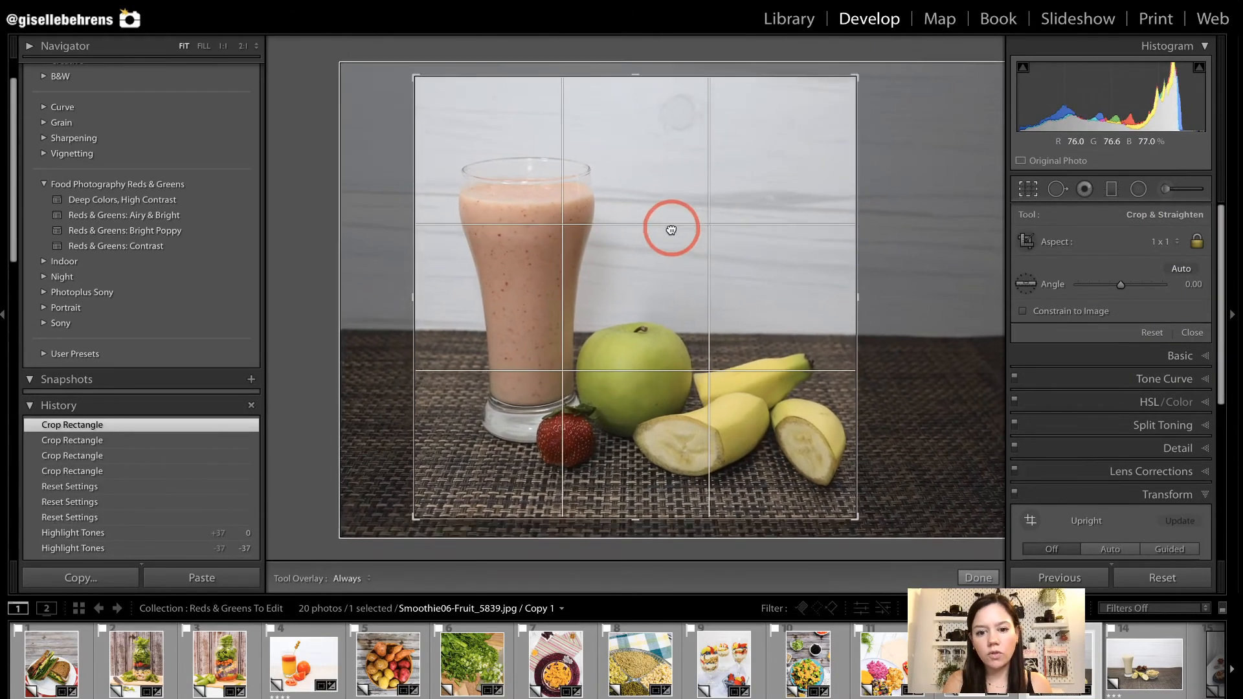
pyautogui.moveTo(662, 229); pyautogui.dragTo(660, 222)
pyautogui.moveTo(918, 300); pyautogui.dragTo(918, 301)
pyautogui.press('Return')
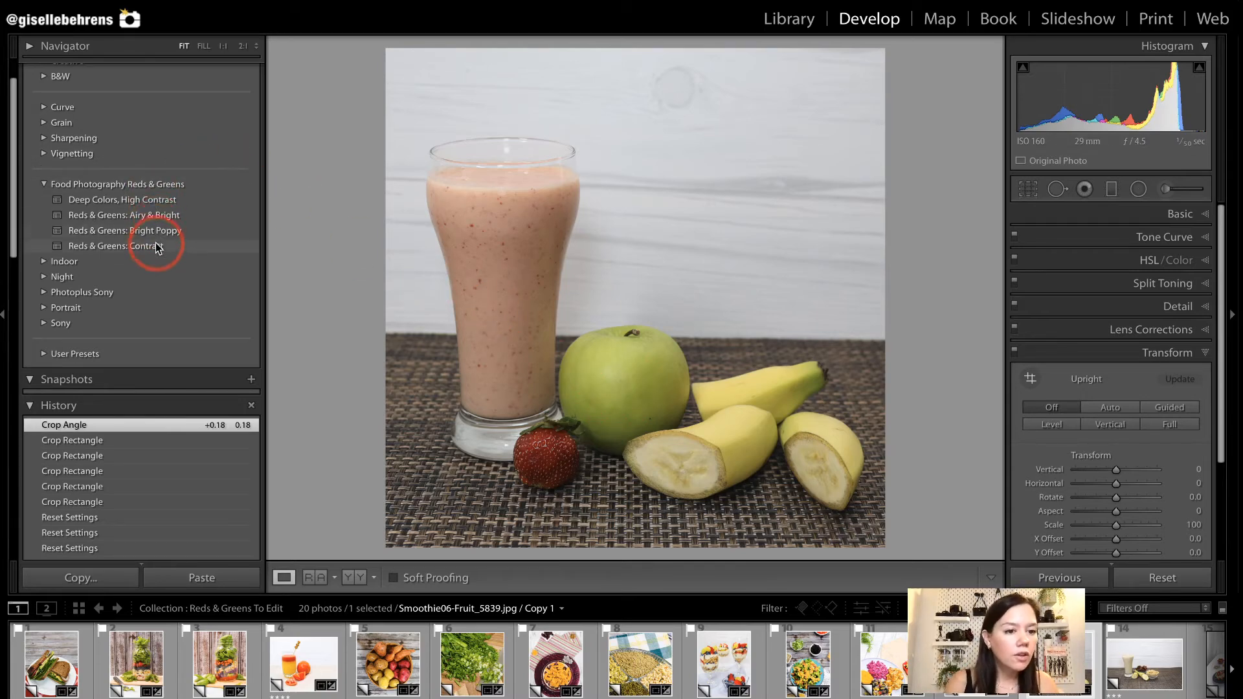
# Apply the Deep Colors, High Contrast preset to the fruit smoothie photo and straighten it with vertical perspective +6 and crop angle 0.02.
pyautogui.click(155, 202)
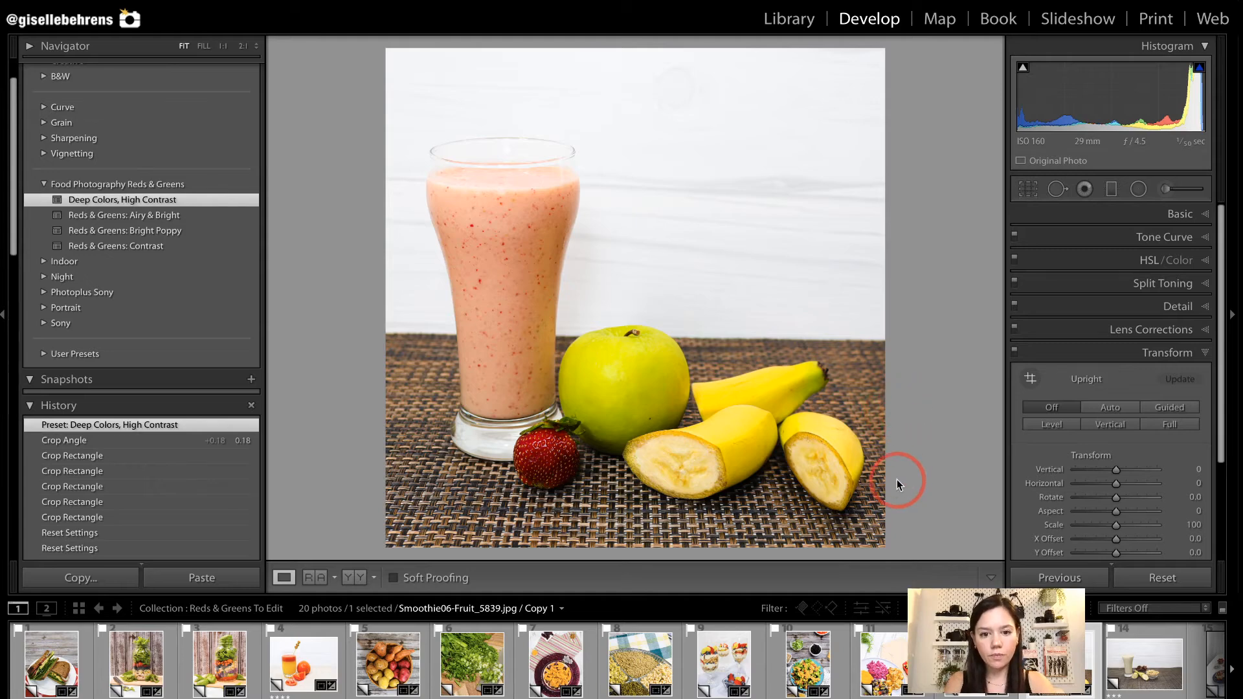
pyautogui.moveTo(1112, 467); pyautogui.dragTo(1117, 471)
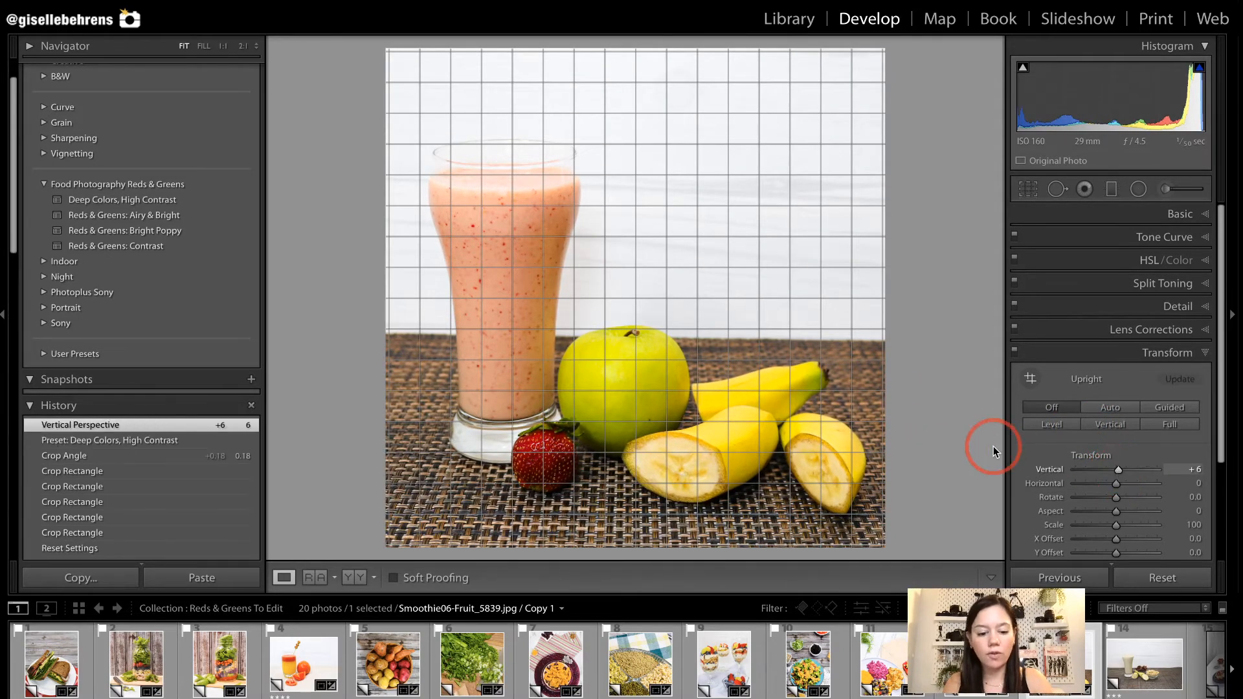
pyautogui.press('r')
pyautogui.moveTo(873, 413); pyautogui.dragTo(874, 411)
pyautogui.press('r')
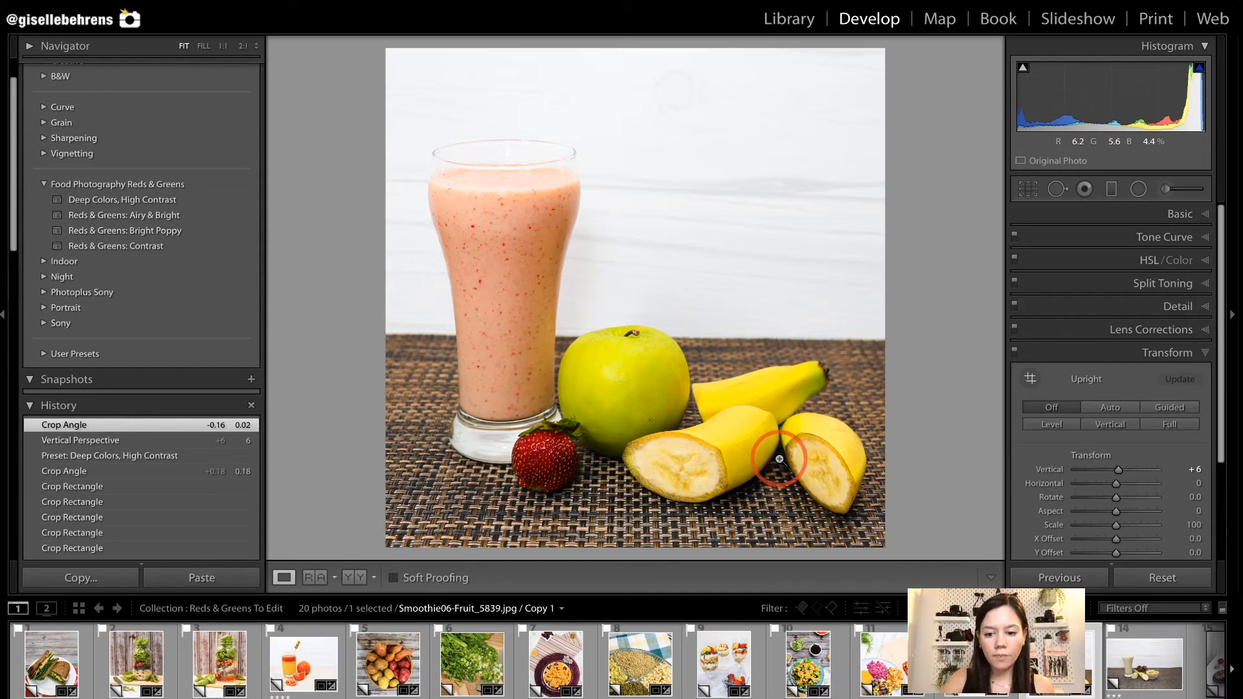
# Open the Smoothie07-PBanana_5864 photo and crop it 1 x 1 around the glass, banana and bowls at an angle of 0.17.
pyautogui.click(1129, 666)
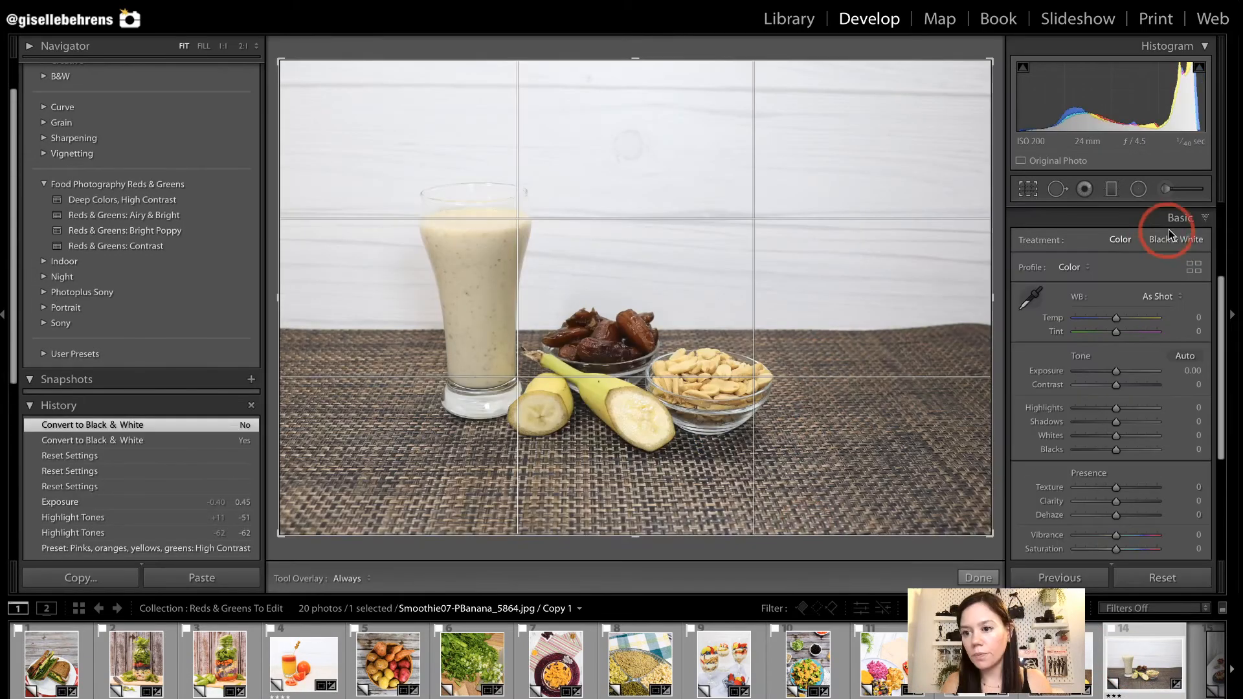
pyautogui.click(1171, 223)
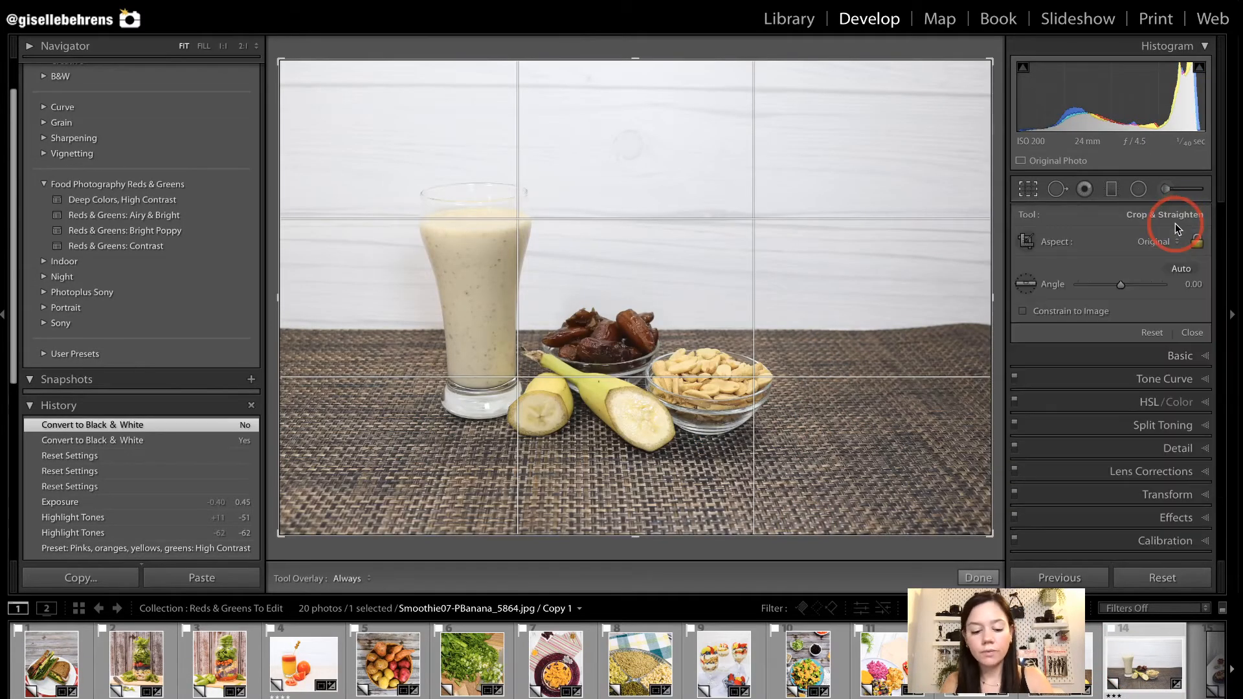
pyautogui.click(1177, 240)
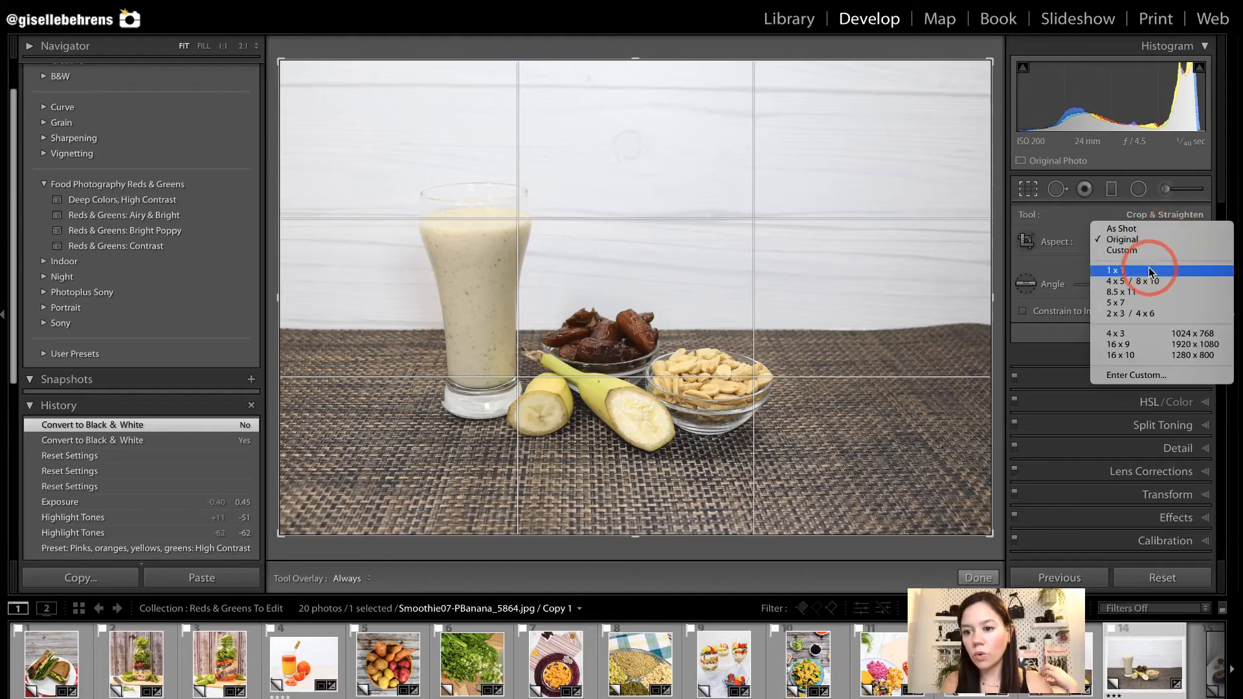
pyautogui.click(1150, 268)
pyautogui.moveTo(865, 66); pyautogui.dragTo(833, 101)
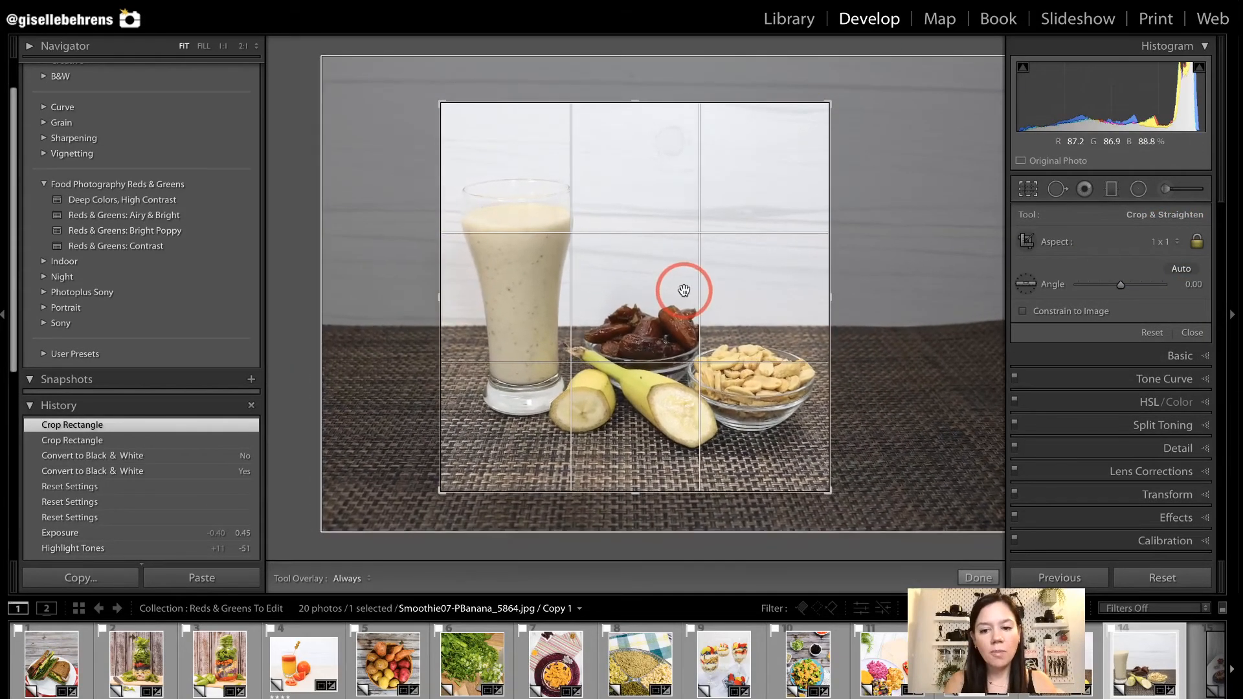
pyautogui.moveTo(860, 324); pyautogui.dragTo(866, 331)
pyautogui.press('Return')
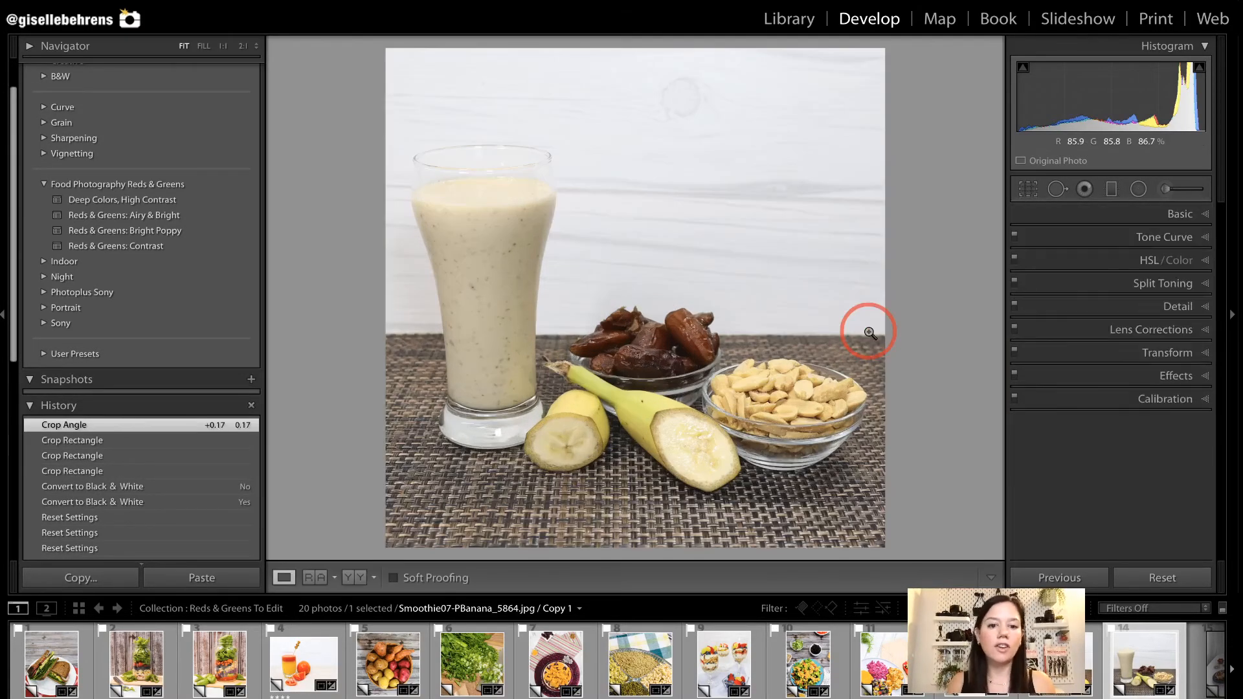
# Apply the Deep Colors, High Contrast preset to the banana smoothie photo and set its exposure to +0.20.
pyautogui.click(168, 201)
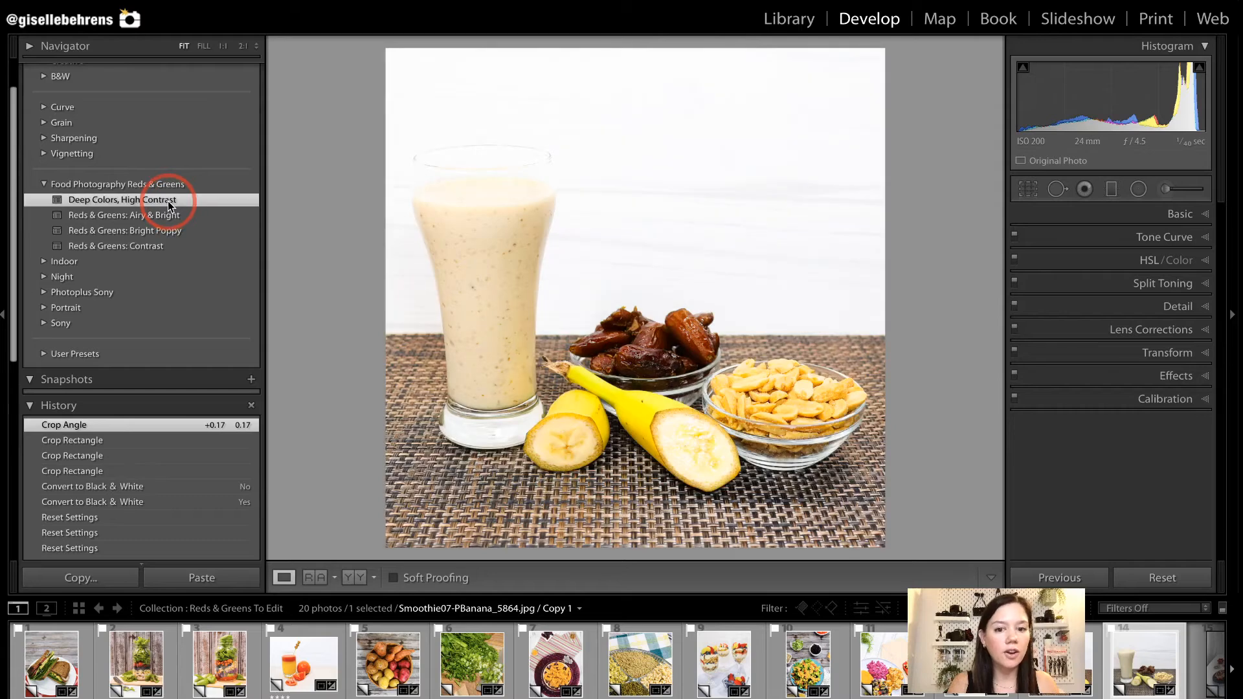
pyautogui.click(1156, 220)
pyautogui.moveTo(1127, 366); pyautogui.dragTo(1118, 369)
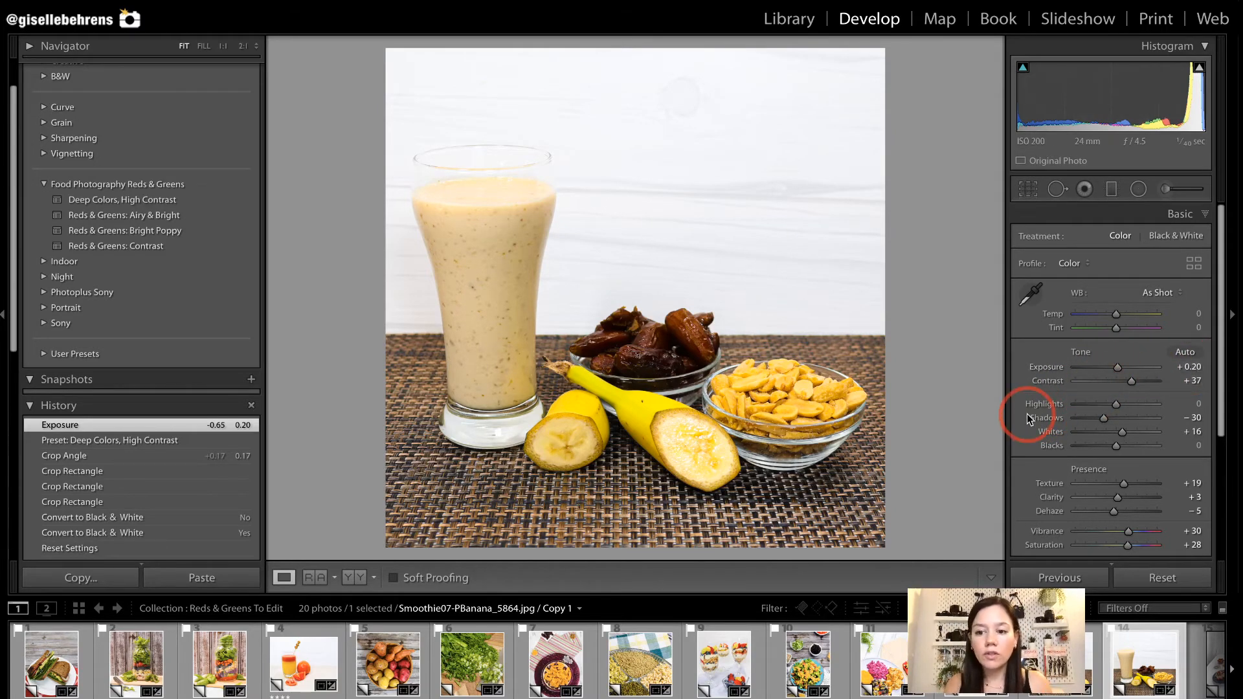
# Correct the banana smoothie photo's perspective by setting the vertical transform to +8.
pyautogui.scroll(-5, 1027, 414)
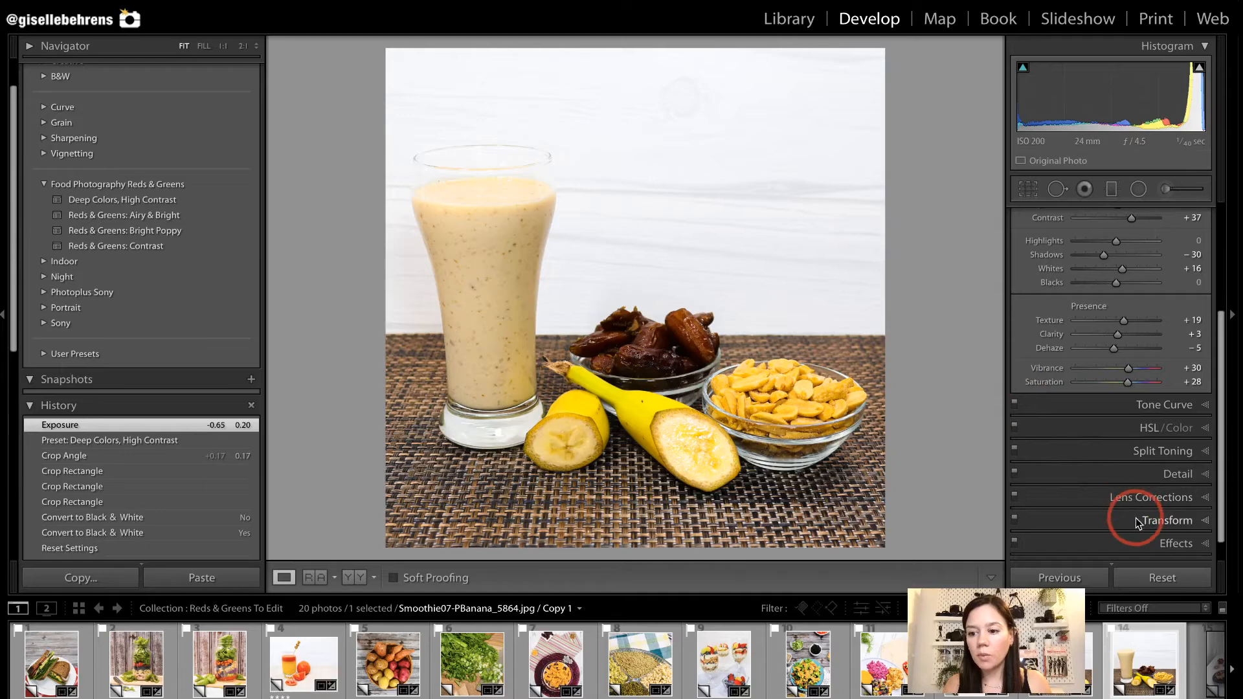
pyautogui.click(1135, 519)
pyautogui.moveTo(1110, 395); pyautogui.dragTo(1118, 391)
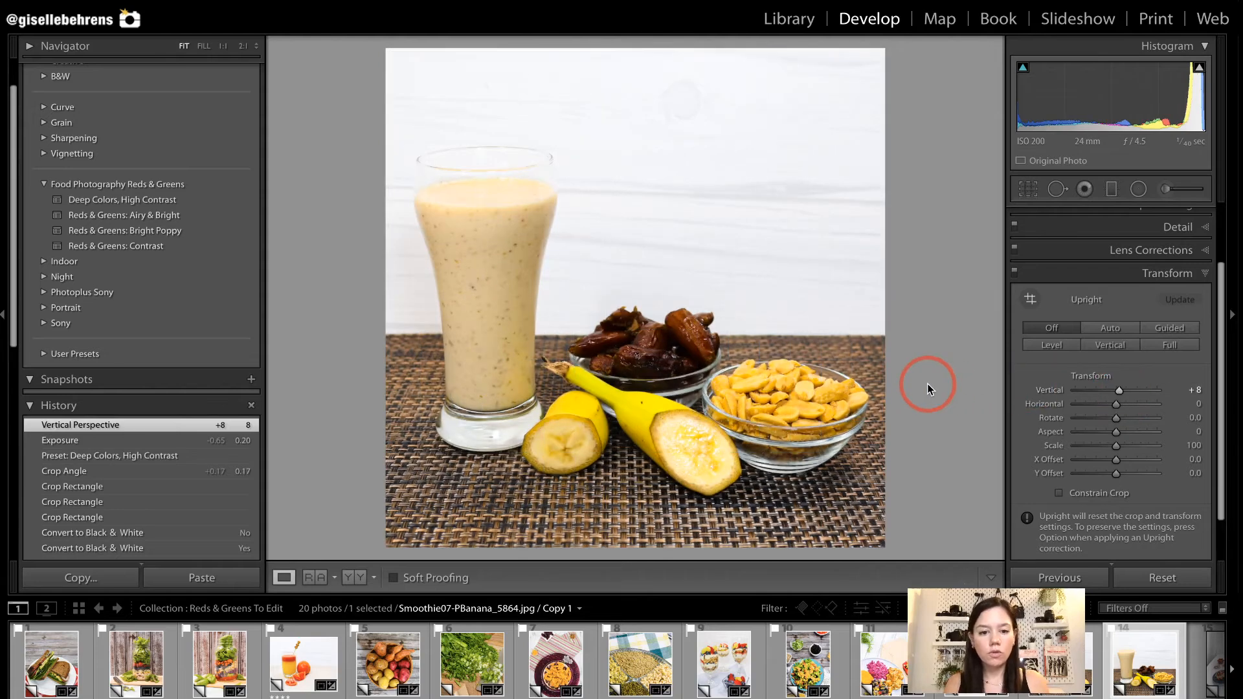
# Open the CustardPie_7206 photo for editing.
pyautogui.hscroll(7, 971, 660)
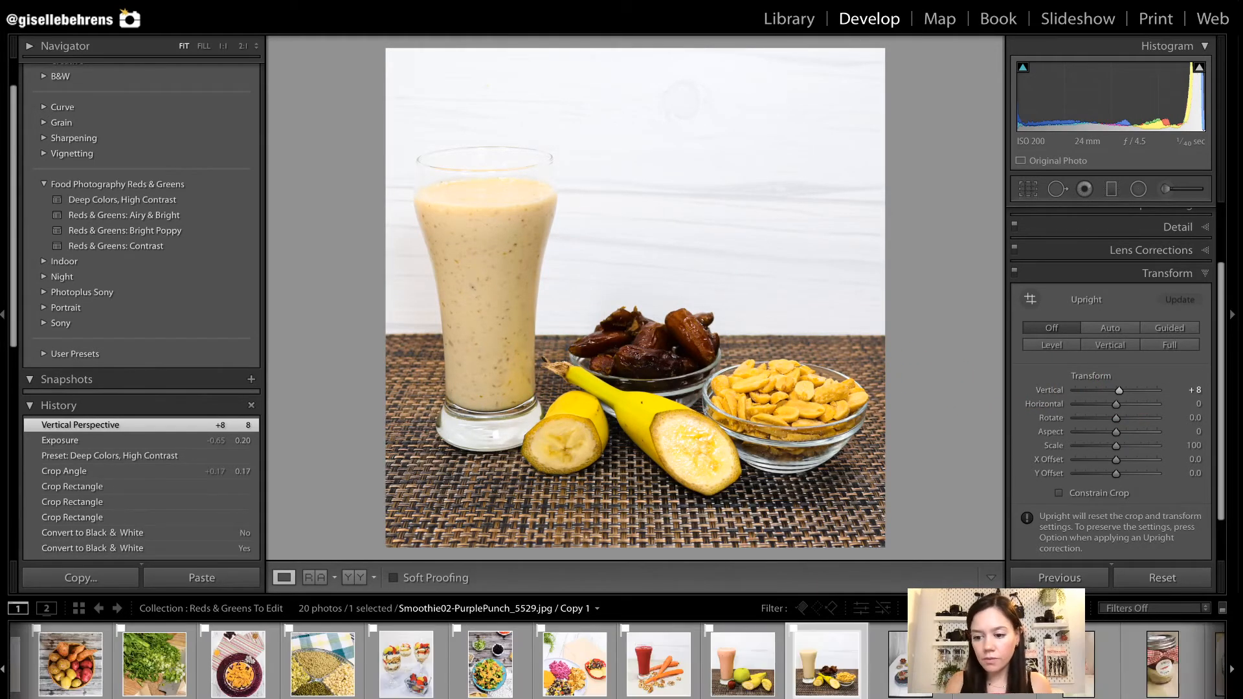
pyautogui.click(747, 673)
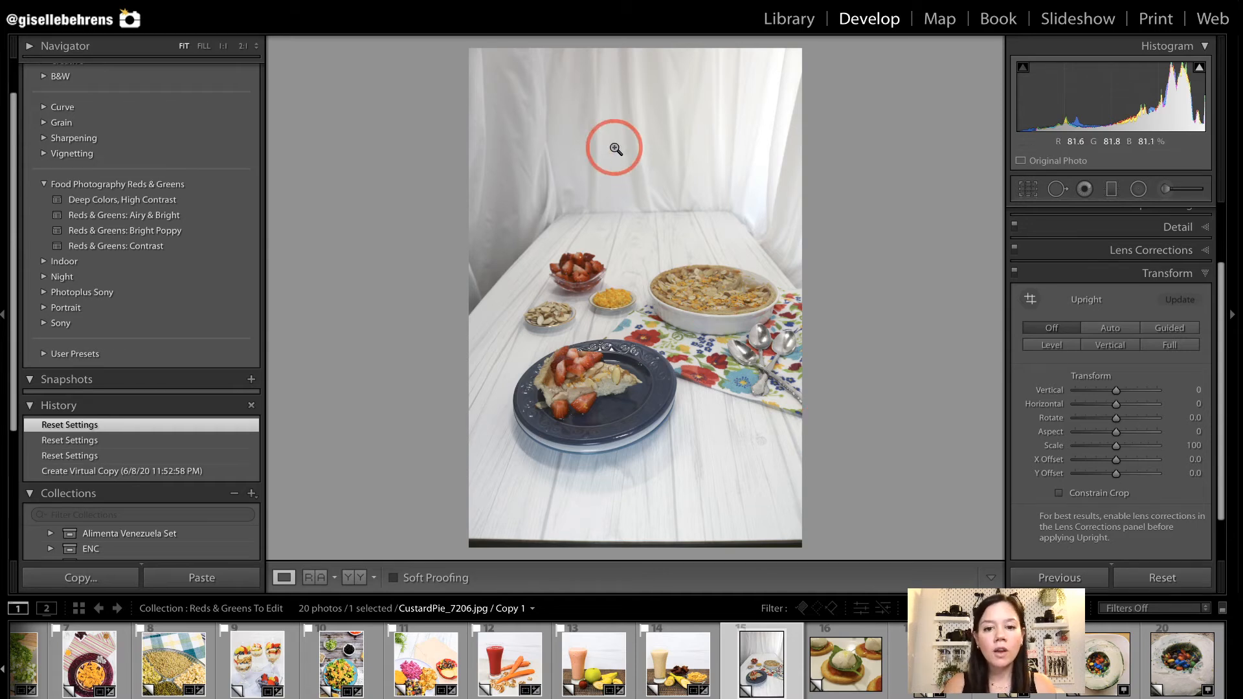
pyautogui.moveTo(480, 60); pyautogui.dragTo(834, 258)
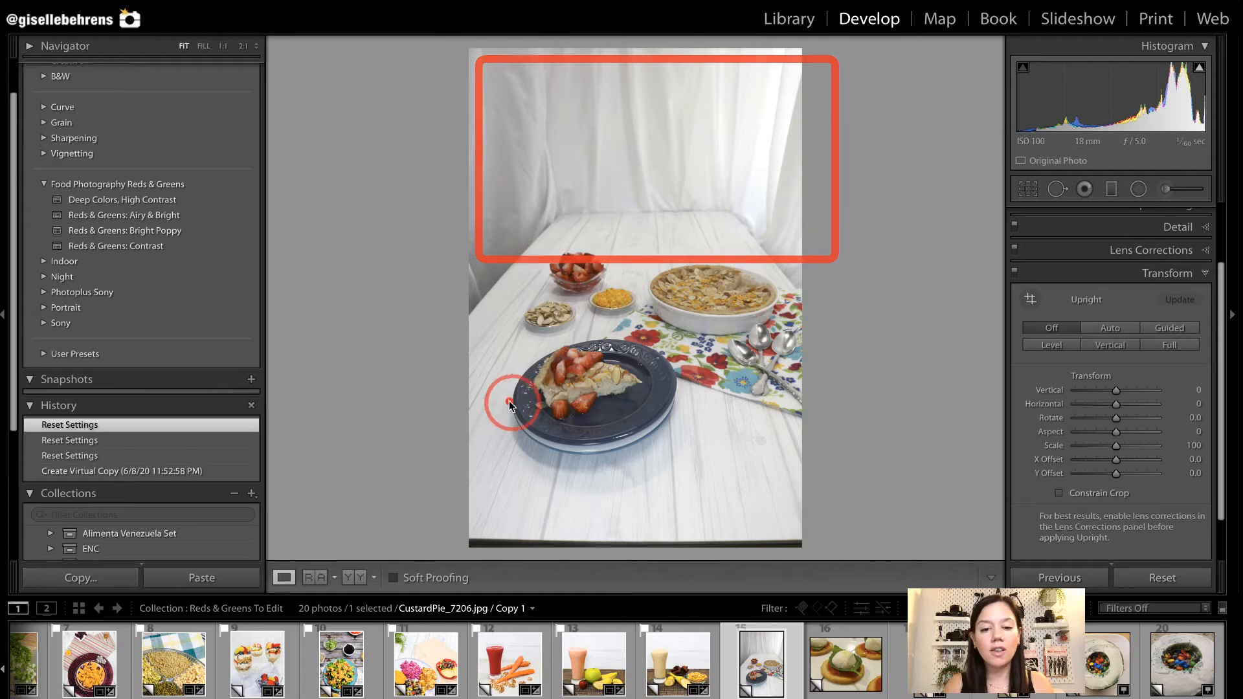
pyautogui.moveTo(466, 400); pyautogui.dragTo(764, 536)
pyautogui.moveTo(428, 513); pyautogui.dragTo(921, 580)
pyautogui.moveTo(500, 184); pyautogui.dragTo(501, 187)
pyautogui.moveTo(492, 59); pyautogui.dragTo(825, 242)
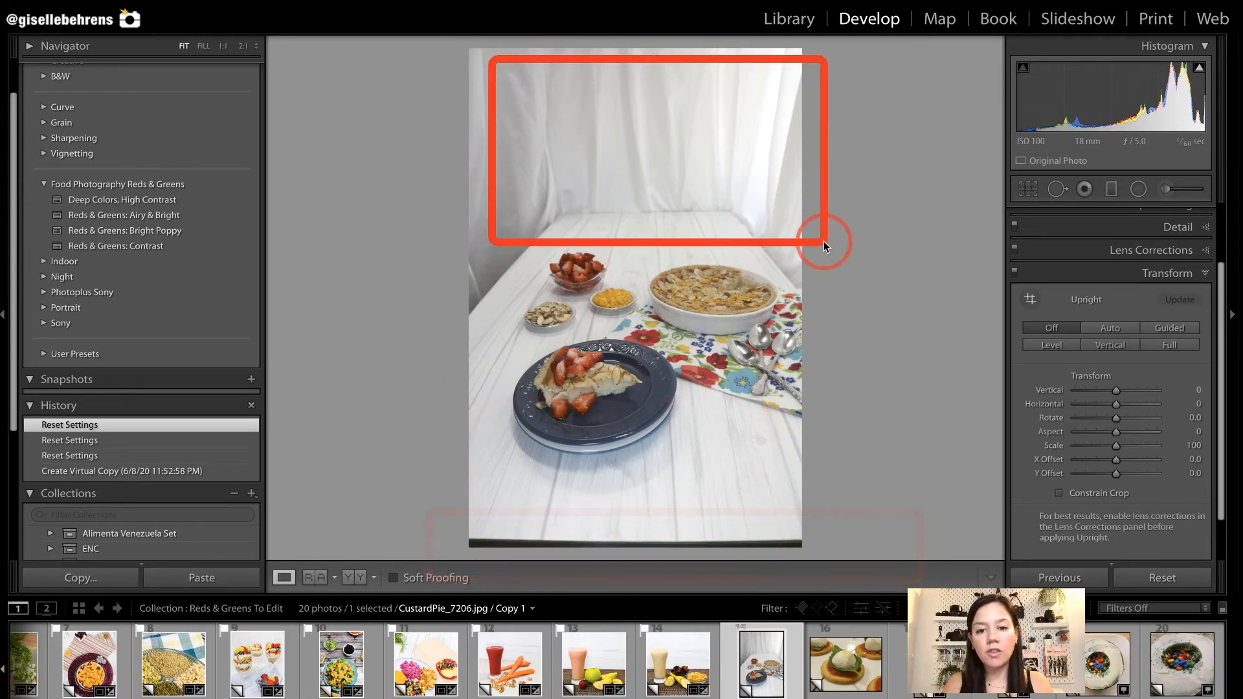
# Crop the custard pie photo 1 x 1 around the plated slice, pie dish and small bowls, excluding the curtain and the table's front edge.
pyautogui.press('r')
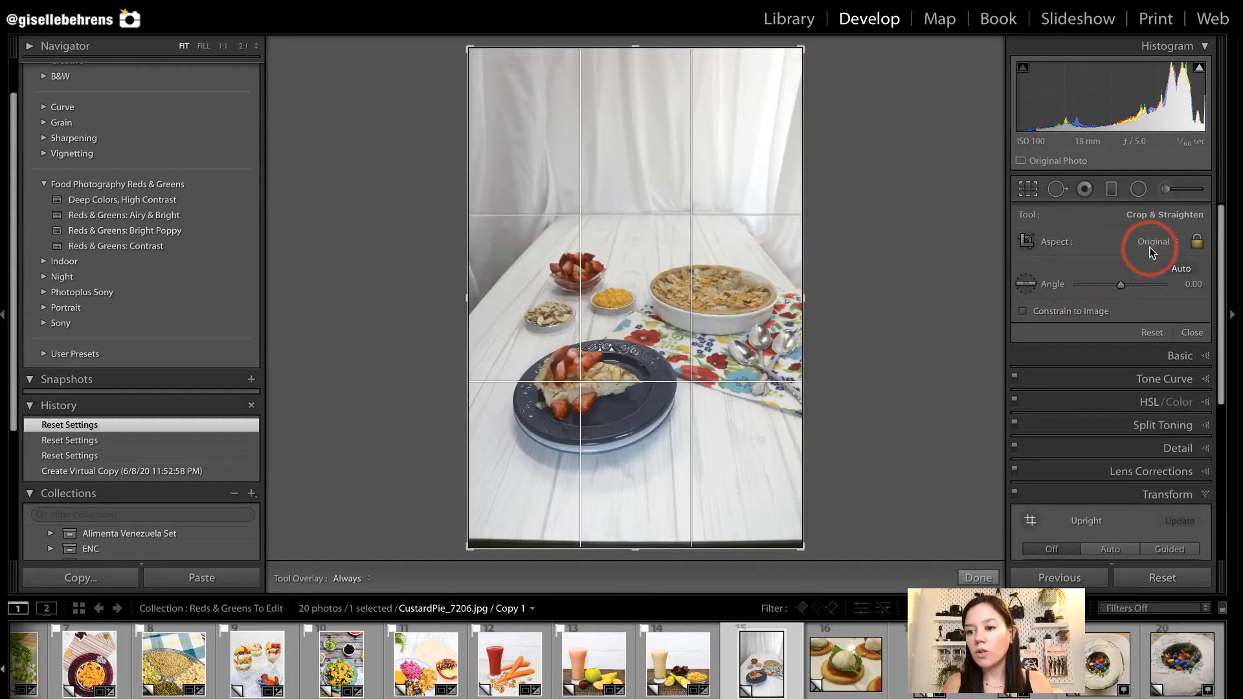
pyautogui.click(1147, 246)
pyautogui.click(1147, 271)
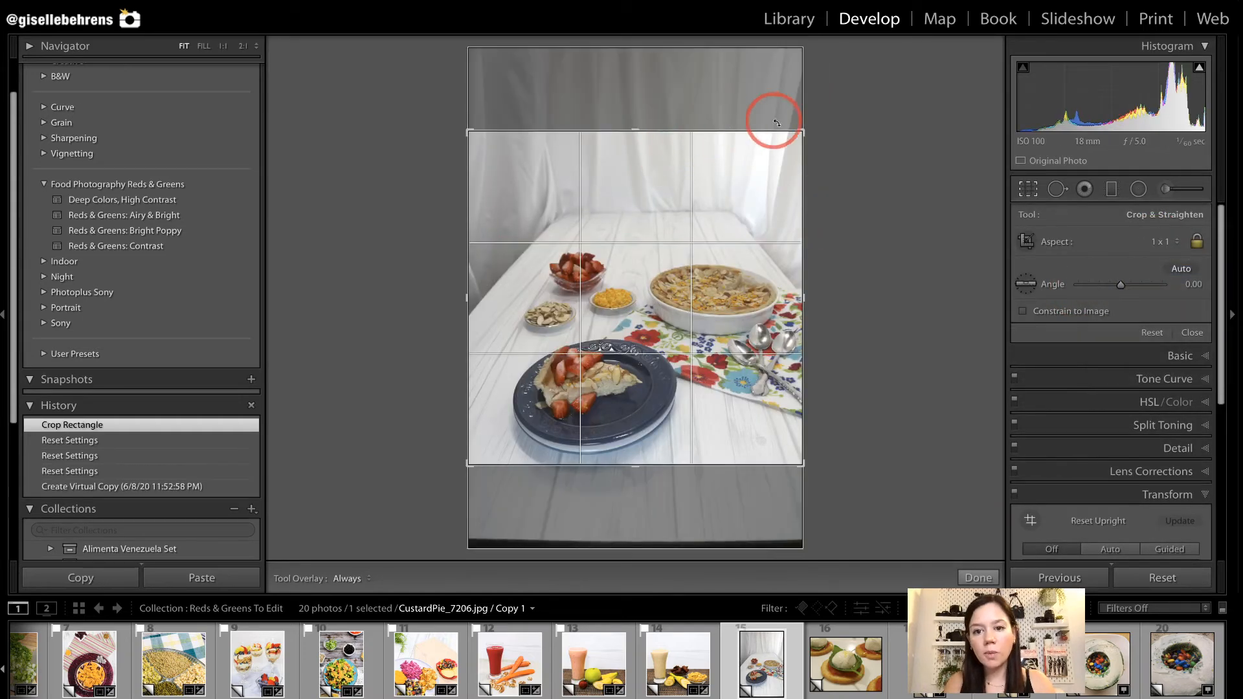
pyautogui.moveTo(805, 131); pyautogui.dragTo(727, 200)
pyautogui.moveTo(625, 307); pyautogui.dragTo(607, 281)
pyautogui.moveTo(763, 174); pyautogui.dragTo(755, 177)
pyautogui.moveTo(662, 269); pyautogui.dragTo(667, 257)
pyautogui.moveTo(759, 173); pyautogui.dragTo(758, 175)
pyautogui.moveTo(649, 315); pyautogui.dragTo(648, 303)
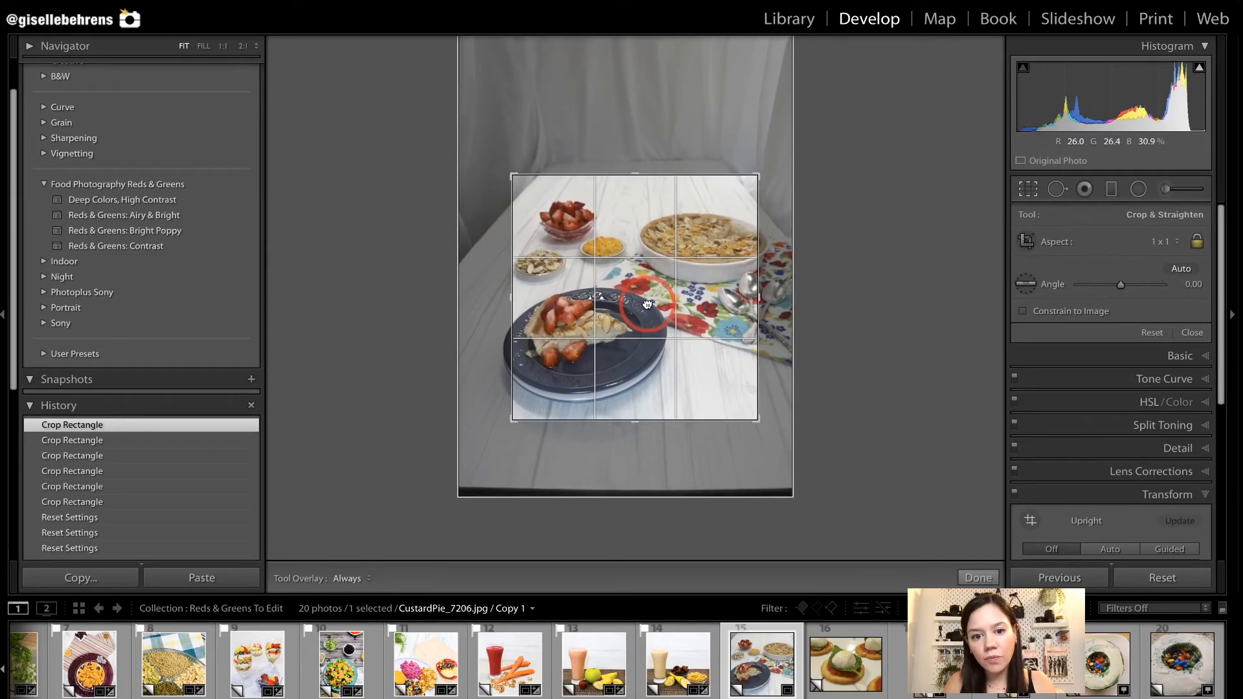
pyautogui.press('Return')
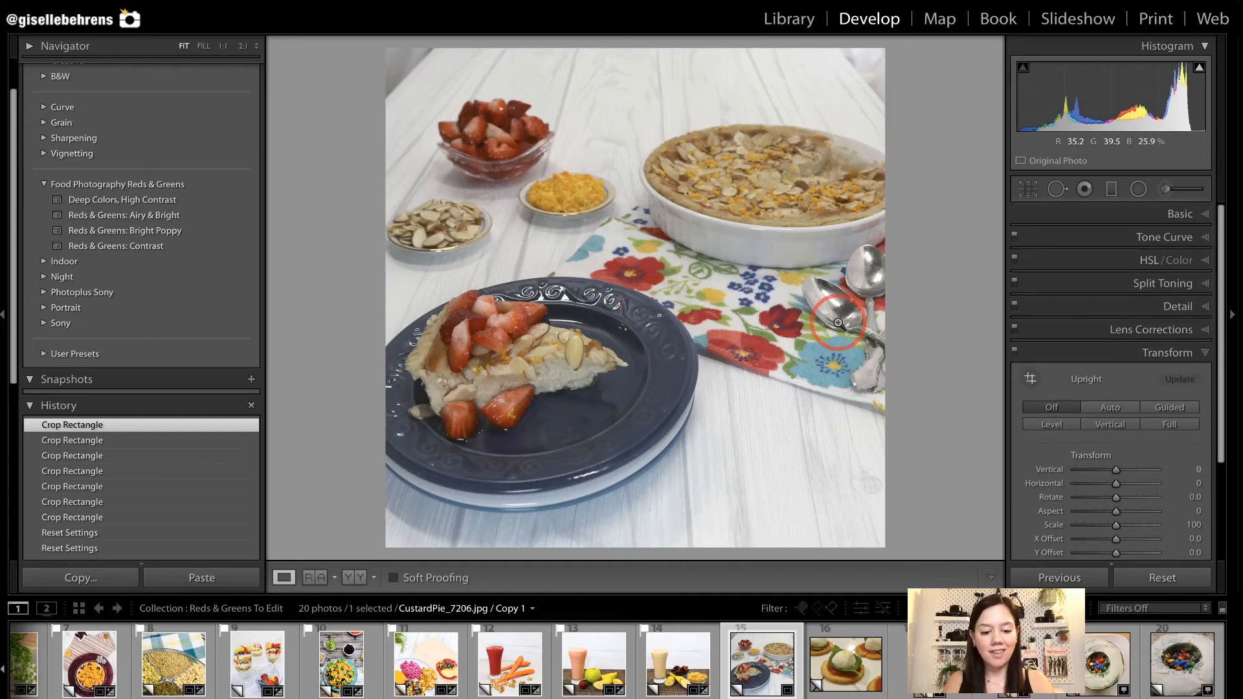
# Rotate the custard pie photo's crop to 1.81 and tighten and reposition the frame around the slice, pie dish and bowls.
pyautogui.press('r')
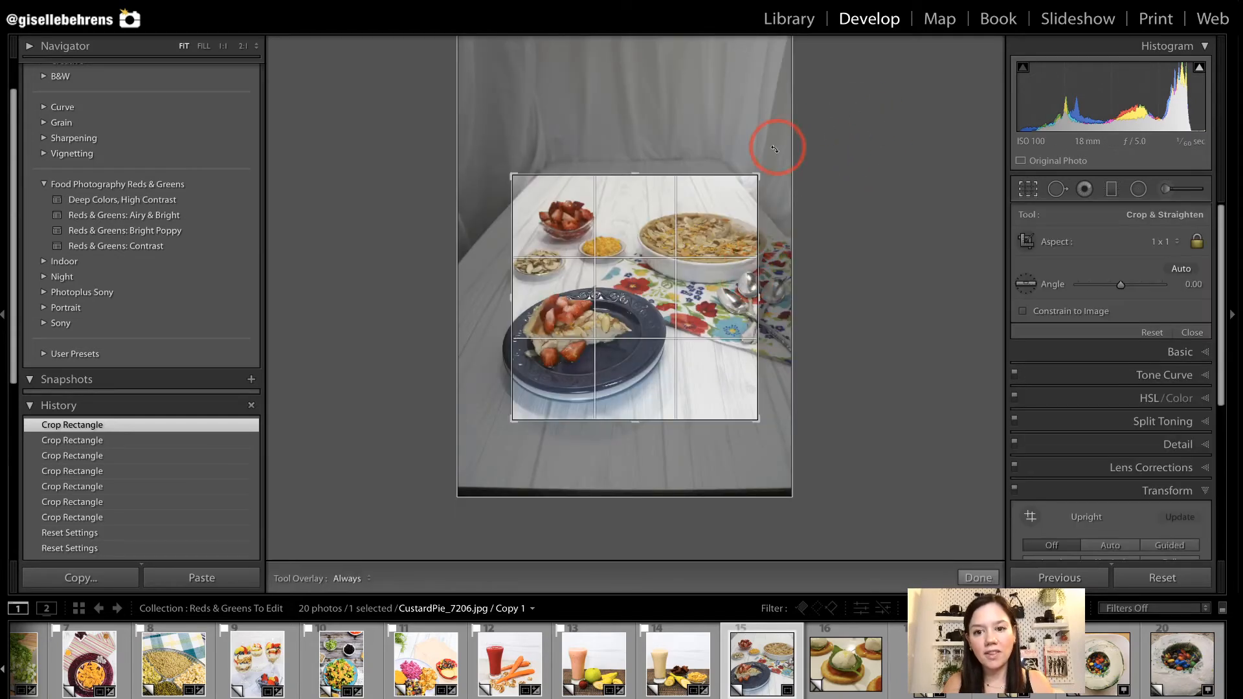
pyautogui.moveTo(757, 175); pyautogui.dragTo(752, 180)
pyautogui.moveTo(809, 219); pyautogui.dragTo(812, 224)
pyautogui.click(667, 278)
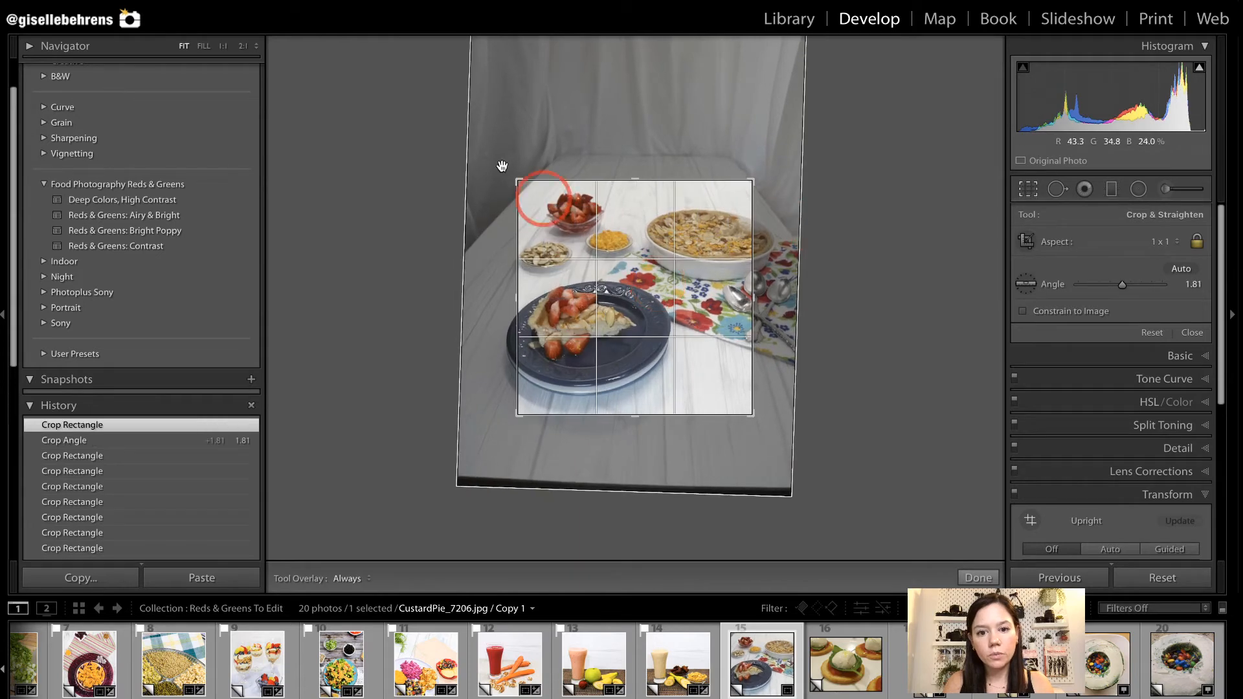
pyautogui.moveTo(509, 182); pyautogui.dragTo(521, 187)
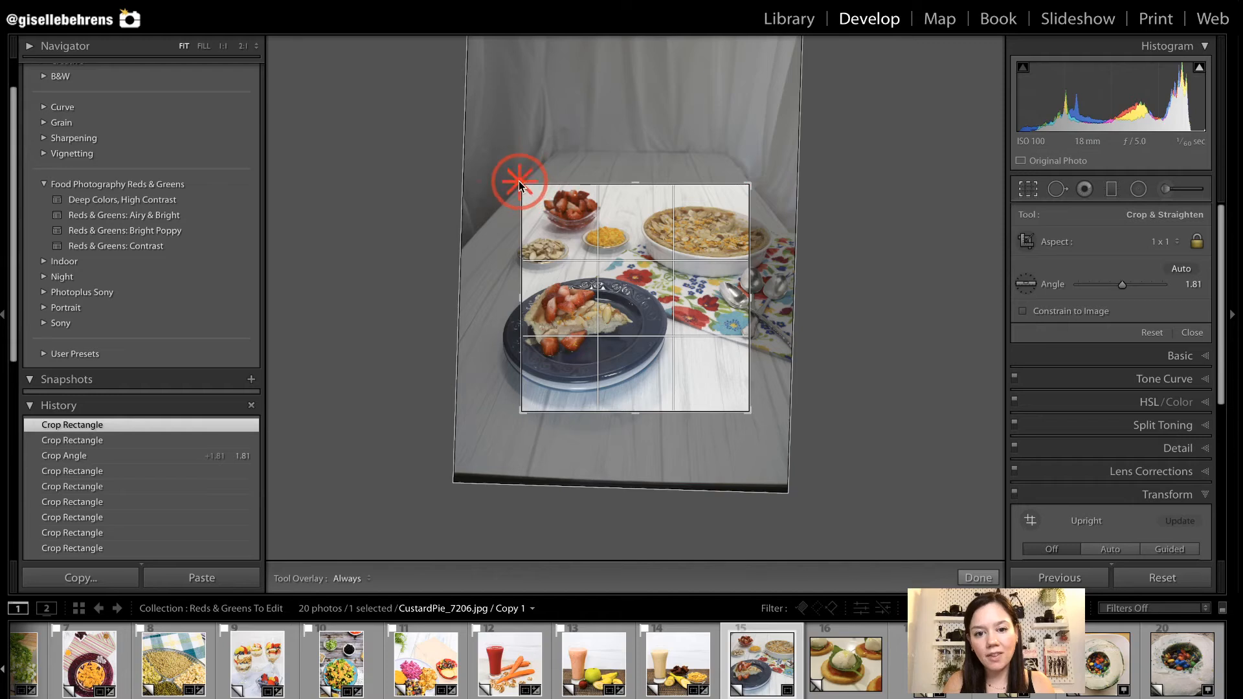
pyautogui.moveTo(640, 354); pyautogui.dragTo(637, 357)
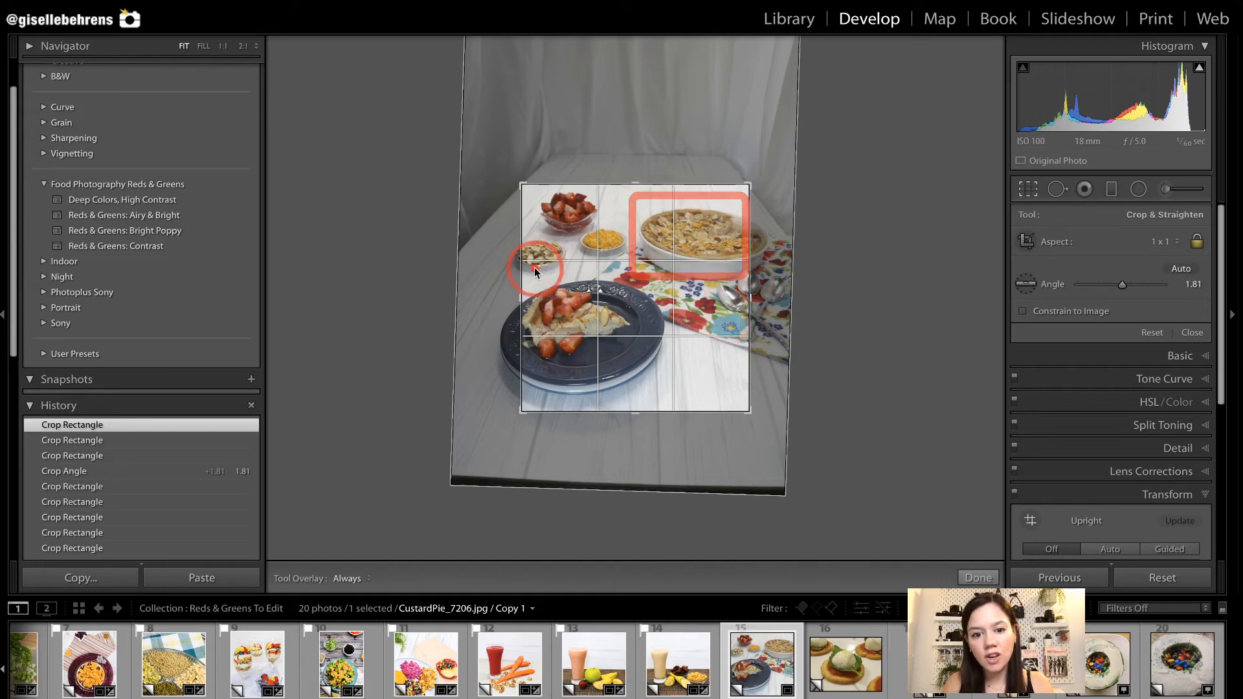
pyautogui.press('Return')
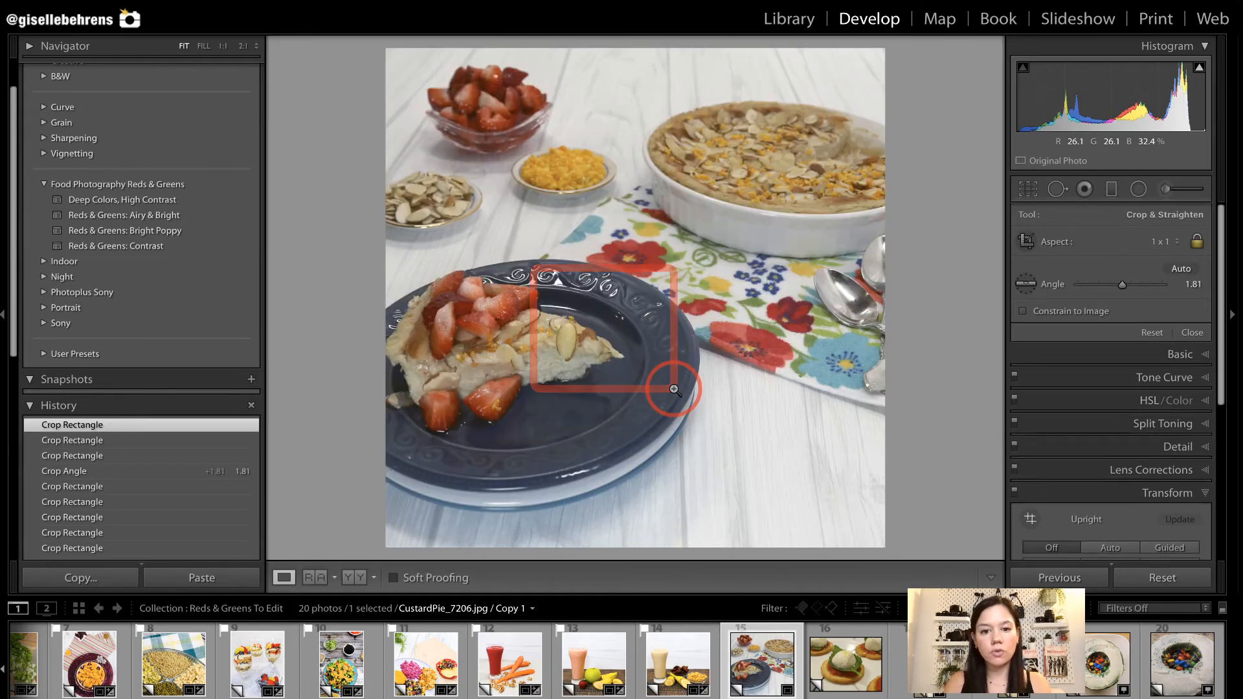
# Set the custard pie photo's crop angle to 0.58 and apply the Reds & Greens: Bright Poppy preset.
pyautogui.press('r')
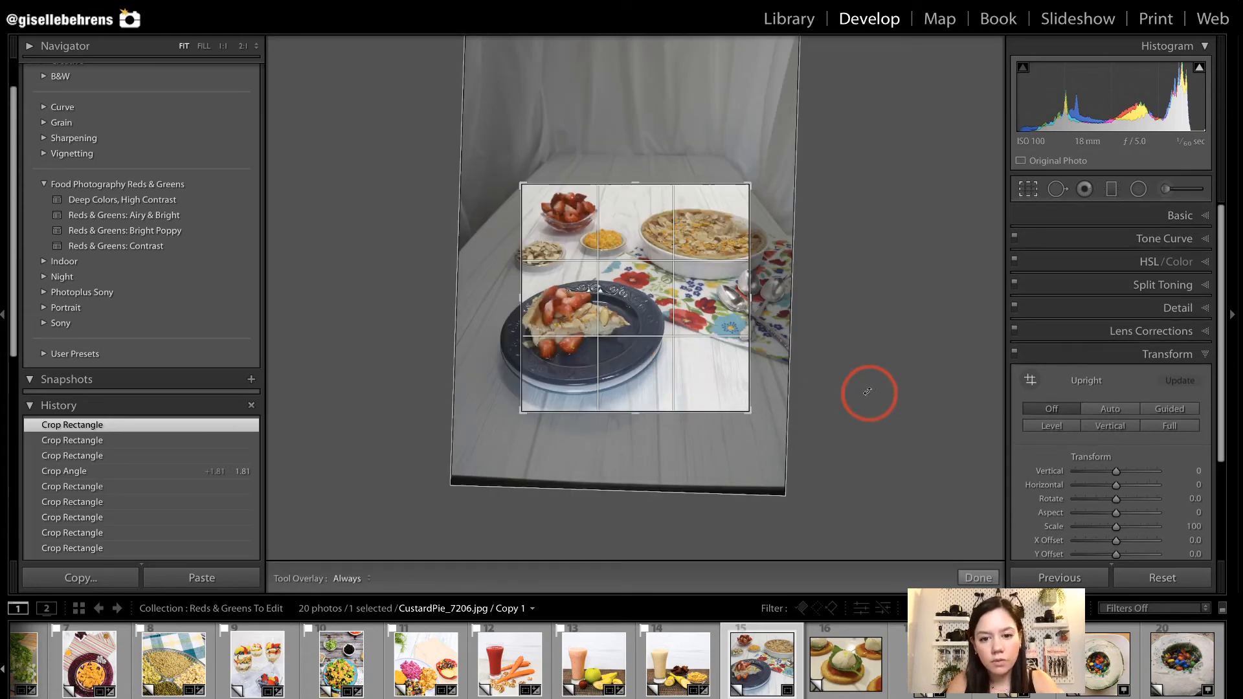
pyautogui.moveTo(866, 394); pyautogui.dragTo(867, 387)
pyautogui.press('Return')
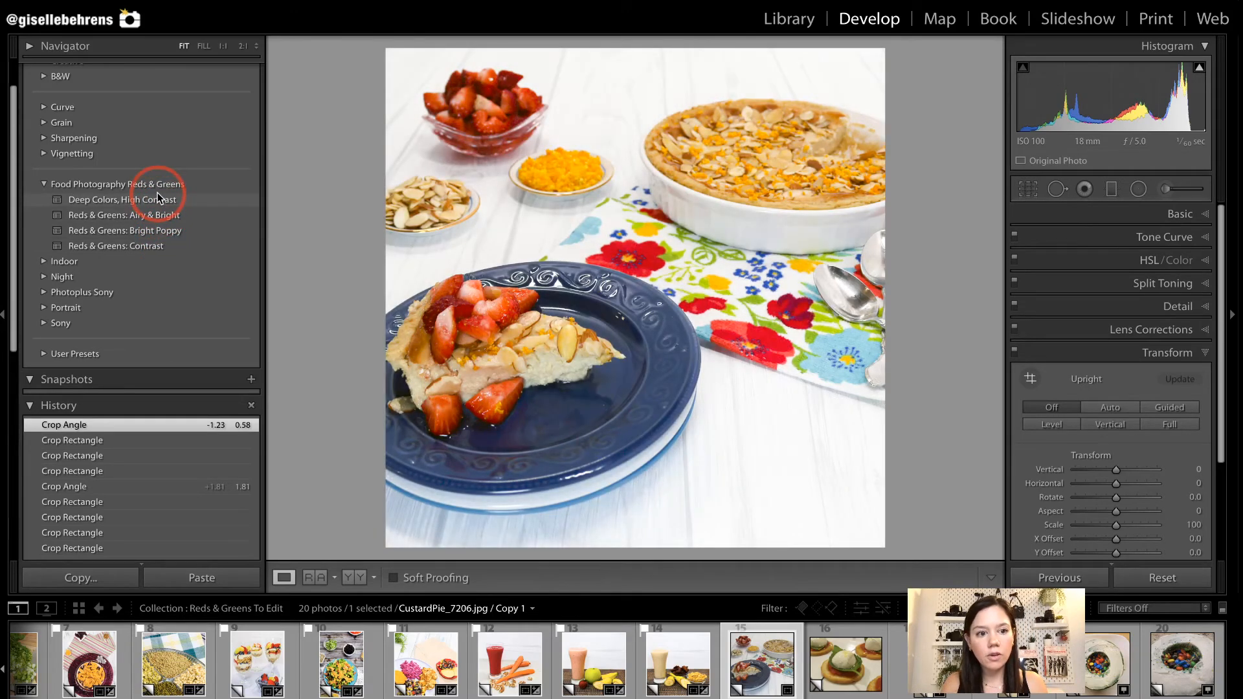
pyautogui.click(158, 227)
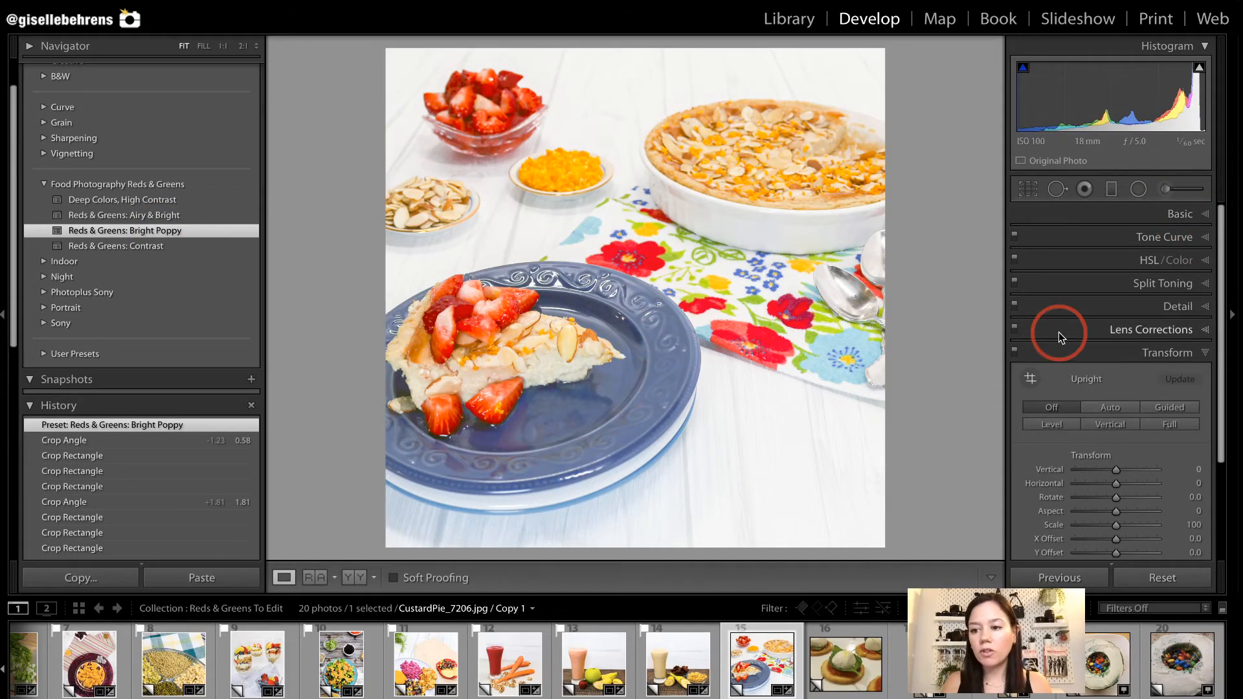
# Try Shadows at -35 on the custard pie photo and reset the adjustment to 0.
pyautogui.click(1175, 215)
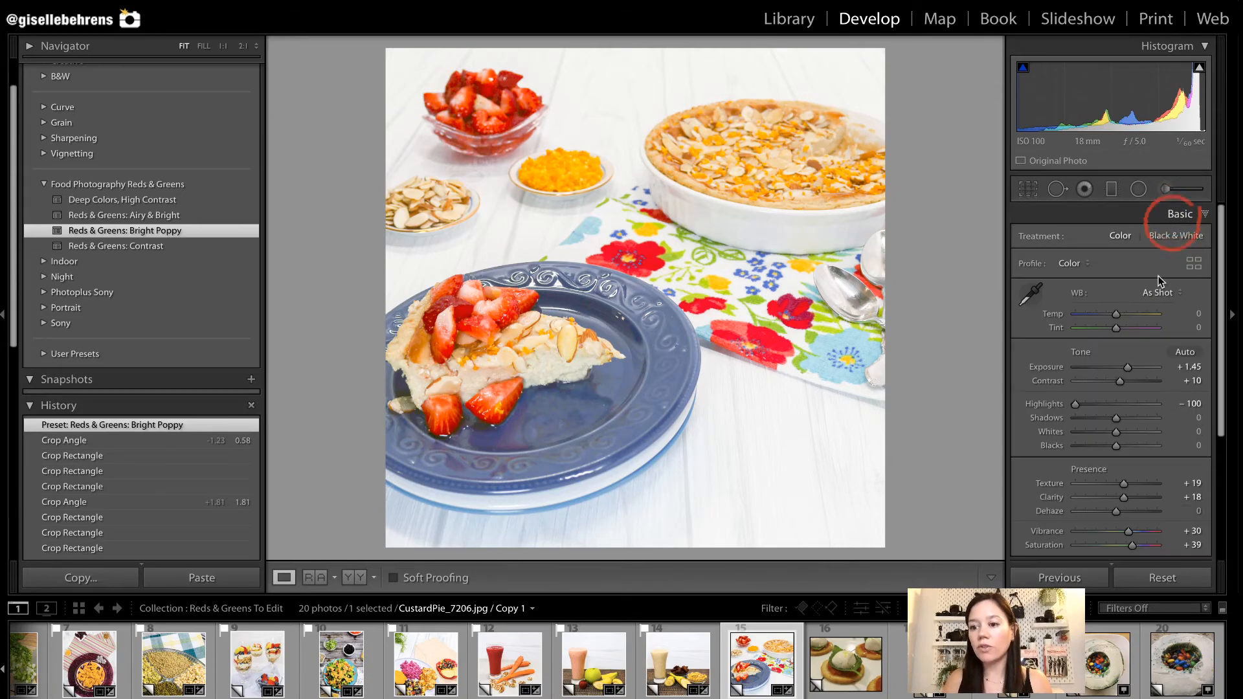
pyautogui.scroll(-1, 1170, 292)
pyautogui.scroll(-1, 1170, 291)
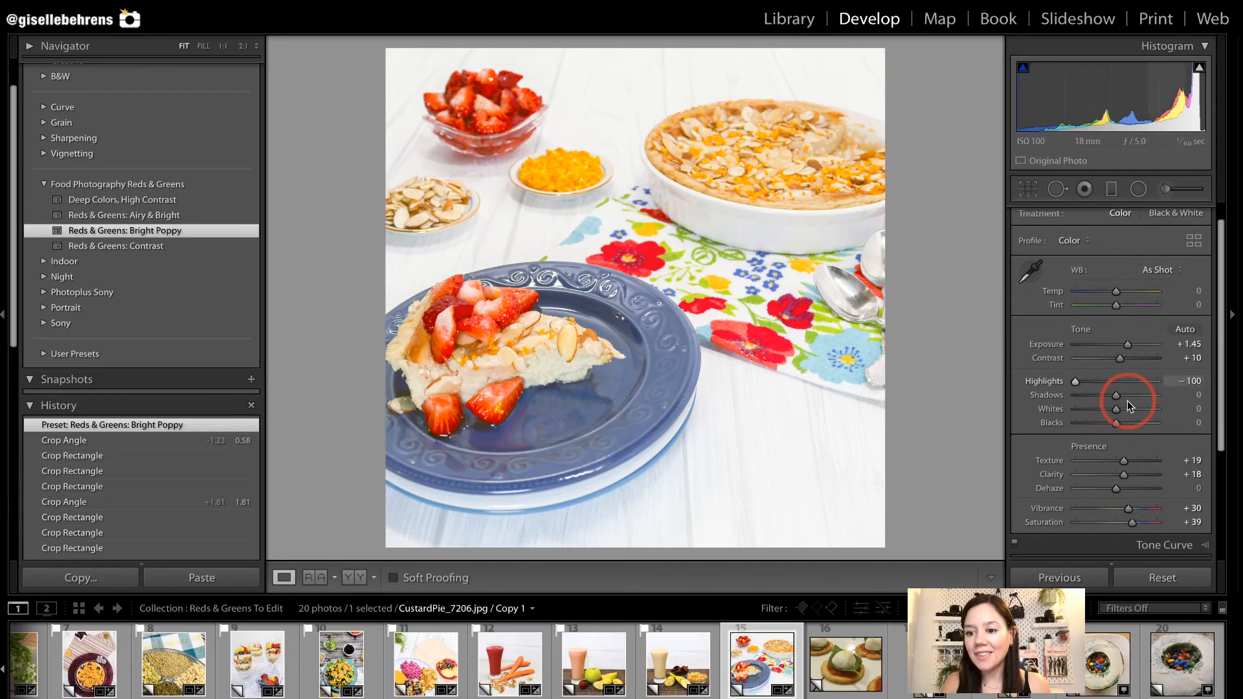
pyautogui.moveTo(1116, 394); pyautogui.dragTo(1102, 395)
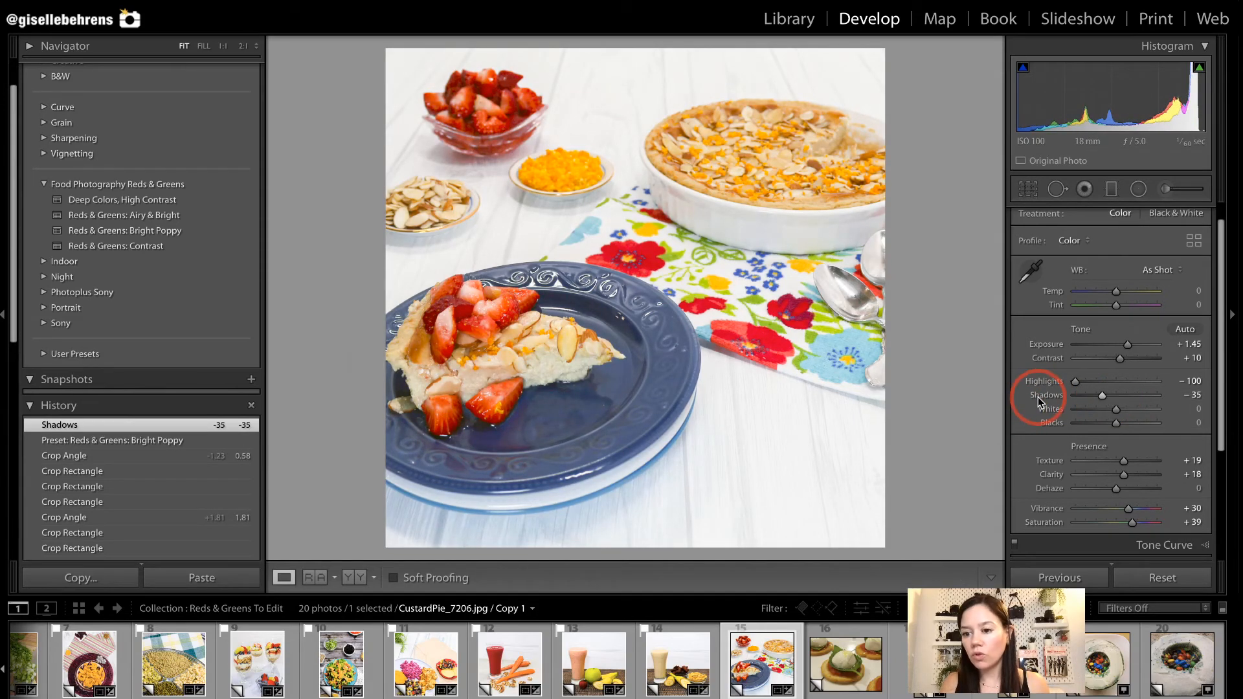
pyautogui.doubleClick(1039, 397)
# Try -37 for Darks in the custard pie photo's tone curve, and reset Darks to 0.
pyautogui.scroll(-5, 1032, 421)
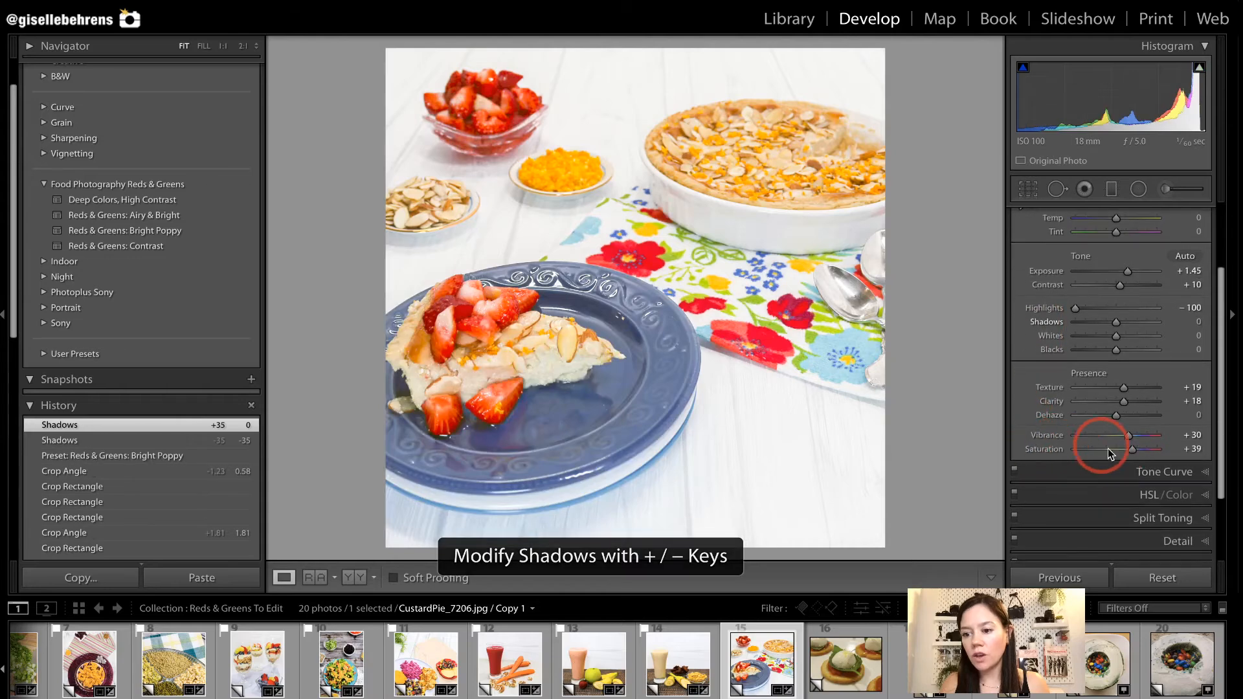
pyautogui.click(1112, 472)
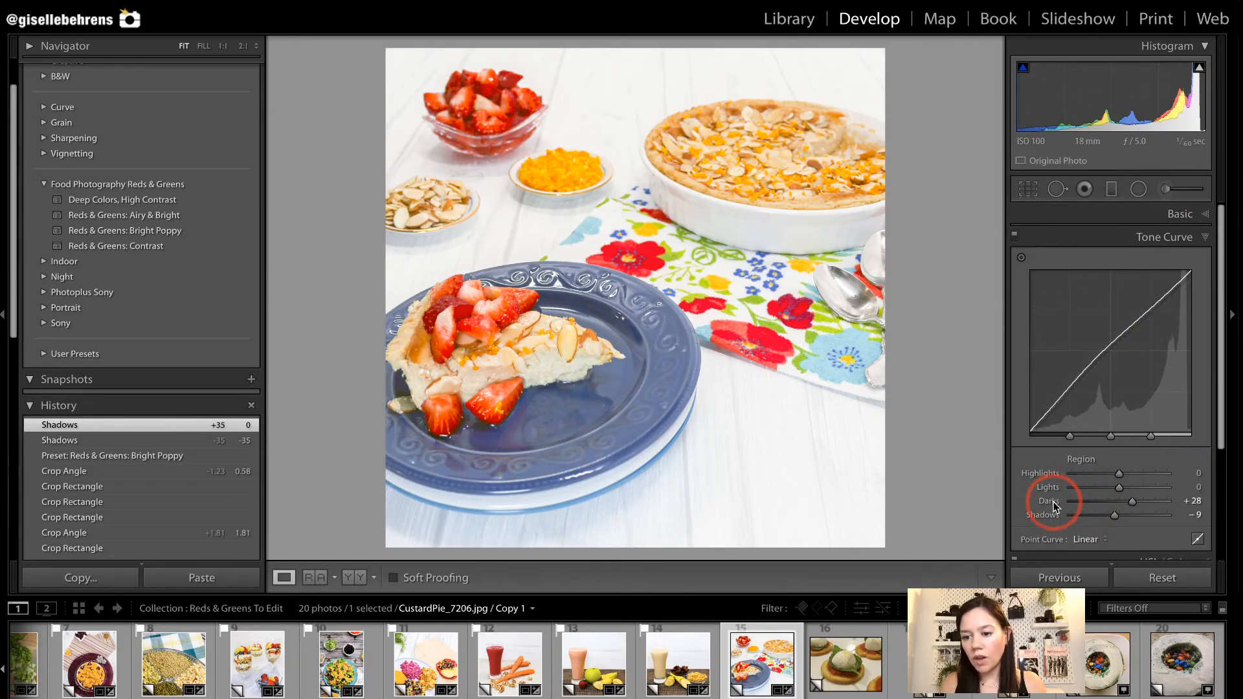
pyautogui.moveTo(1124, 505); pyautogui.dragTo(1101, 502)
pyautogui.doubleClick(1049, 502)
pyautogui.click(1204, 239)
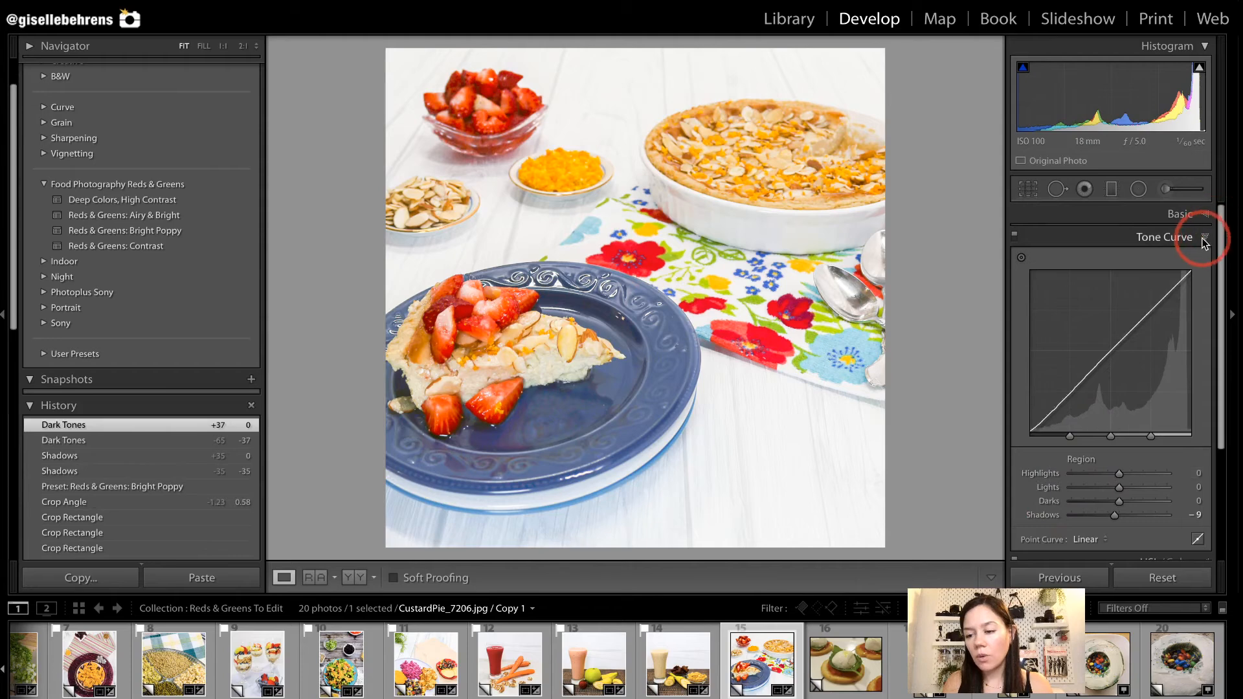
# Darken the blue plate by setting the Blue luminance to -46 in the HSL adjustments.
pyautogui.click(1203, 261)
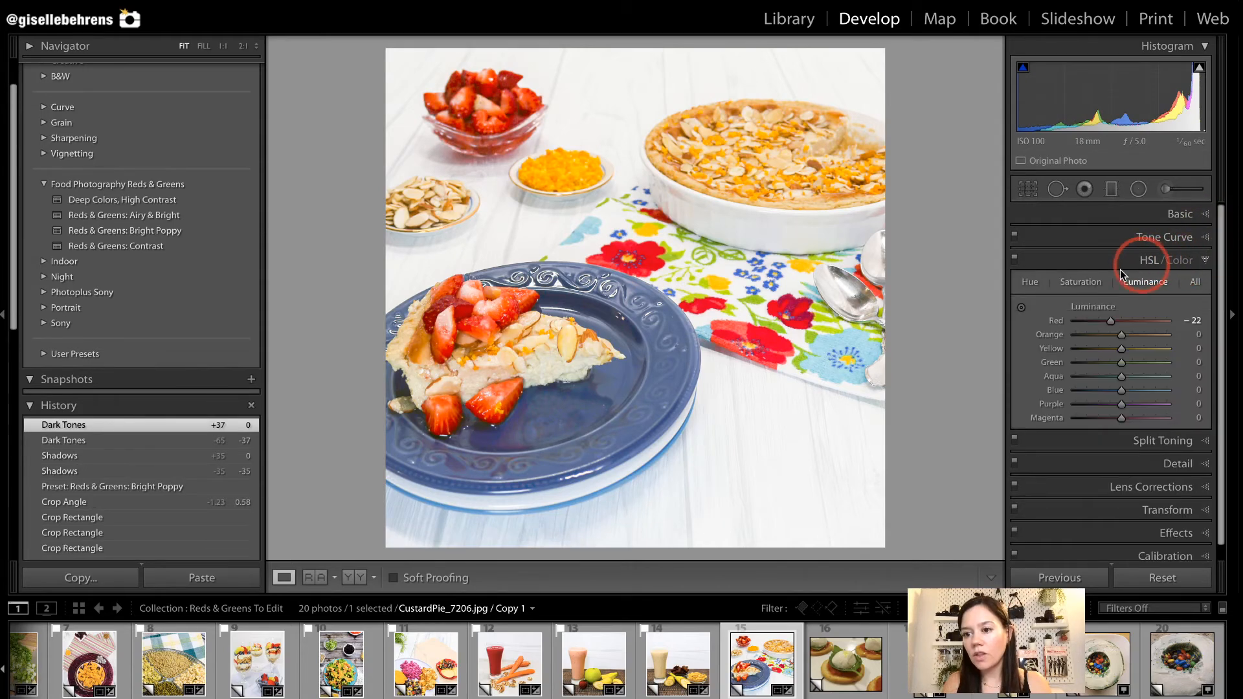
pyautogui.click(1196, 281)
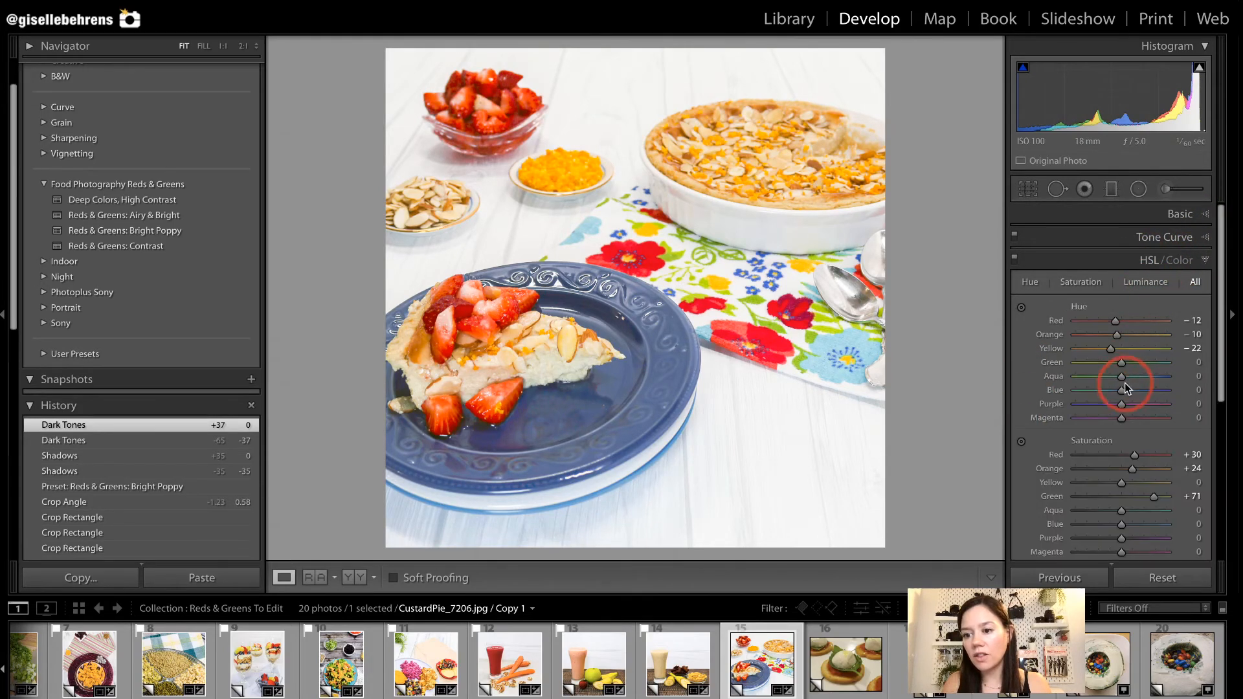
pyautogui.click(1146, 281)
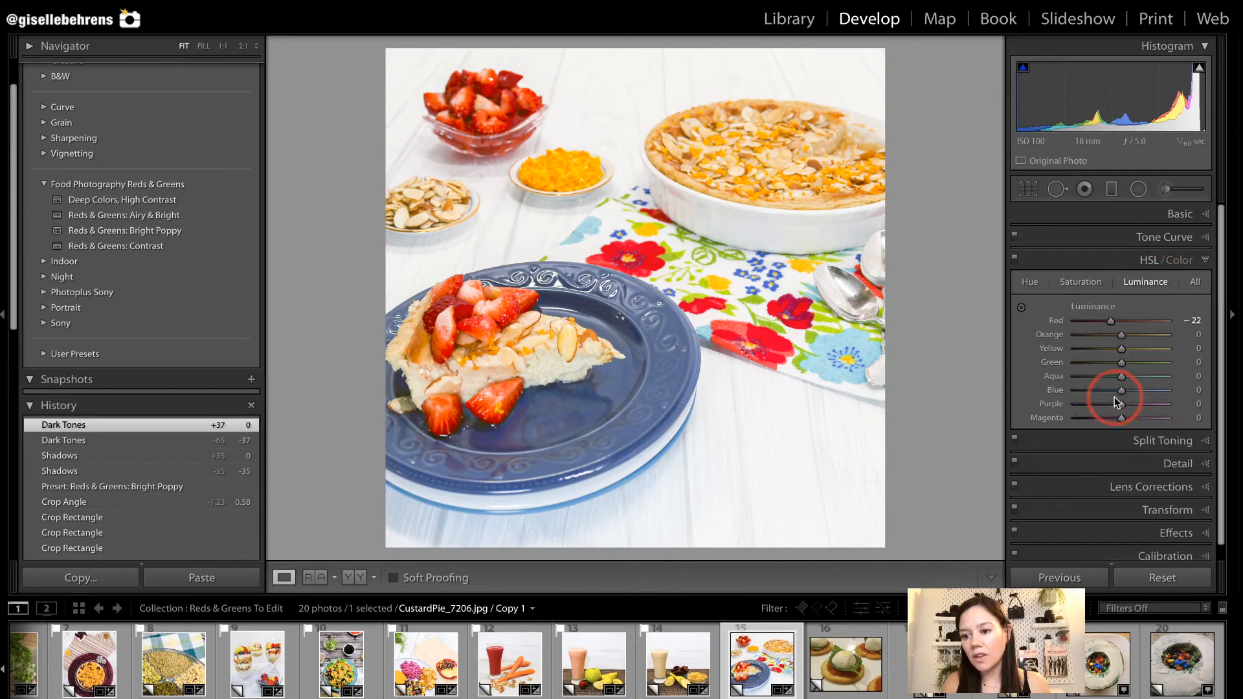
pyautogui.moveTo(1121, 391); pyautogui.dragTo(1100, 390)
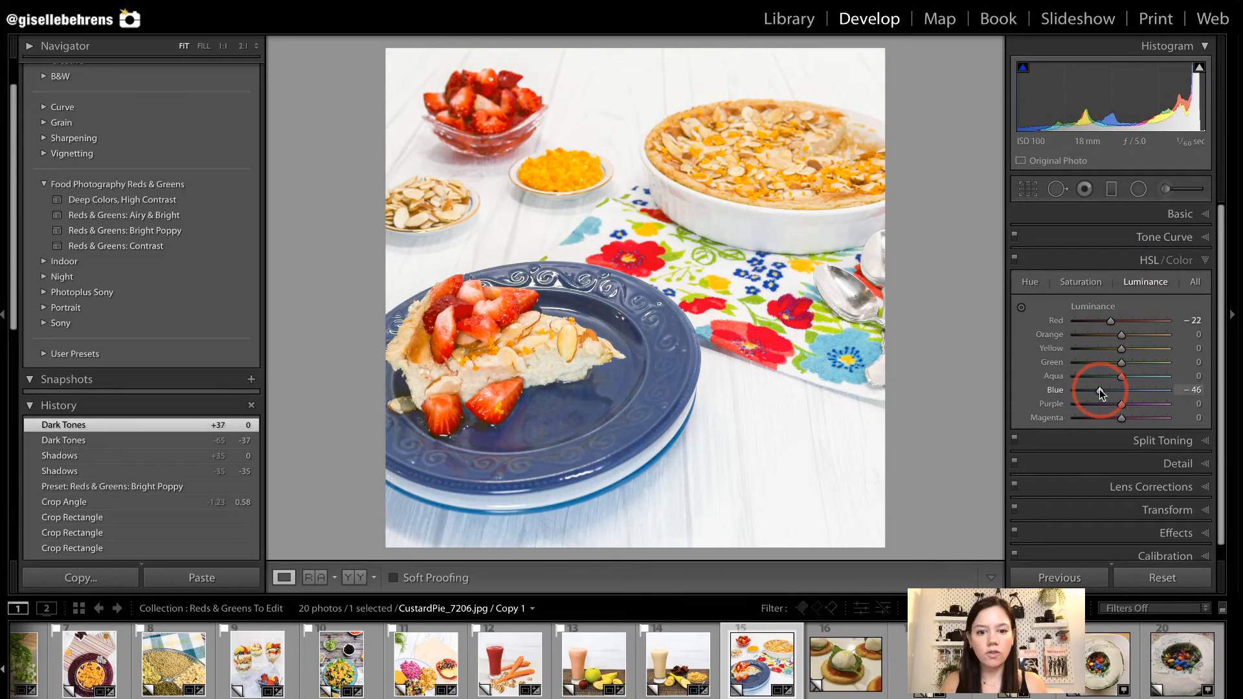
# Undo the Blue luminance change and set Darks to -35 in the custard pie photo's tone curve.
pyautogui.hotkey('ctrl', 'z')
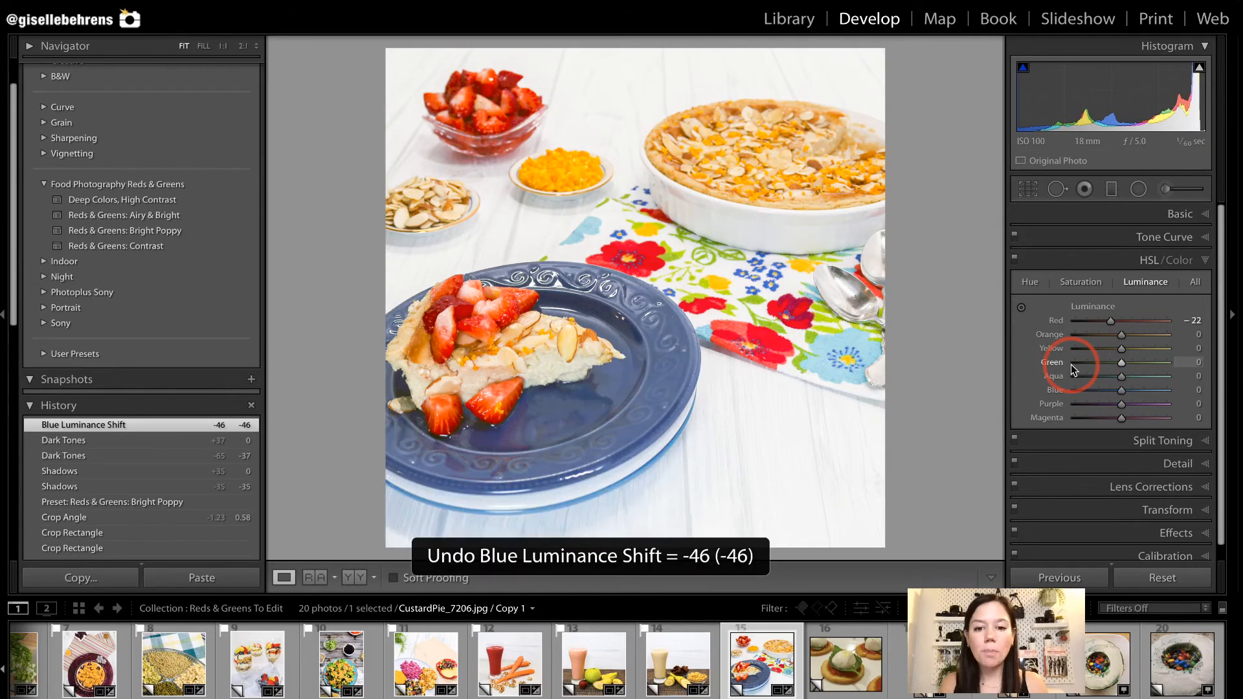
pyautogui.click(1142, 262)
pyautogui.click(1162, 237)
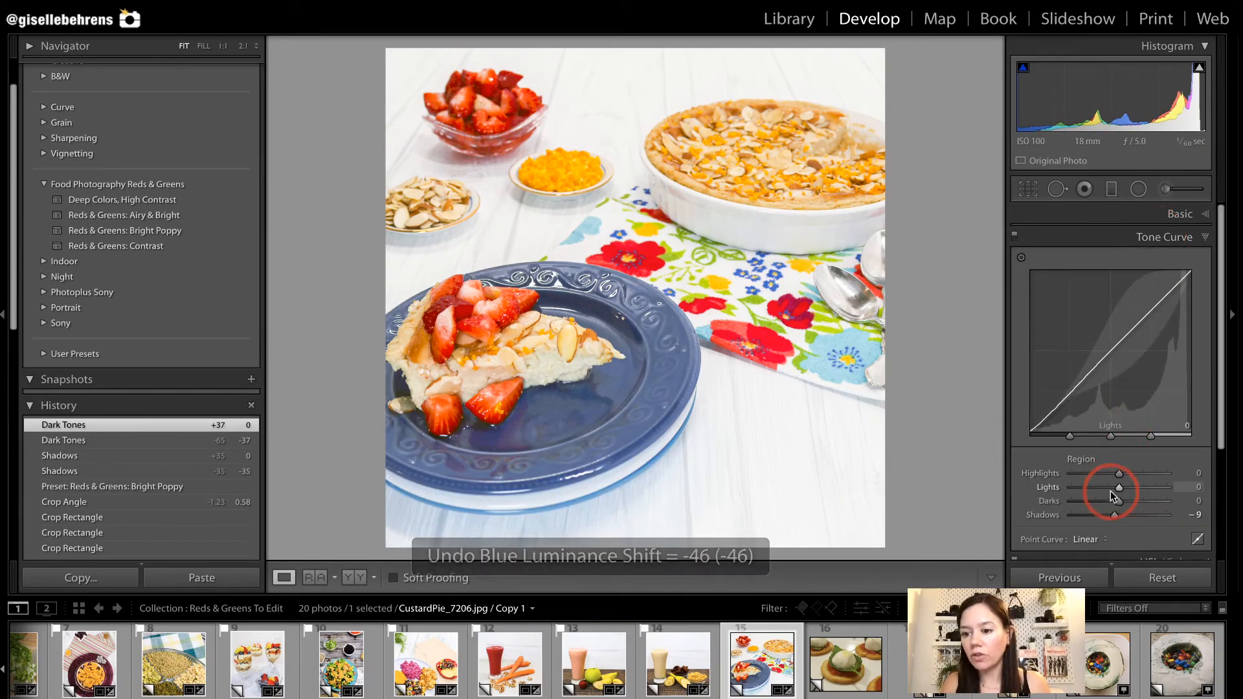
pyautogui.click(1119, 503)
pyautogui.moveTo(1119, 503); pyautogui.dragTo(1102, 503)
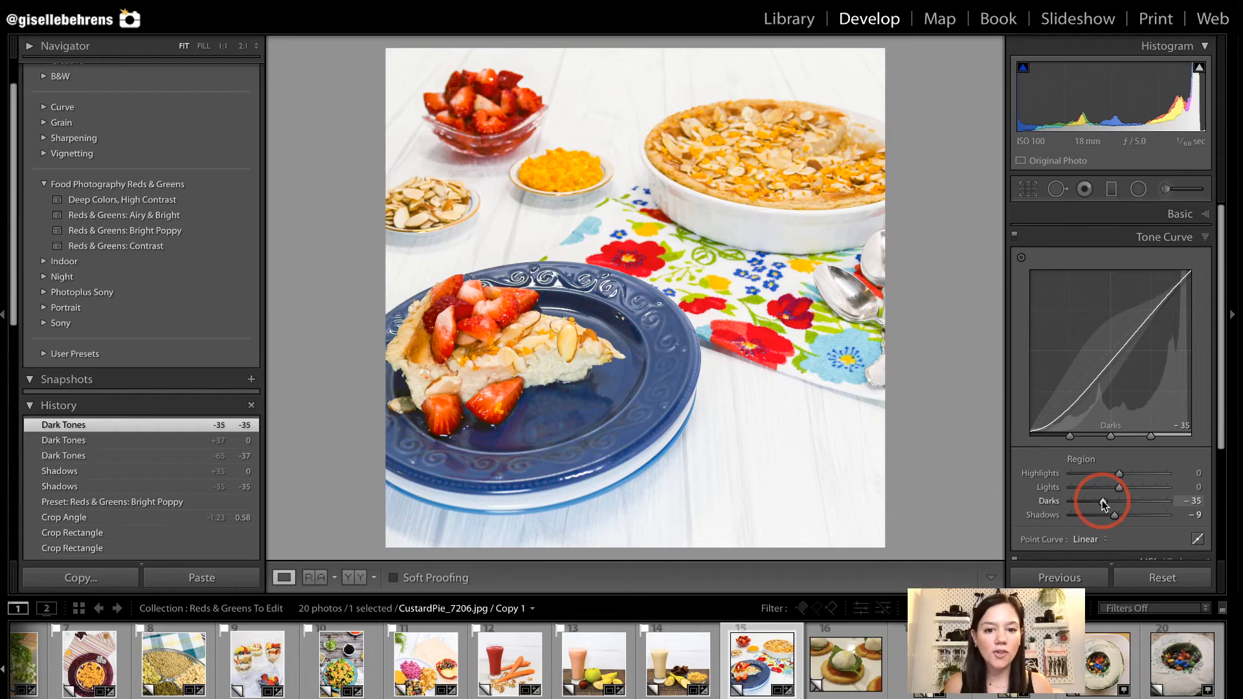
# Apply the Reds & Greens: Bright Poppy preset to the mozzarella toast photo and open its Basic adjustments.
pyautogui.click(845, 661)
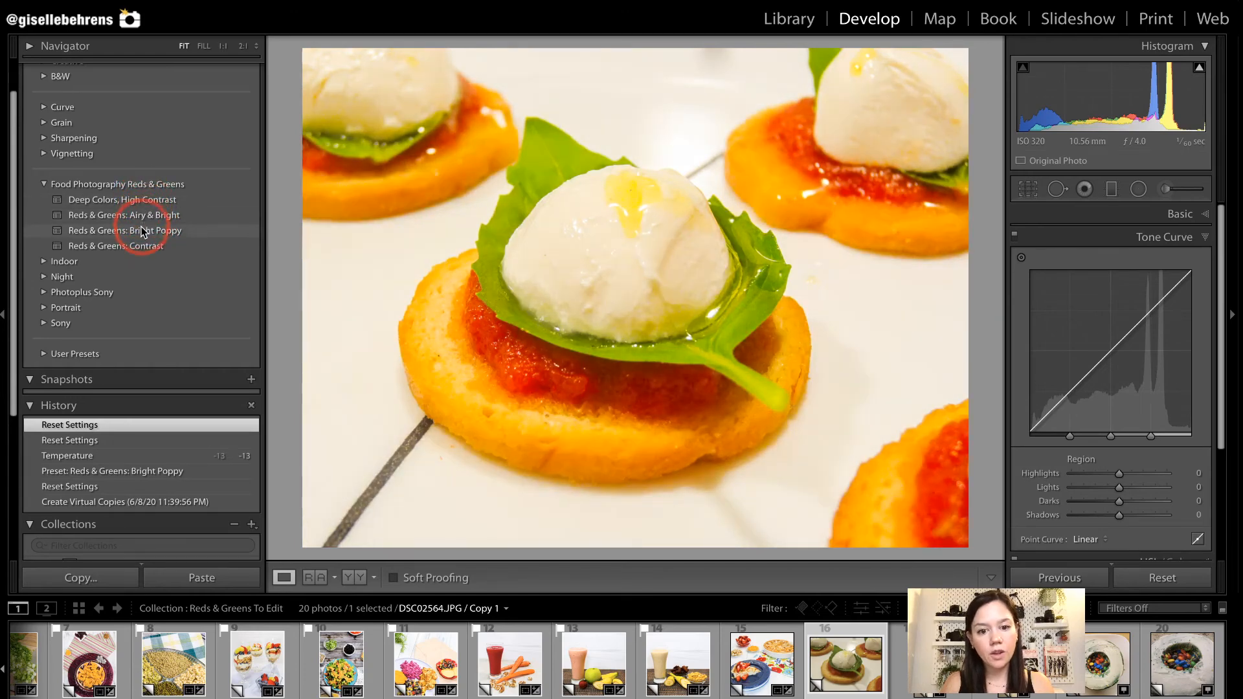
pyautogui.click(143, 232)
pyautogui.click(1120, 234)
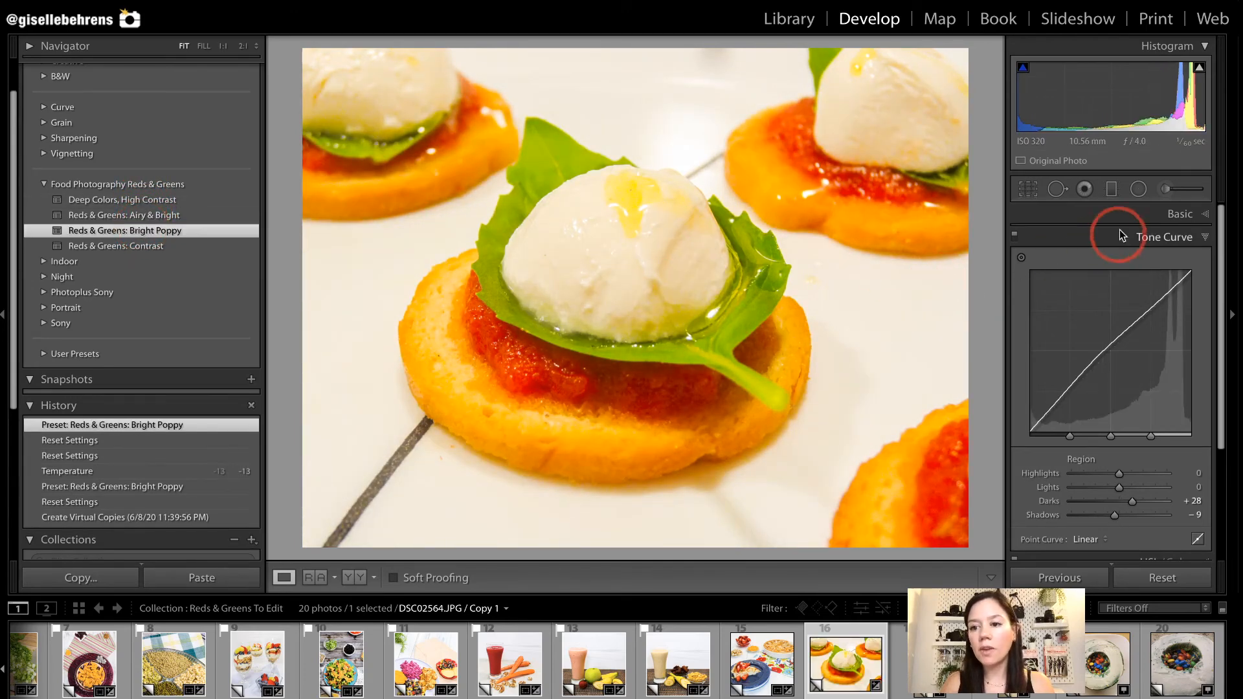
pyautogui.click(1120, 220)
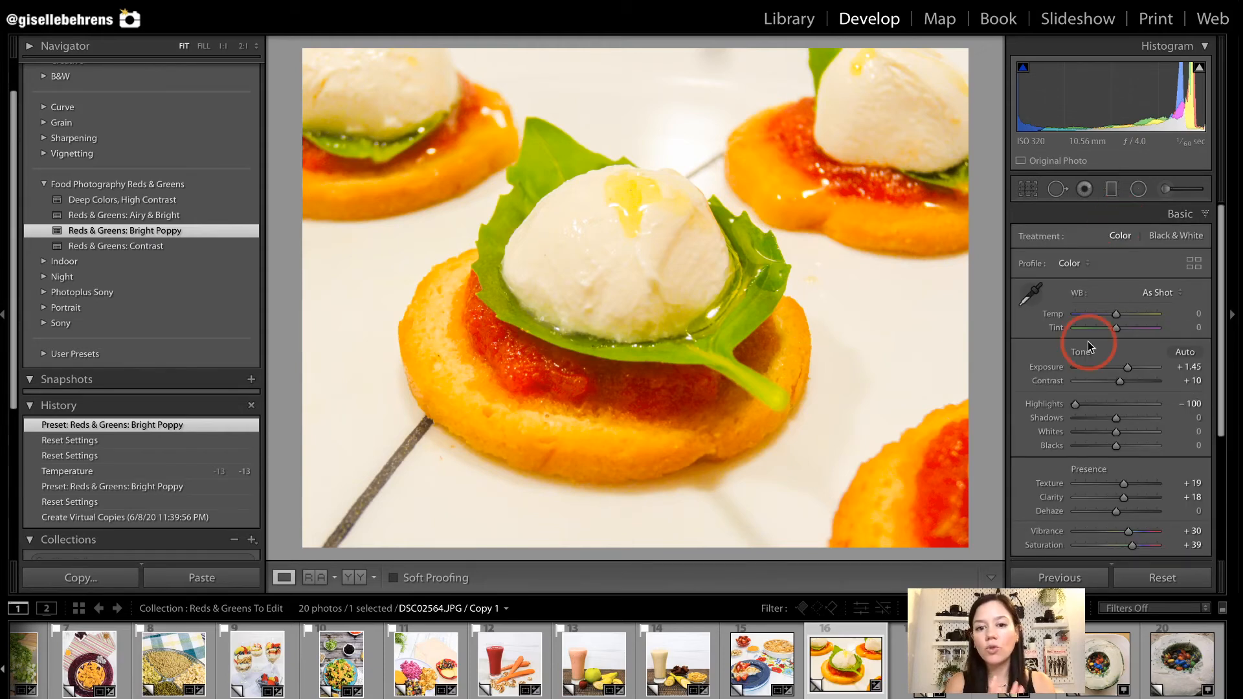
# Set the mozzarella toast photo's Temp to -13 and compare it with the before view.
pyautogui.moveTo(529, 211); pyautogui.dragTo(645, 312)
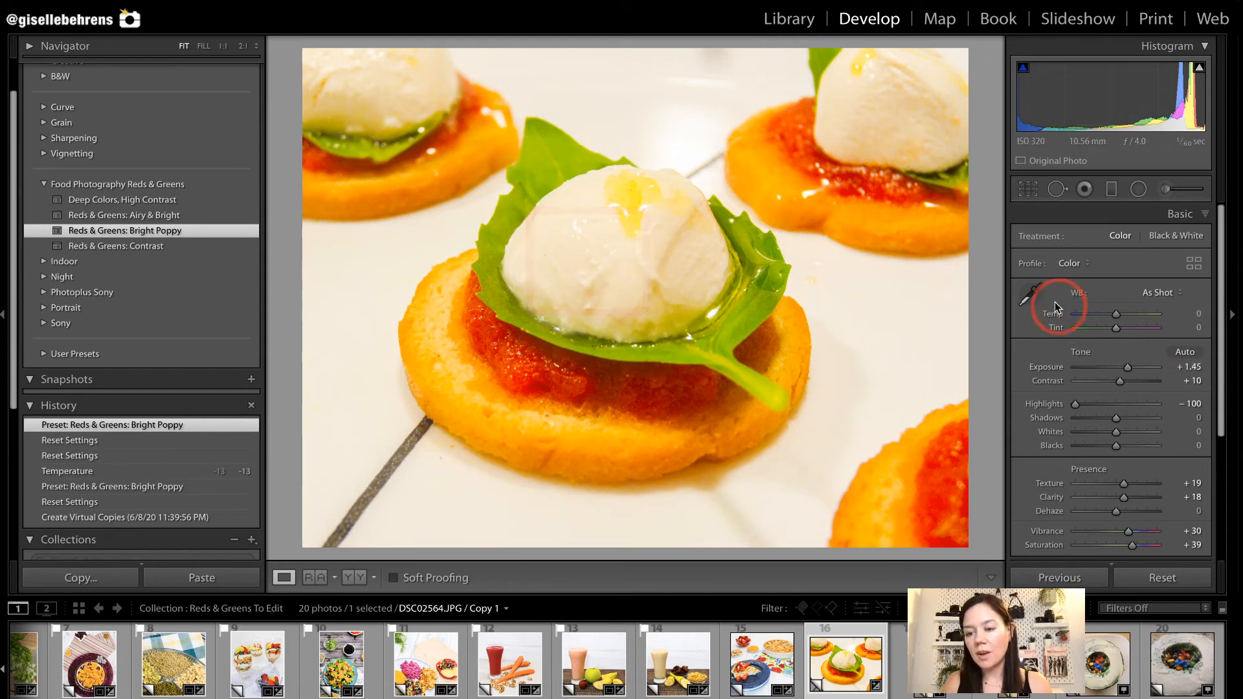
pyautogui.moveTo(1035, 278)
pyautogui.mouseDown()
pyautogui.moveTo(1153, 333)
pyautogui.moveTo(1204, 337)
pyautogui.mouseUp()
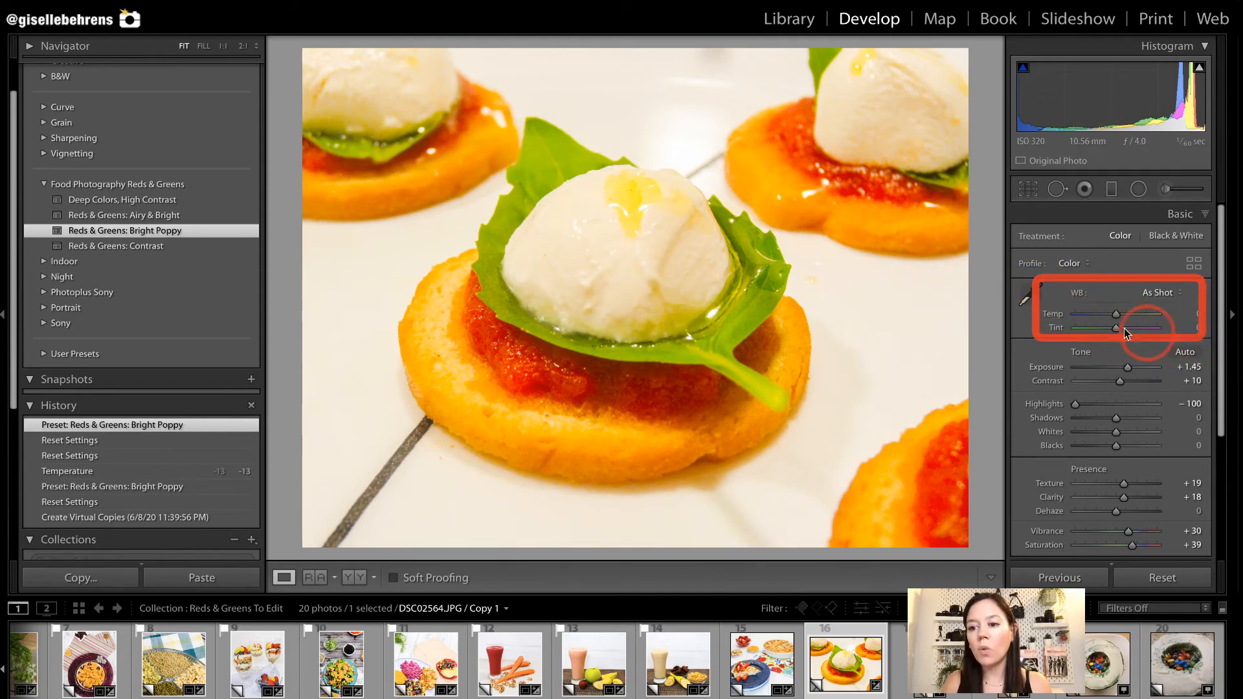
pyautogui.moveTo(1115, 317); pyautogui.dragTo(1110, 313)
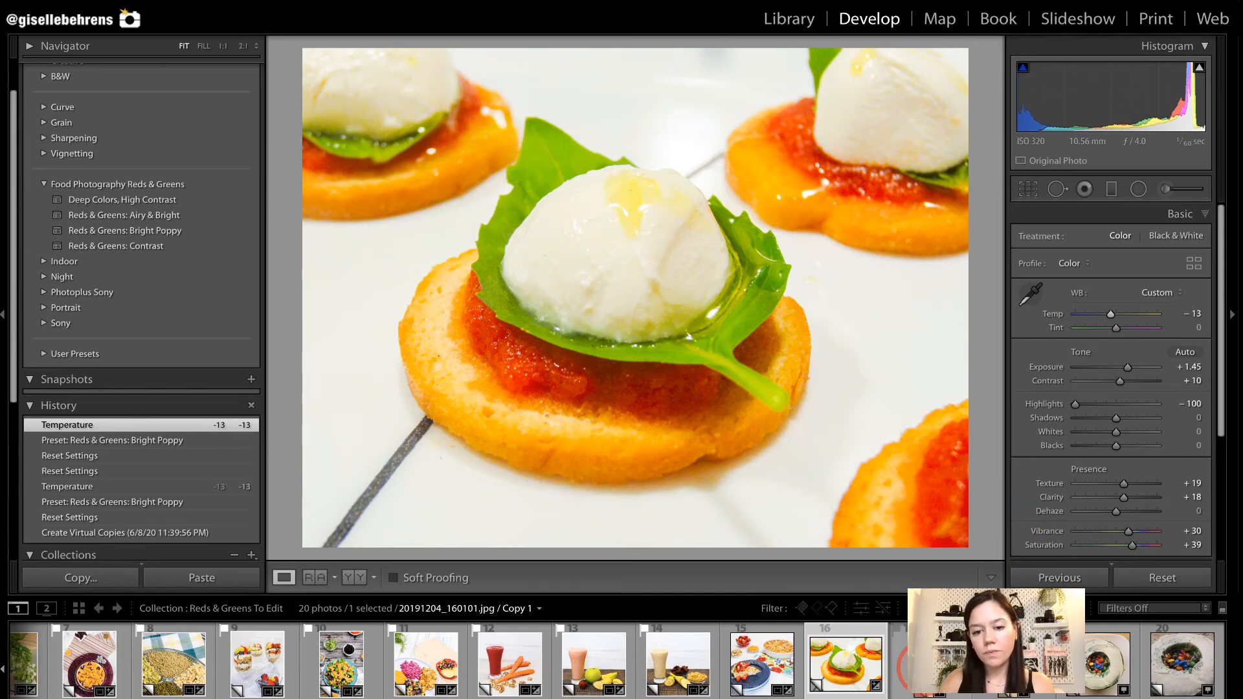
pyautogui.press('\\')
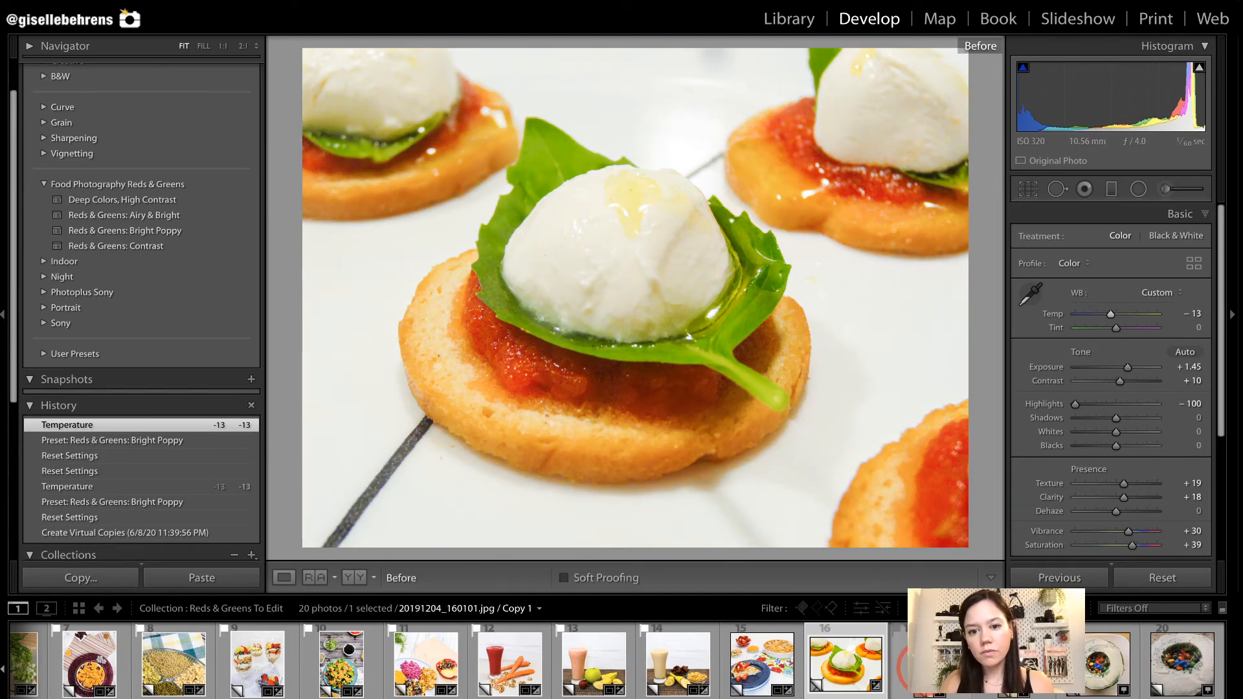
pyautogui.press('\\')
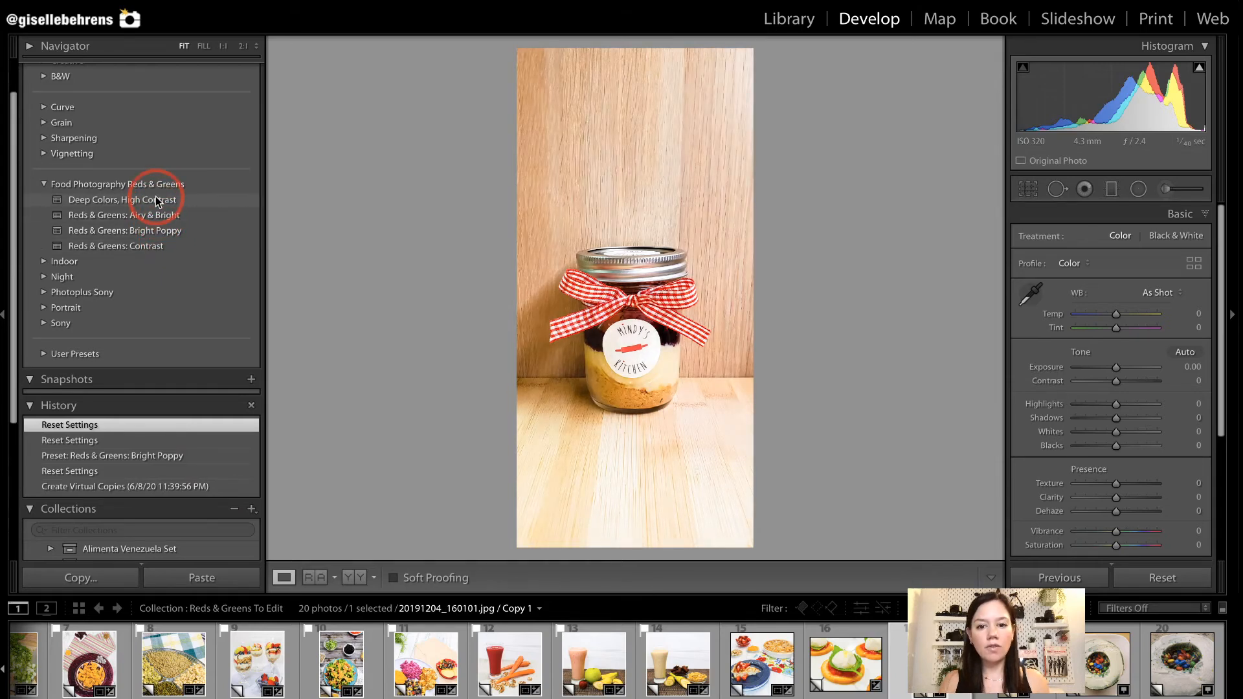
# Apply the Reds & Greens: Bright Poppy preset to both Mindy's Kitchen jar photos.
pyautogui.click(154, 230)
pyautogui.click(880, 517)
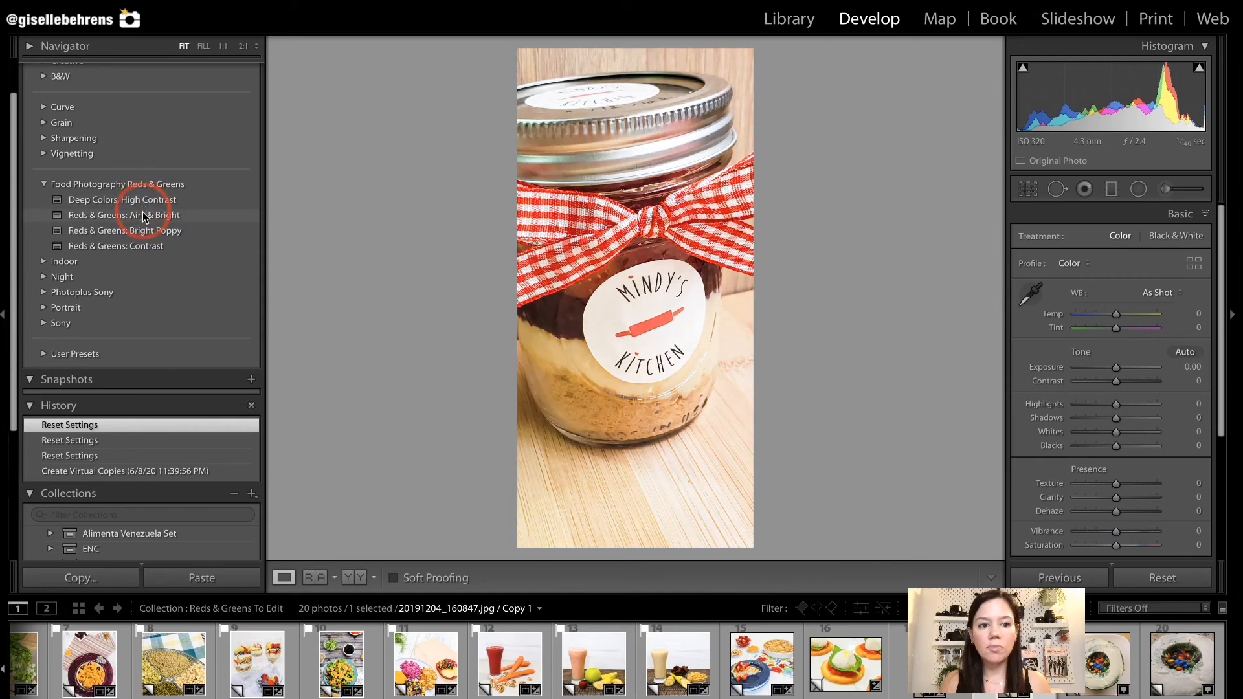
pyautogui.click(144, 231)
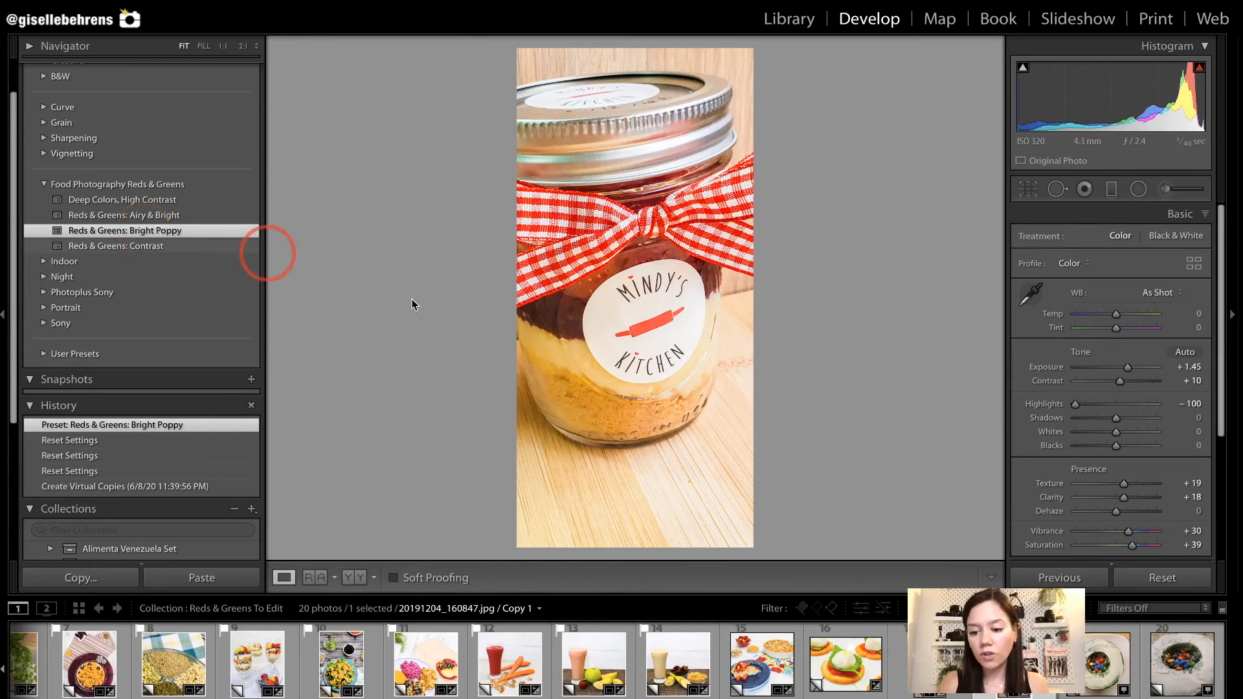
# Crop the overhead candy-filled cake photo more tightly and centre the cake in the frame.
pyautogui.click(1104, 670)
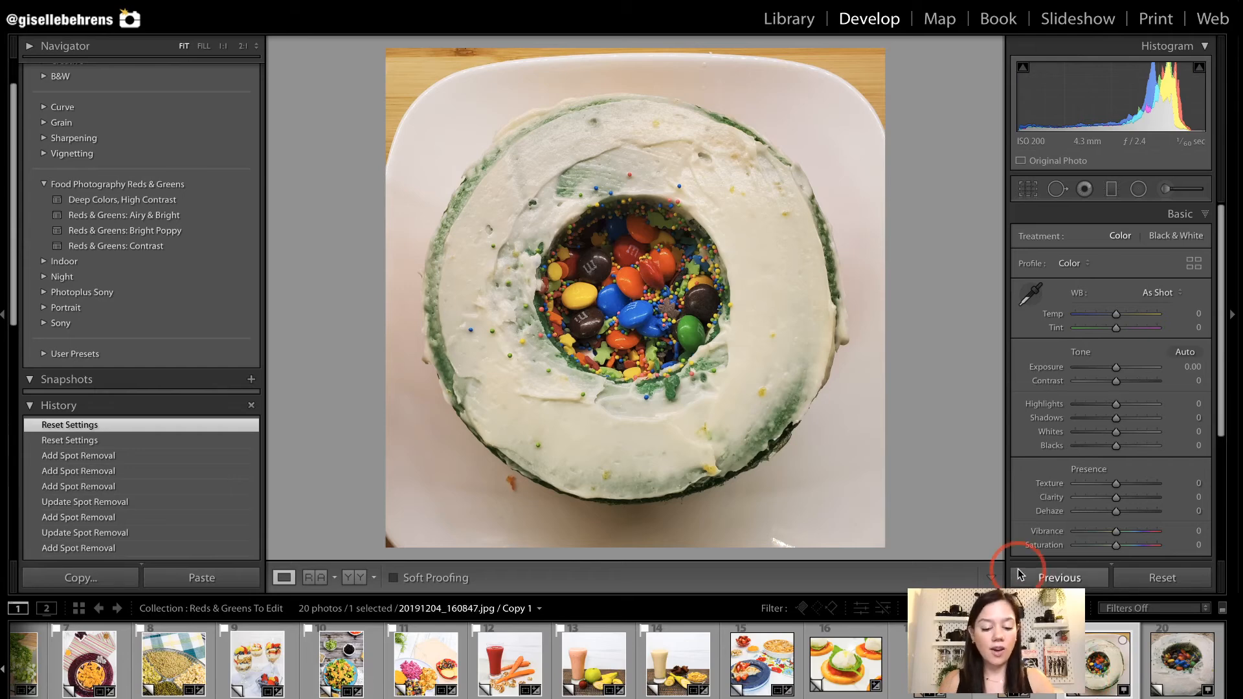
pyautogui.press('r')
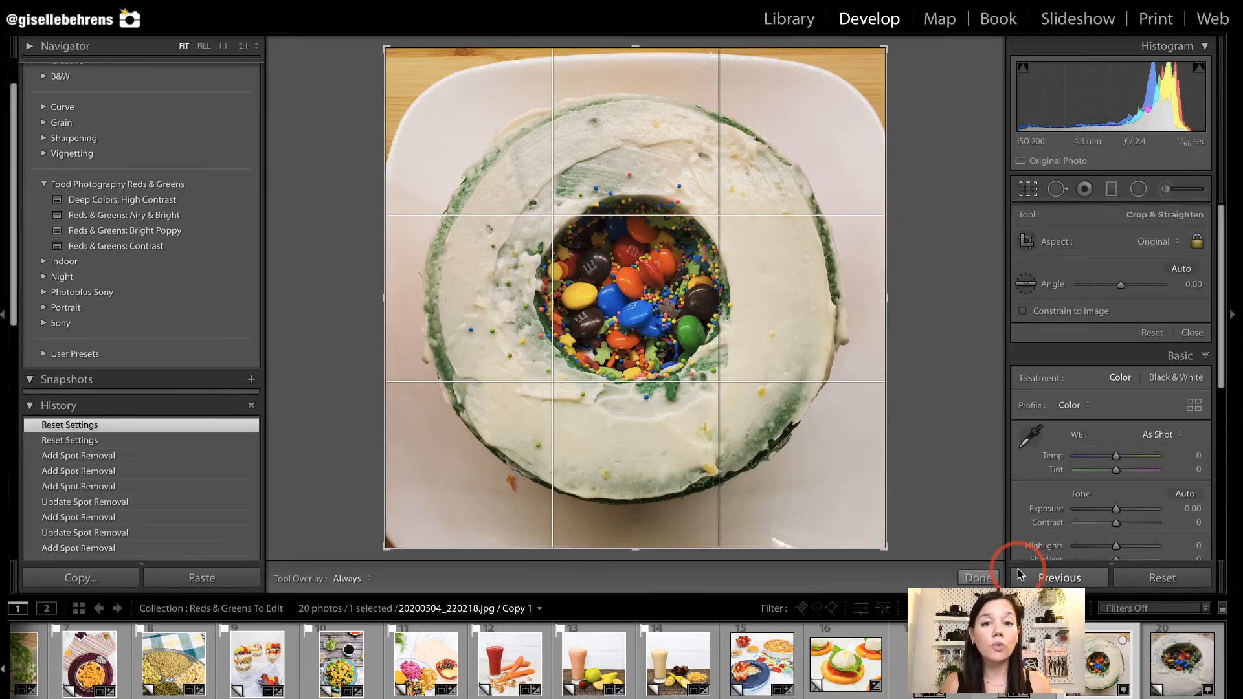
pyautogui.press('r')
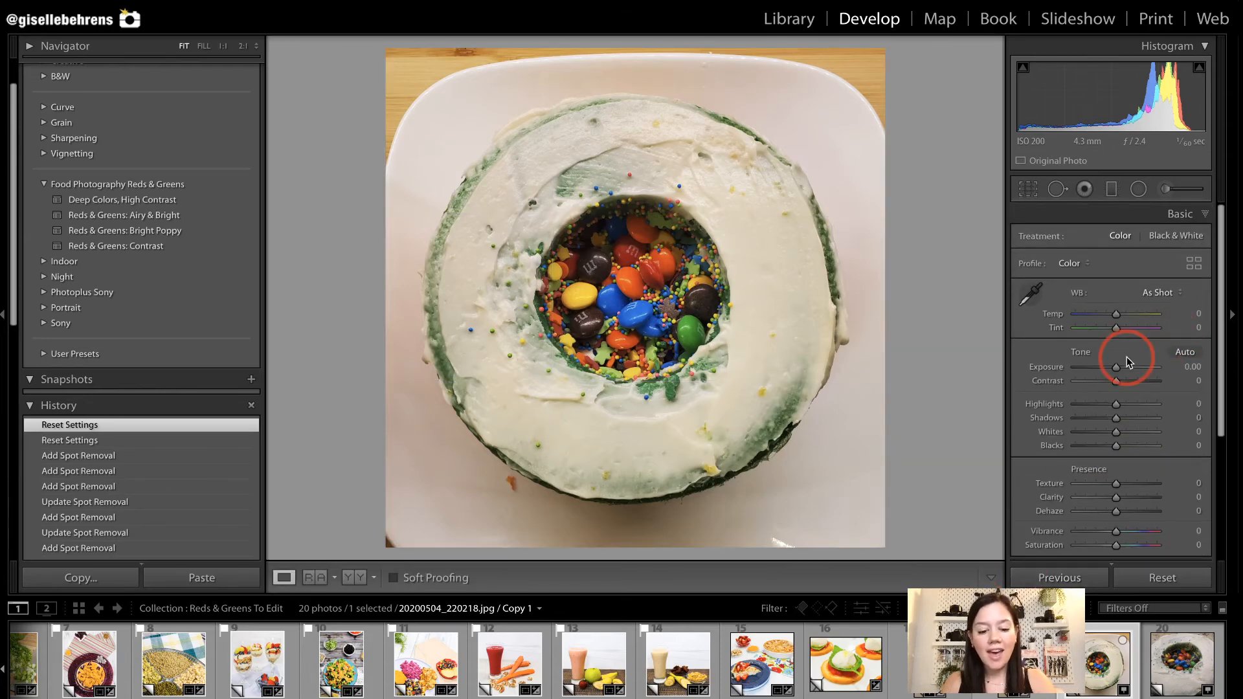
pyautogui.press('r')
pyautogui.moveTo(892, 40); pyautogui.dragTo(876, 79)
pyautogui.moveTo(694, 254); pyautogui.dragTo(688, 250)
pyautogui.press('r')
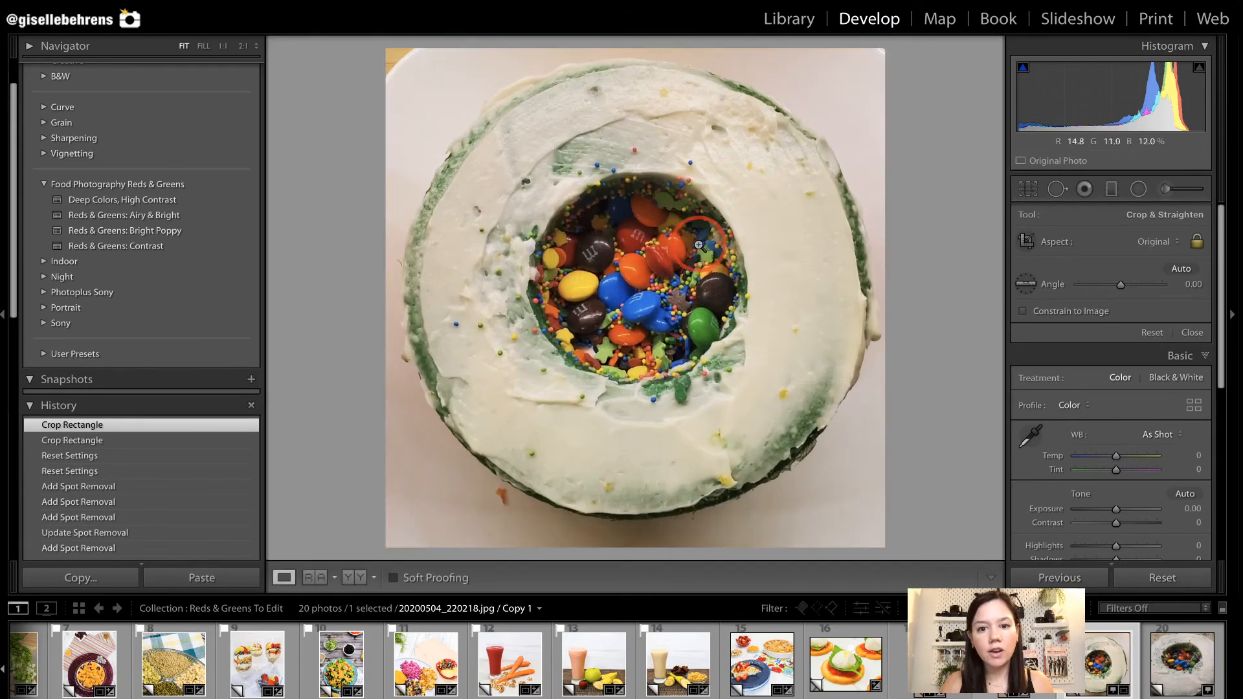
pyautogui.press('r')
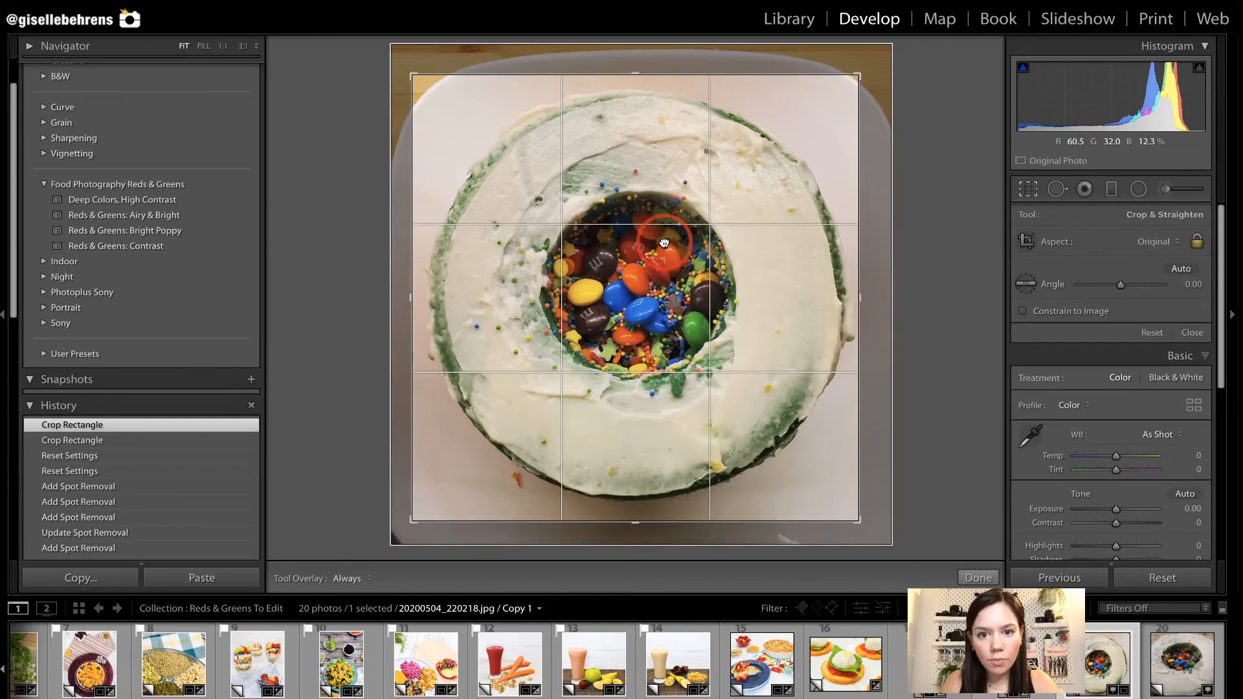
pyautogui.moveTo(661, 240); pyautogui.dragTo(661, 239)
pyautogui.press('r')
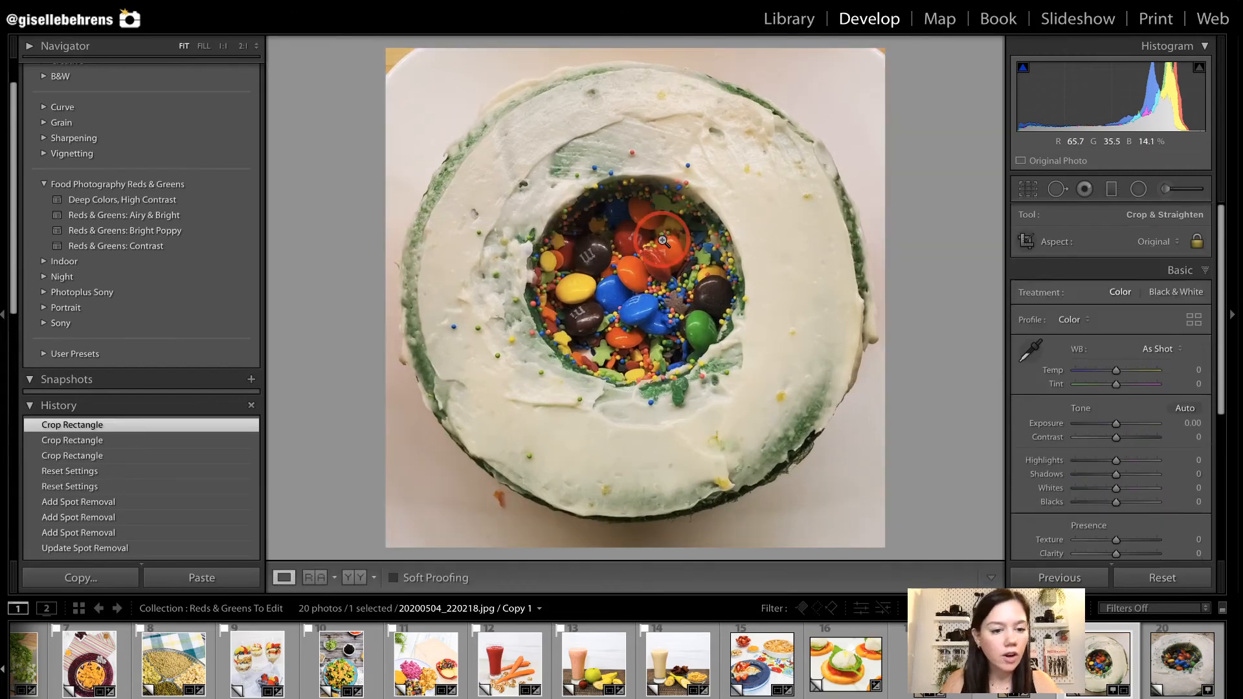
# Apply the Reds & Greens: Airy & Bright preset to the overhead cake photo, with Highlights at -75 and Temp at -10.
pyautogui.click(139, 215)
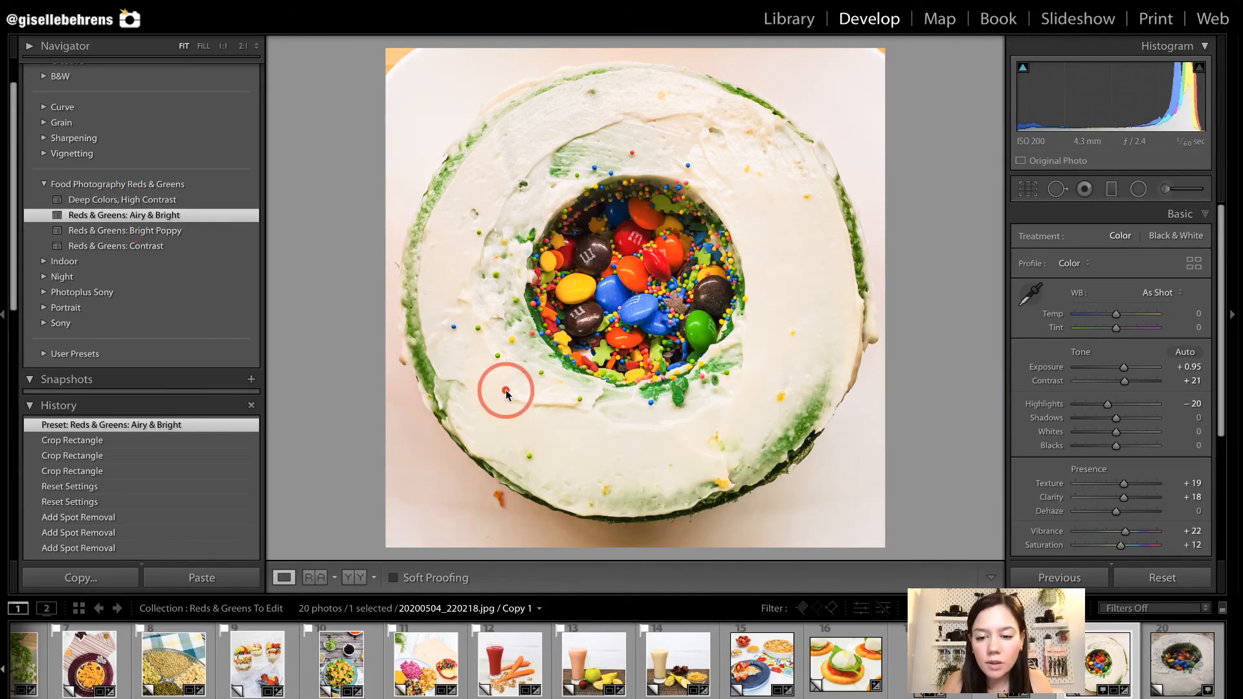
pyautogui.moveTo(1109, 406); pyautogui.dragTo(1086, 406)
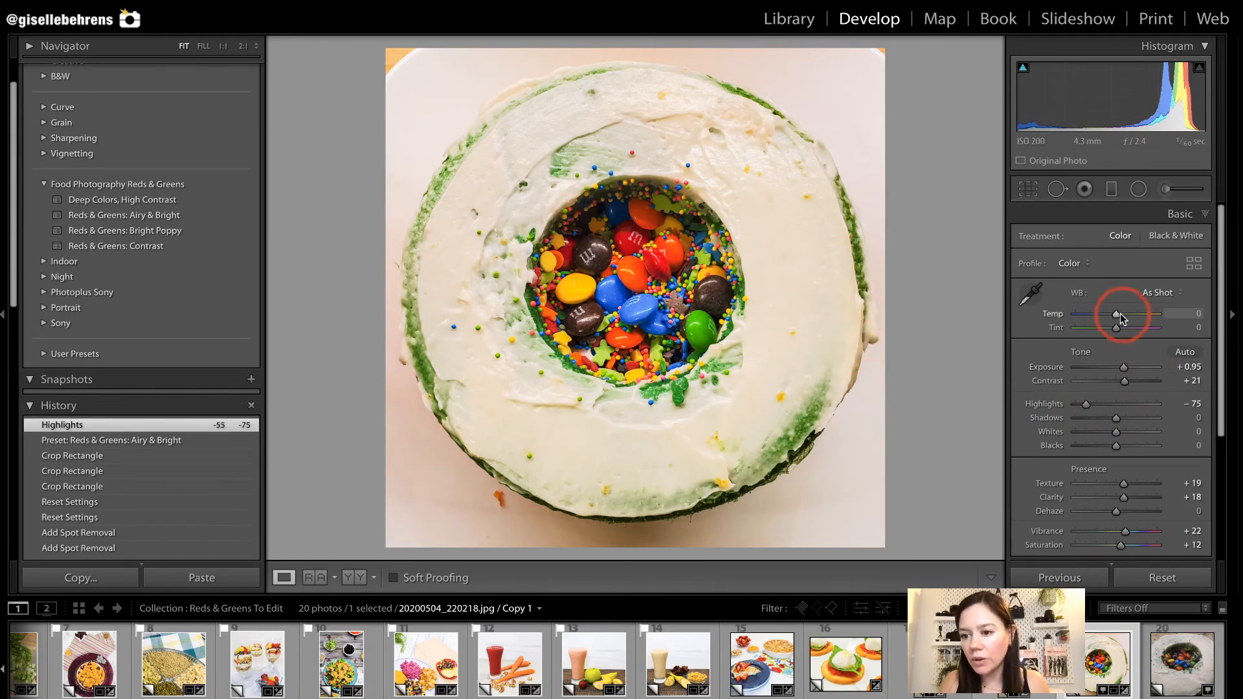
pyautogui.moveTo(1116, 313); pyautogui.dragTo(1112, 313)
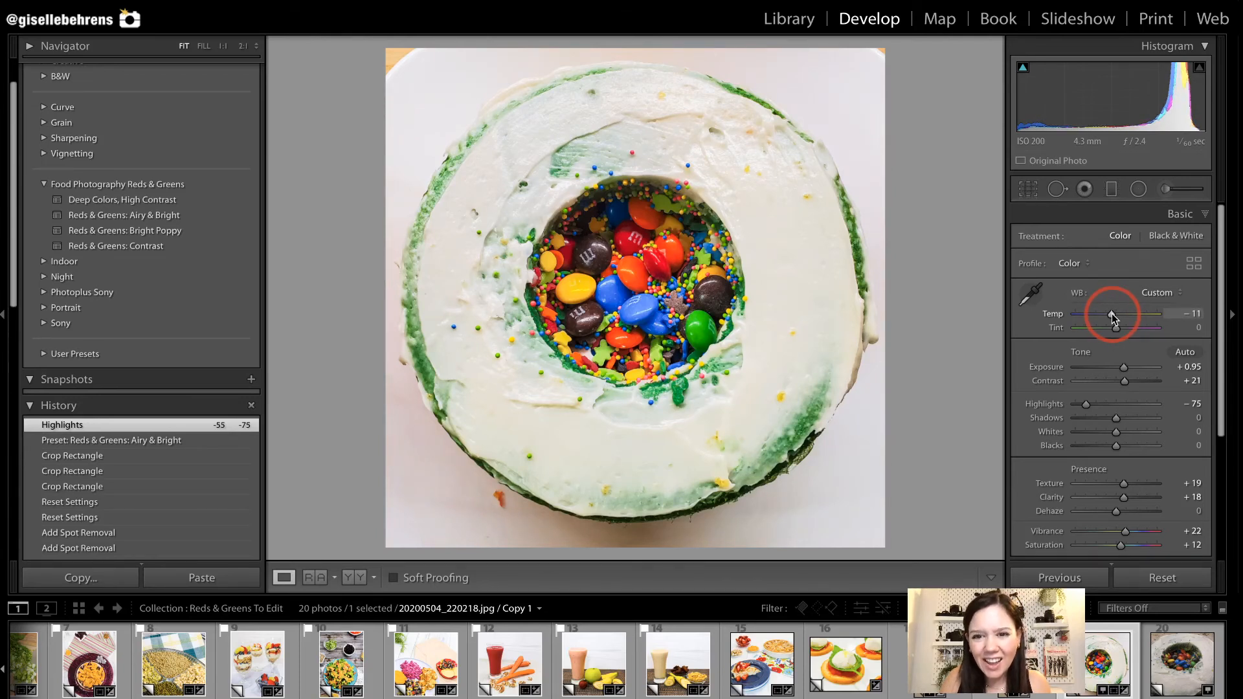
pyautogui.moveTo(1112, 313); pyautogui.dragTo(1113, 313)
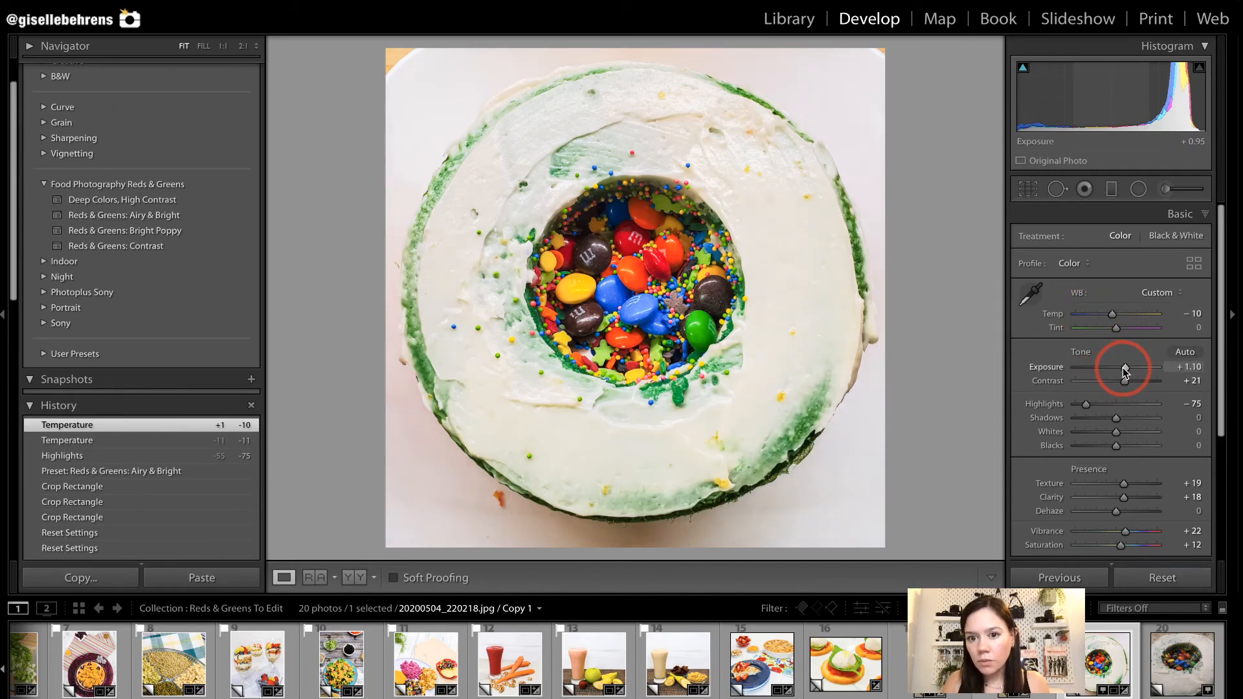
# Set the overhead cake photo's Exposure to +1.10, Shadows to +52 and Contrast to +23.
pyautogui.moveTo(1123, 368); pyautogui.dragTo(1122, 367)
pyautogui.moveTo(1117, 419); pyautogui.dragTo(1139, 419)
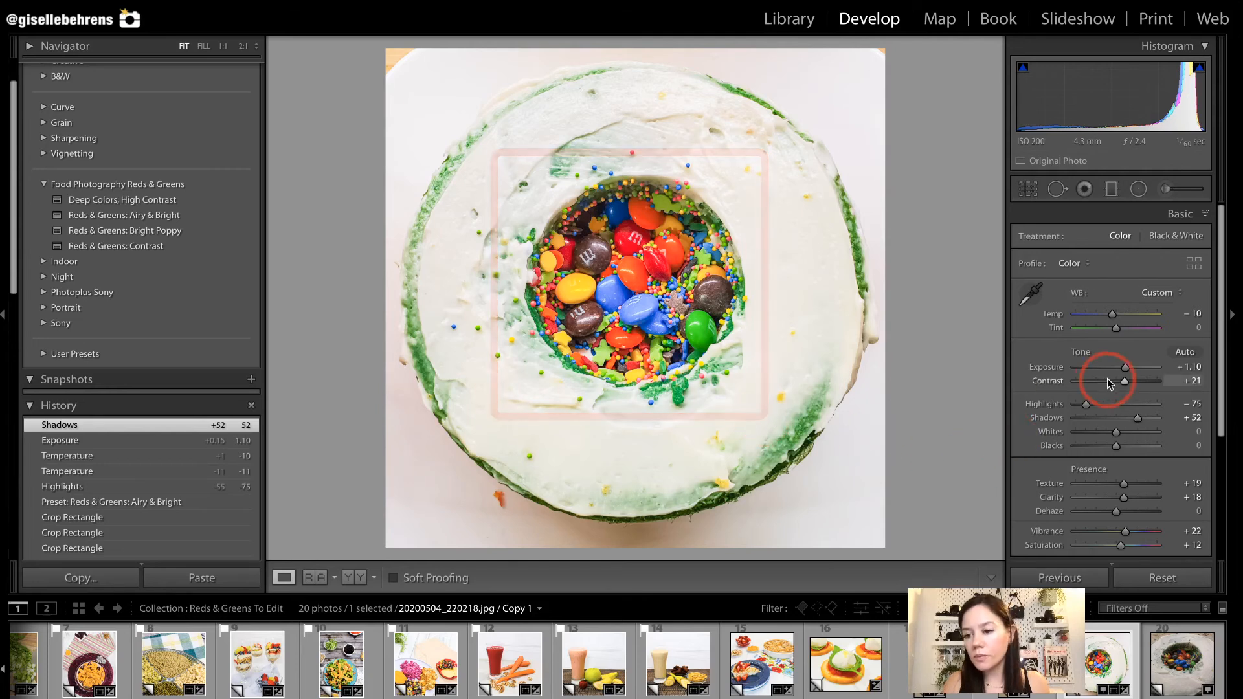
pyautogui.moveTo(1124, 382); pyautogui.dragTo(1124, 382)
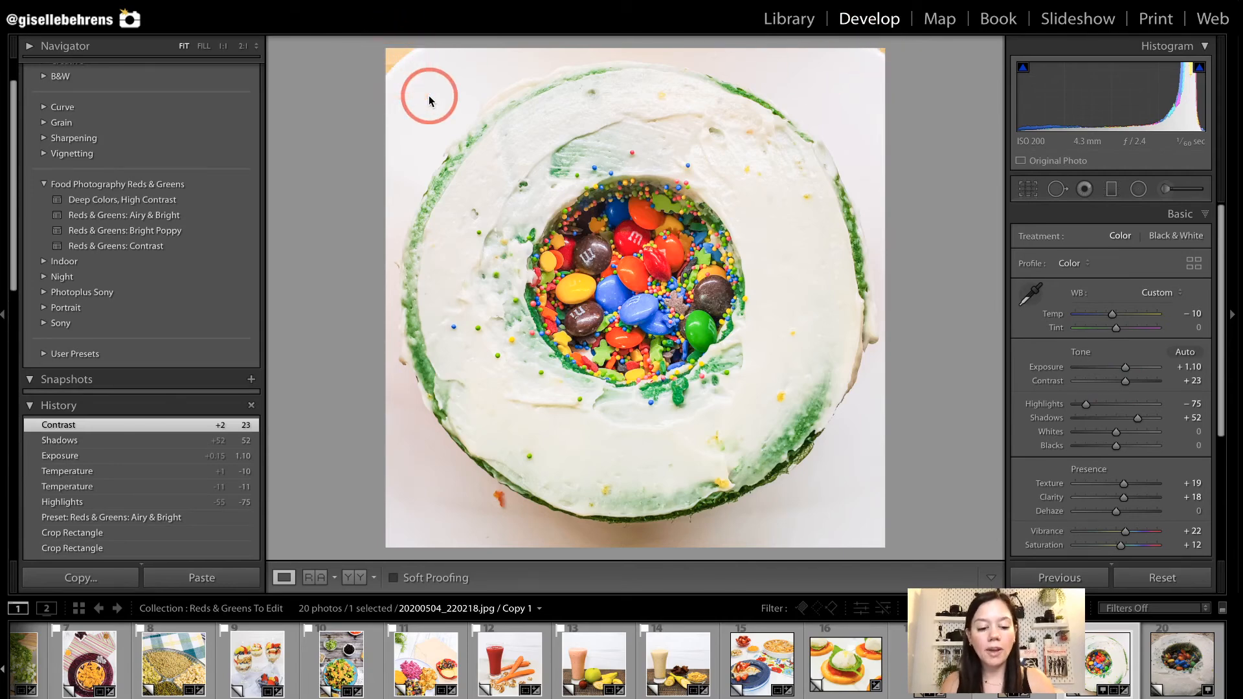
# Clone clean plate surface over the two upper corners of the overhead cake photo to hide the table.
pyautogui.click(1057, 189)
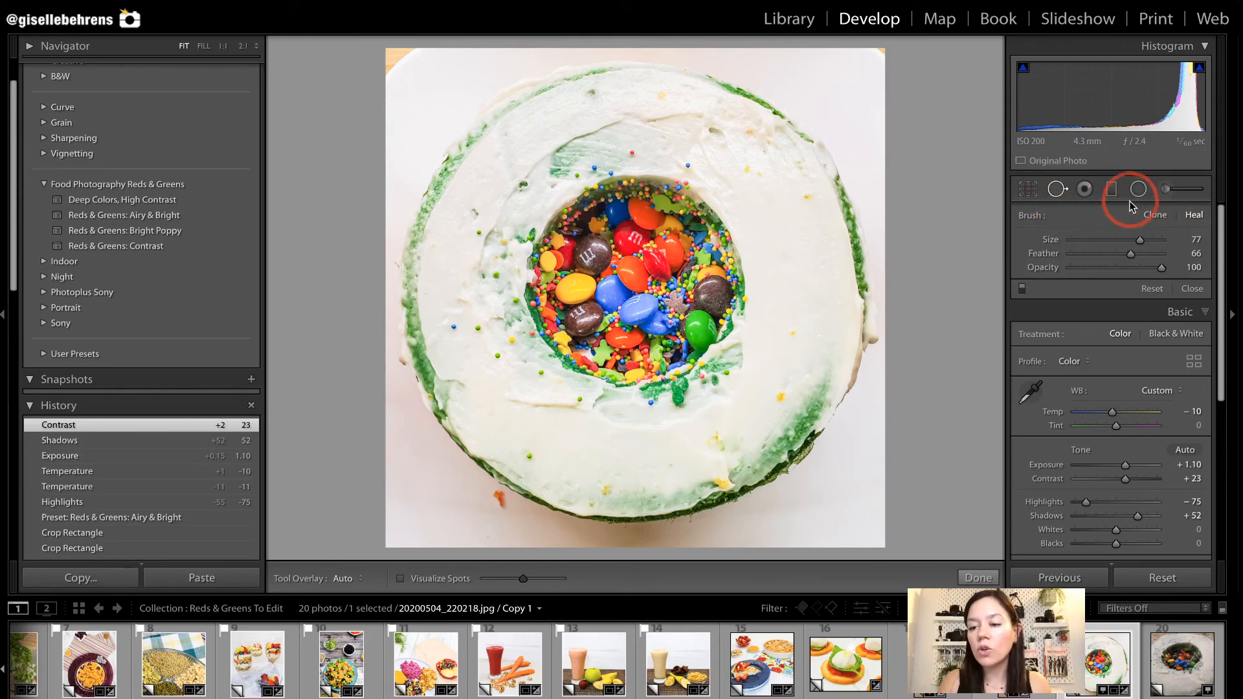
pyautogui.click(1155, 215)
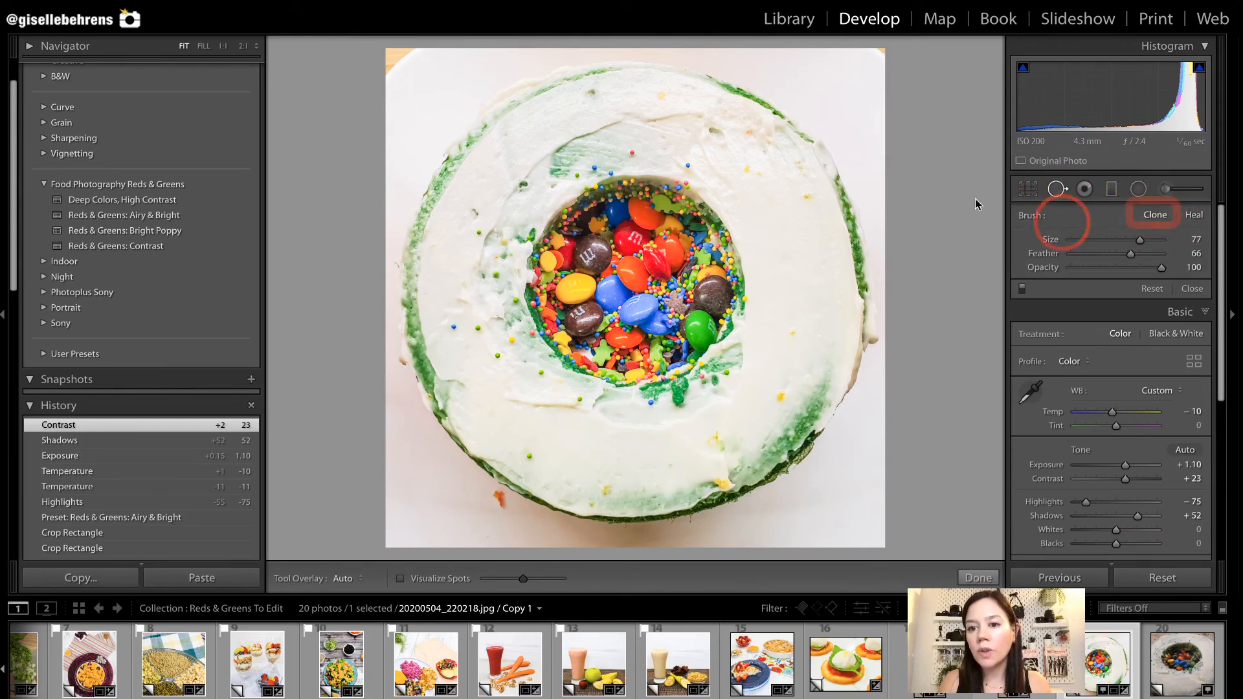
pyautogui.moveTo(877, 52)
pyautogui.mouseDown()
pyautogui.moveTo(886, 58)
pyautogui.moveTo(859, 50)
pyautogui.moveTo(890, 76)
pyautogui.mouseUp()
pyautogui.moveTo(863, 139)
pyautogui.mouseDown()
pyautogui.moveTo(752, 129)
pyautogui.moveTo(796, 138)
pyautogui.moveTo(840, 94)
pyautogui.mouseUp()
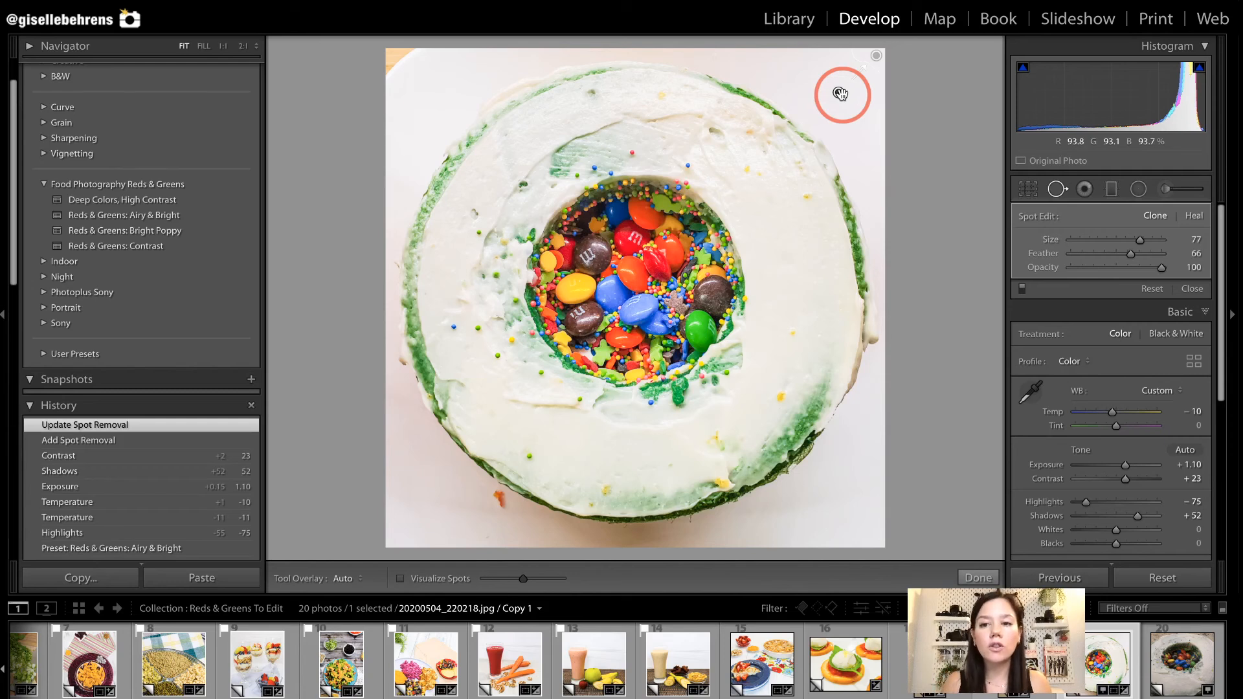
pyautogui.click(393, 55)
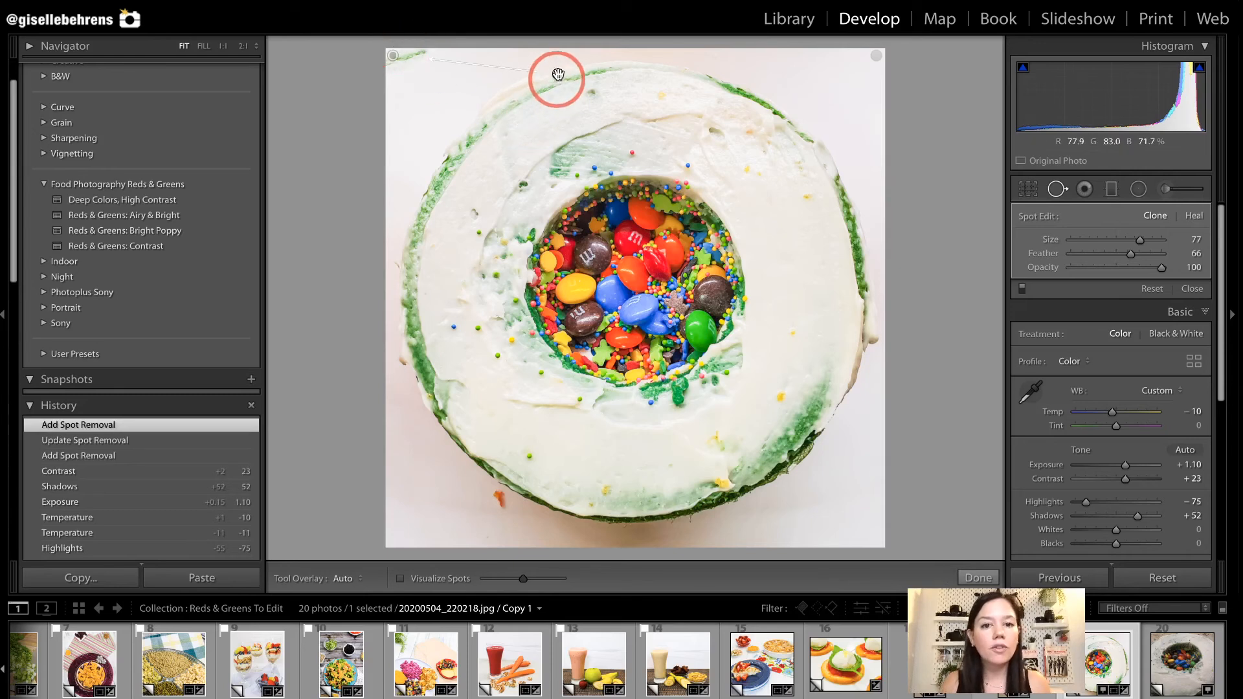
pyautogui.moveTo(558, 74); pyautogui.dragTo(430, 91)
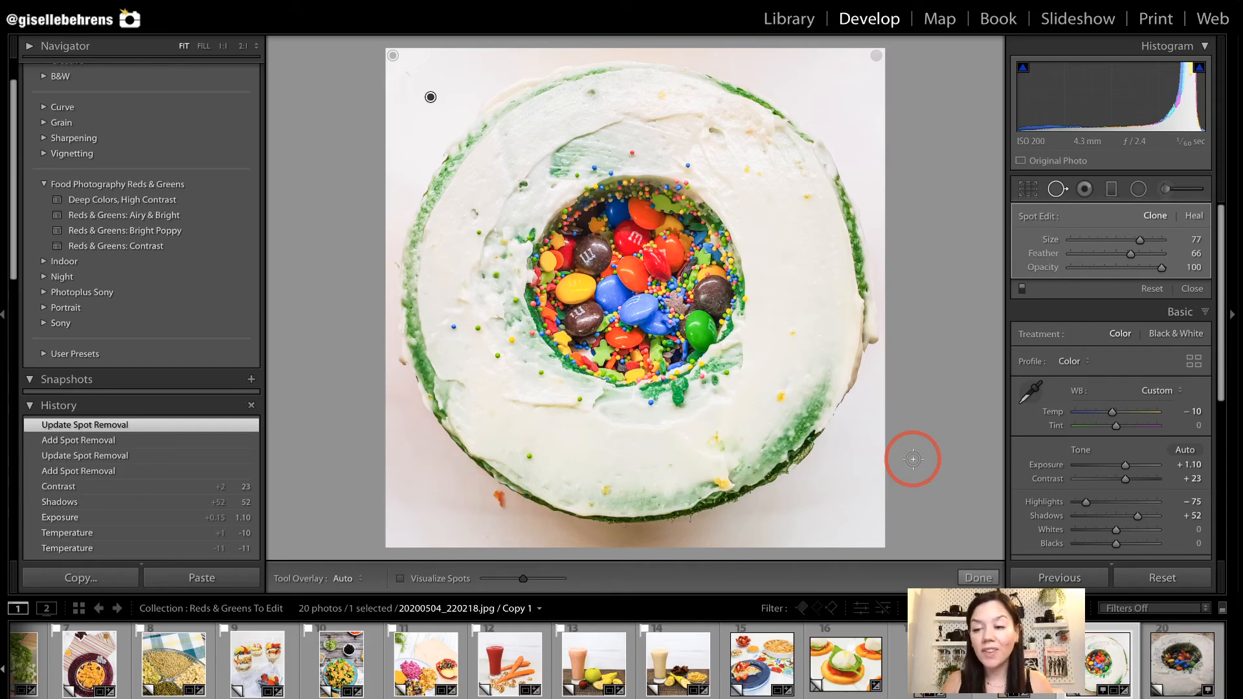
# Heal the orange crumb on the plate just below the cake's lower-left edge.
pyautogui.click(1195, 217)
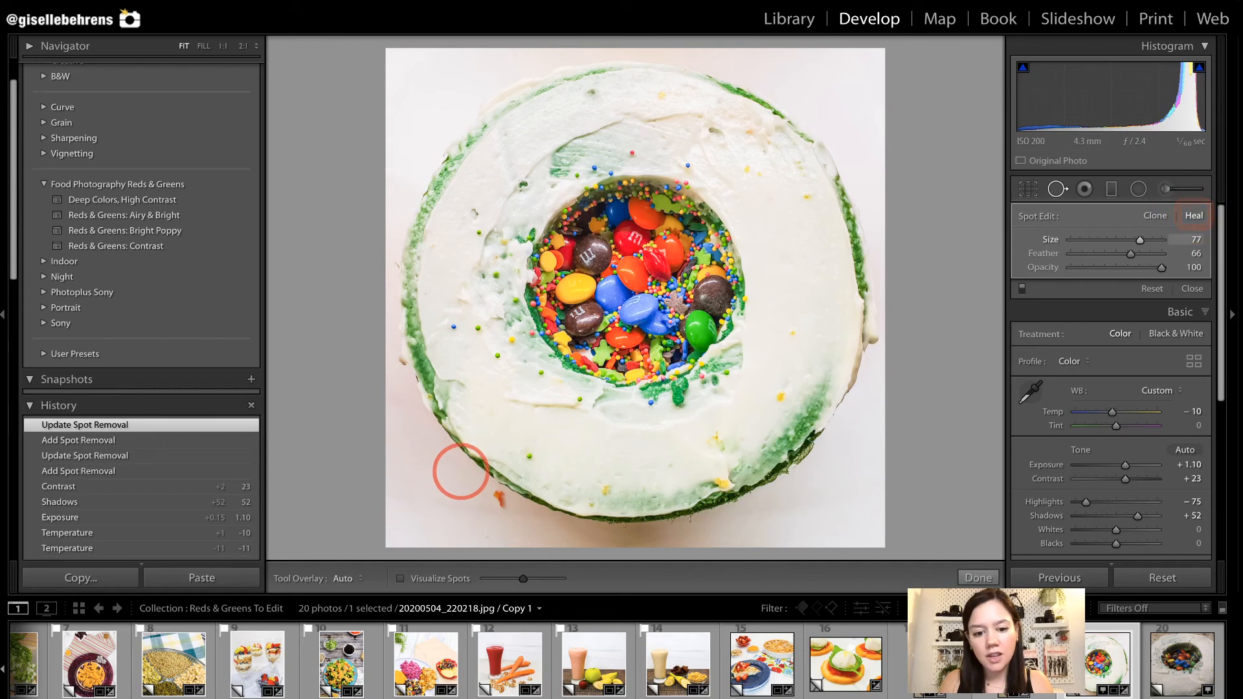
pyautogui.moveTo(499, 507); pyautogui.dragTo(493, 506)
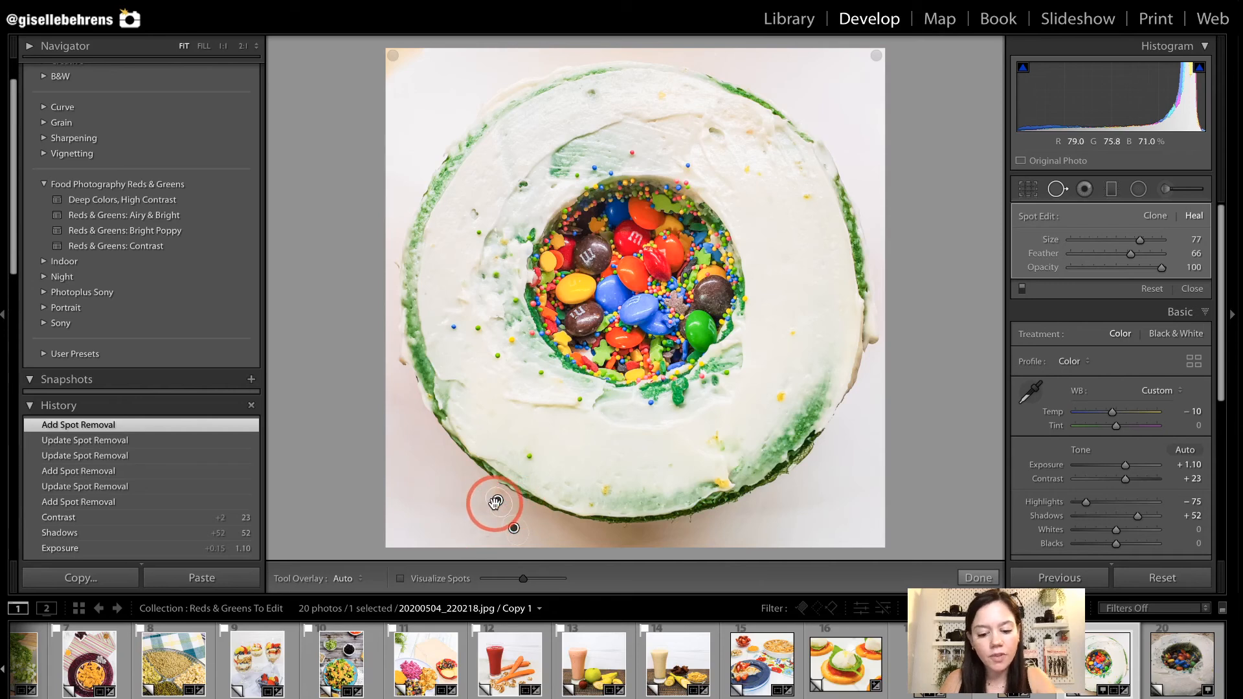
pyautogui.moveTo(491, 495); pyautogui.dragTo(500, 500)
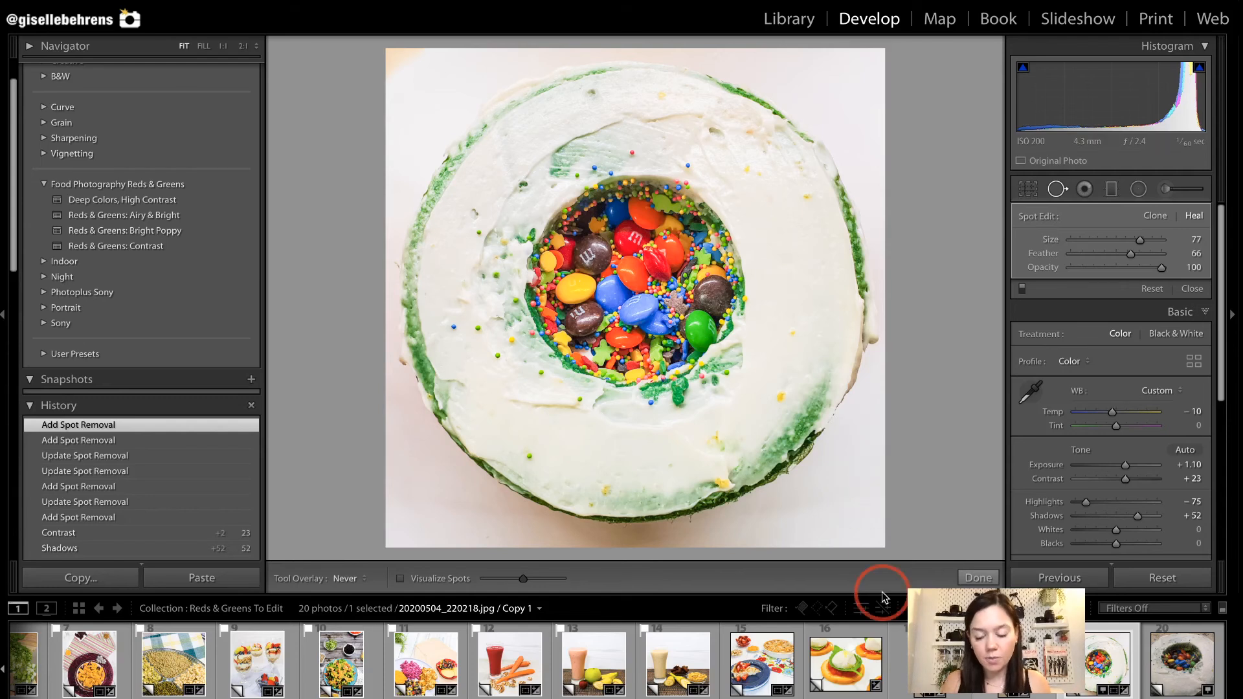
# Apply the Reds & Greens: Airy & Bright preset to the close-up cake photo, with Shadows at +48 and Contrast at +31.
pyautogui.click(1171, 670)
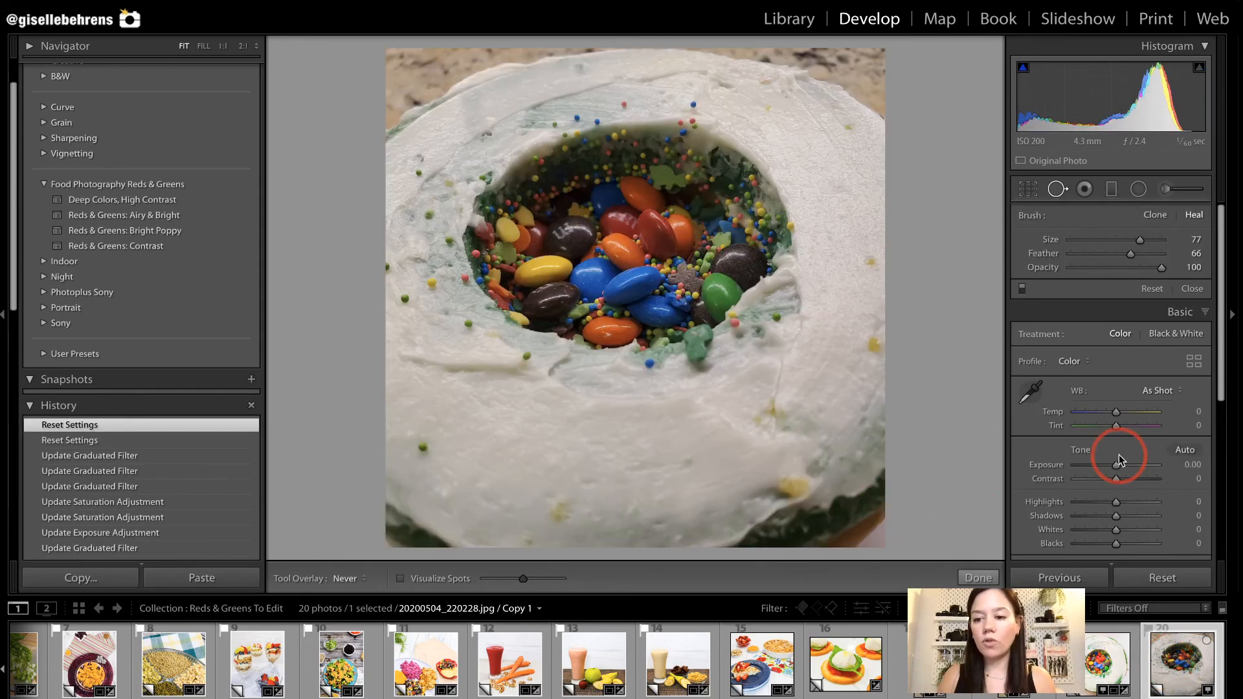
pyautogui.click(167, 215)
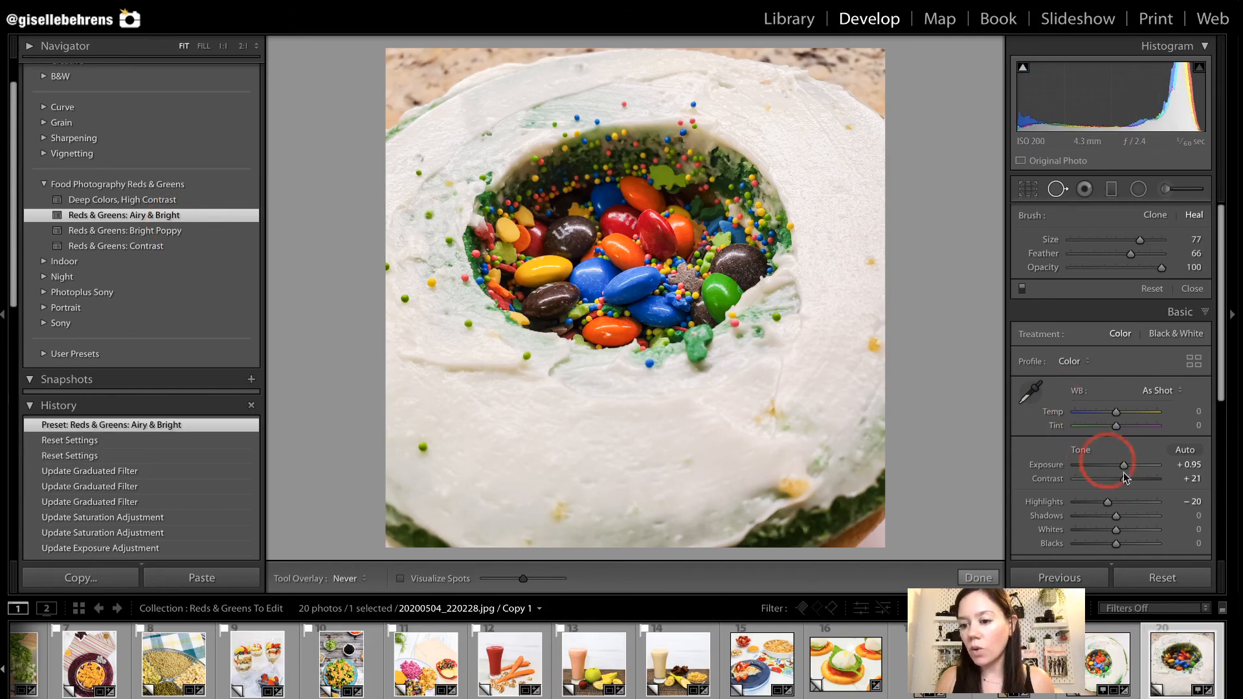
pyautogui.moveTo(1139, 517); pyautogui.dragTo(1127, 477)
# Crop the close-up cake photo more tightly and reposition it around the candy-filled centre.
pyautogui.press('r')
pyautogui.press('alt')
pyautogui.moveTo(882, 51); pyautogui.dragTo(861, 85)
pyautogui.moveTo(697, 187); pyautogui.dragTo(705, 216)
pyautogui.press('Return')
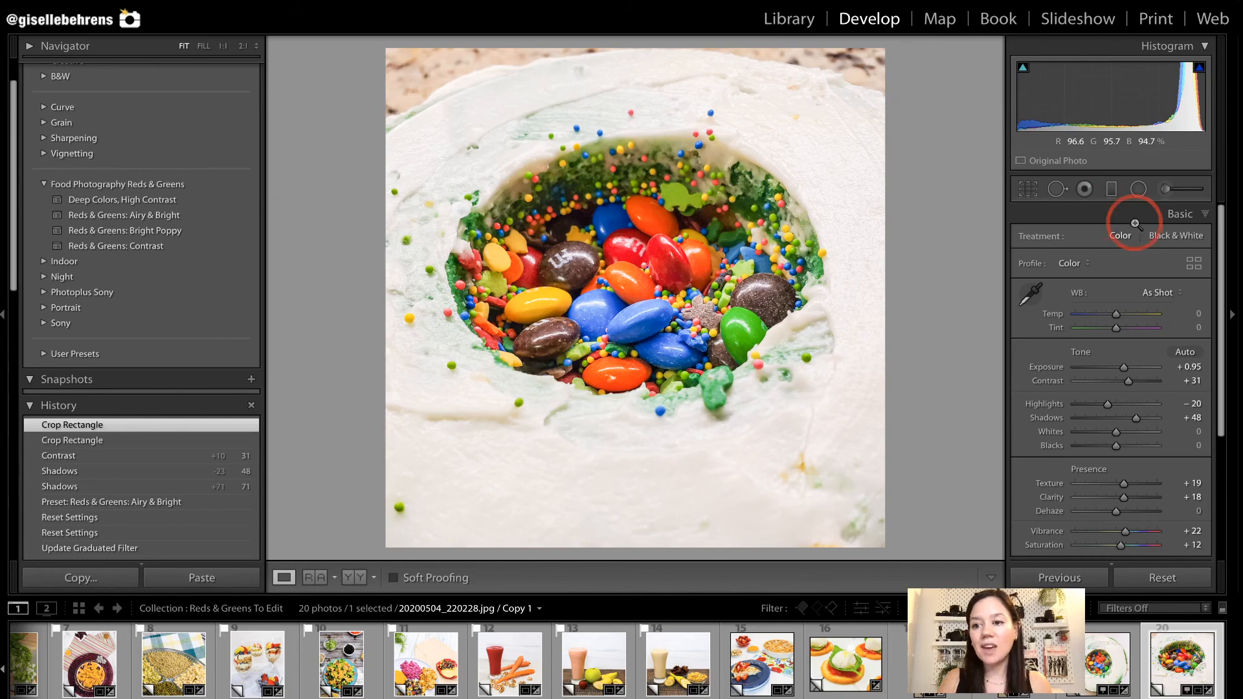
# Add graduated filters with Saturation -78 and Exposure 0.87 over both upper corners of the close-up cake photo.
pyautogui.click(1110, 188)
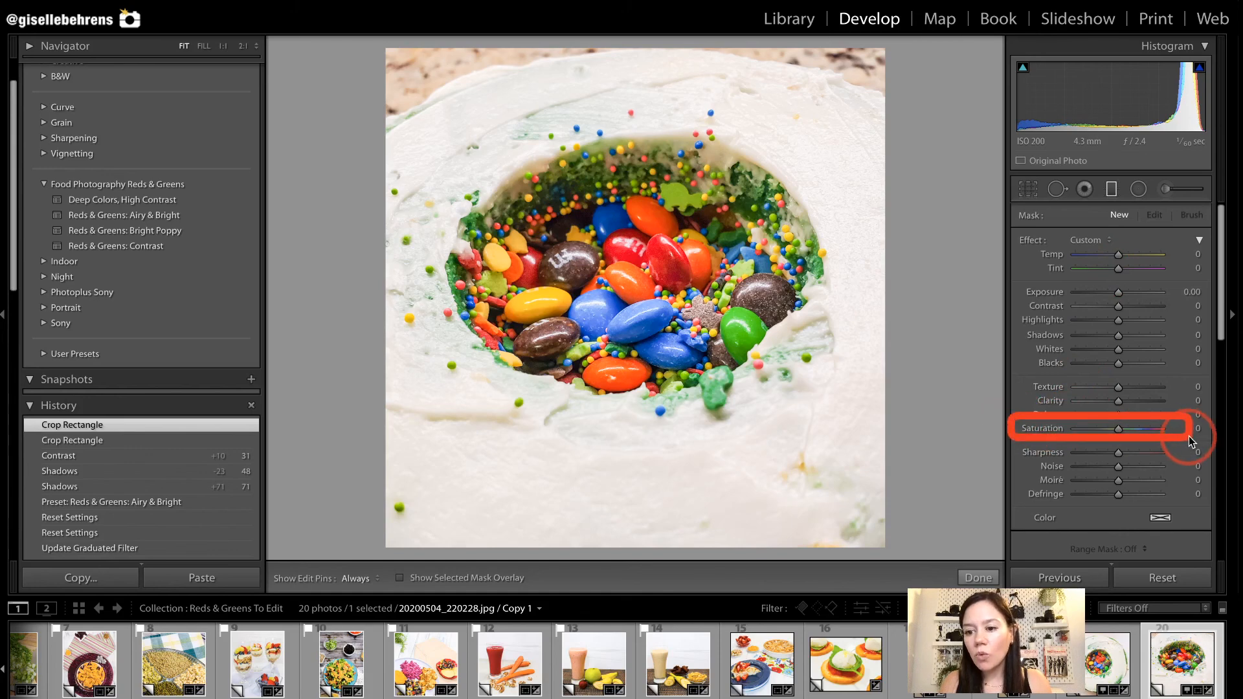
pyautogui.moveTo(1118, 430); pyautogui.dragTo(1090, 437)
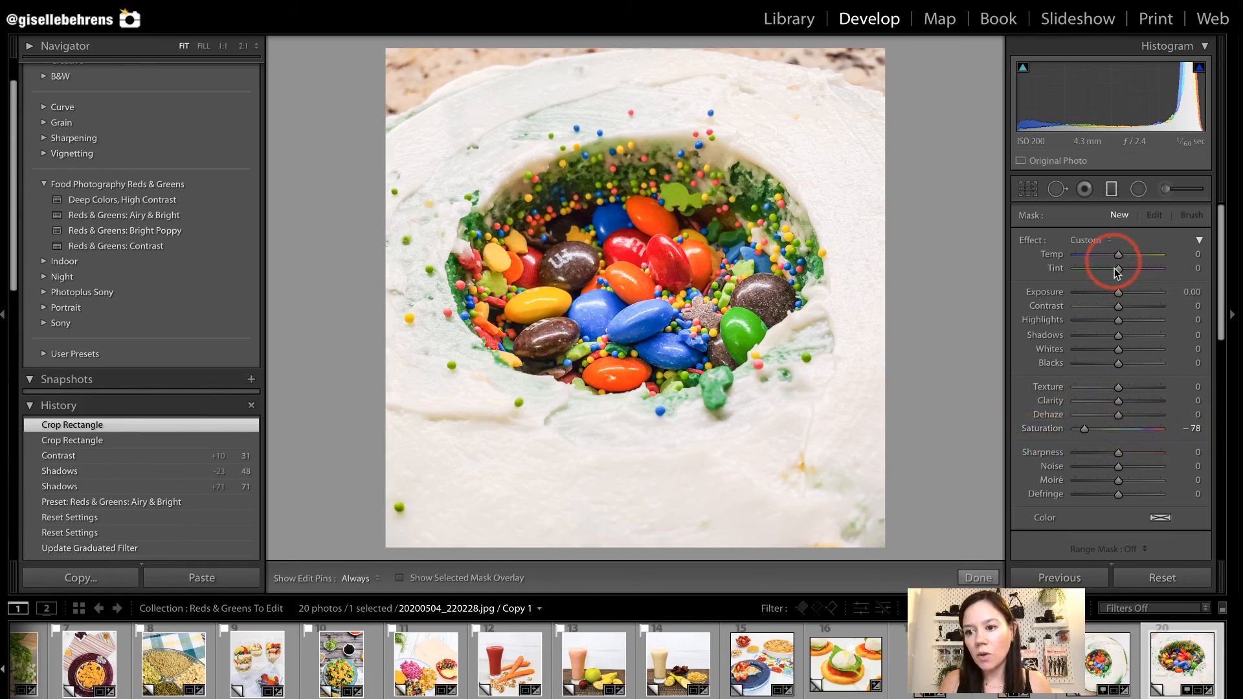
pyautogui.moveTo(1118, 292); pyautogui.dragTo(1127, 293)
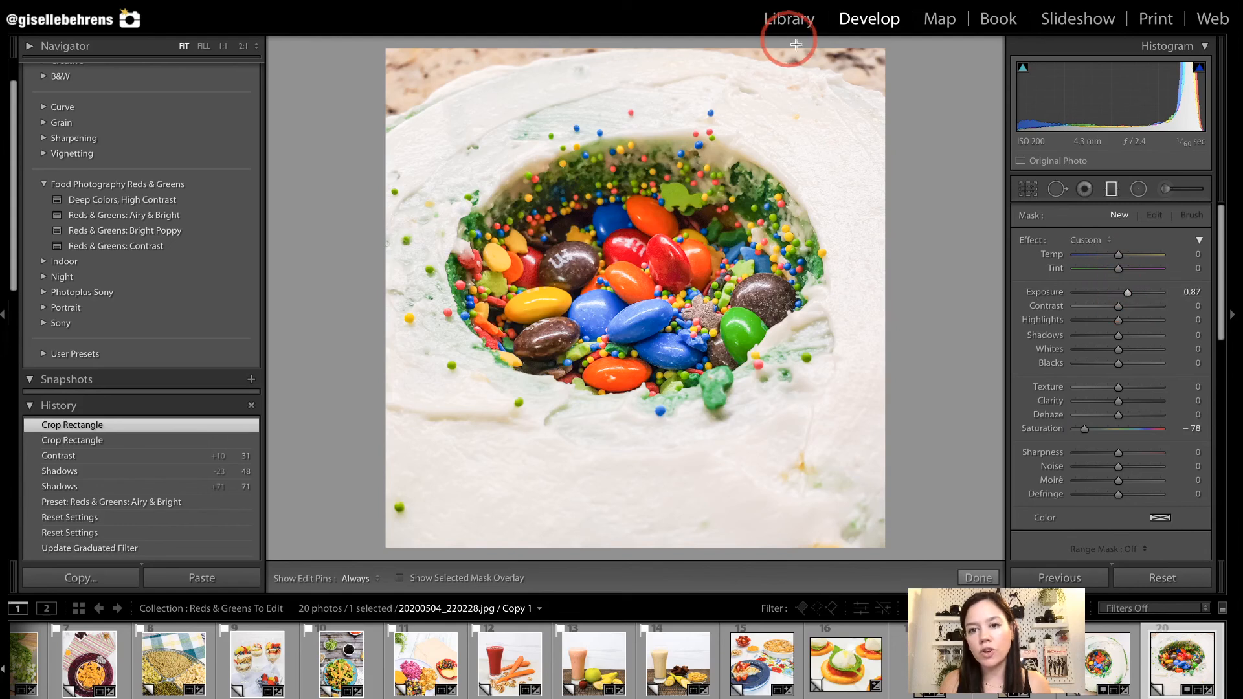
pyautogui.moveTo(805, 57)
pyautogui.mouseDown()
pyautogui.moveTo(795, 83)
pyautogui.moveTo(805, 111)
pyautogui.moveTo(808, 80)
pyautogui.moveTo(828, 87)
pyautogui.mouseUp()
pyautogui.moveTo(464, 89)
pyautogui.mouseDown()
pyautogui.moveTo(480, 133)
pyautogui.moveTo(470, 98)
pyautogui.moveTo(481, 93)
pyautogui.mouseUp()
pyautogui.press('m')
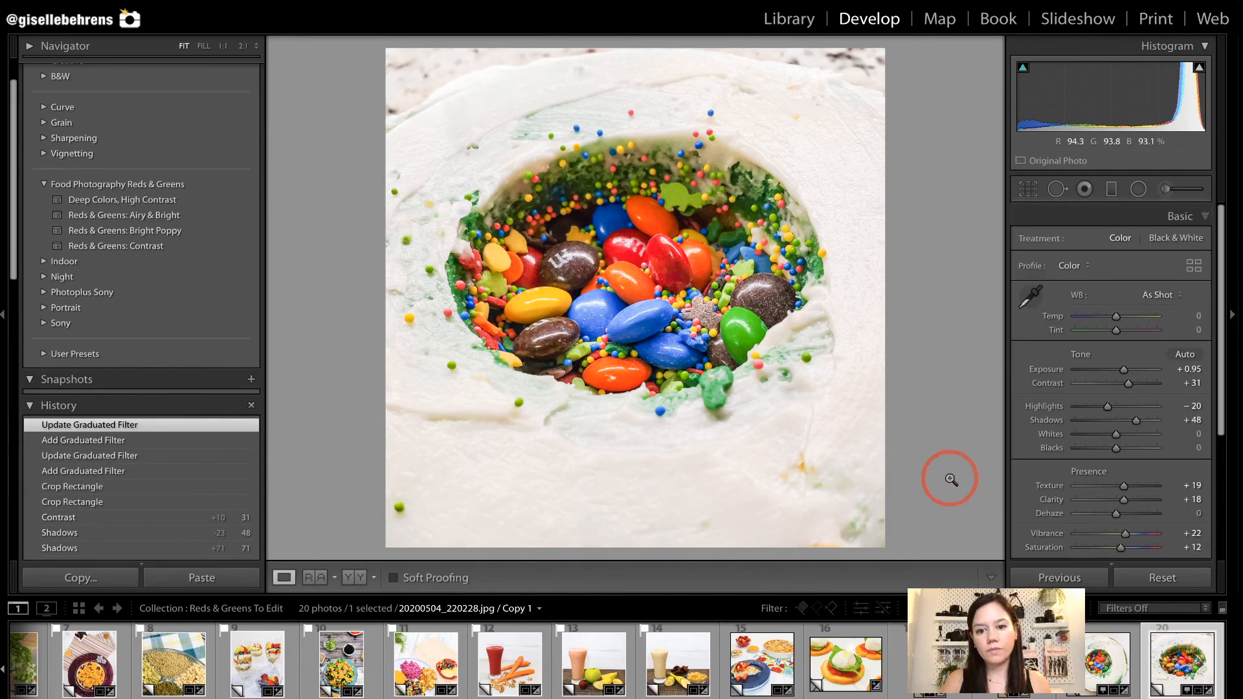